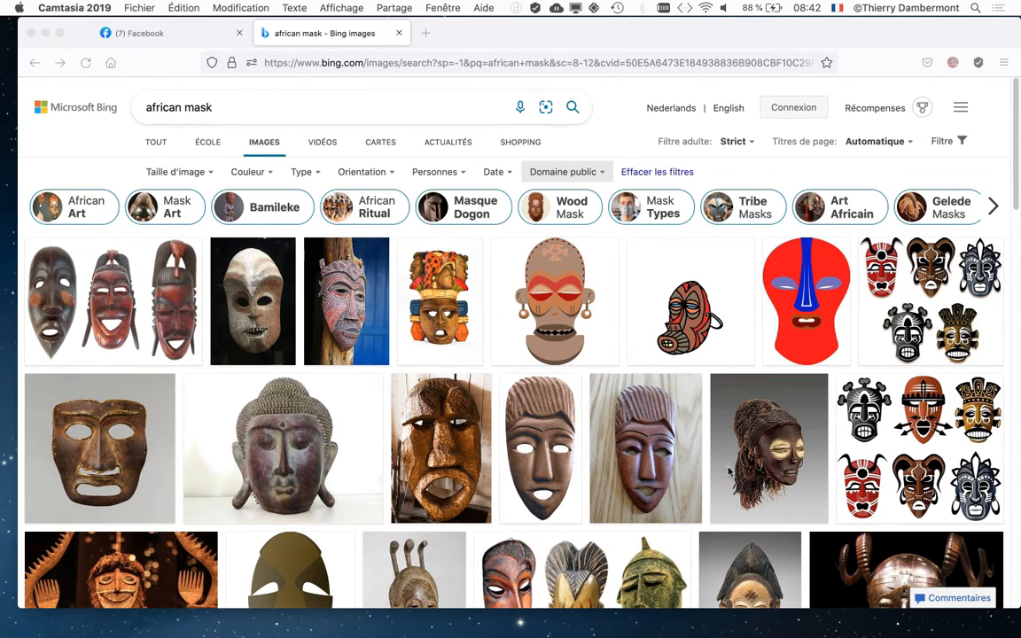
Step: Look through the public-domain african mask image results and preview the picture showing three masks
{"action": "scroll", "coordinate": [729, 472], "scroll_direction": "down", "scroll_amount": 3}
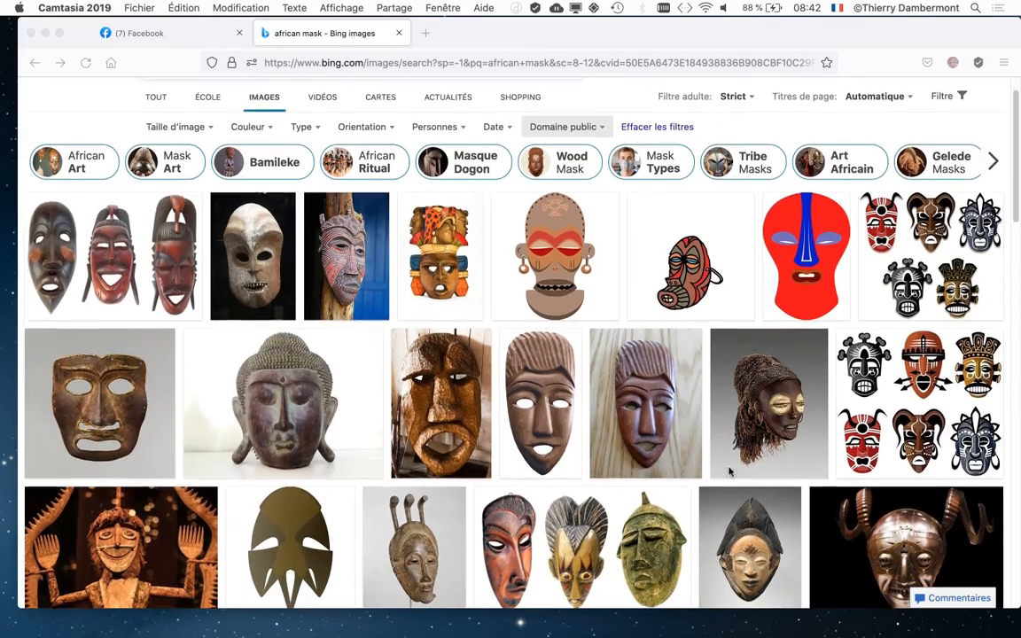
{"action": "scroll", "coordinate": [730, 472], "scroll_direction": "down", "scroll_amount": 1}
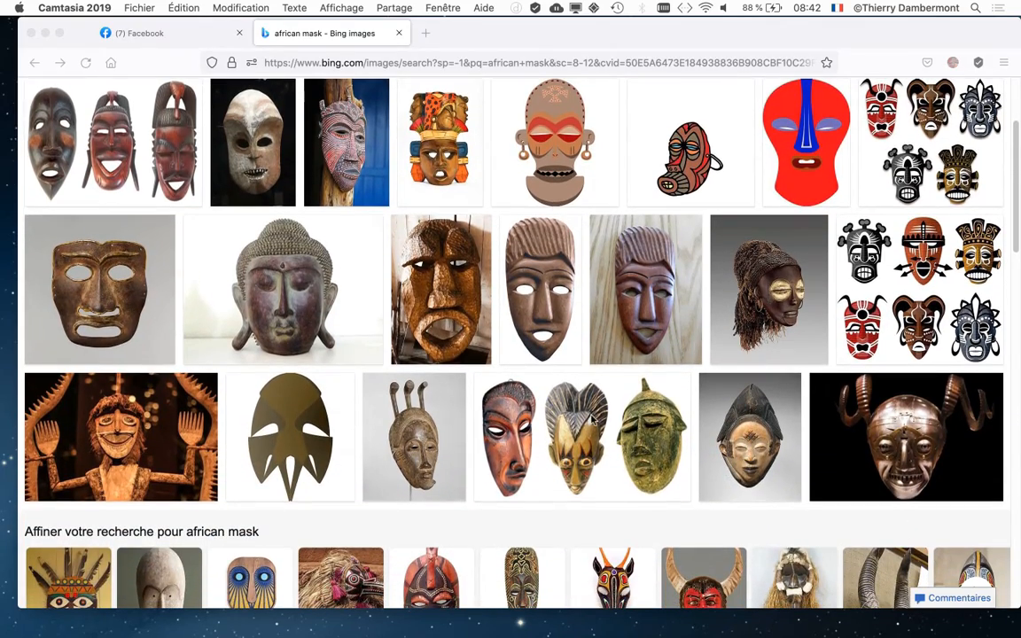
{"action": "left_click", "coordinate": [590, 420]}
{"action": "left_click", "coordinate": [583, 423]}
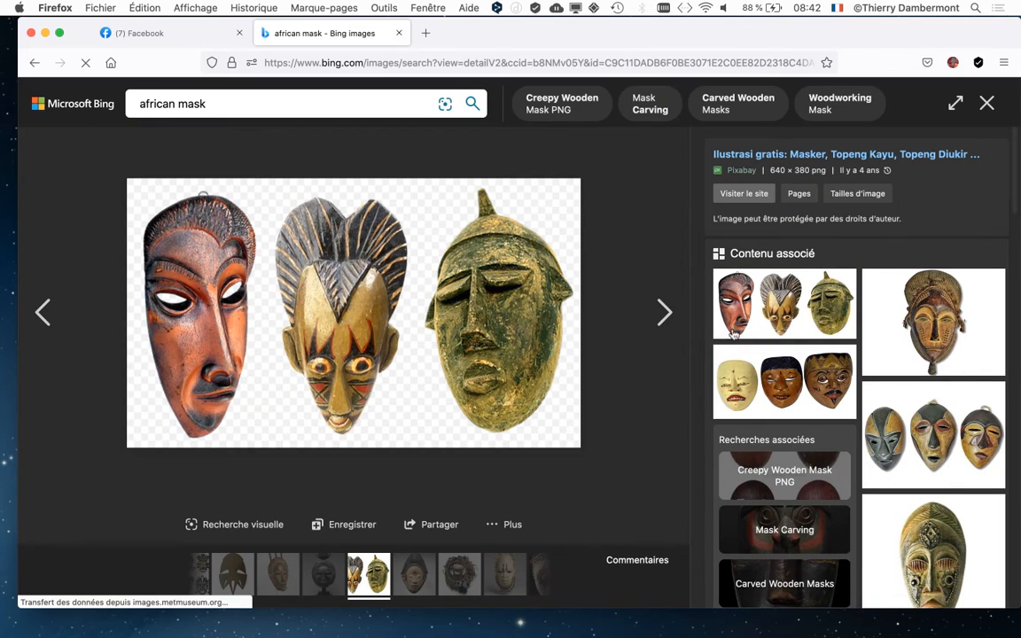
{"action": "left_click", "coordinate": [987, 103]}
{"action": "scroll", "coordinate": [595, 180], "scroll_direction": "up", "scroll_amount": 3}
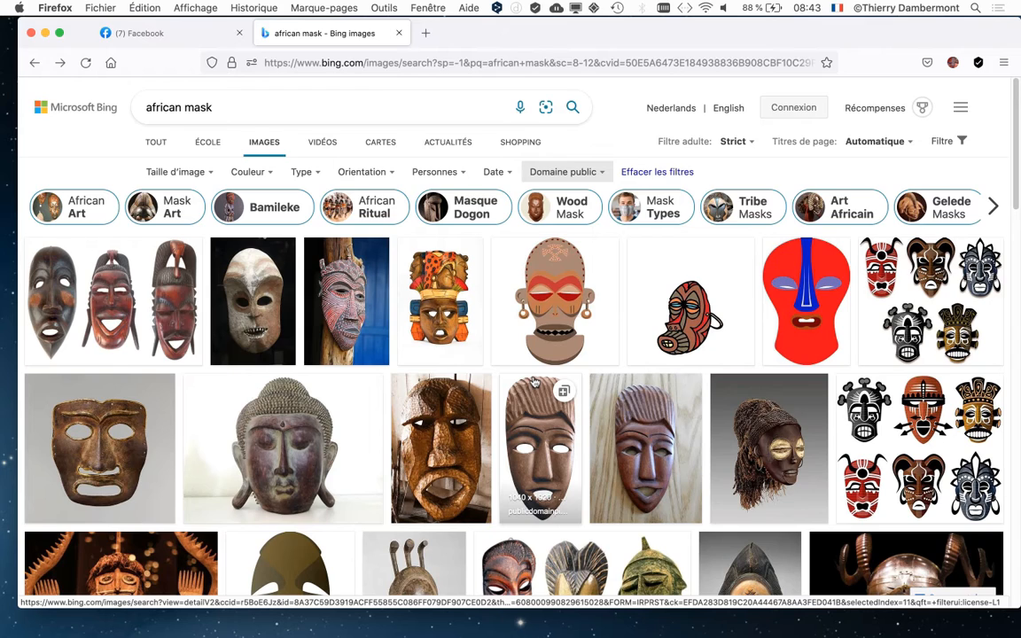
Step: Open the Pixabay picture of three masks as a standalone image from its preview in the search results
{"action": "scroll", "coordinate": [535, 381], "scroll_direction": "down", "scroll_amount": 5}
{"action": "left_click", "coordinate": [585, 312]}
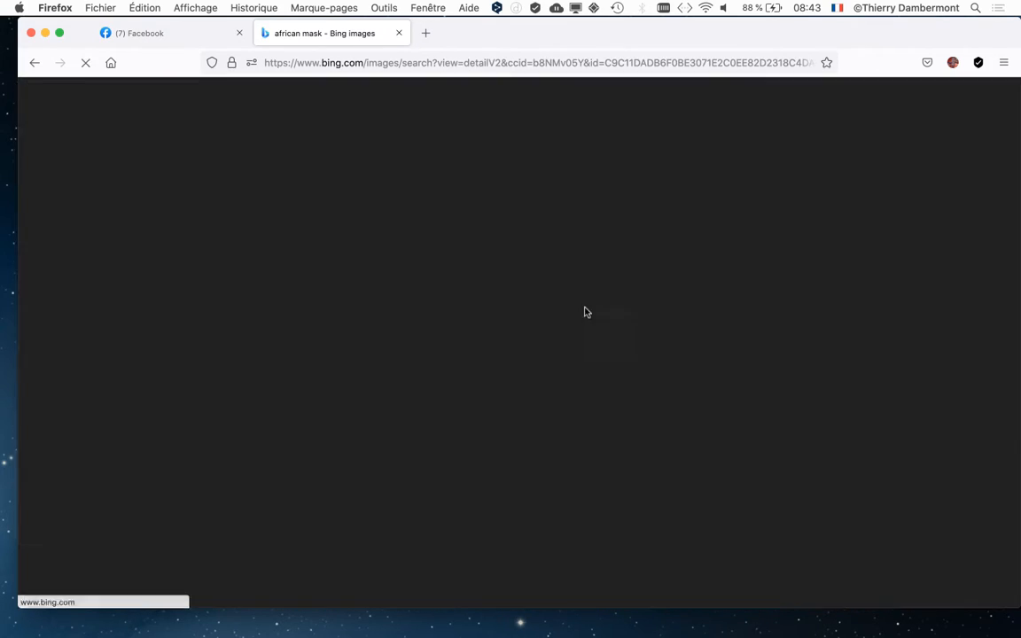
{"action": "left_click", "coordinate": [511, 525]}
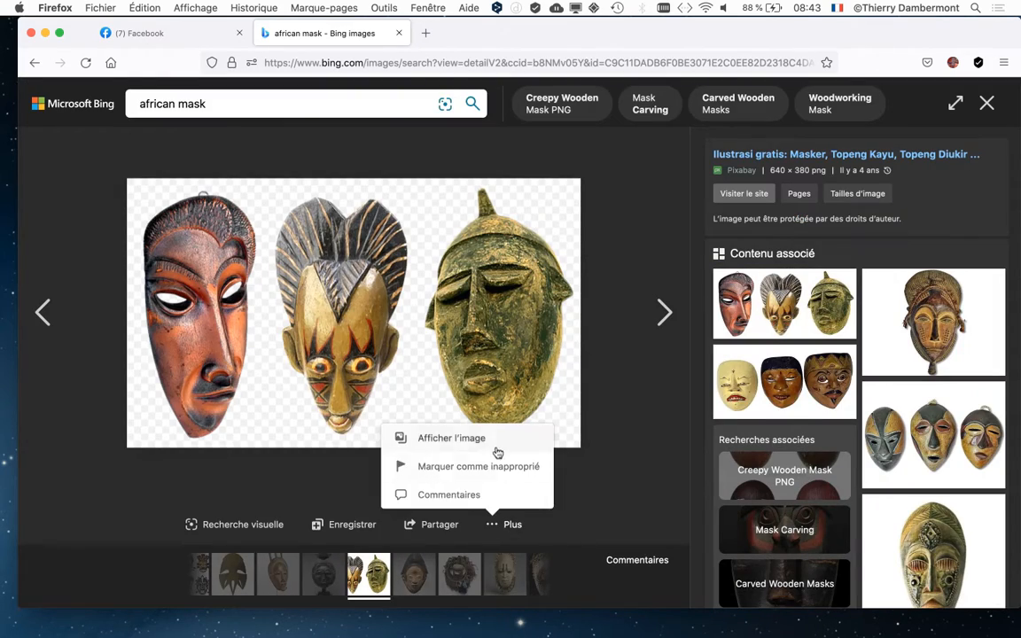
{"action": "left_click", "coordinate": [494, 441]}
{"action": "right_click", "coordinate": [524, 341]}
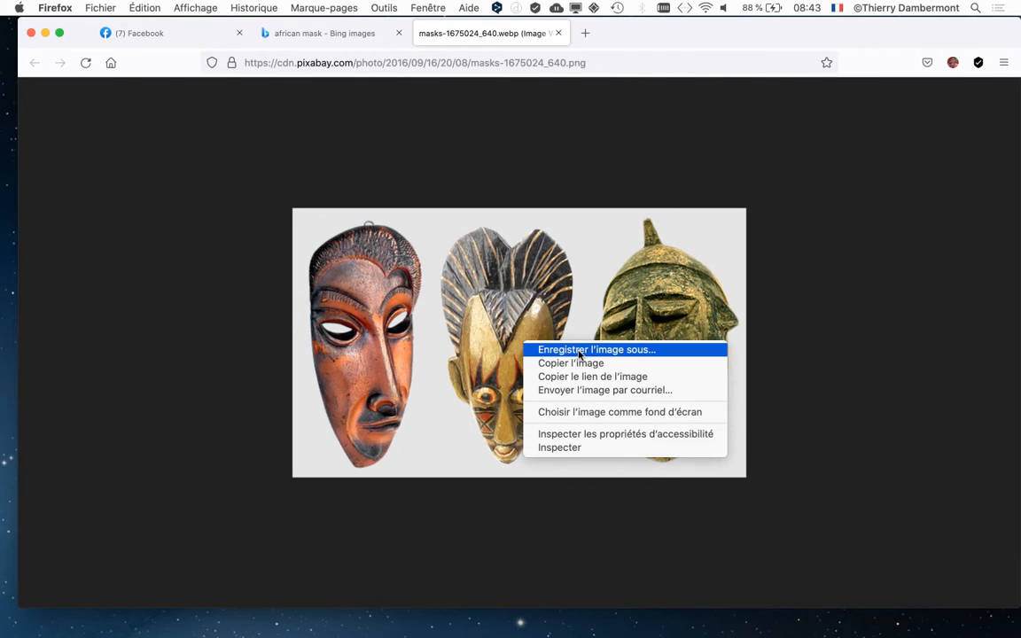
Step: Close the preview in the search results and return to the standalone three-mask picture
{"action": "left_click", "coordinate": [334, 33]}
{"action": "left_click", "coordinate": [337, 33]}
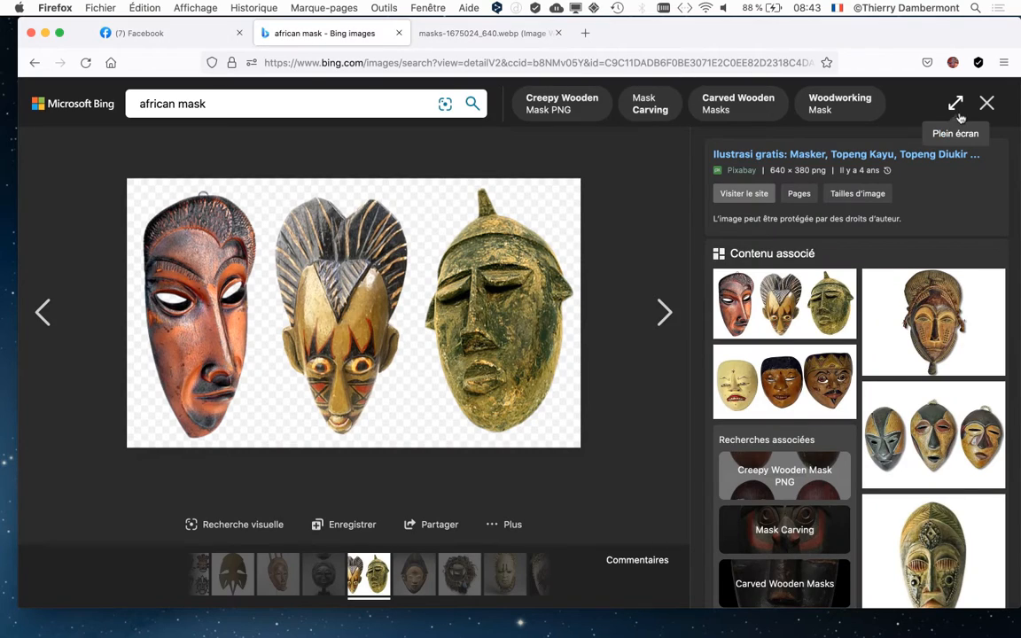
{"action": "left_click", "coordinate": [986, 103]}
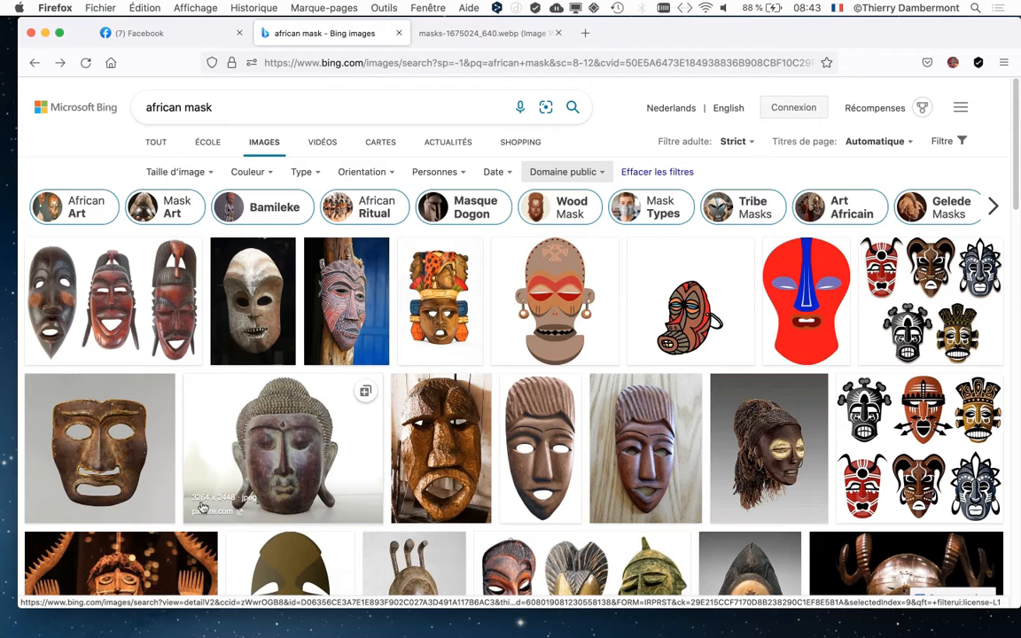
{"action": "left_click", "coordinate": [501, 35]}
{"action": "right_click", "coordinate": [536, 307]}
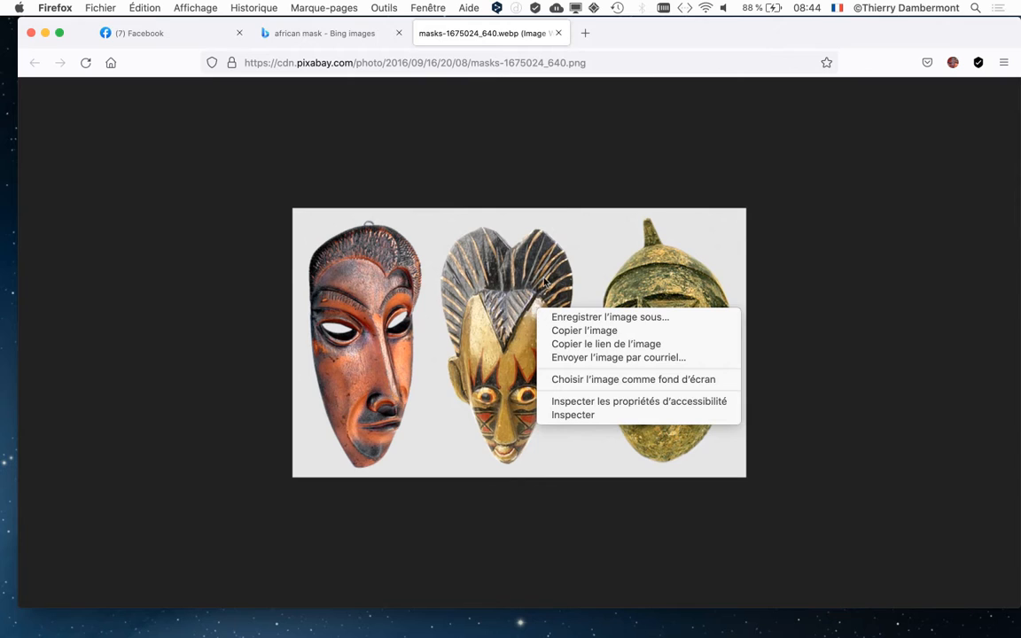
{"action": "left_click", "coordinate": [565, 211]}
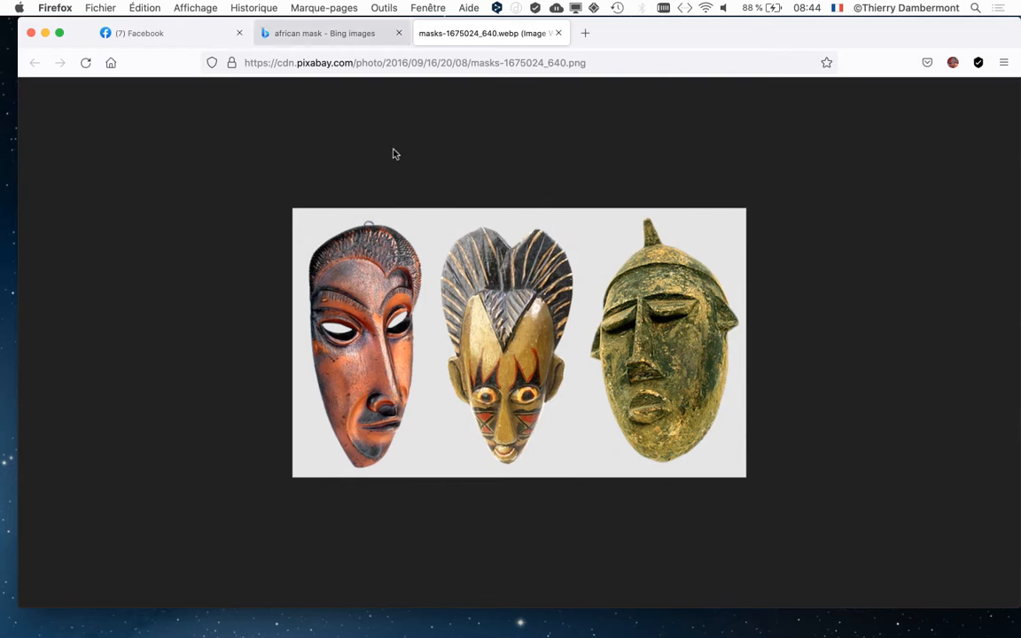
Step: Examine further african mask images in the Bing results, comparing them with the three-mask picture, and return to that picture
{"action": "left_click", "coordinate": [324, 33]}
{"action": "scroll", "coordinate": [550, 381], "scroll_direction": "down", "scroll_amount": 5}
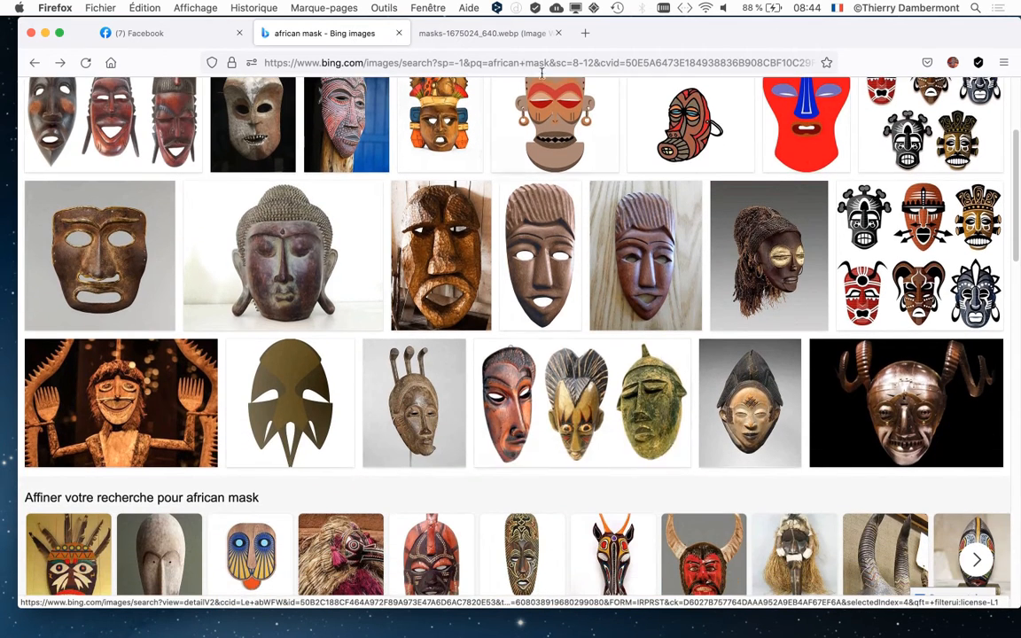
{"action": "left_click", "coordinate": [454, 34]}
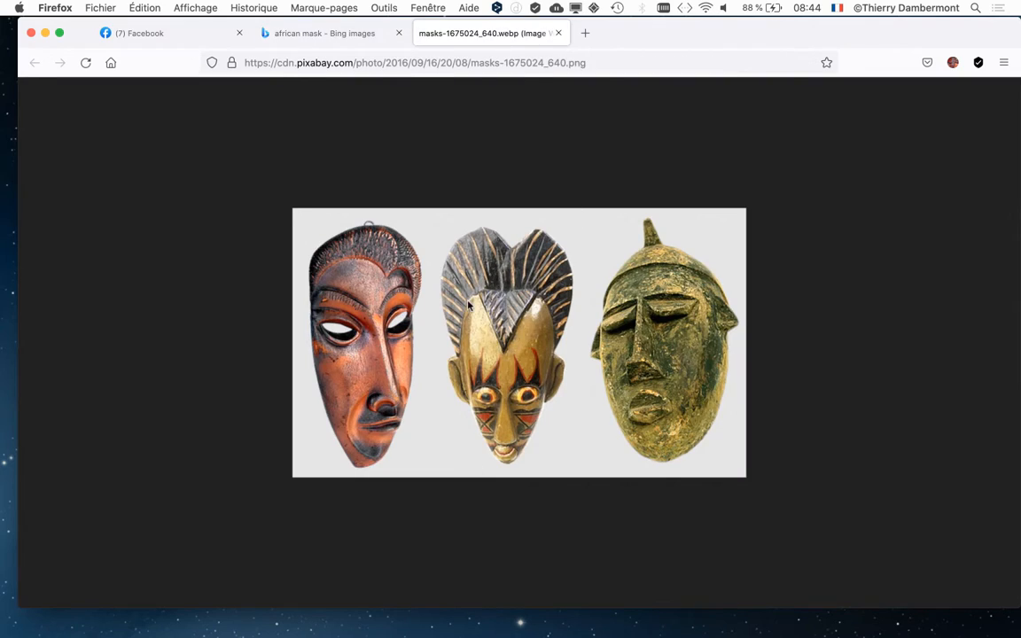
{"action": "left_click", "coordinate": [319, 33]}
{"action": "scroll", "coordinate": [424, 441], "scroll_direction": "down", "scroll_amount": 1}
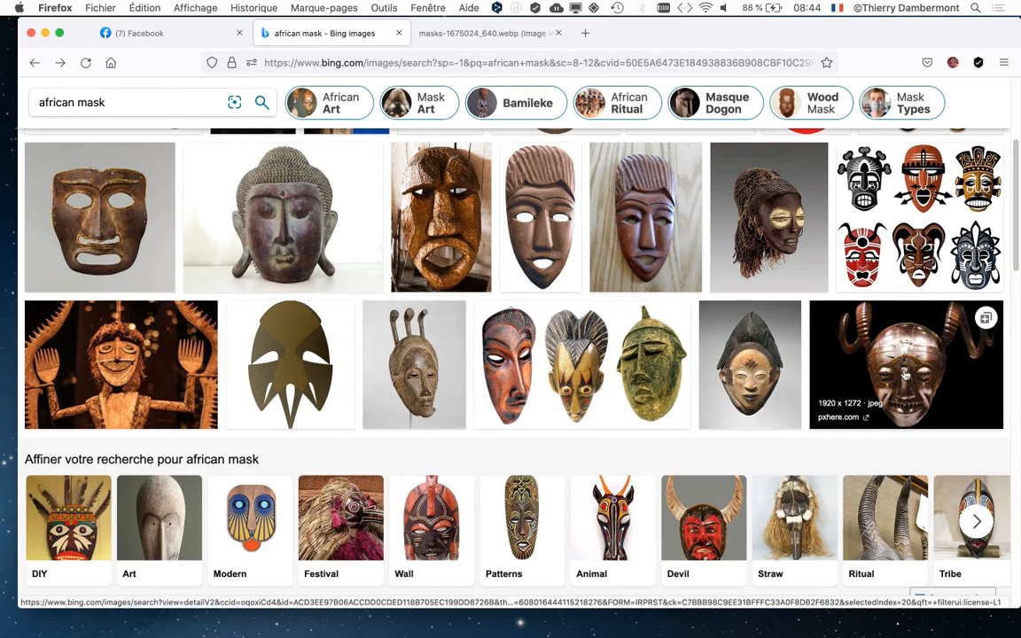
{"action": "scroll", "coordinate": [905, 374], "scroll_direction": "down", "scroll_amount": 4}
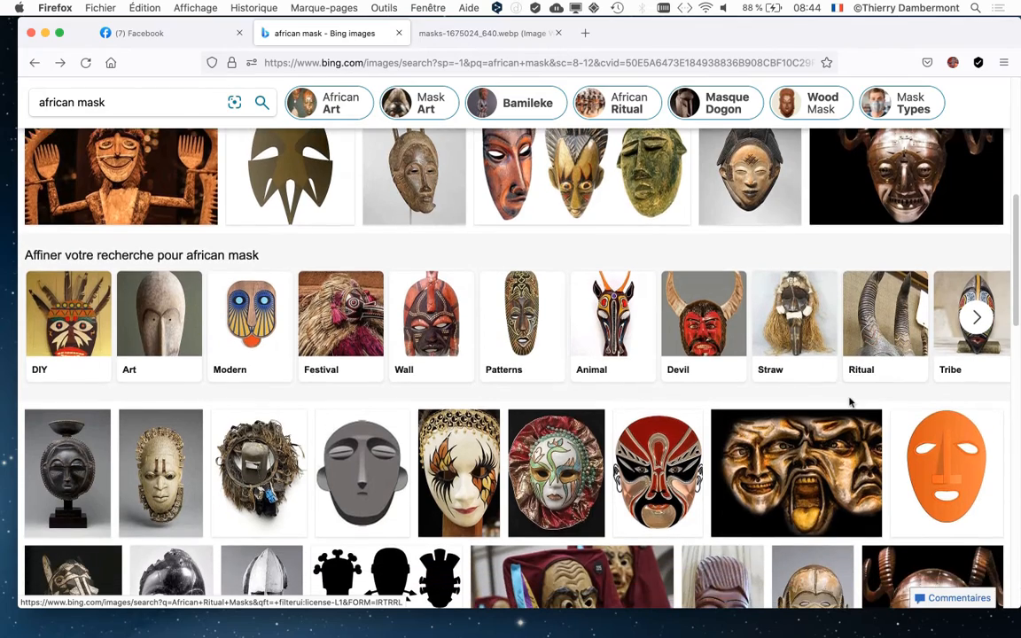
{"action": "scroll", "coordinate": [824, 412], "scroll_direction": "down", "scroll_amount": 2}
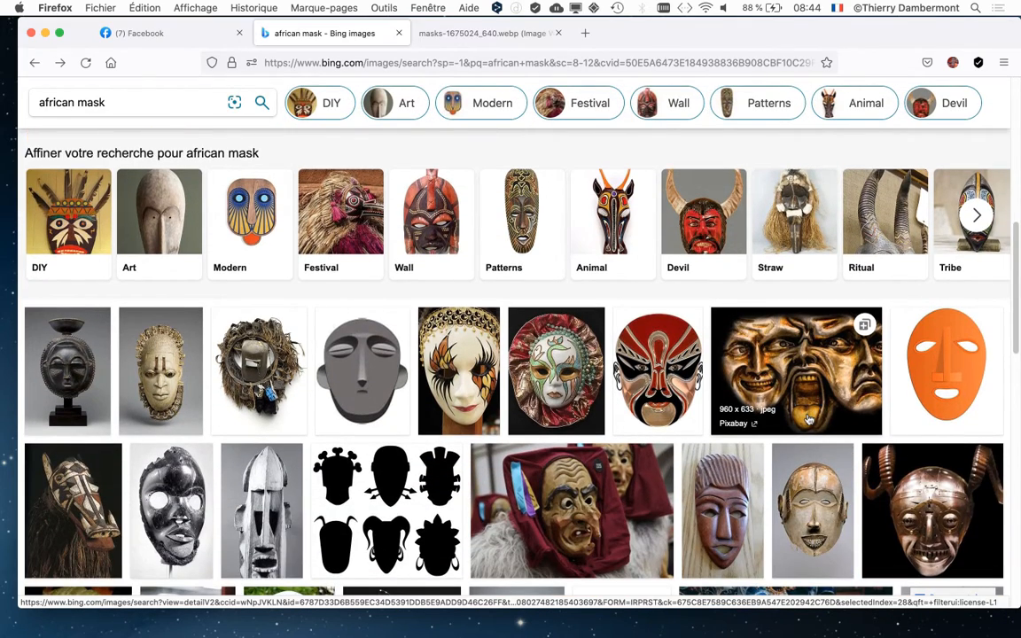
{"action": "scroll", "coordinate": [611, 409], "scroll_direction": "down", "scroll_amount": 3}
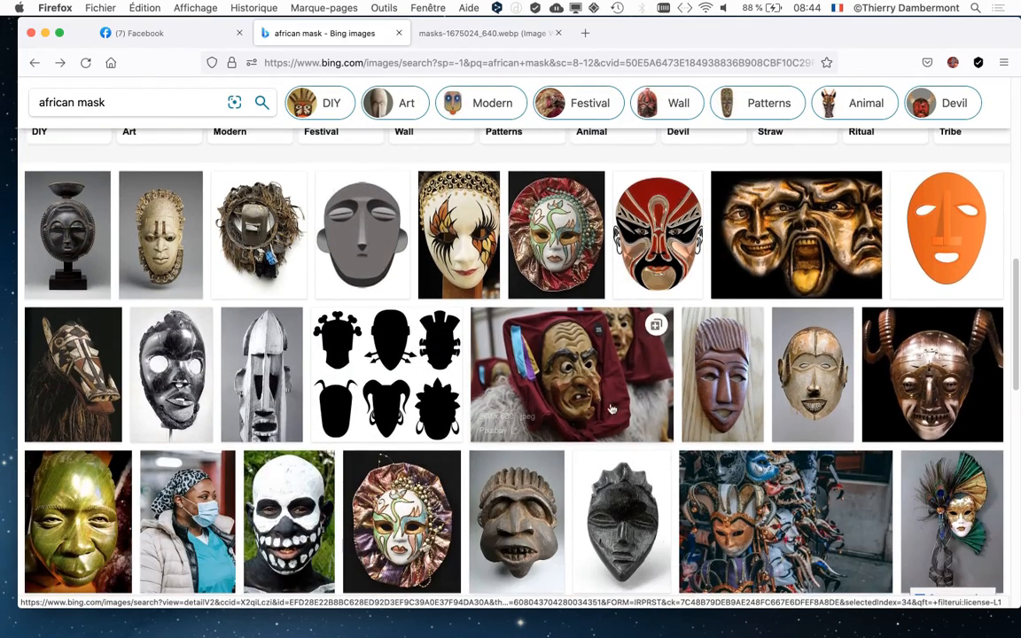
{"action": "scroll", "coordinate": [576, 434], "scroll_direction": "down", "scroll_amount": 2}
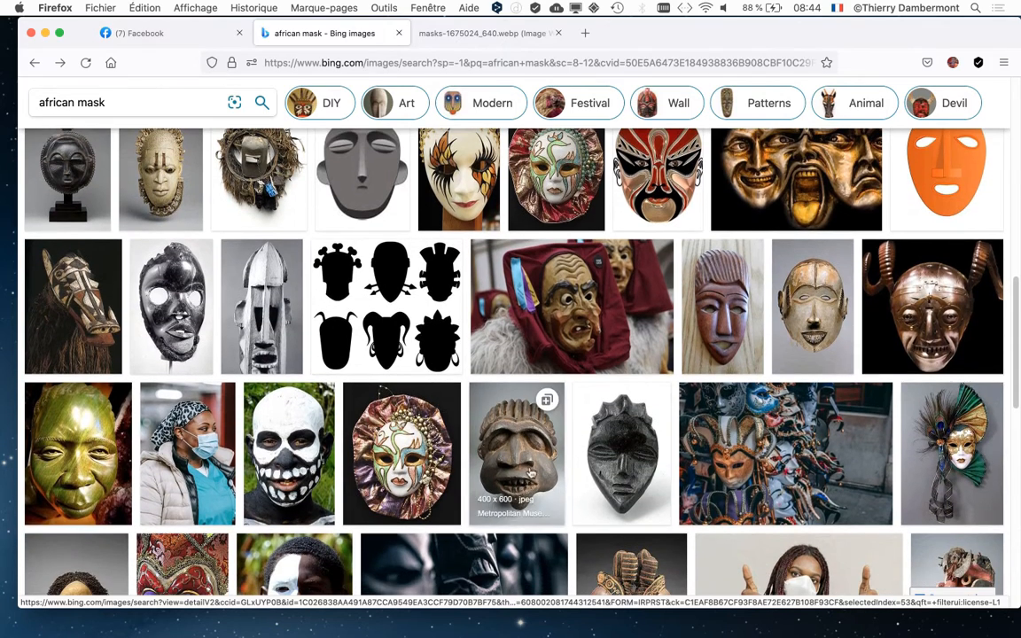
{"action": "scroll", "coordinate": [537, 459], "scroll_direction": "down", "scroll_amount": 1}
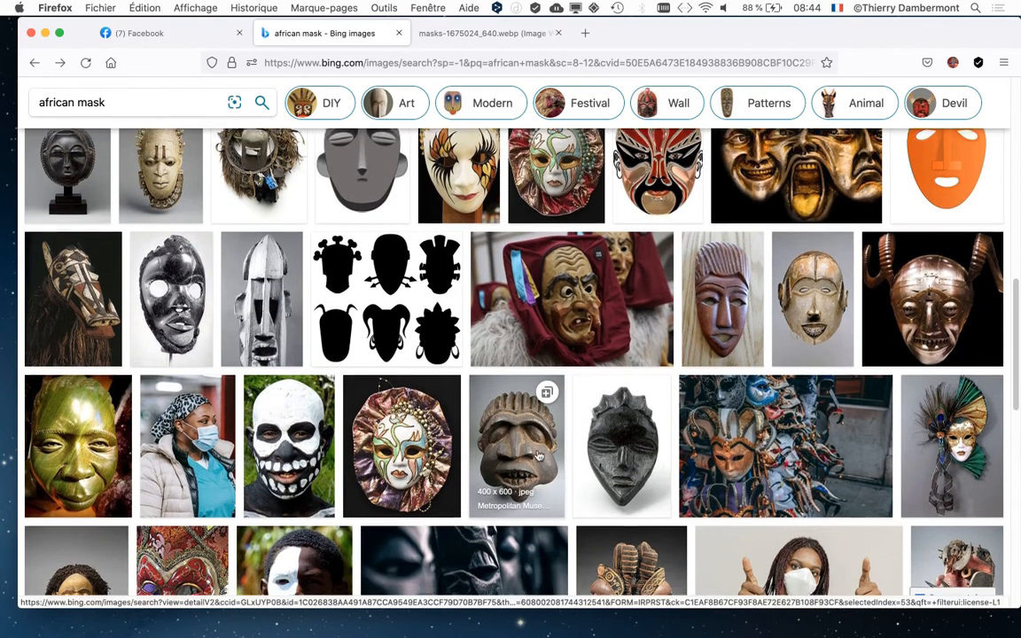
{"action": "scroll", "coordinate": [536, 455], "scroll_direction": "down", "scroll_amount": 1}
{"action": "scroll", "coordinate": [550, 416], "scroll_direction": "down", "scroll_amount": 1}
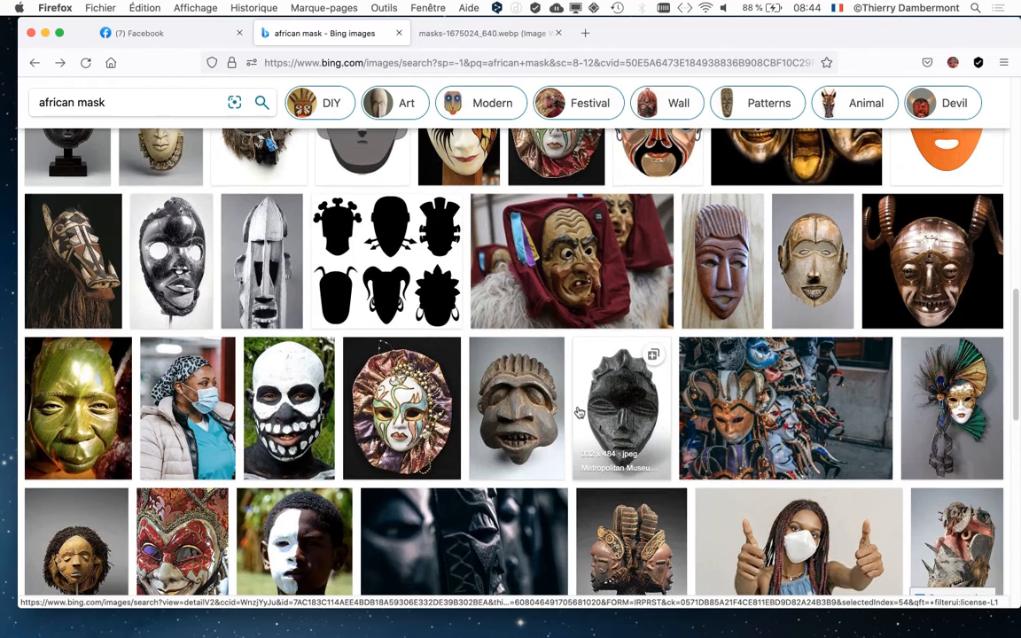
{"action": "scroll", "coordinate": [578, 412], "scroll_direction": "up", "scroll_amount": 8}
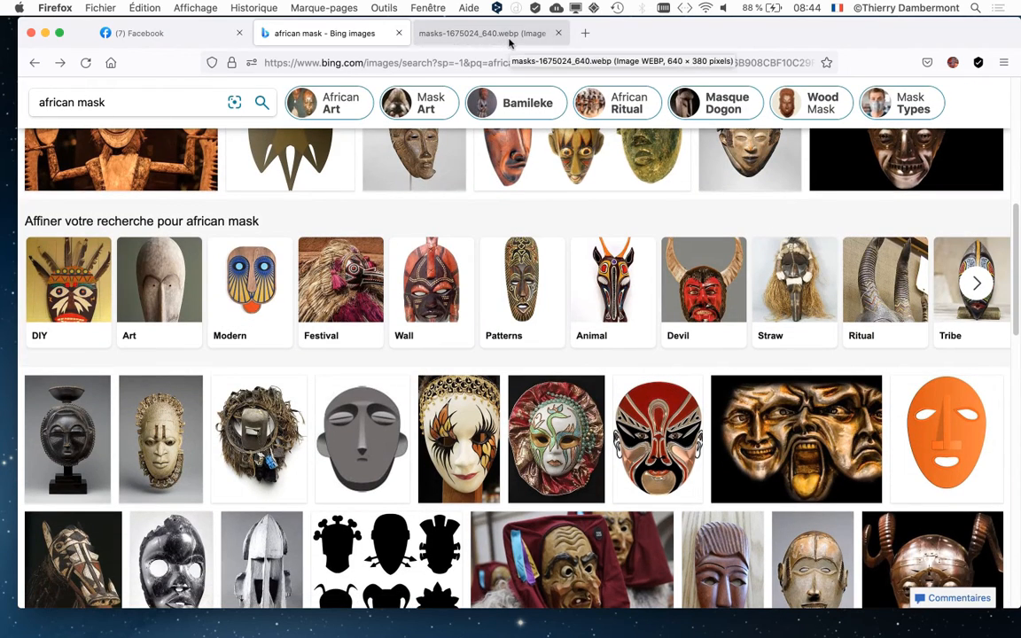
{"action": "left_click", "coordinate": [510, 36]}
{"action": "right_click", "coordinate": [457, 326]}
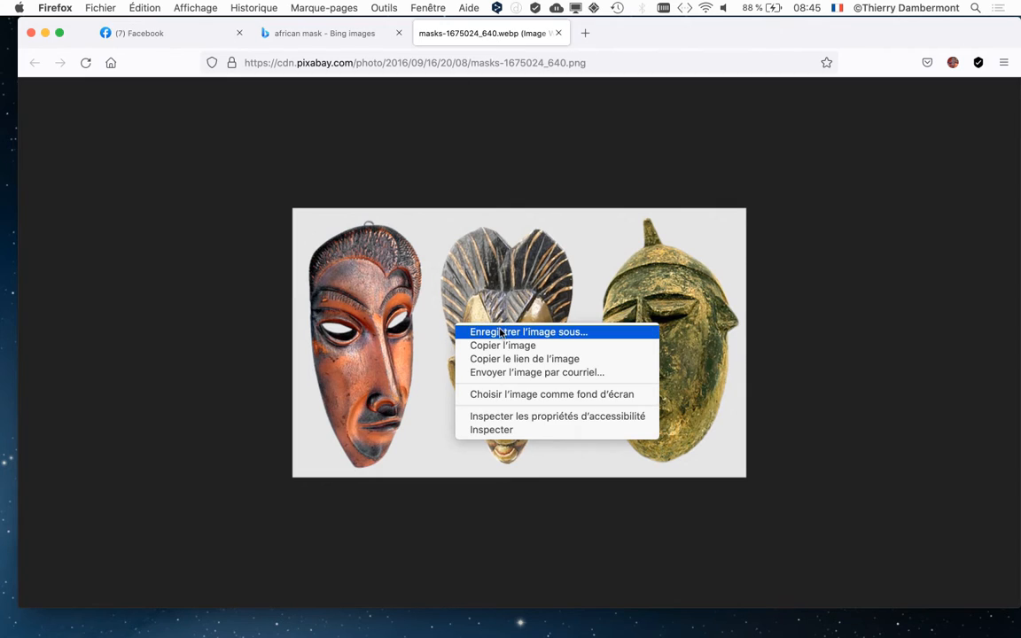
{"action": "left_click", "coordinate": [501, 333]}
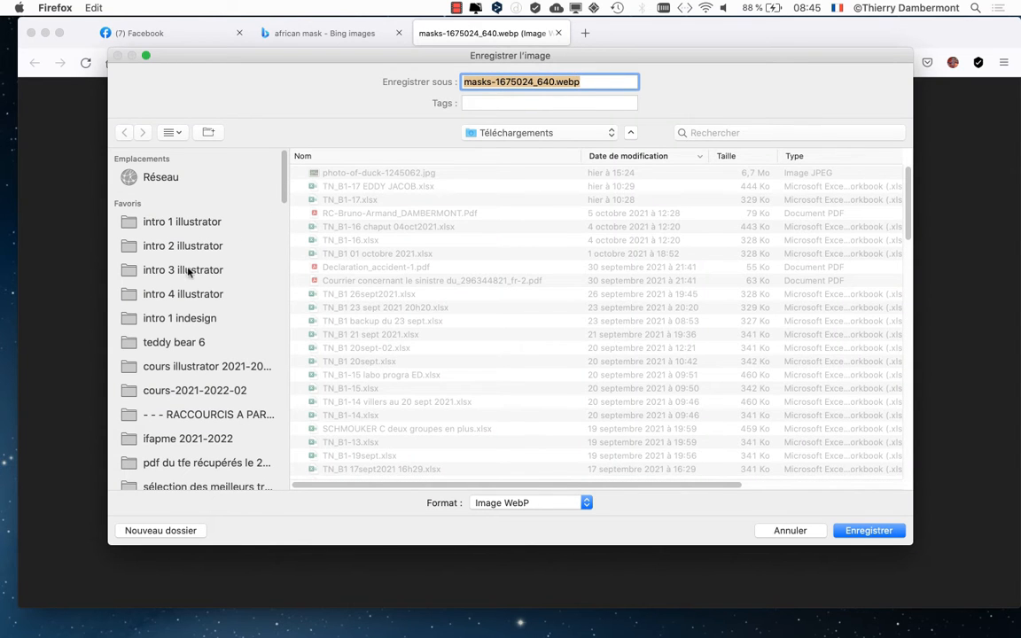
{"action": "left_click", "coordinate": [194, 296]}
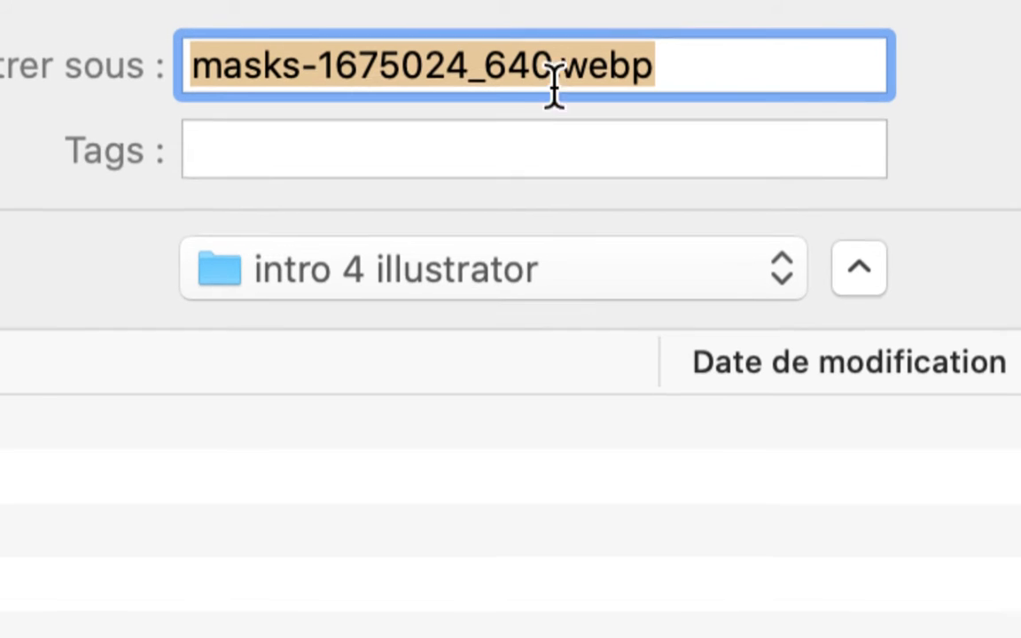
{"action": "left_click", "coordinate": [555, 84]}
{"action": "left_click_drag", "start_coordinate": [555, 84], "coordinate": [652, 86]}
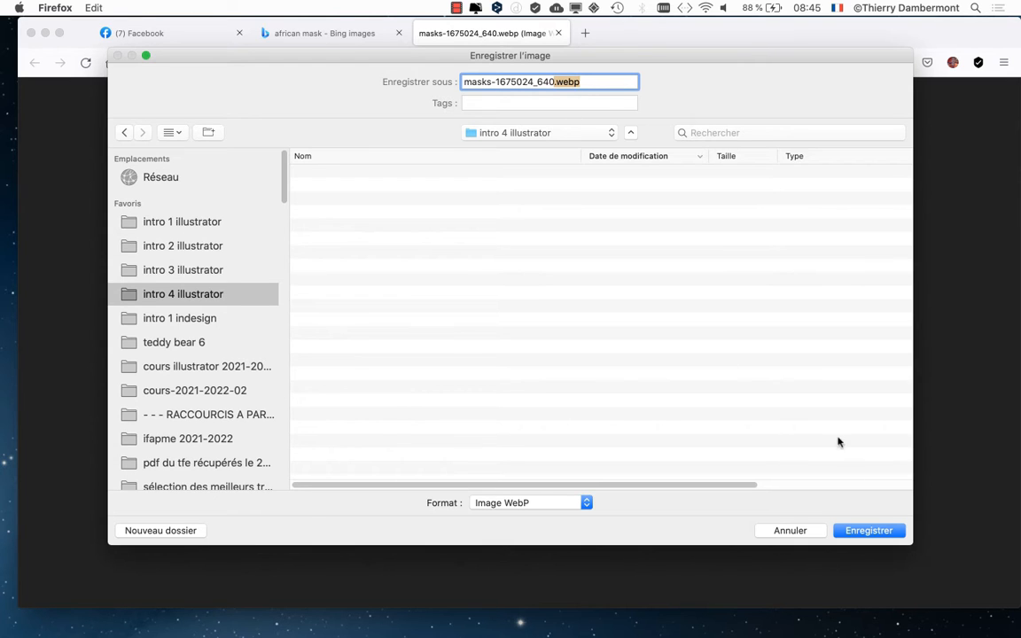
{"action": "left_click", "coordinate": [808, 532]}
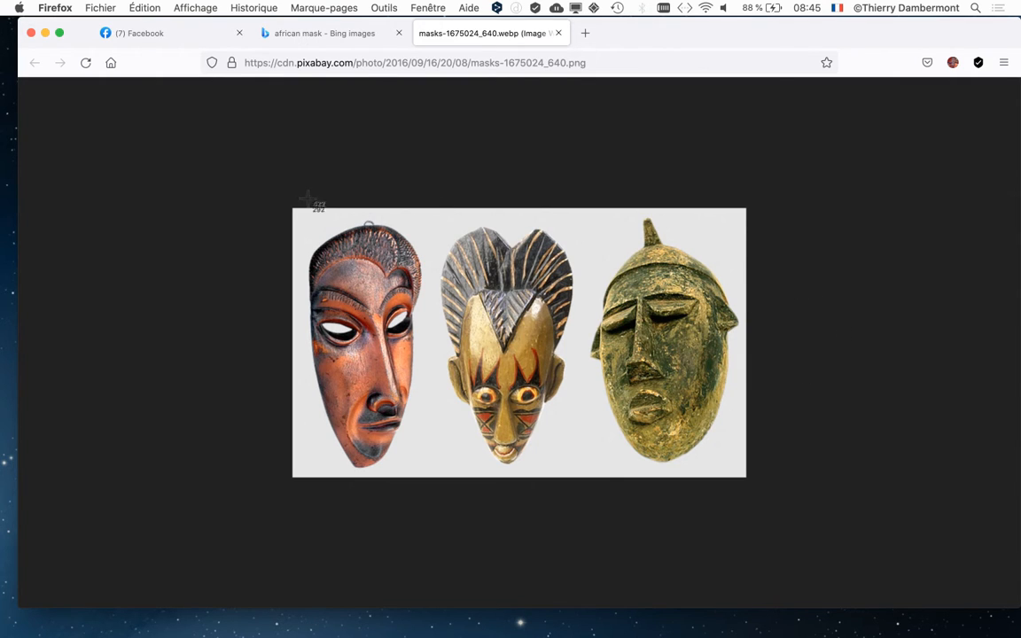
Step: Capture a screenshot of only the rectangular area covering the three-mask picture
{"action": "key", "text": "super+shift+4"}
{"action": "left_click_drag", "start_coordinate": [294, 207], "coordinate": [745, 477]}
{"action": "left_click_drag", "start_coordinate": [747, 478], "coordinate": [746, 477]}
Step: Switch to Illustrator and start a new document from the portrait A4 print preset
{"action": "key", "text": "super+Tab"}
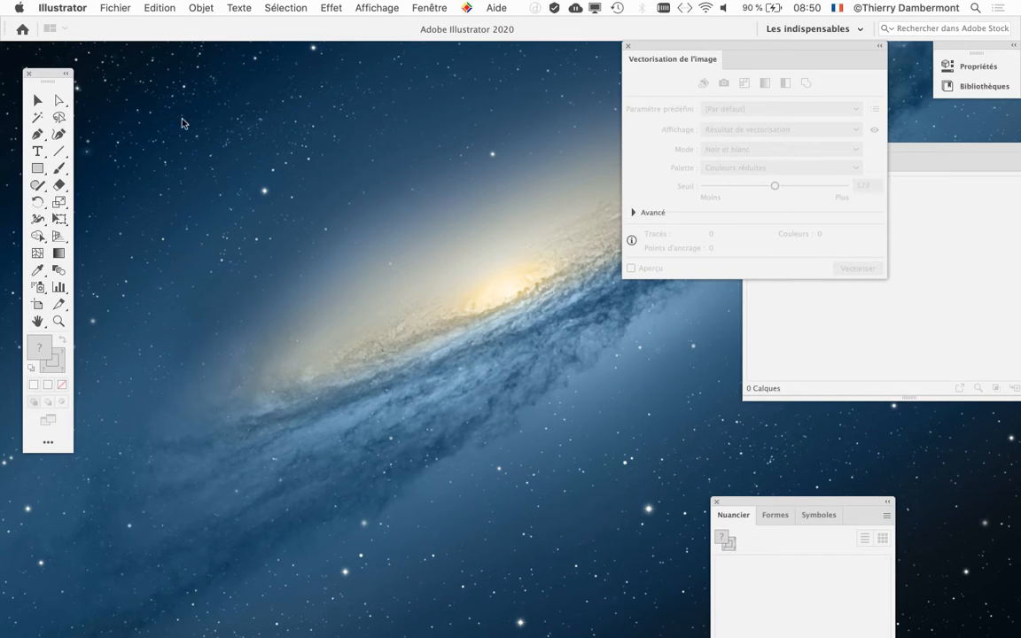
{"action": "left_click", "coordinate": [99, 8]}
{"action": "left_click", "coordinate": [110, 25]}
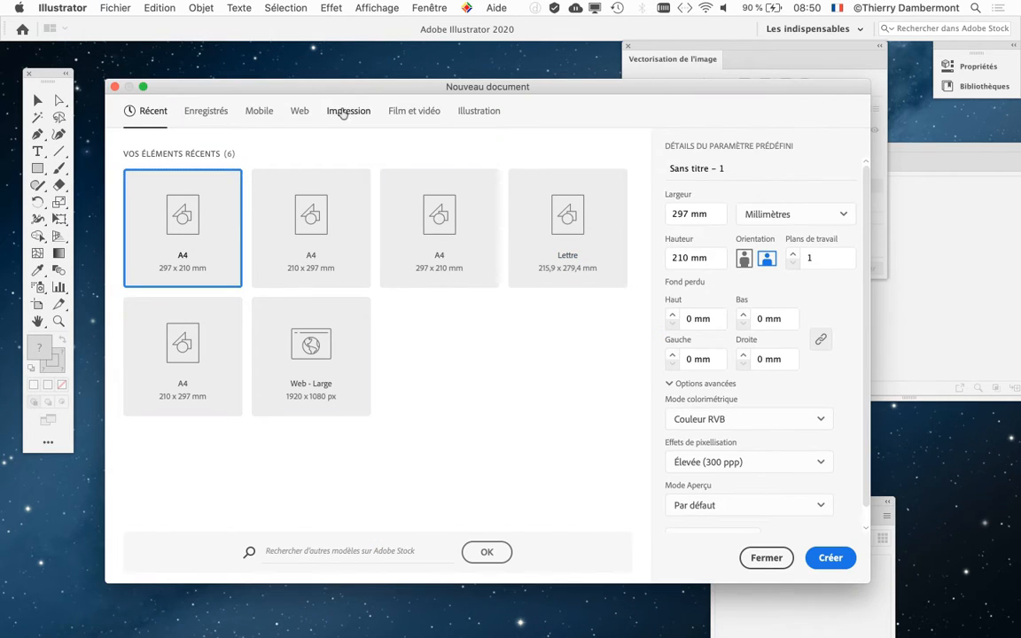
{"action": "left_click", "coordinate": [344, 110]}
{"action": "left_click", "coordinate": [325, 229]}
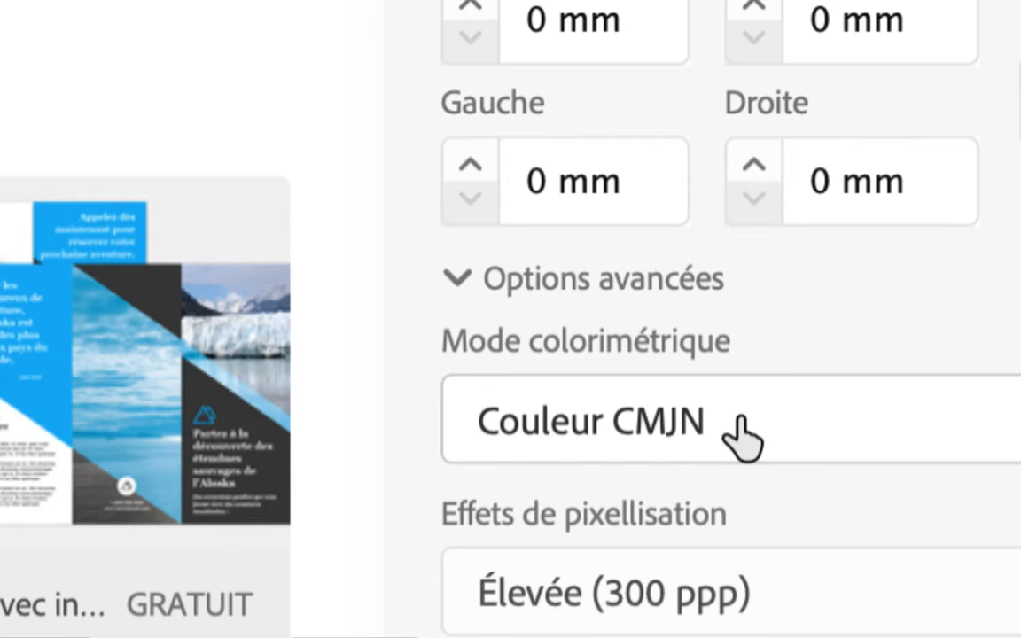
Step: Set the new document's colour mode to RGB (Couleur RVB), keep raster effects at 300 ppi, and create it
{"action": "left_click", "coordinate": [740, 423]}
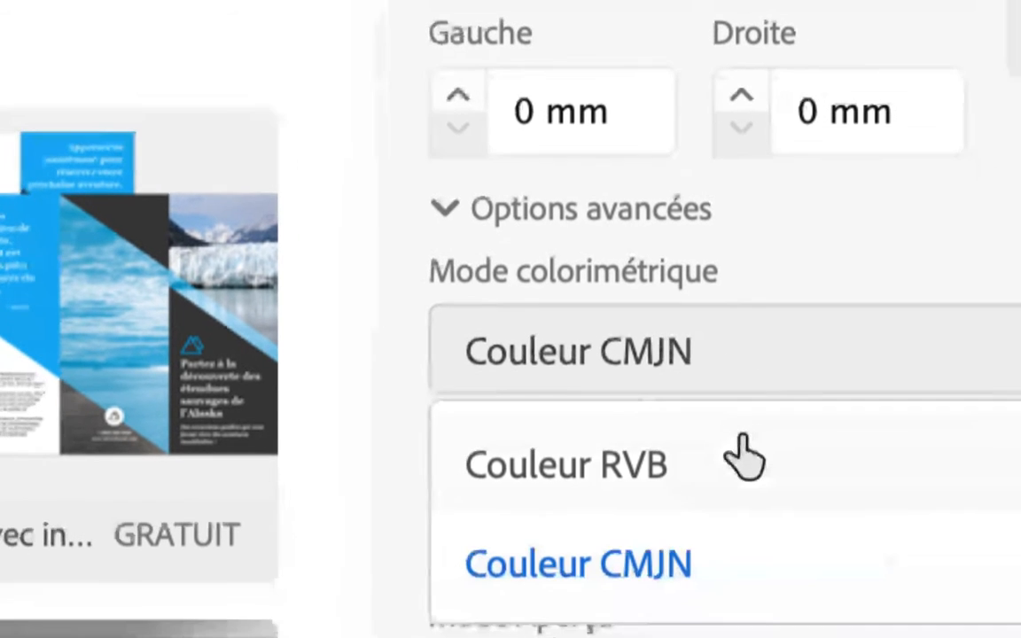
{"action": "left_click", "coordinate": [744, 461]}
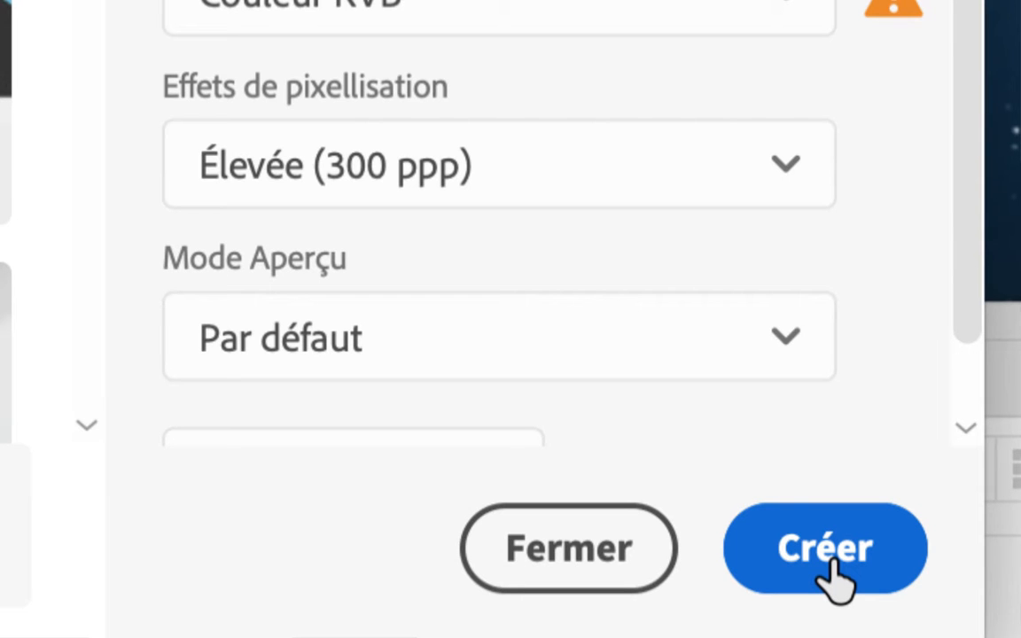
{"action": "left_click", "coordinate": [829, 572]}
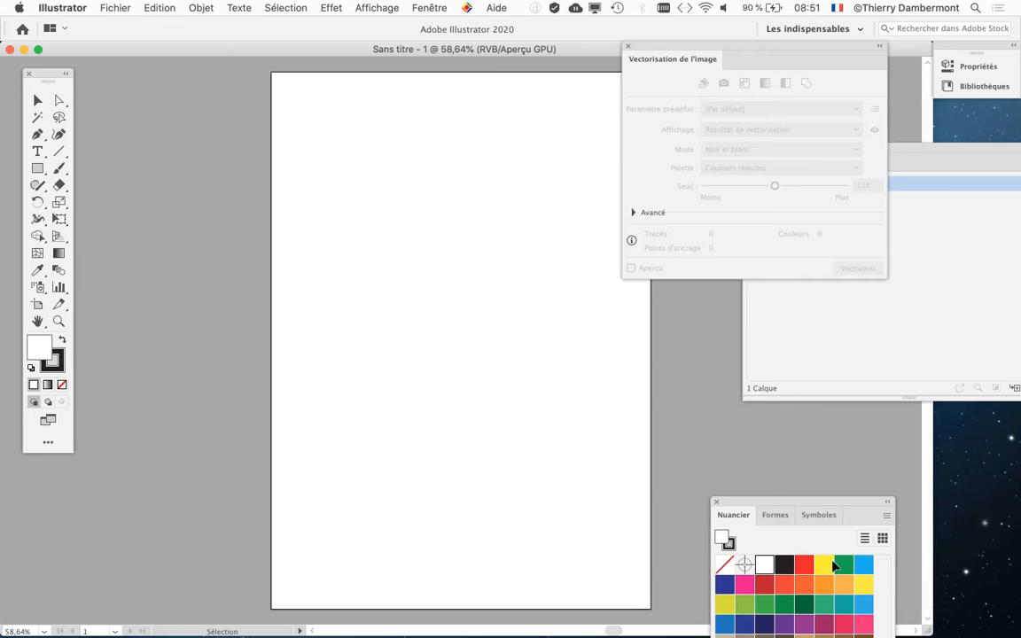
{"action": "key", "text": "space"}
{"action": "left_click_drag", "start_coordinate": [534, 422], "coordinate": [434, 417]}
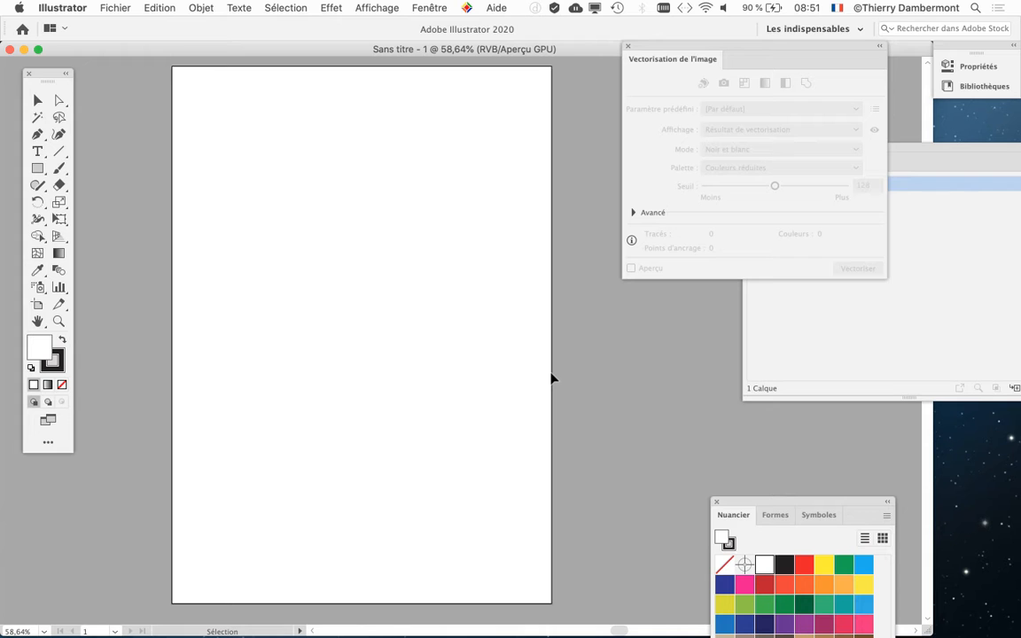
Step: Switch to Firefox and highlight the search term "offset printing" above the Google image results
{"action": "key", "text": "super+Tab"}
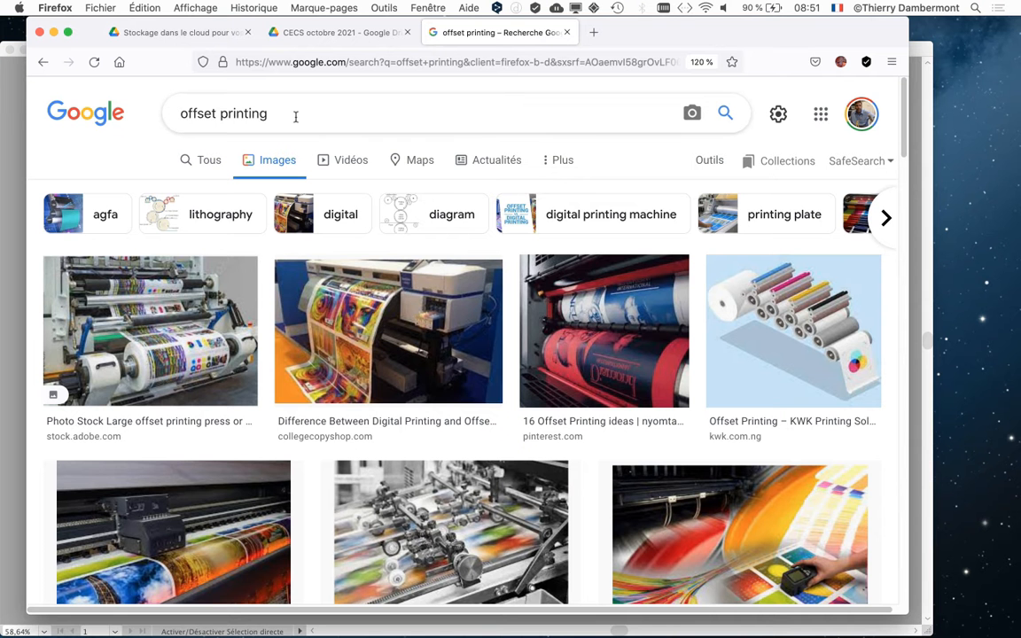
{"action": "left_click_drag", "start_coordinate": [296, 116], "coordinate": [117, 55]}
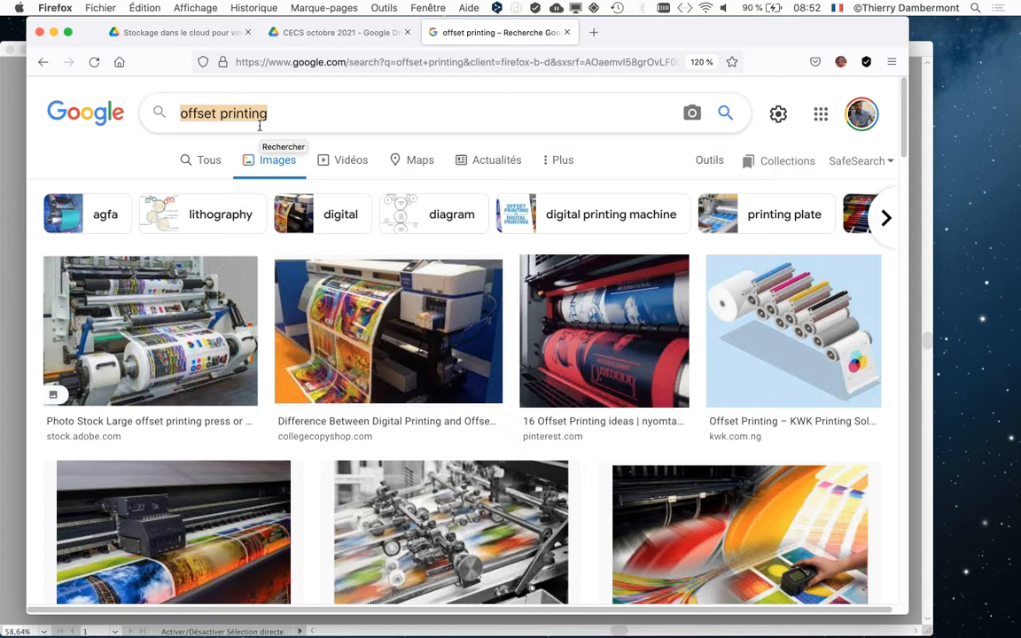
Step: Preview the KWK Printing Solution picture of the four-colour roller press and open its source link in a new tab
{"action": "left_click", "coordinate": [796, 307]}
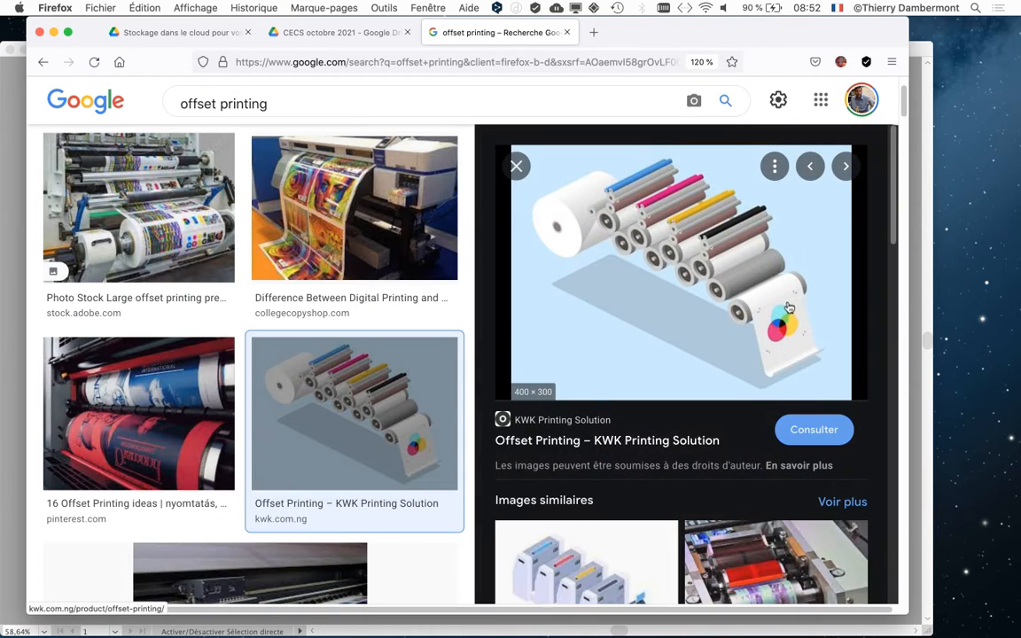
{"action": "right_click", "coordinate": [688, 251]}
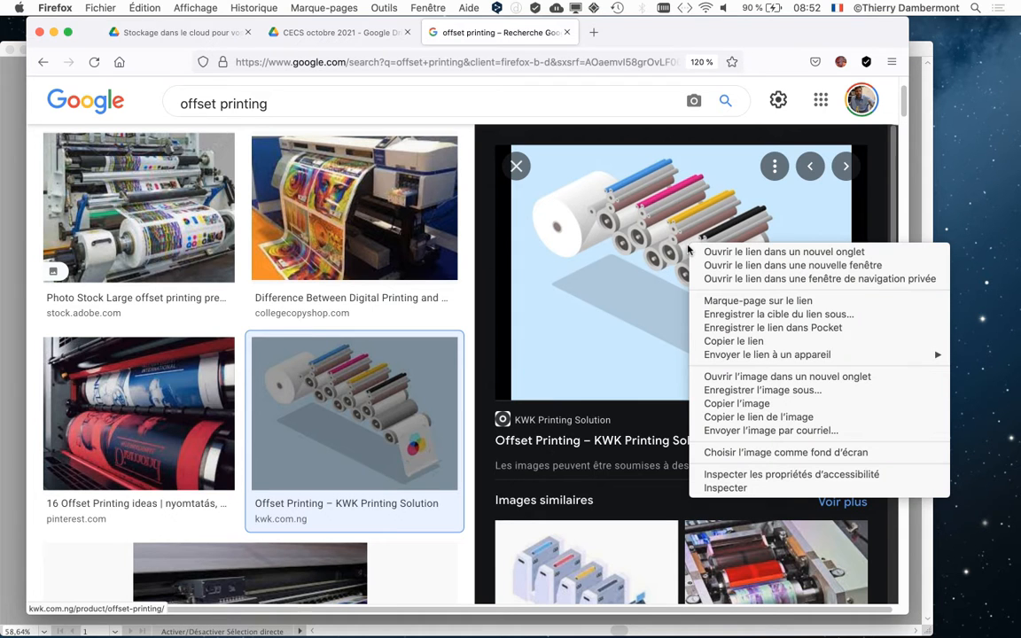
{"action": "left_click", "coordinate": [783, 252]}
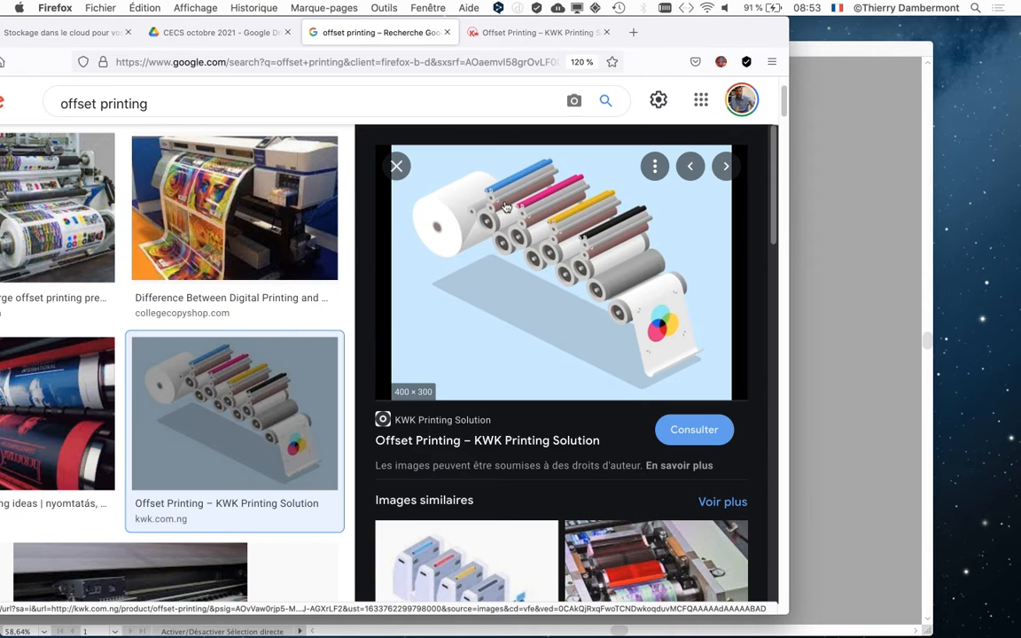
Step: Reposition and enlarge the browser window, and examine the similar Offset Press illustration with its four ink units
{"action": "left_click_drag", "start_coordinate": [749, 32], "coordinate": [843, 33]}
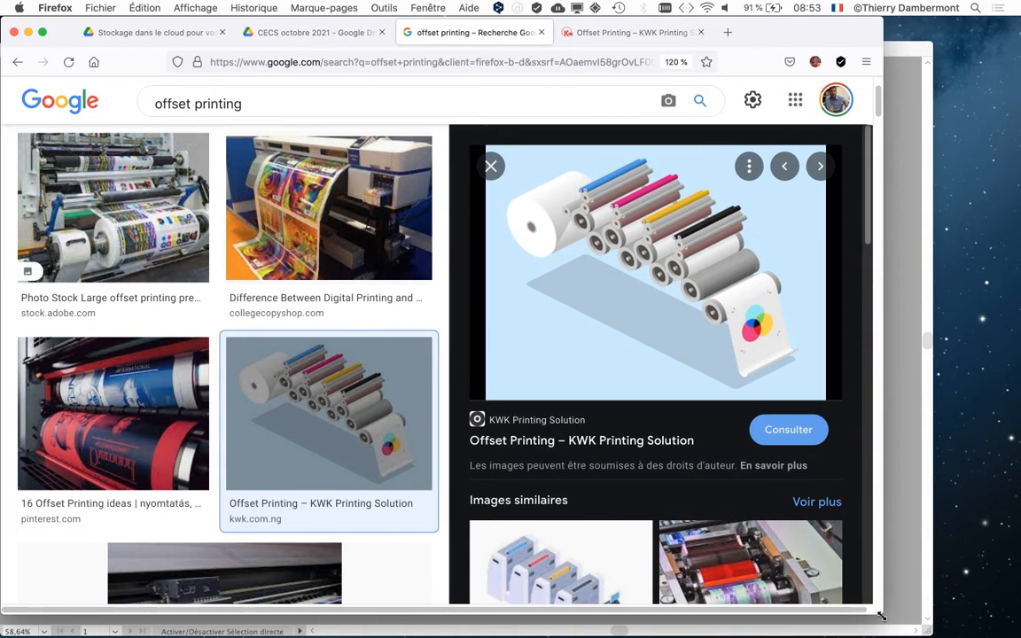
{"action": "left_click_drag", "start_coordinate": [881, 615], "coordinate": [1000, 633]}
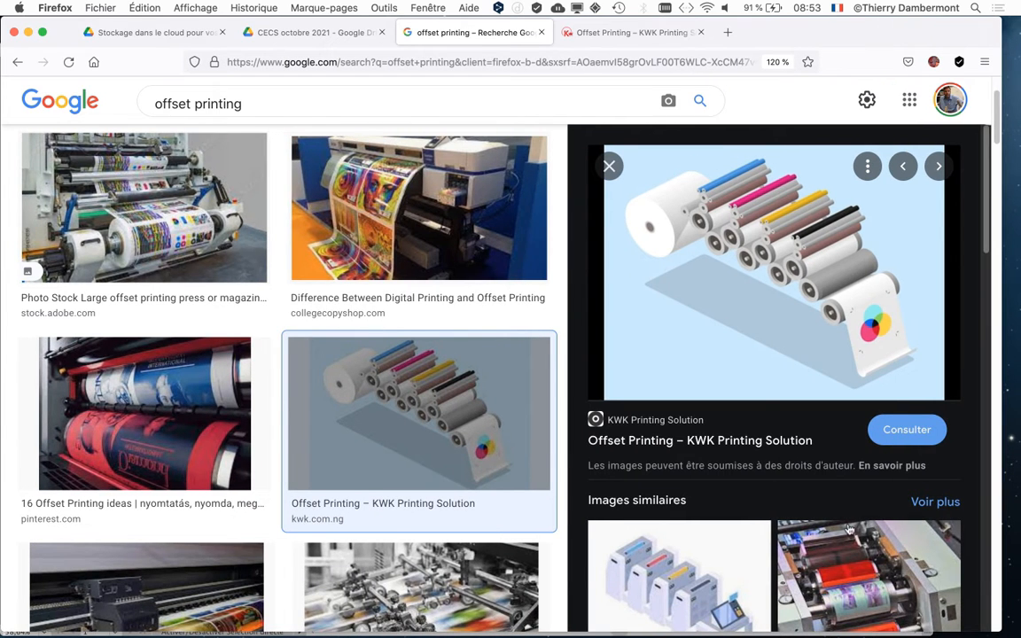
{"action": "scroll", "coordinate": [849, 529], "scroll_direction": "down", "scroll_amount": 10}
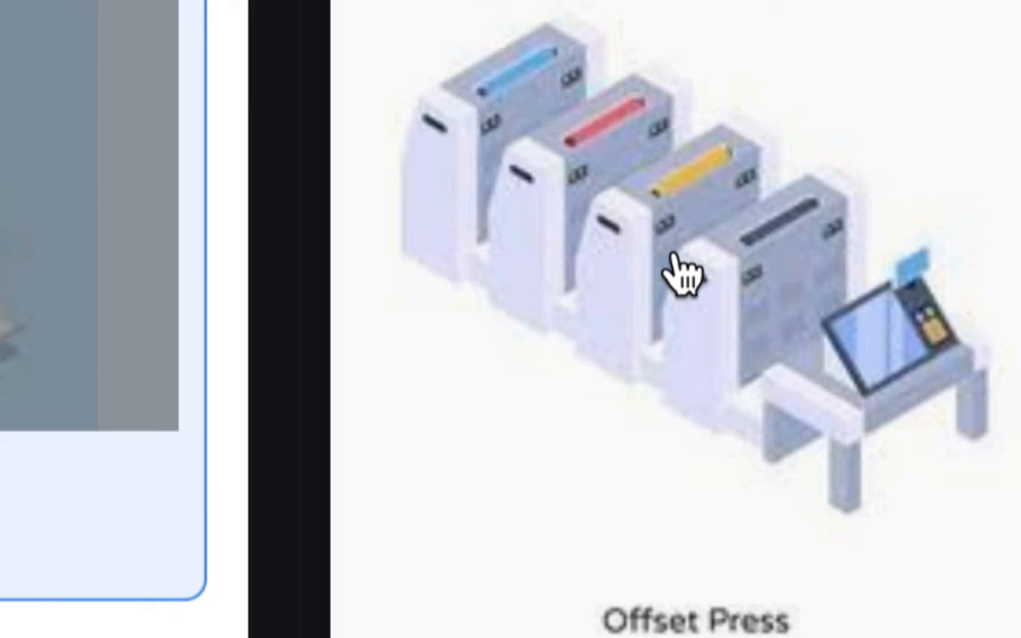
{"action": "left_click", "coordinate": [680, 261]}
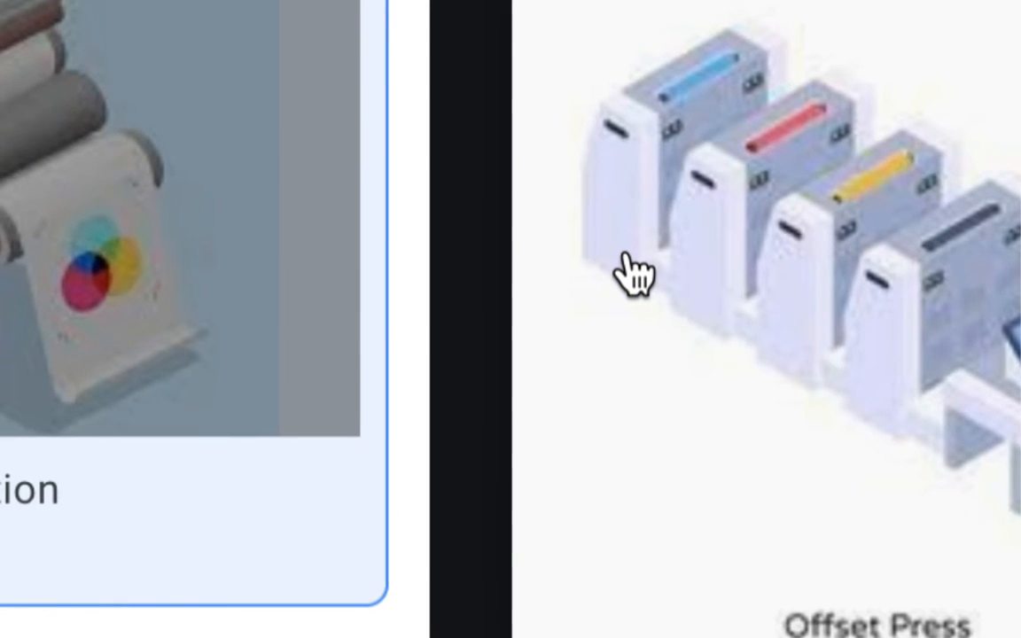
Step: Browse the offset printing image results and preview the "How To Understand The Offset Printing Press Process" picture from Google Sites
{"action": "scroll", "coordinate": [317, 282], "scroll_direction": "down", "scroll_amount": 5}
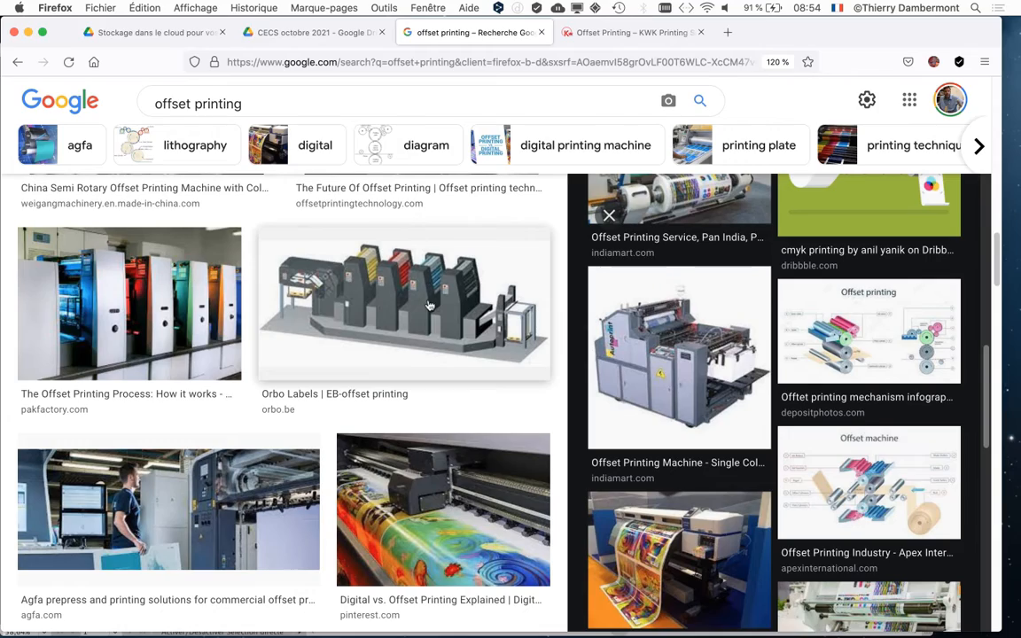
{"action": "scroll", "coordinate": [381, 372], "scroll_direction": "down", "scroll_amount": 3}
{"action": "scroll", "coordinate": [394, 337], "scroll_direction": "down", "scroll_amount": 5}
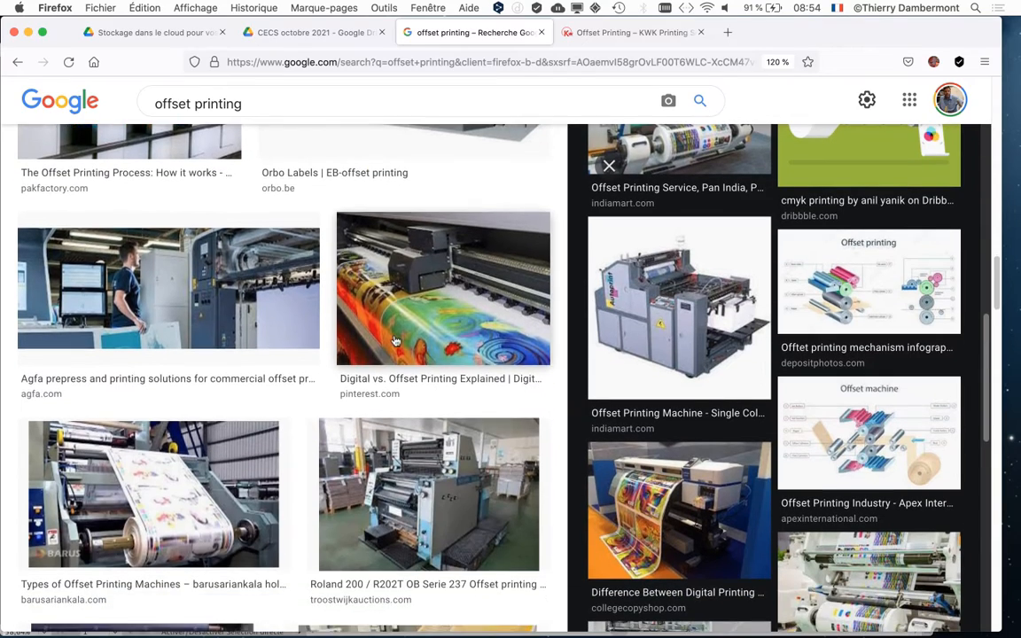
{"action": "scroll", "coordinate": [396, 348], "scroll_direction": "down", "scroll_amount": 5}
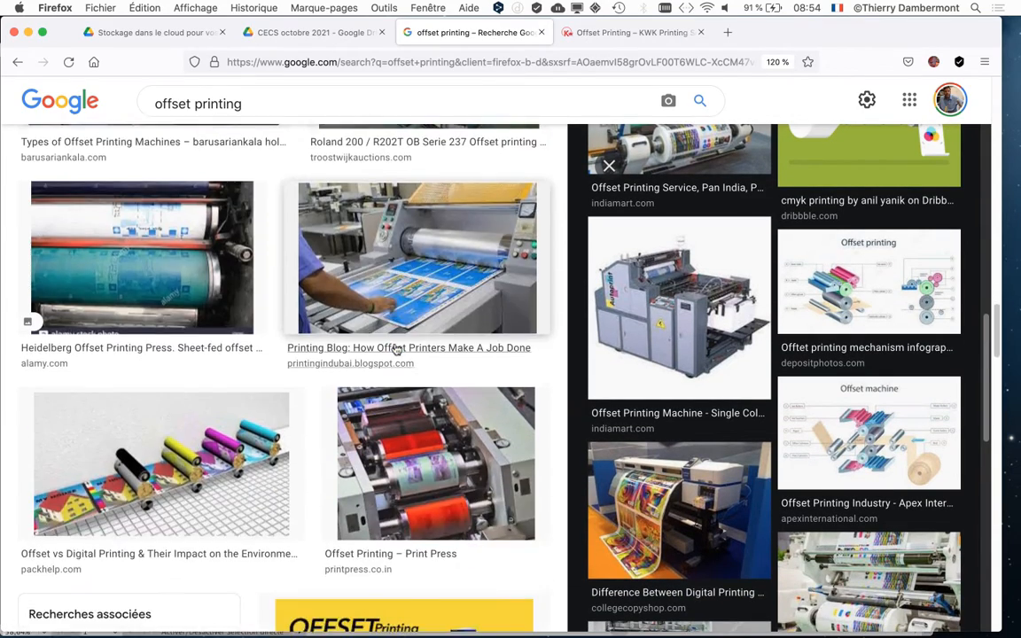
{"action": "scroll", "coordinate": [396, 351], "scroll_direction": "down", "scroll_amount": 5}
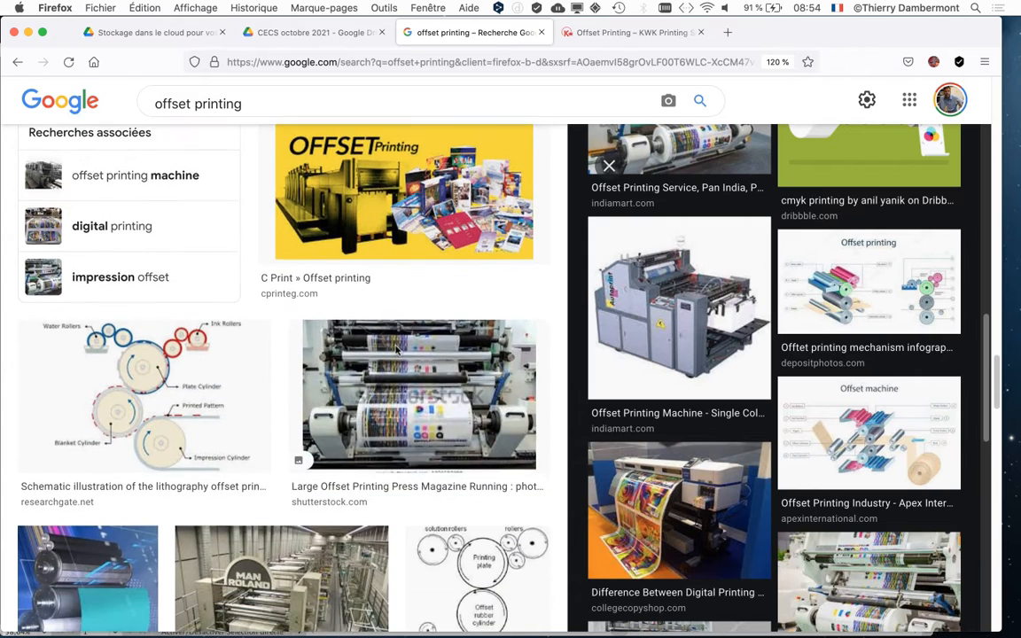
{"action": "scroll", "coordinate": [400, 381], "scroll_direction": "down", "scroll_amount": 1}
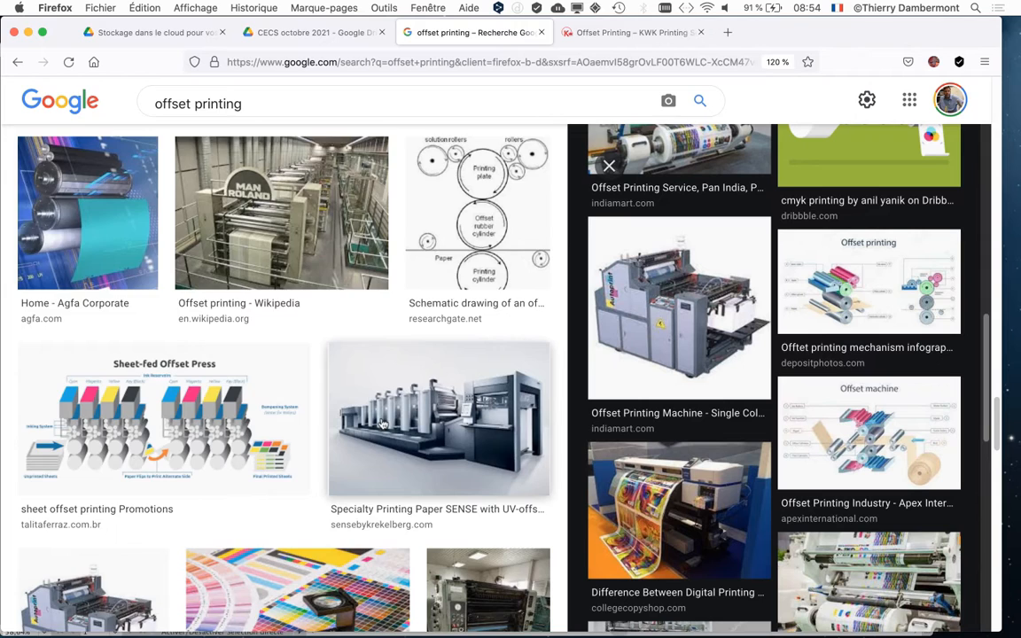
{"action": "scroll", "coordinate": [383, 424], "scroll_direction": "down", "scroll_amount": 10}
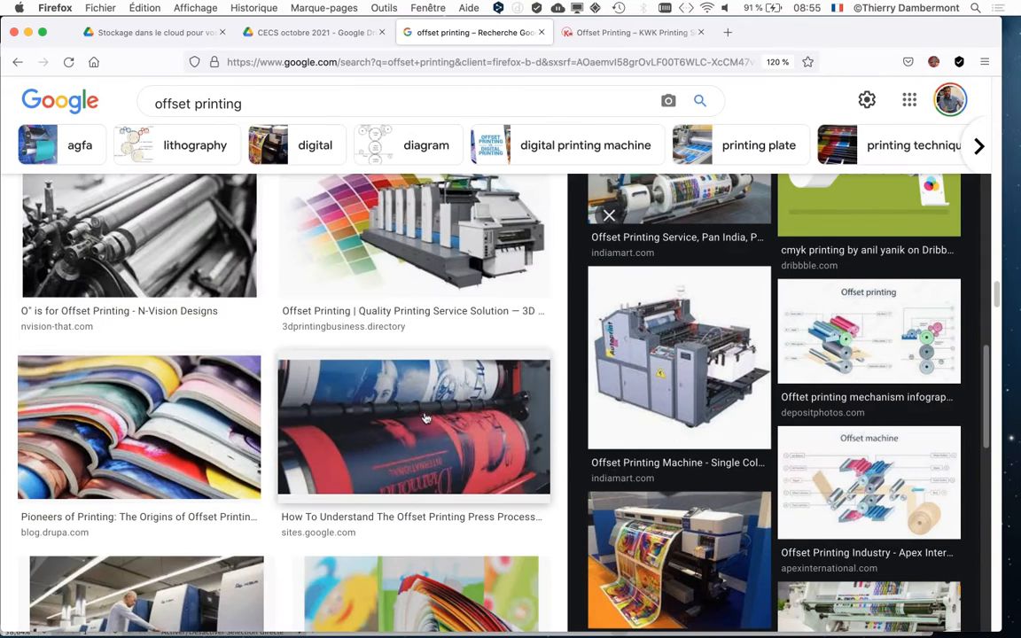
{"action": "left_click", "coordinate": [494, 441]}
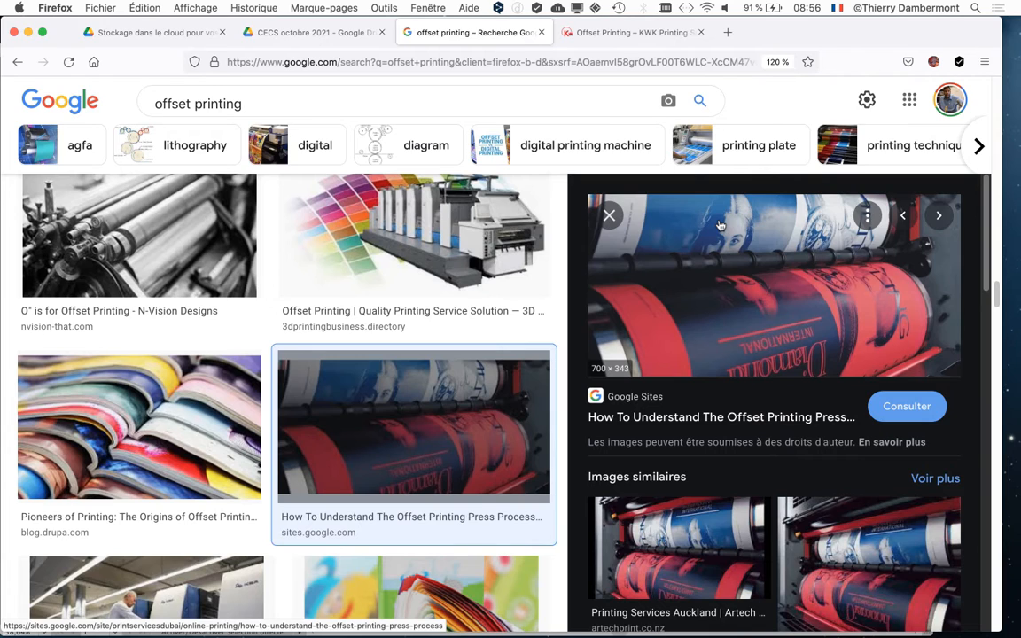
Step: Find the Calaméo publication "Infographie : imprimer avec des encres RVB ? (version 2)", accept the site's cookies and open it in the reader
{"action": "left_click", "coordinate": [28, 32]}
{"action": "left_click", "coordinate": [387, 50]}
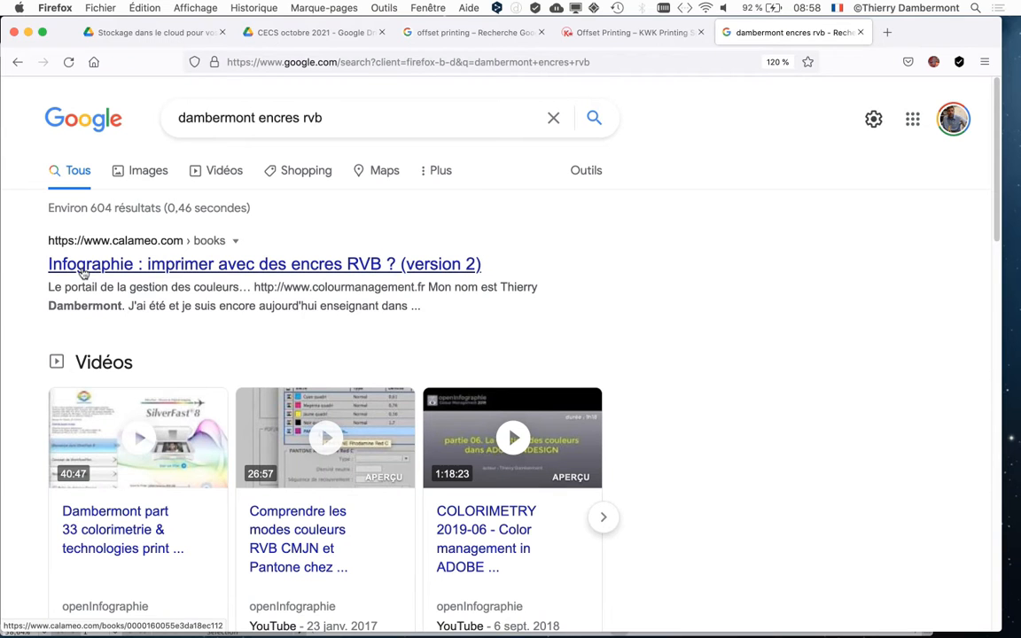
{"action": "left_click", "coordinate": [84, 274]}
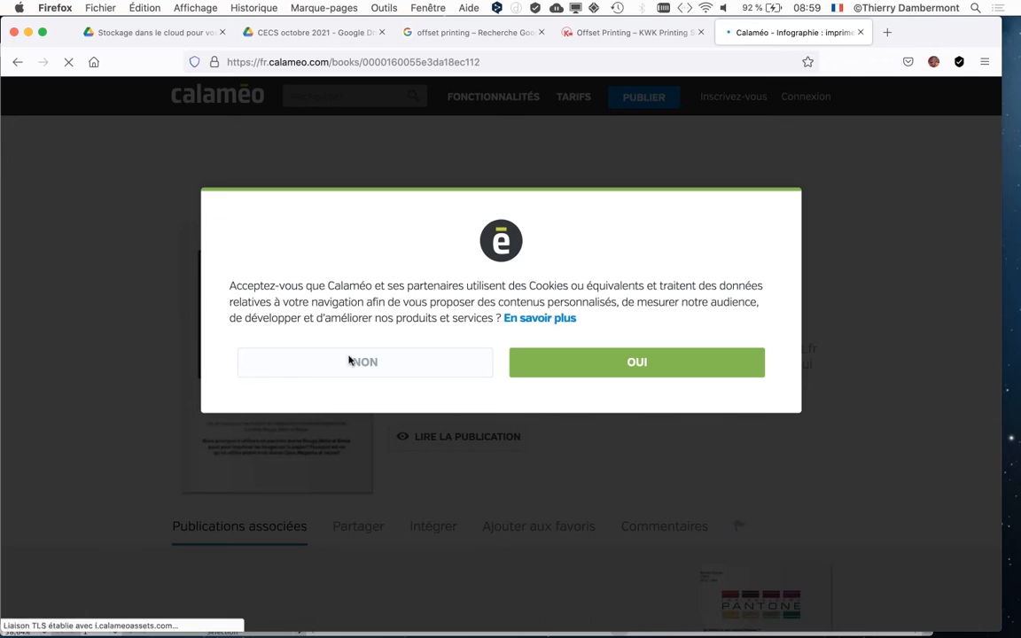
{"action": "left_click", "coordinate": [611, 363]}
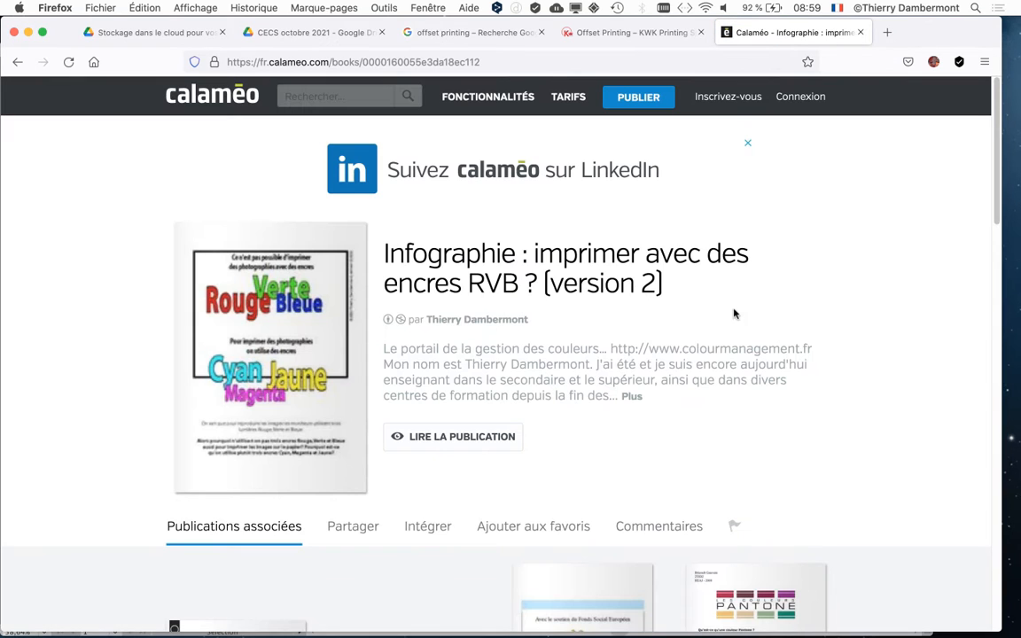
{"action": "left_click", "coordinate": [269, 356]}
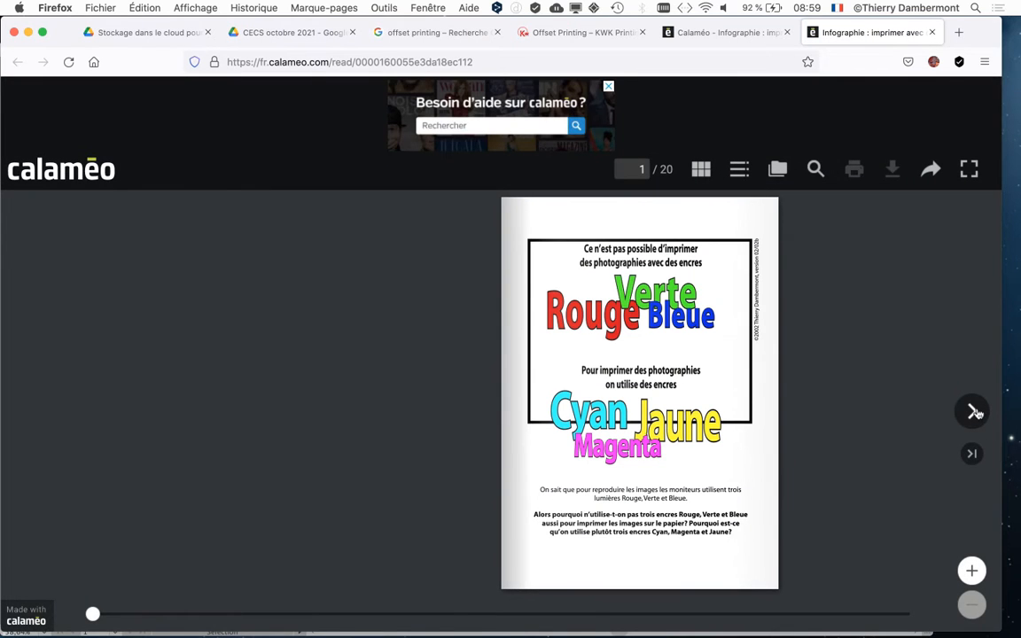
Step: Leaf through the publication on printing with RVB inks from the cover to page 20
{"action": "left_click", "coordinate": [975, 411]}
{"action": "left_click", "coordinate": [975, 412]}
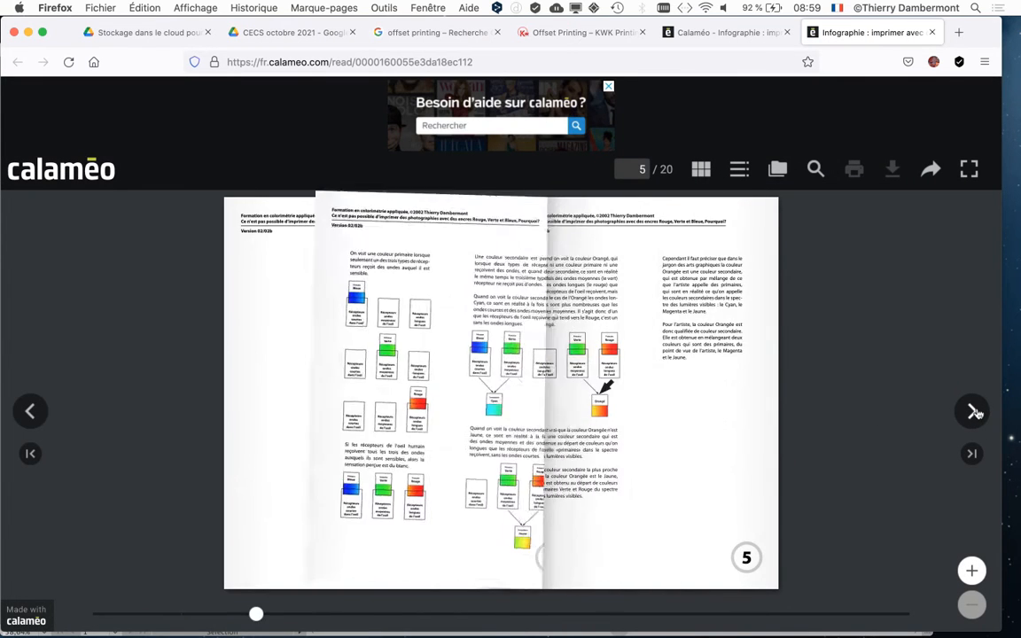
{"action": "left_click", "coordinate": [974, 411]}
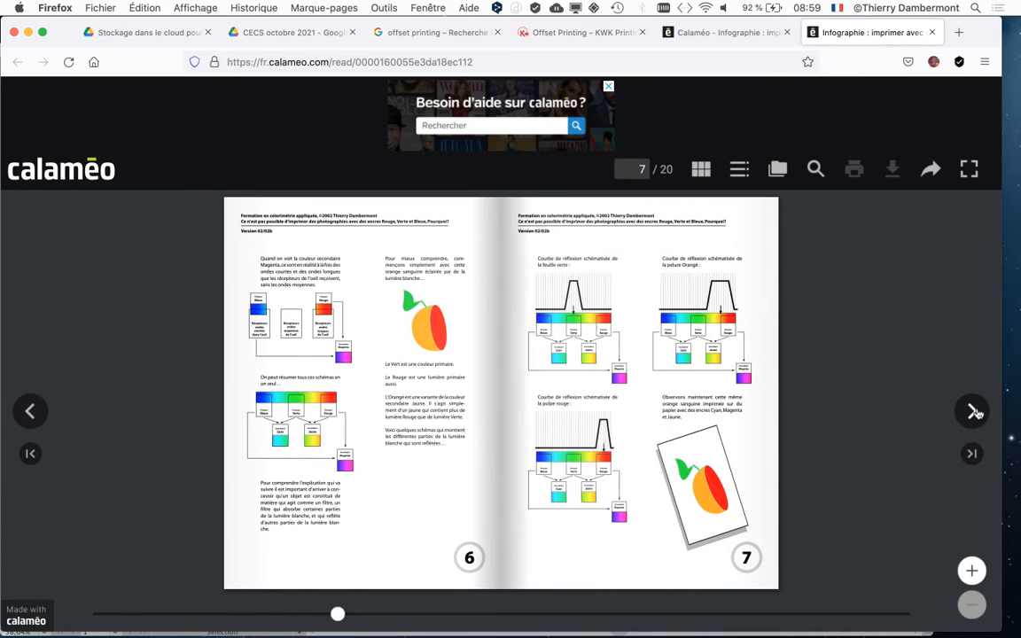
{"action": "left_click", "coordinate": [974, 411]}
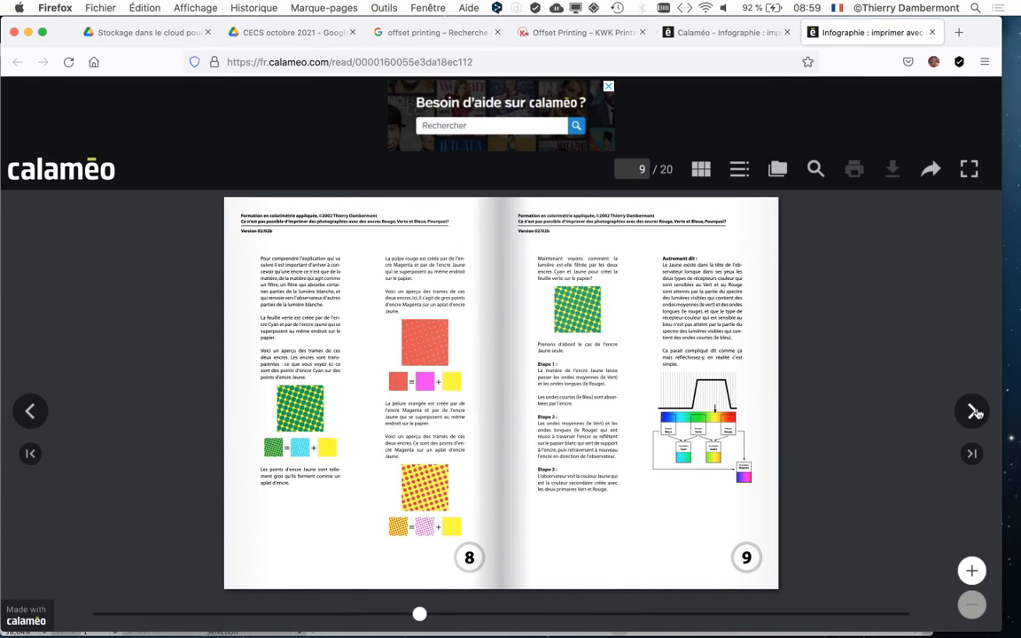
{"action": "left_click", "coordinate": [974, 411]}
{"action": "left_click", "coordinate": [974, 412]}
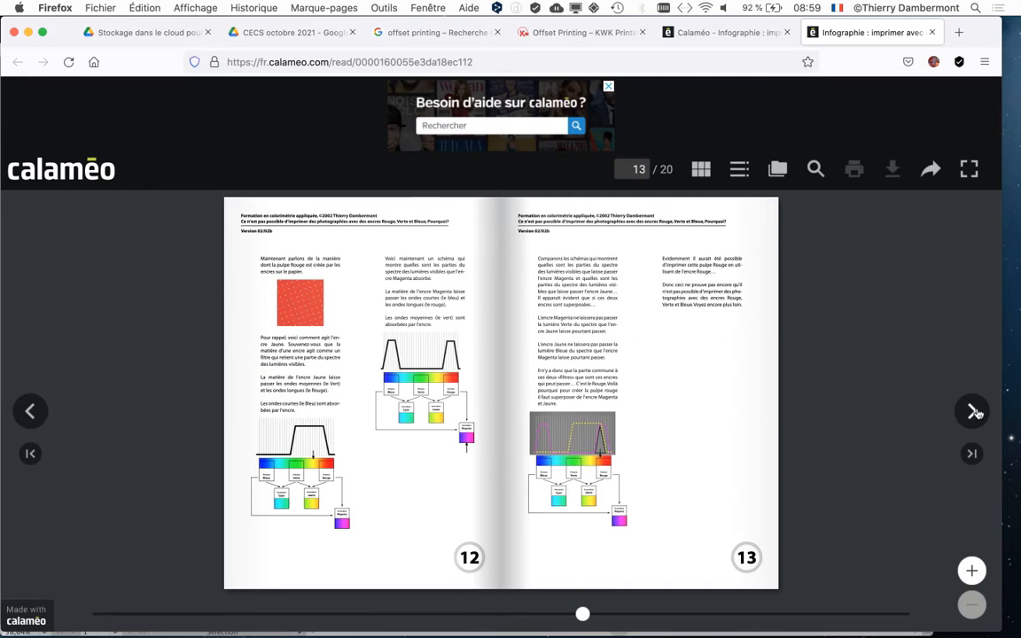
{"action": "left_click", "coordinate": [974, 411]}
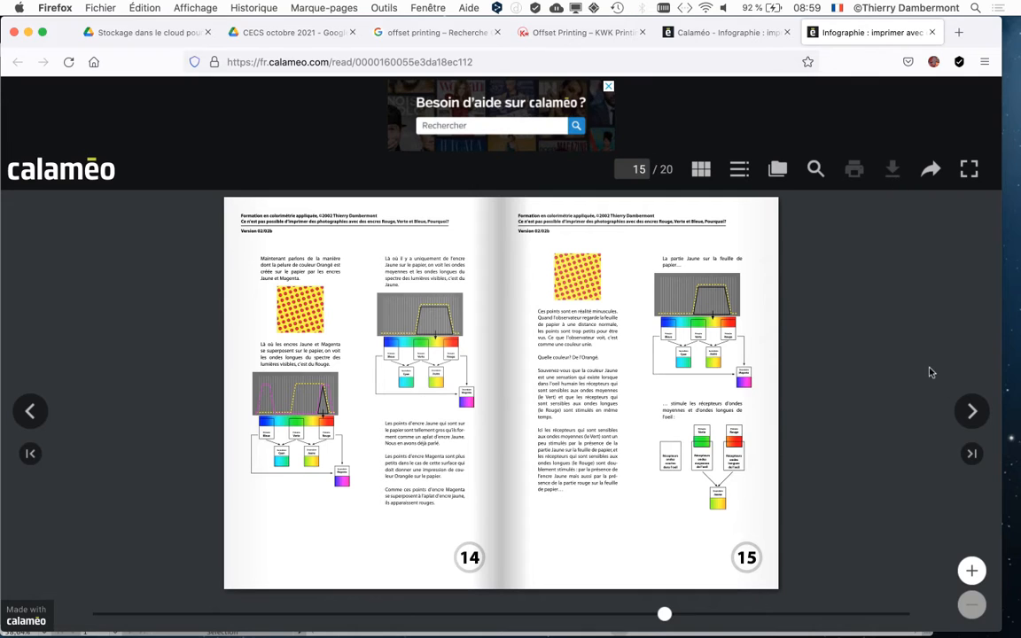
{"action": "left_click", "coordinate": [973, 411]}
{"action": "left_click", "coordinate": [973, 412]}
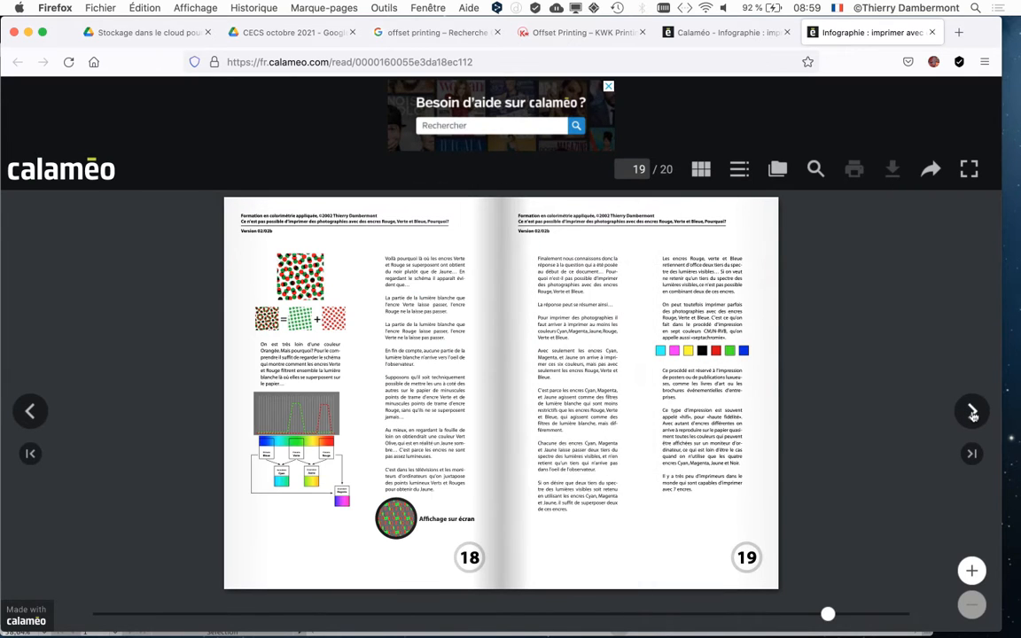
{"action": "left_click", "coordinate": [972, 413]}
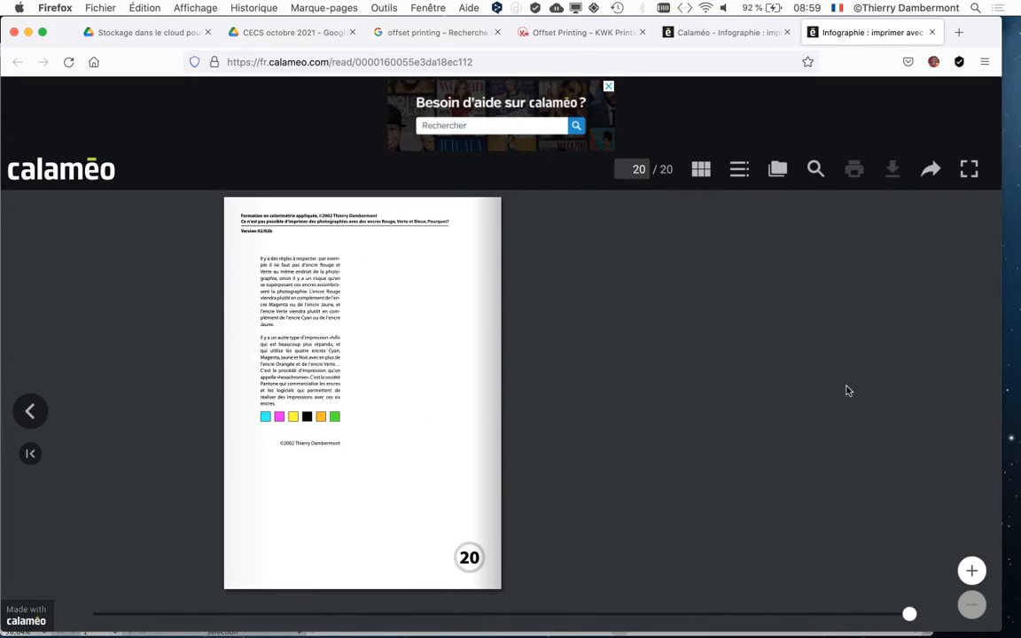
Step: Show the publication in full screen, go back to pages 10 and 11, and leave the full-screen view
{"action": "left_click", "coordinate": [968, 169]}
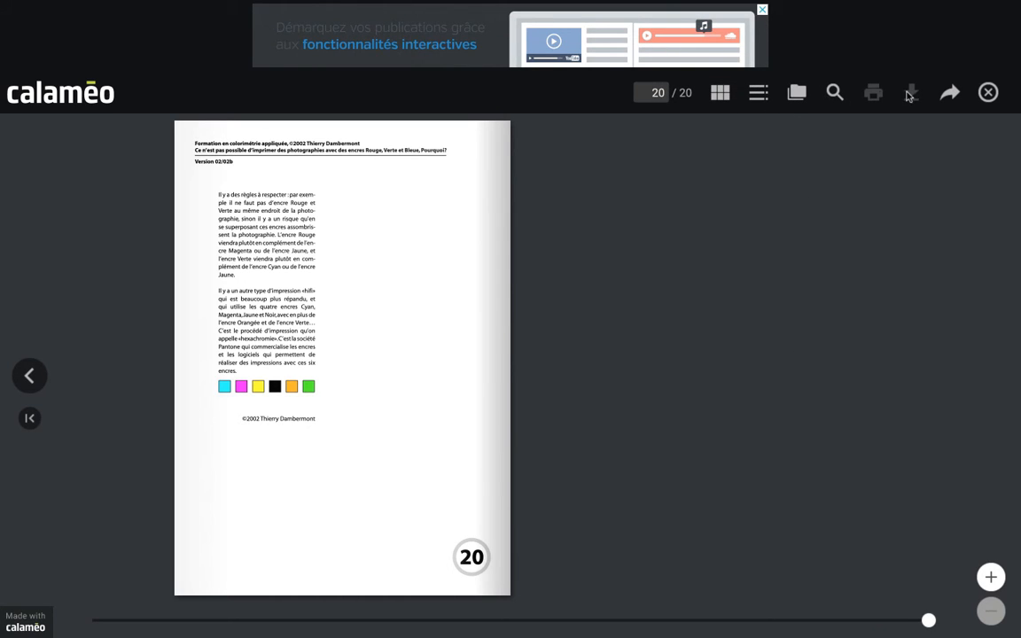
{"action": "left_click", "coordinate": [30, 375]}
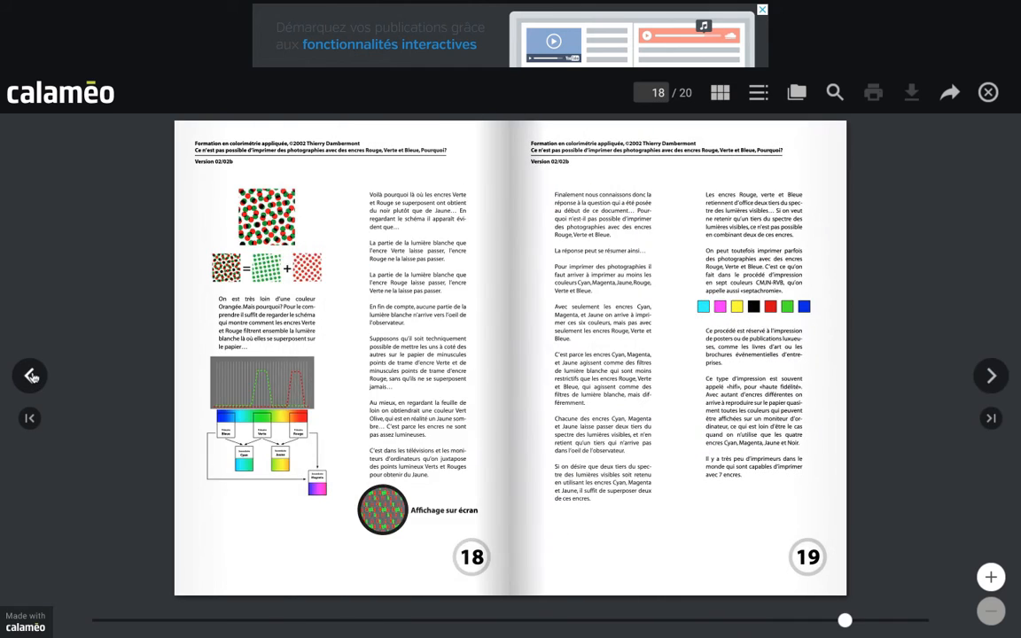
{"action": "left_click", "coordinate": [30, 375]}
{"action": "left_click", "coordinate": [30, 375]}
{"action": "left_click", "coordinate": [30, 375]}
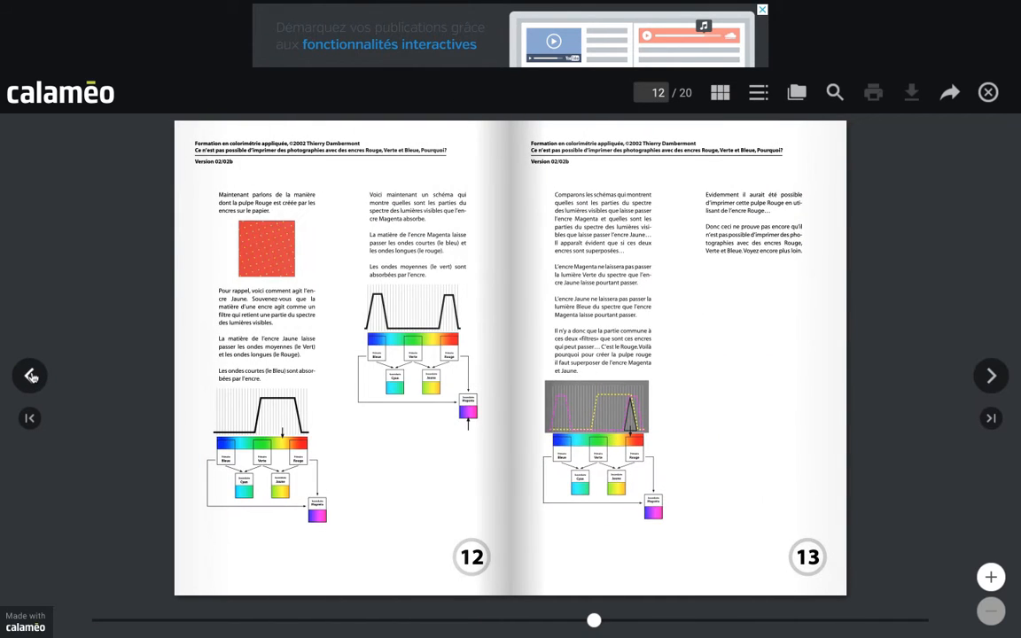
{"action": "left_click", "coordinate": [30, 375]}
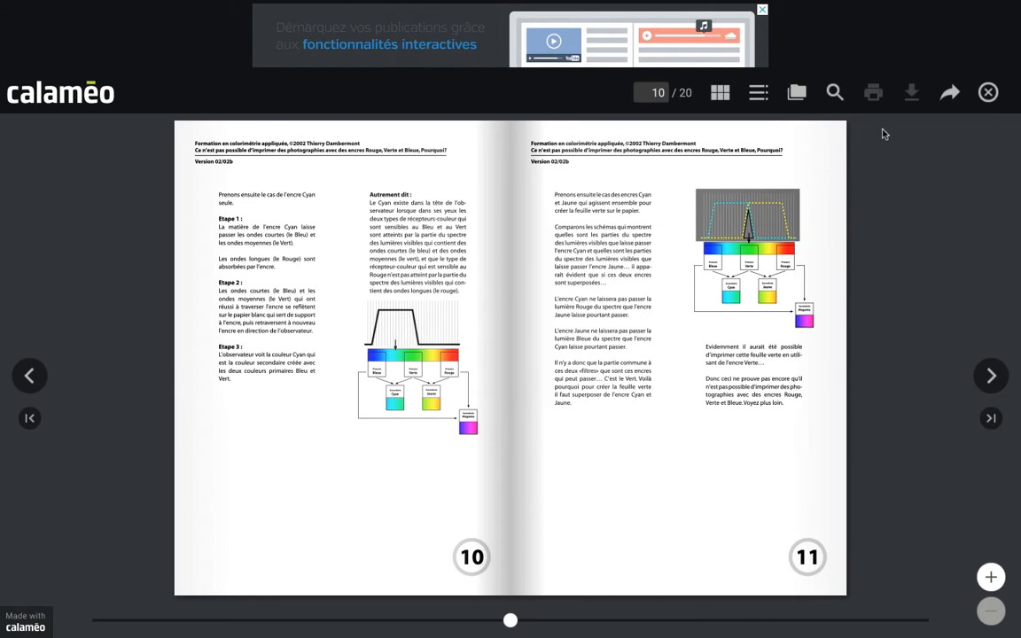
{"action": "left_click", "coordinate": [989, 93]}
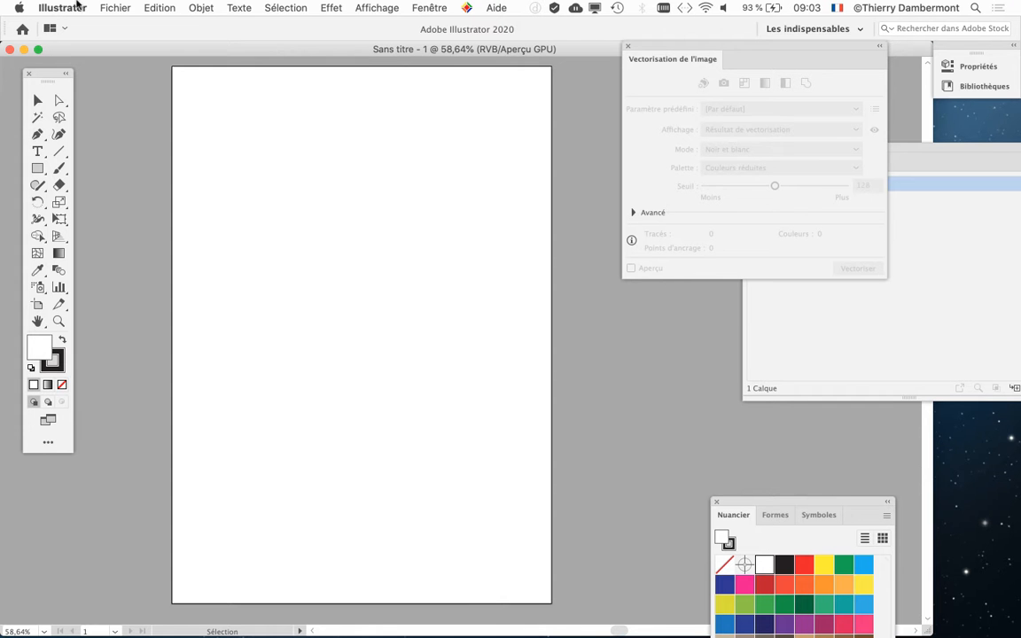
Step: In Illustrator, place Capture d'écran 2021-10-08 à 08.45.42.png from the intro 4 illustrator folder as a linked image across the artboard's upper part
{"action": "left_click", "coordinate": [111, 7]}
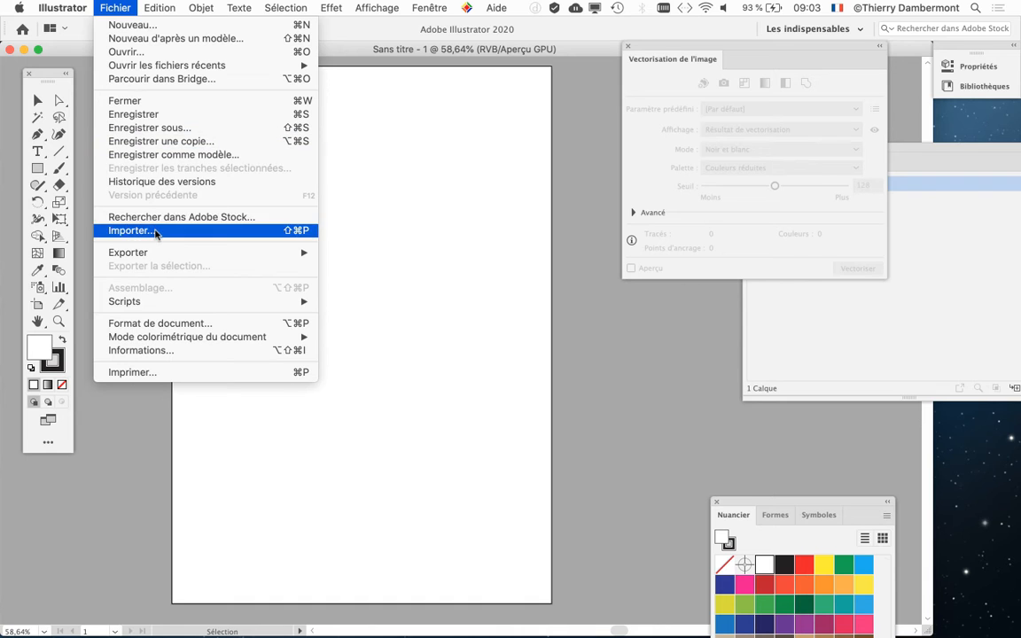
{"action": "left_click", "coordinate": [153, 231]}
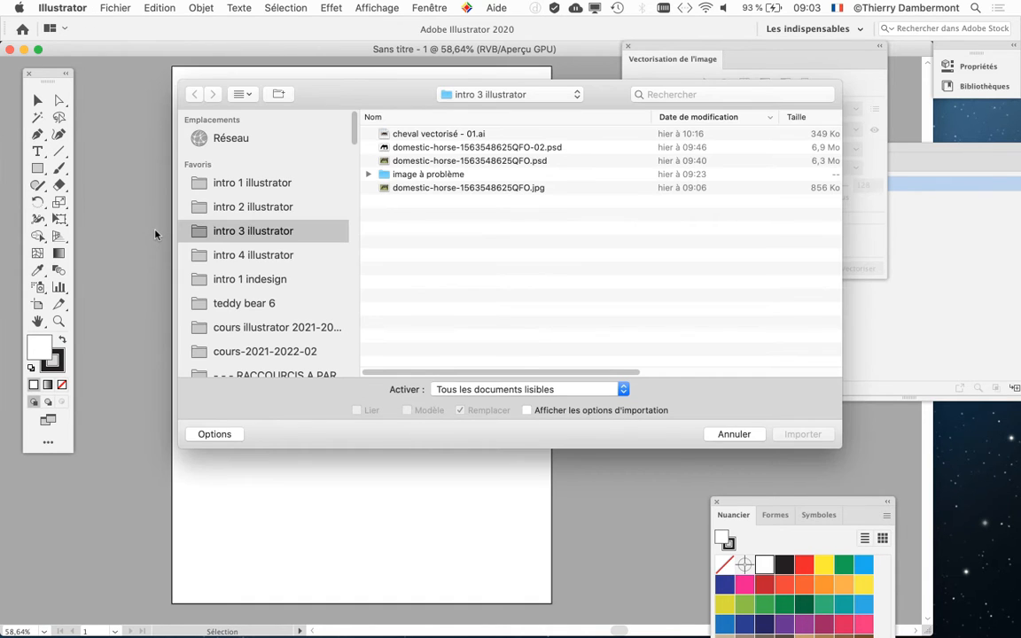
{"action": "left_click", "coordinate": [266, 255]}
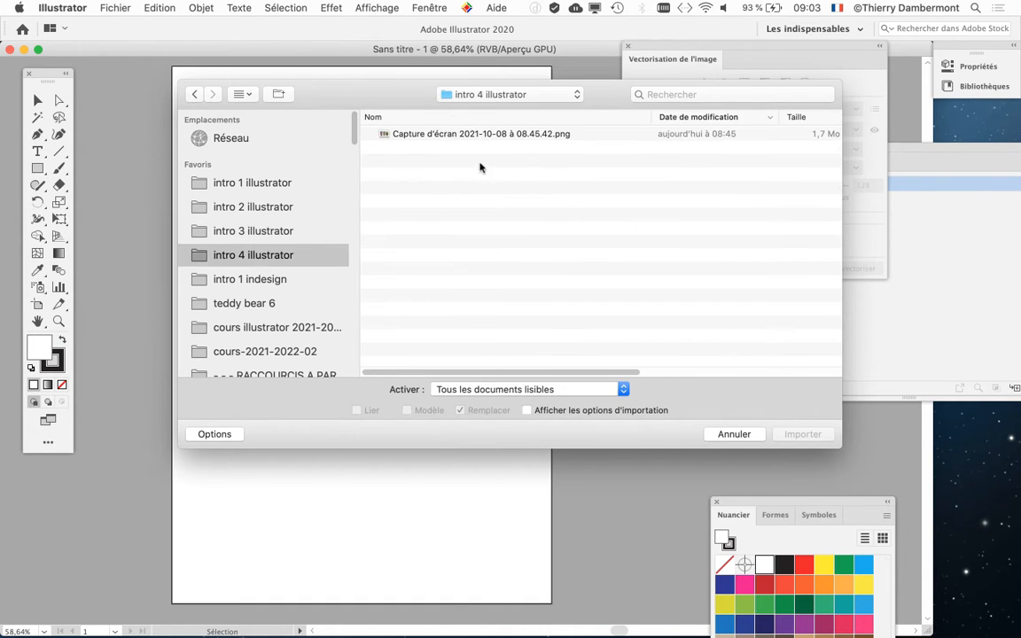
{"action": "left_click", "coordinate": [463, 134]}
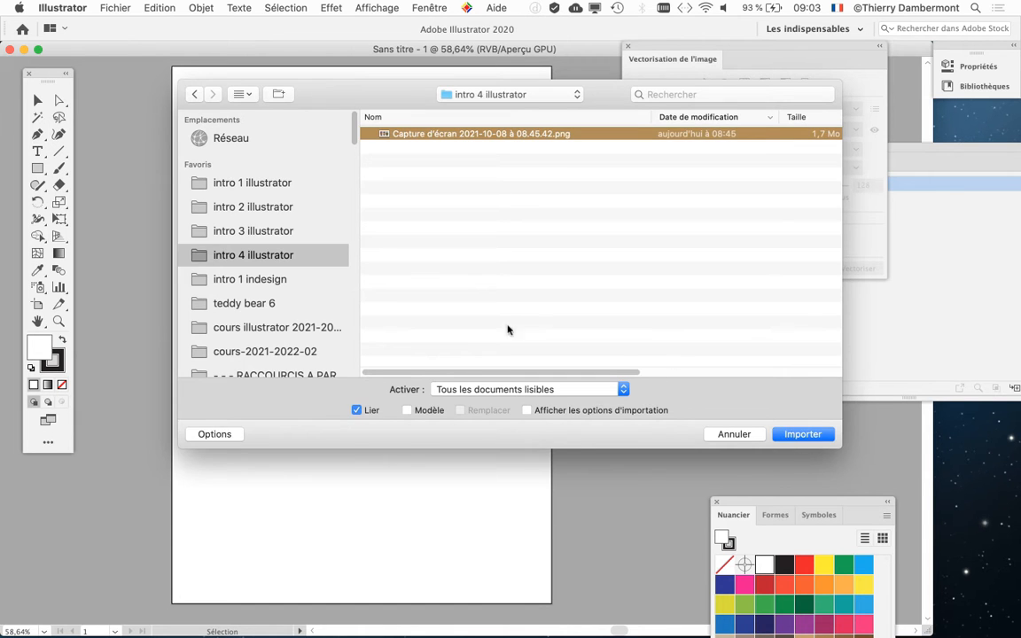
{"action": "key", "text": "Return"}
{"action": "left_click_drag", "start_coordinate": [177, 87], "coordinate": [546, 342]}
{"action": "key", "text": "super"}
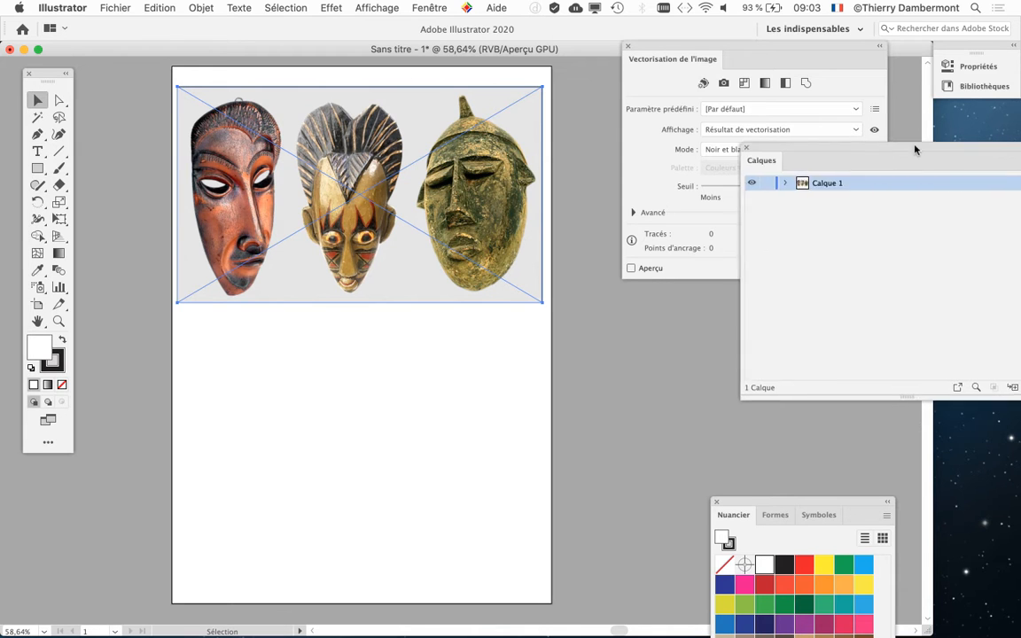
Step: Shrink and reposition the Calques panel and set its row size to a custom 80 pixels
{"action": "left_click_drag", "start_coordinate": [917, 148], "coordinate": [442, 184]}
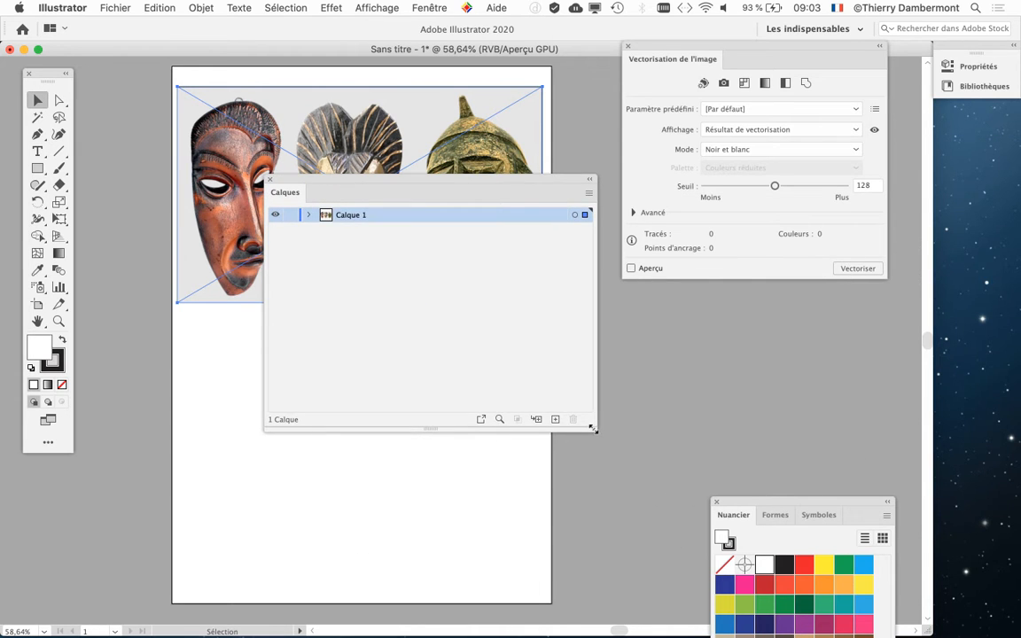
{"action": "left_click_drag", "start_coordinate": [592, 429], "coordinate": [475, 348]}
{"action": "left_click_drag", "start_coordinate": [401, 184], "coordinate": [451, 228]}
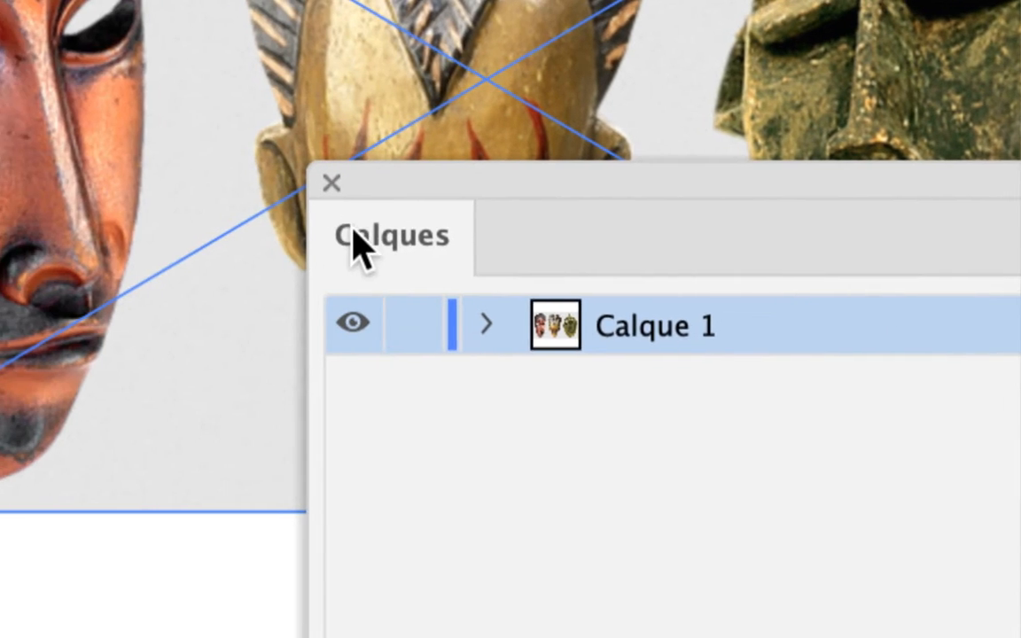
{"action": "left_click", "coordinate": [513, 231]}
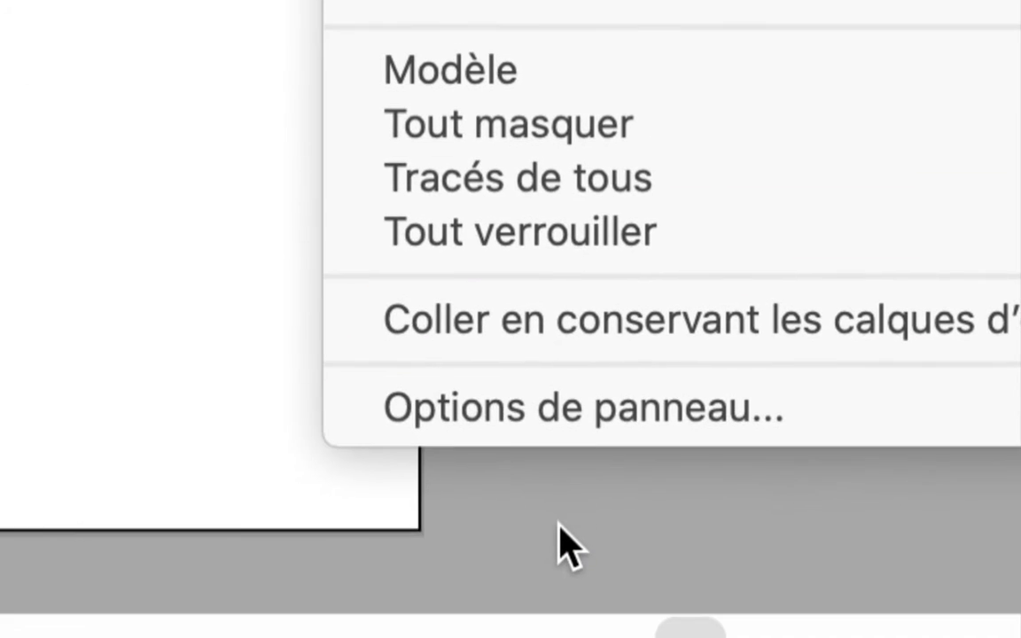
{"action": "left_click", "coordinate": [560, 423]}
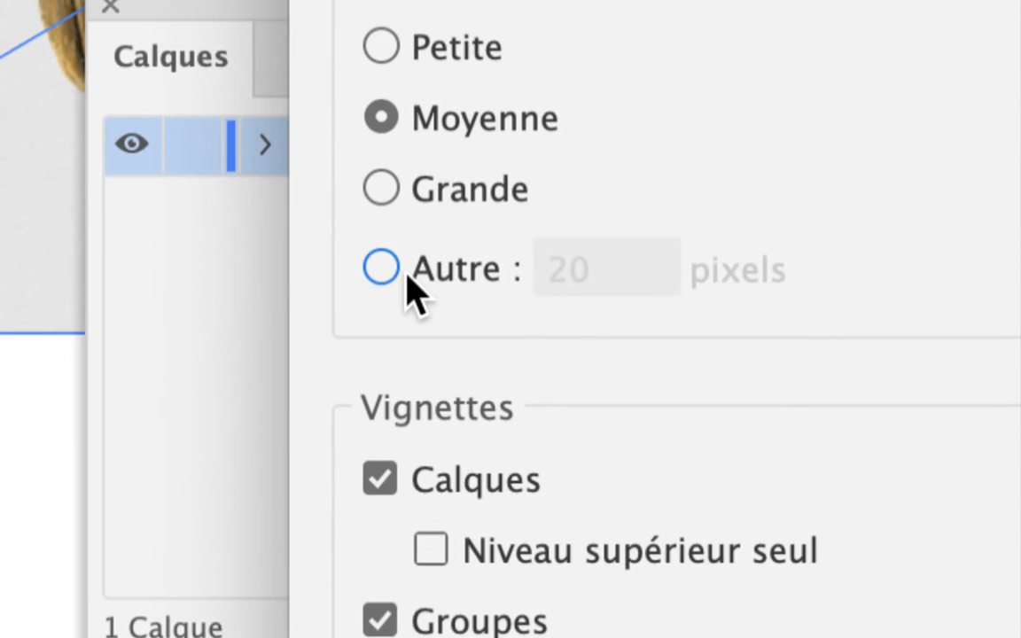
{"action": "left_click", "coordinate": [0, 0]}
{"action": "left_click", "coordinate": [106, 0]}
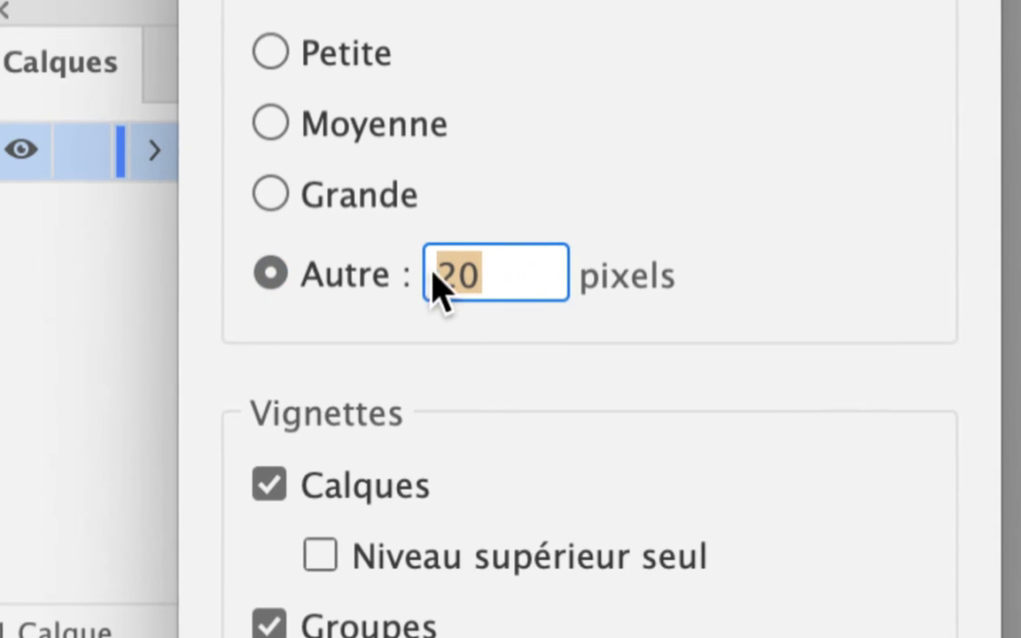
{"action": "type", "text": "80"}
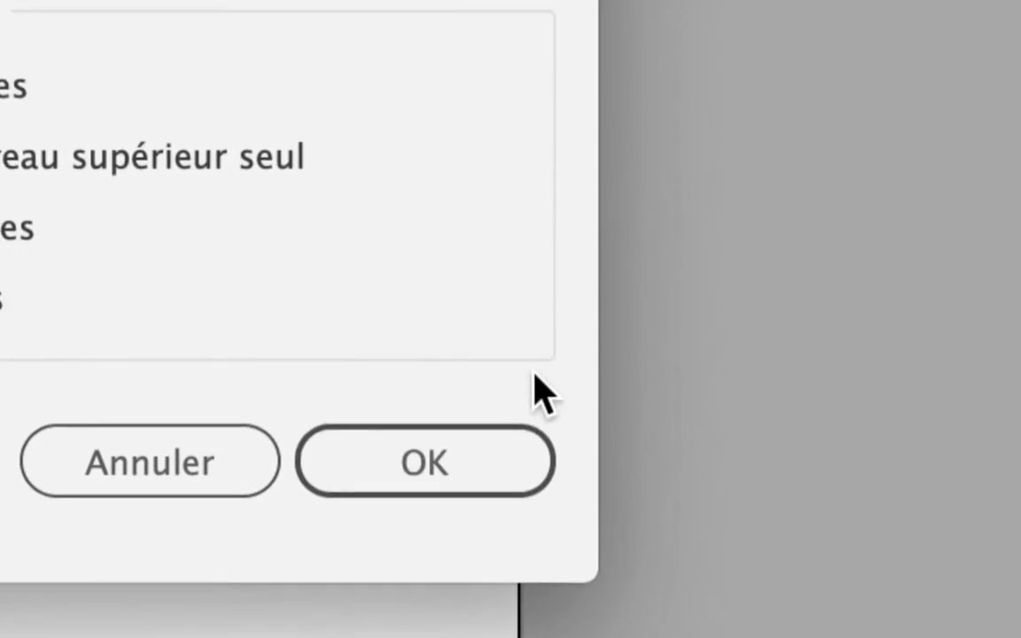
{"action": "left_click", "coordinate": [496, 463]}
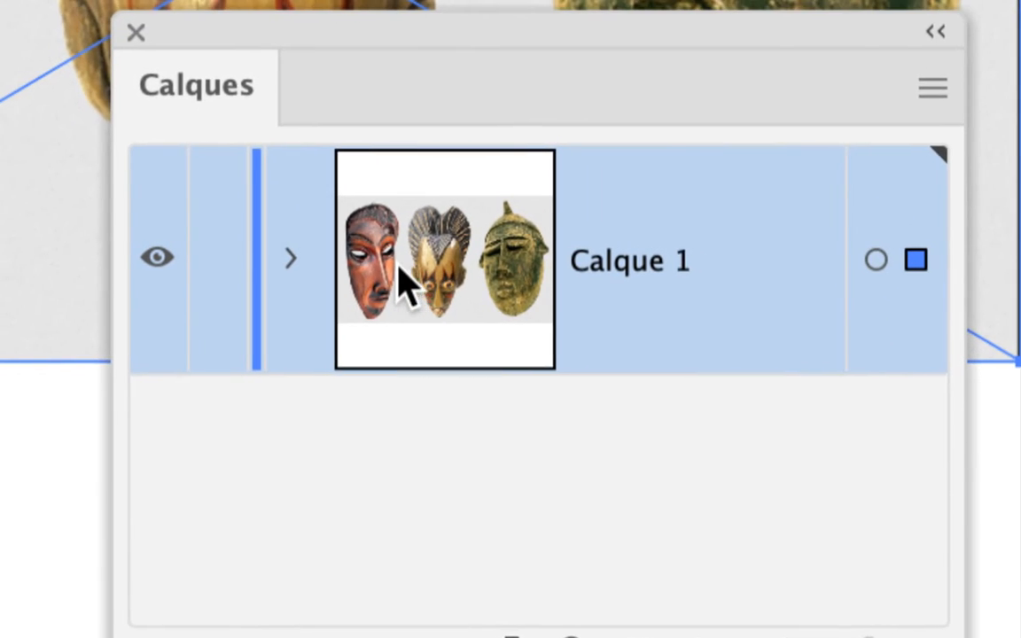
Step: Lock Calque 1 holding the mask picture and add a new layer above it
{"action": "left_click", "coordinate": [224, 266]}
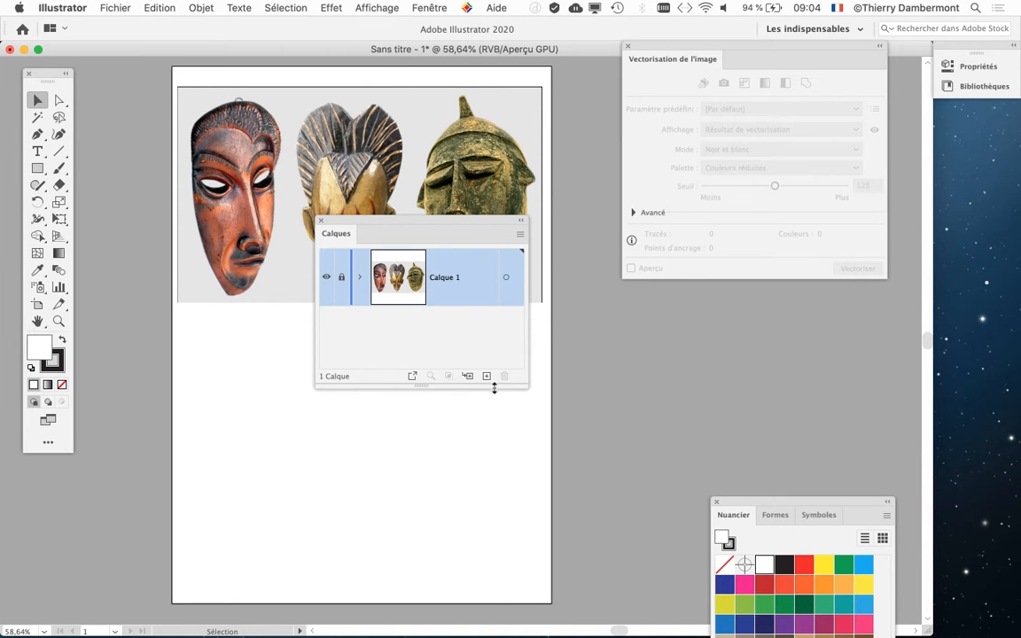
{"action": "left_click_drag", "start_coordinate": [463, 229], "coordinate": [538, 299]}
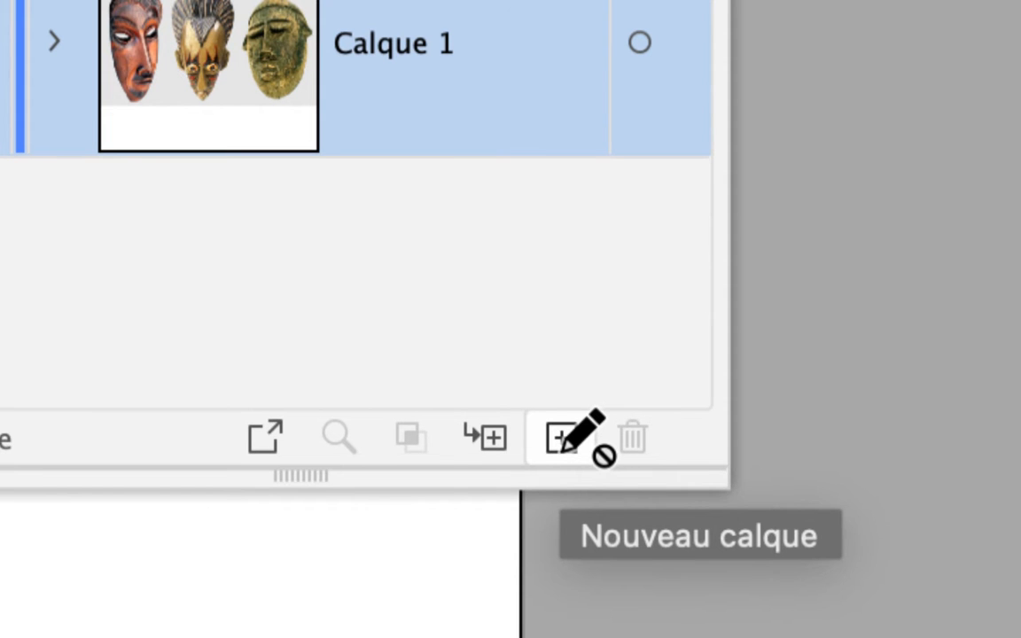
{"action": "left_click", "coordinate": [562, 443]}
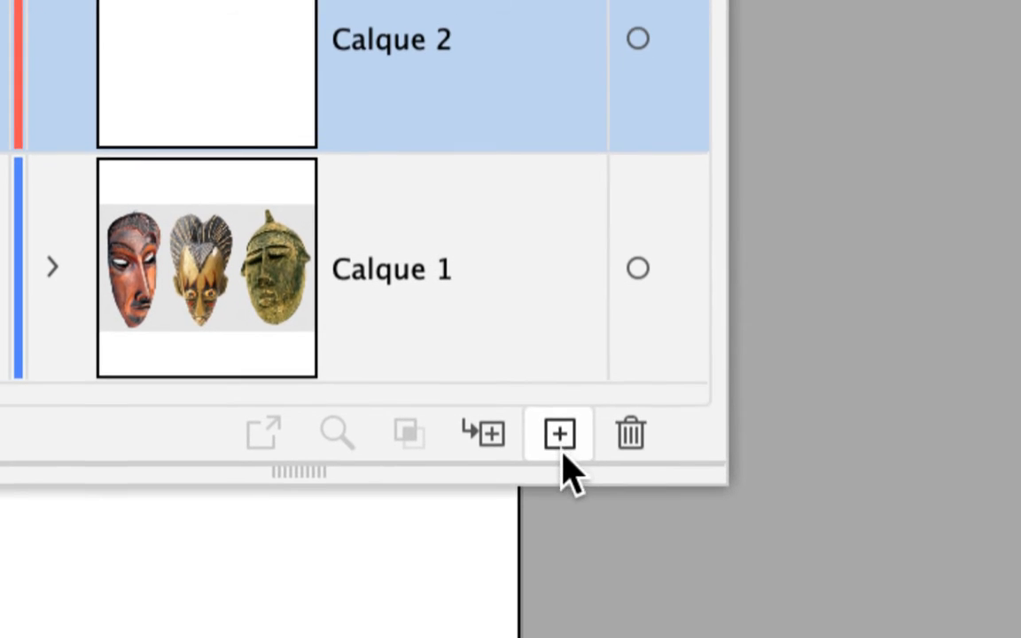
{"action": "left_click_drag", "start_coordinate": [523, 482], "coordinate": [523, 619]}
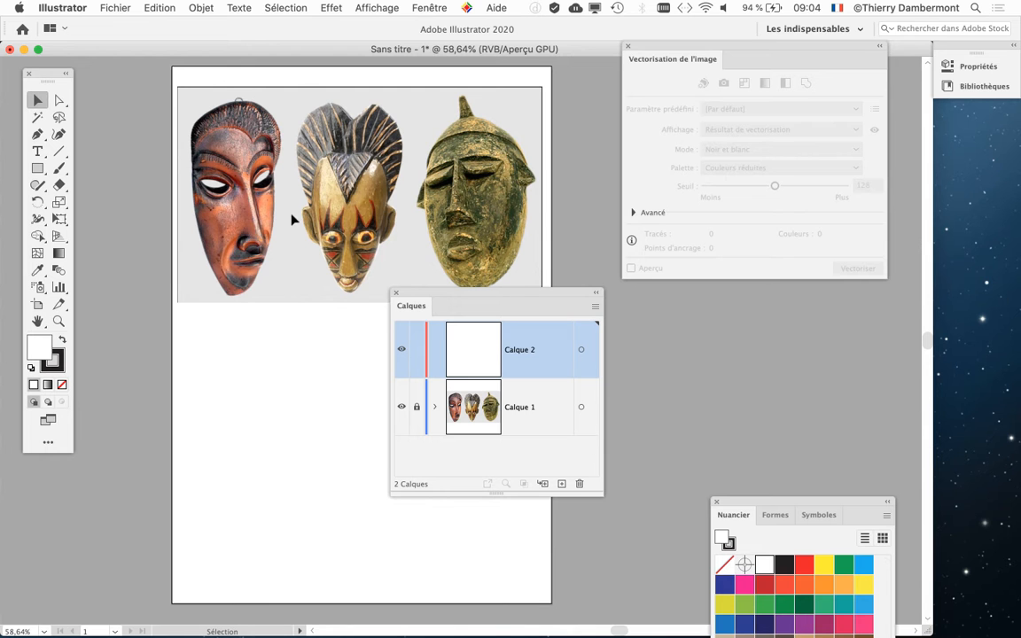
Step: Draw a rectangle over the left side of the middle mask's forehead on Calque 2
{"action": "scroll", "coordinate": [293, 220], "scroll_direction": "up", "scroll_amount": 3}
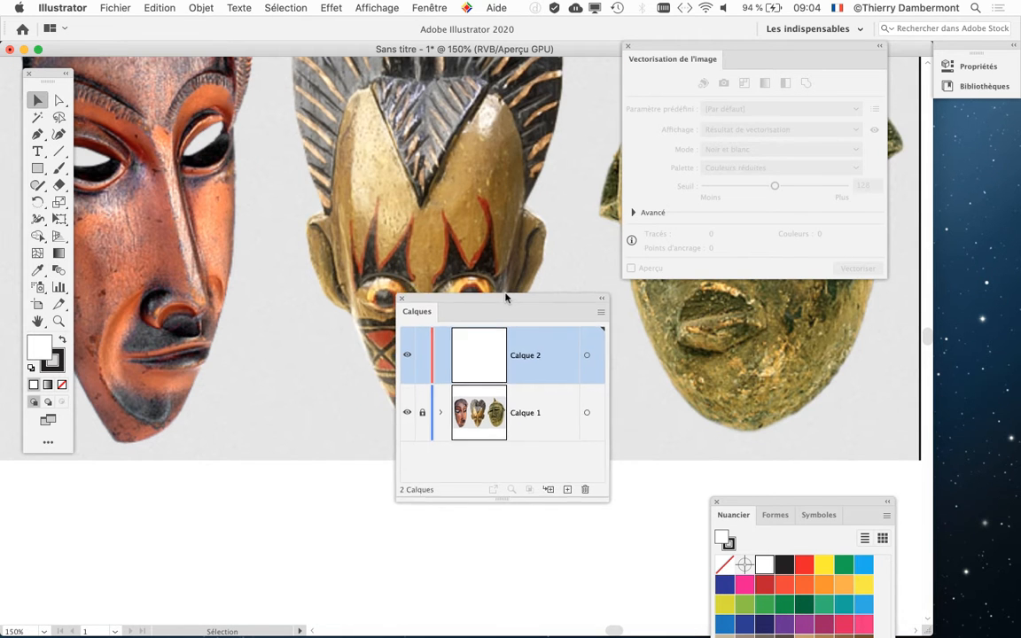
{"action": "left_click_drag", "start_coordinate": [506, 296], "coordinate": [598, 481]}
{"action": "scroll", "coordinate": [412, 313], "scroll_direction": "up", "scroll_amount": 5}
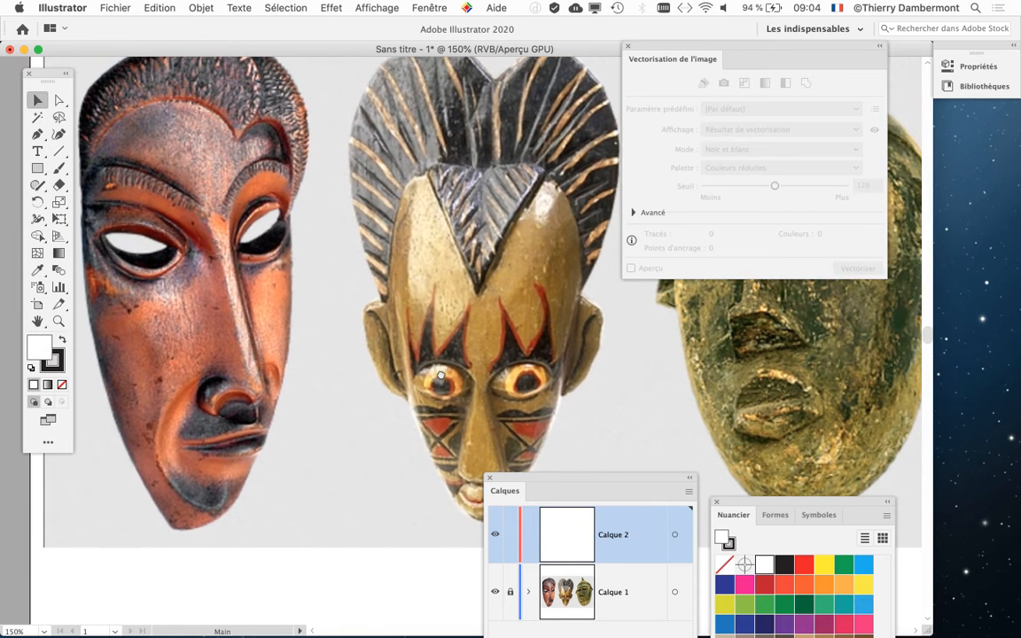
{"action": "left_click_drag", "start_coordinate": [36, 72], "coordinate": [68, 84]}
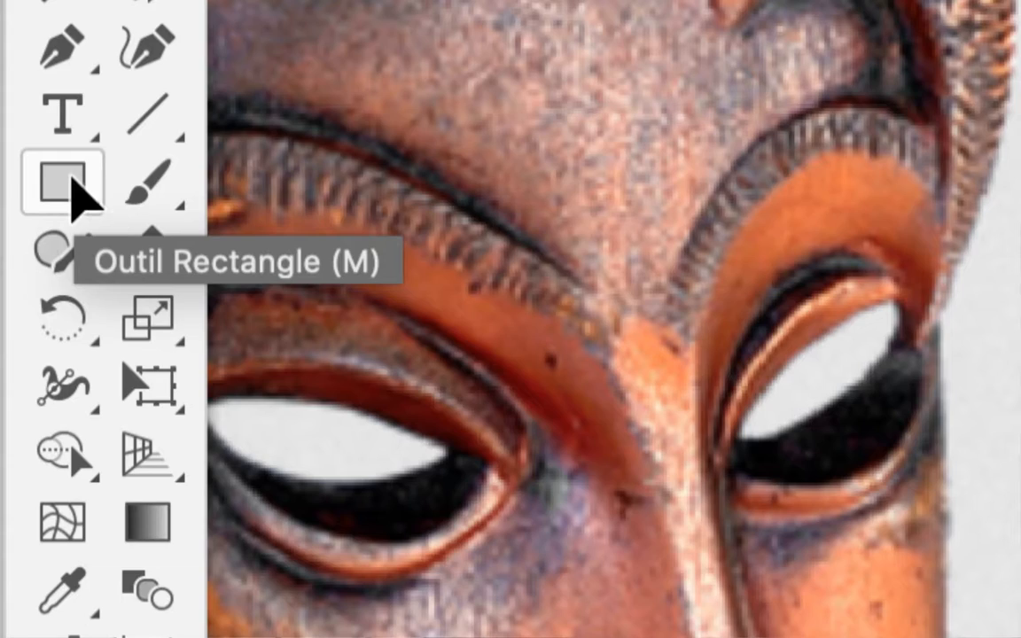
{"action": "left_click", "coordinate": [72, 182]}
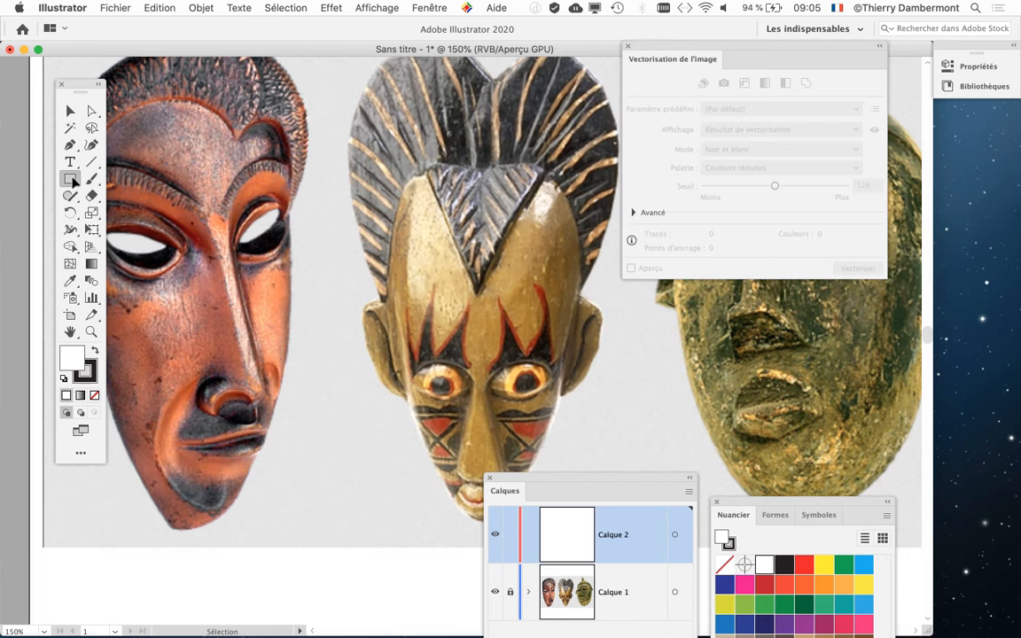
{"action": "mouse_move", "coordinate": [334, 176]}
{"action": "left_mouse_down"}
{"action": "mouse_move", "coordinate": [390, 284]}
{"action": "mouse_move", "coordinate": [489, 285]}
{"action": "left_mouse_up"}
Step: Fill the rectangle with light green and replace that fill with yellow
{"action": "left_click_drag", "start_coordinate": [755, 502], "coordinate": [213, 318]}
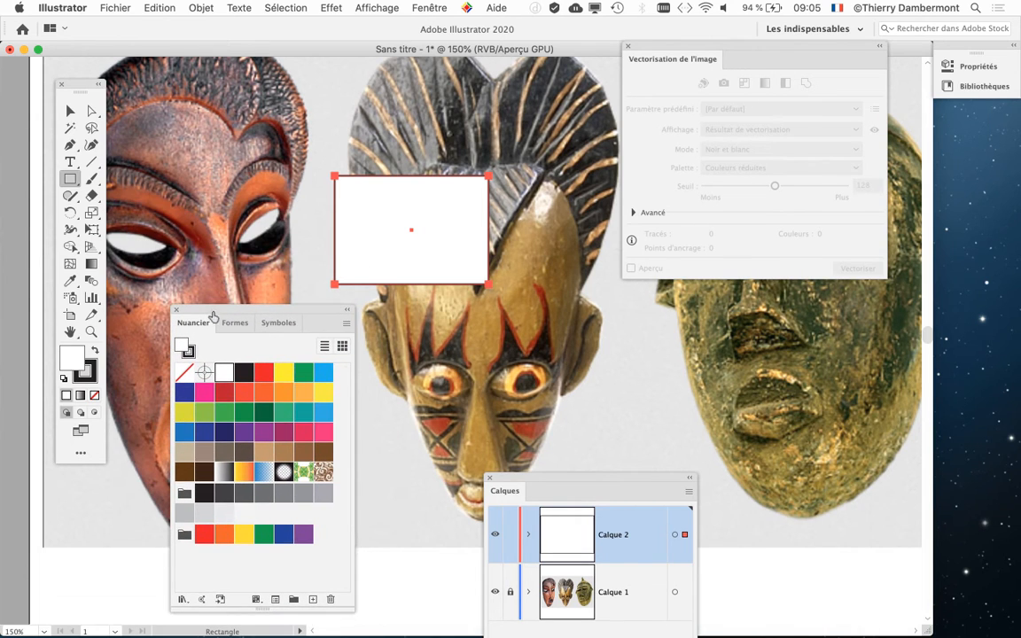
{"action": "left_click", "coordinate": [200, 415]}
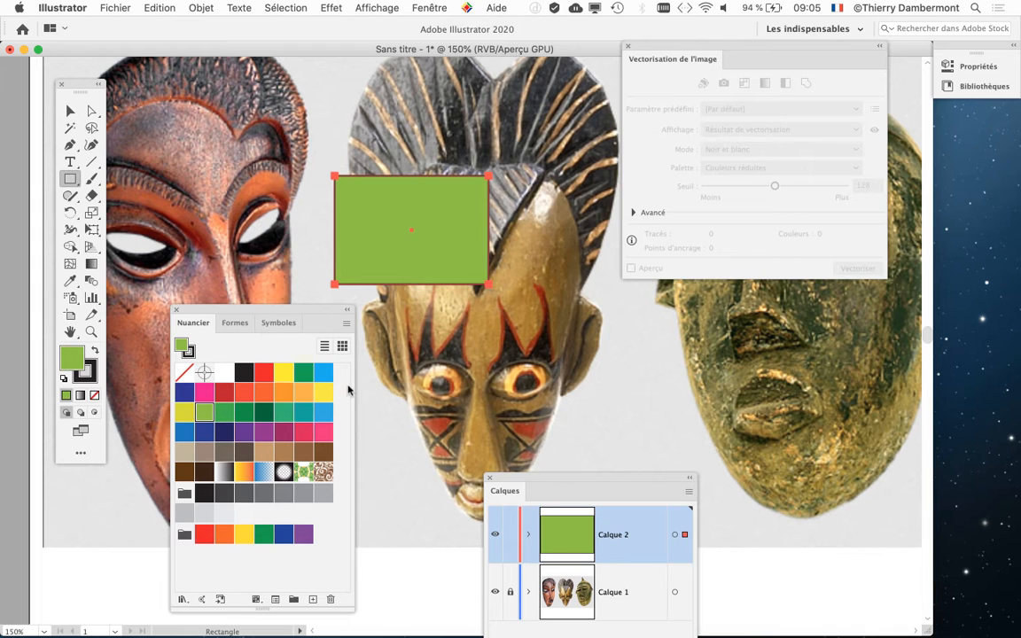
{"action": "left_click", "coordinate": [323, 392]}
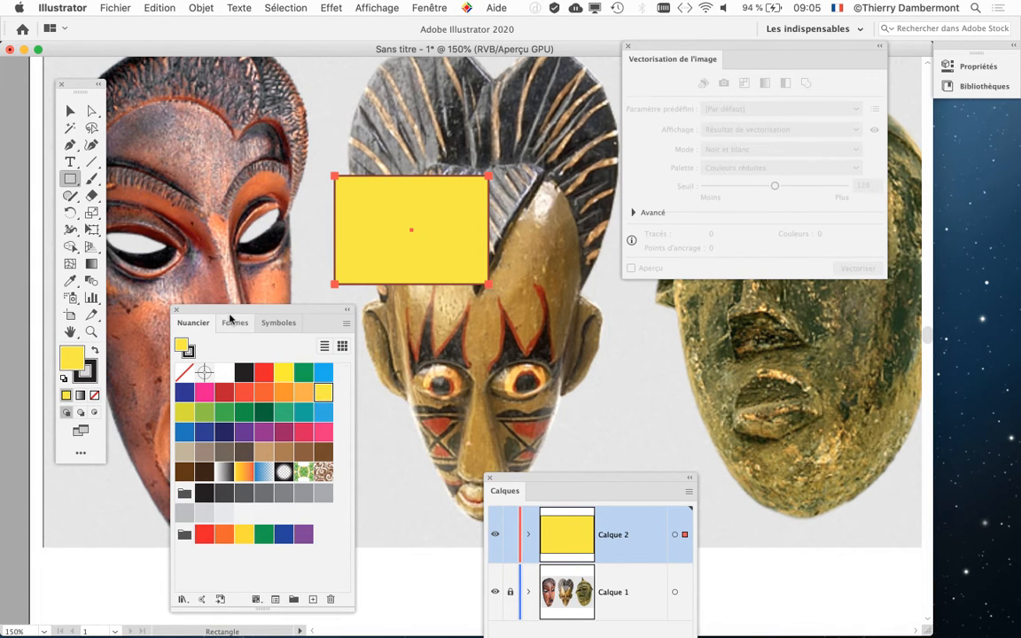
{"action": "left_click_drag", "start_coordinate": [228, 309], "coordinate": [874, 416]}
Step: Move Calque 1 with the masks above Calque 2 in the layer order
{"action": "left_click_drag", "start_coordinate": [603, 480], "coordinate": [303, 154]}
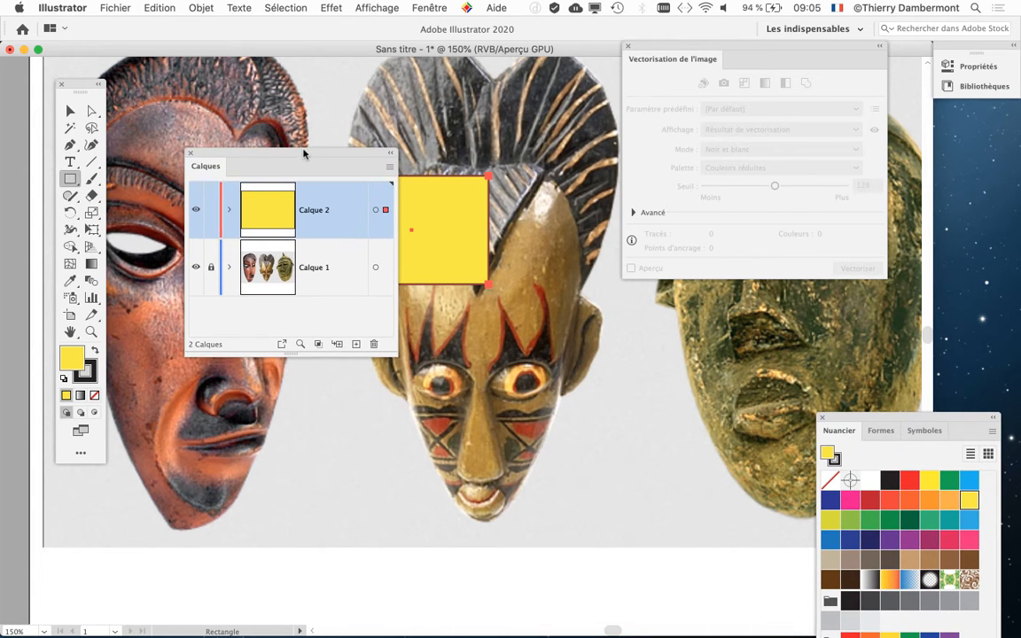
{"action": "left_click_drag", "start_coordinate": [457, 222], "coordinate": [544, 255]}
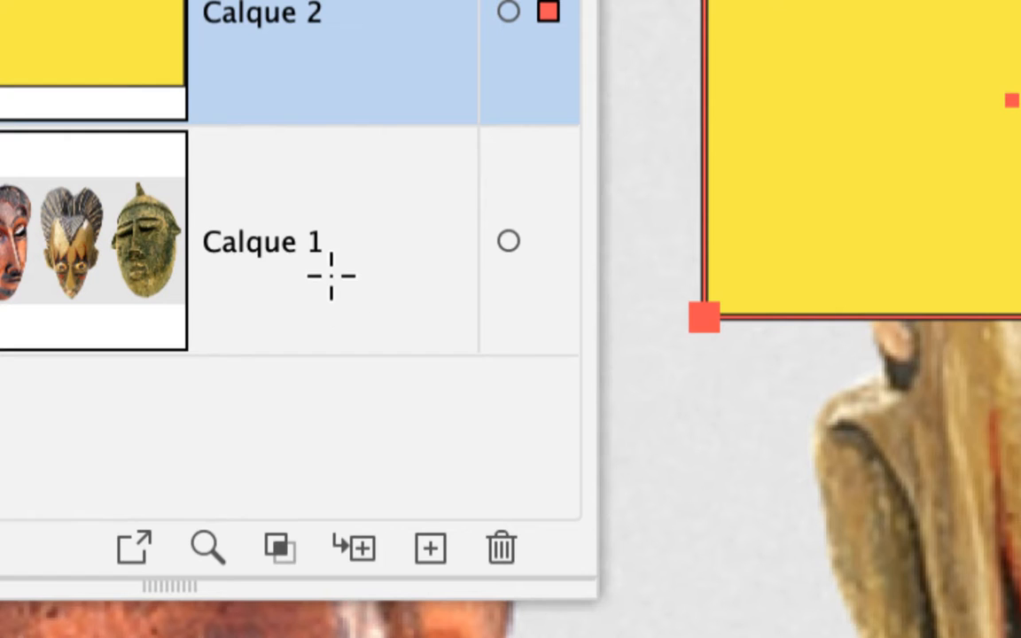
{"action": "left_click", "coordinate": [331, 276]}
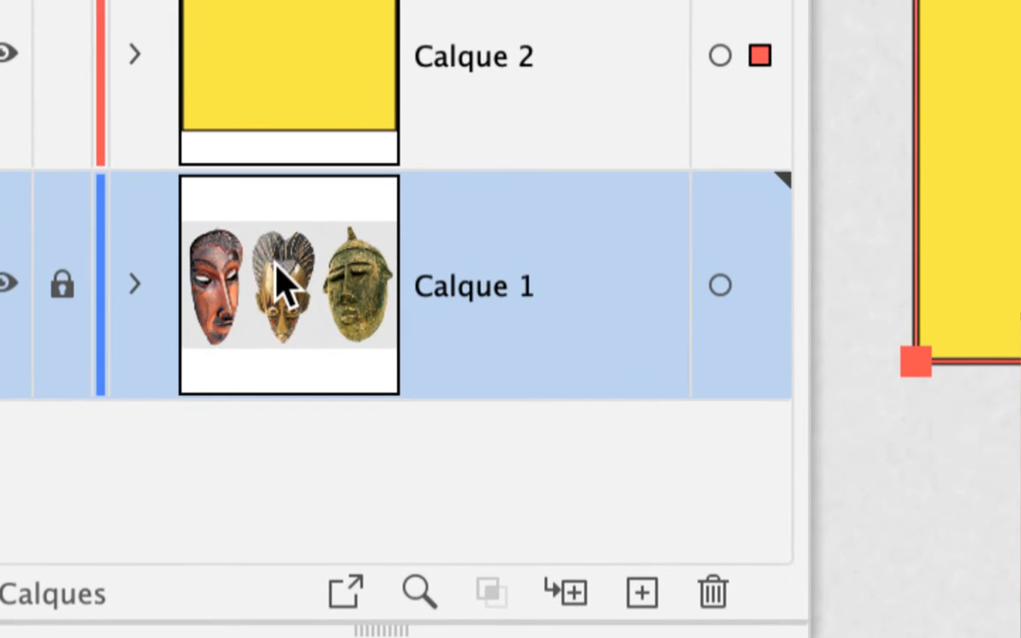
{"action": "left_click_drag", "start_coordinate": [282, 282], "coordinate": [276, 217]}
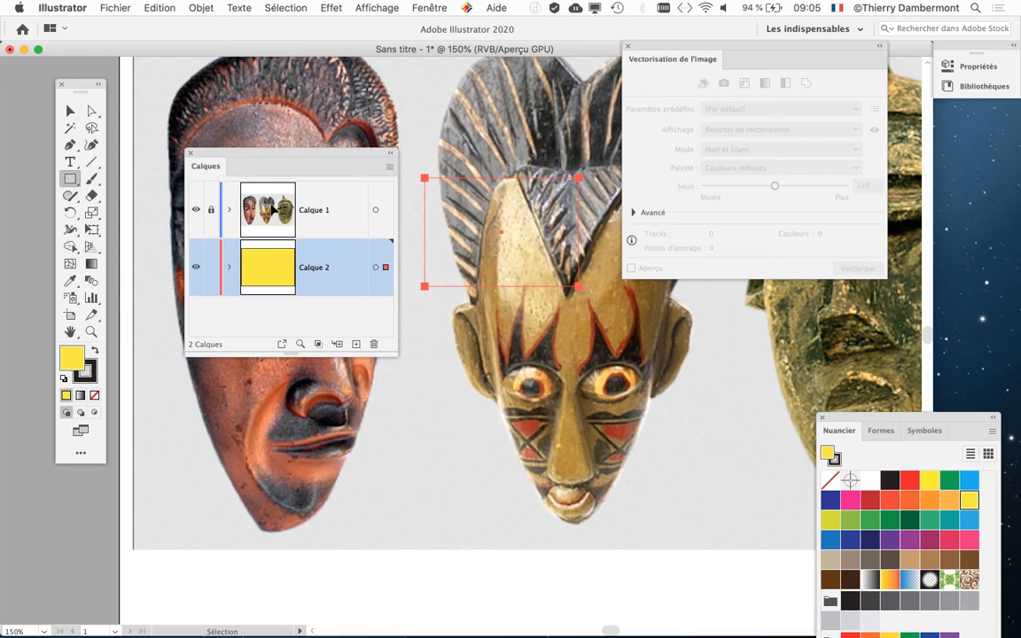
{"action": "left_click_drag", "start_coordinate": [663, 60], "coordinate": [849, 165]}
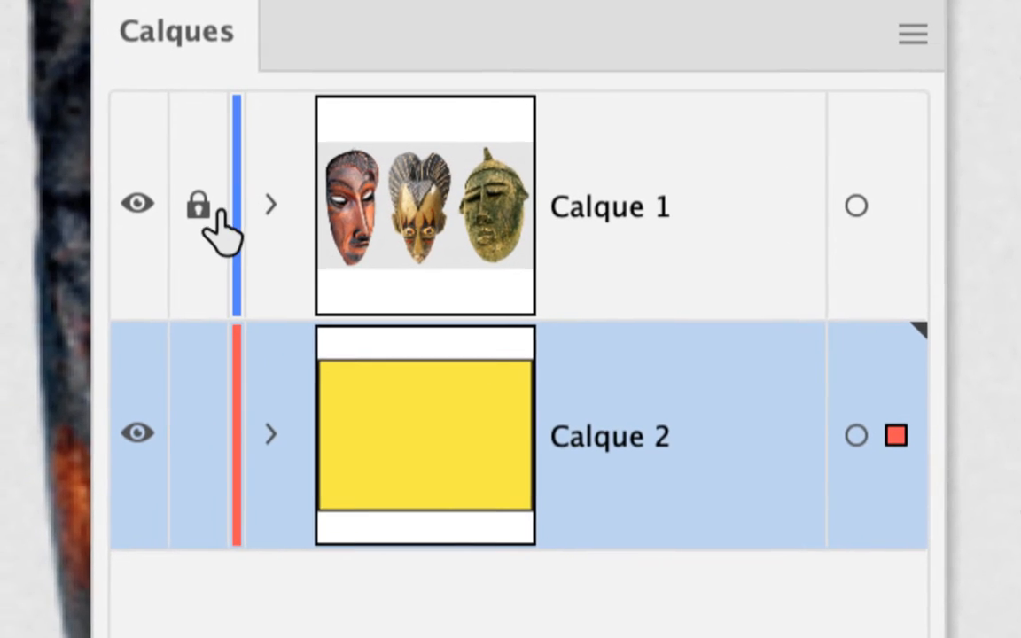
Step: Unlock Calque 1, expand it and target the linked mask picture inside it
{"action": "left_click", "coordinate": [211, 211]}
{"action": "left_click", "coordinate": [266, 209]}
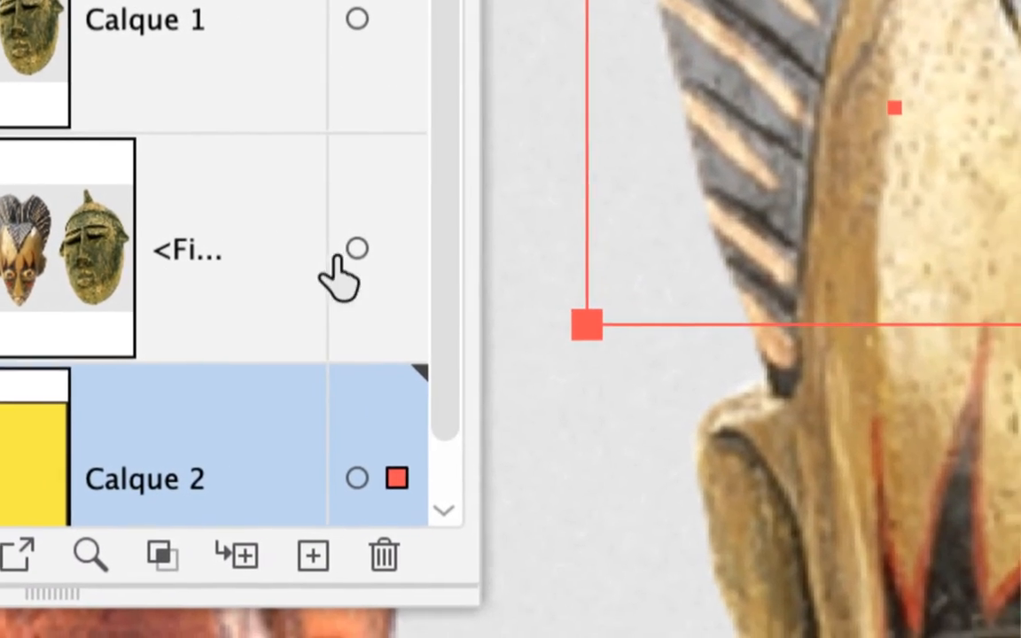
{"action": "left_click", "coordinate": [357, 249]}
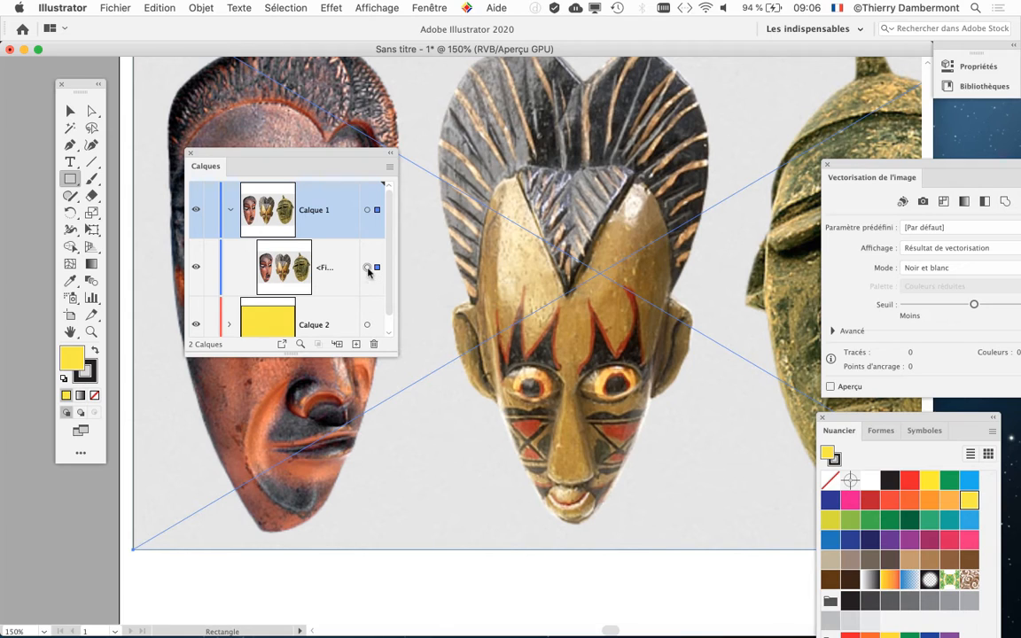
Step: Show the Transparence settings and lower the mask picture's opacity to 40%
{"action": "left_click", "coordinate": [429, 7]}
{"action": "scroll", "coordinate": [521, 412], "scroll_direction": "down", "scroll_amount": 1}
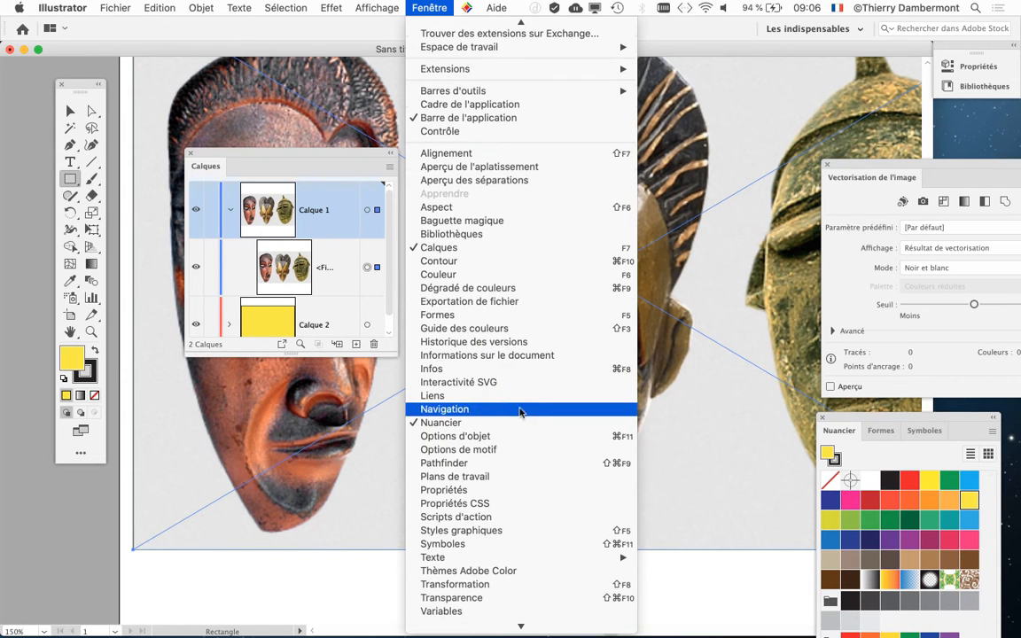
{"action": "scroll", "coordinate": [522, 594], "scroll_direction": "down", "scroll_amount": 3}
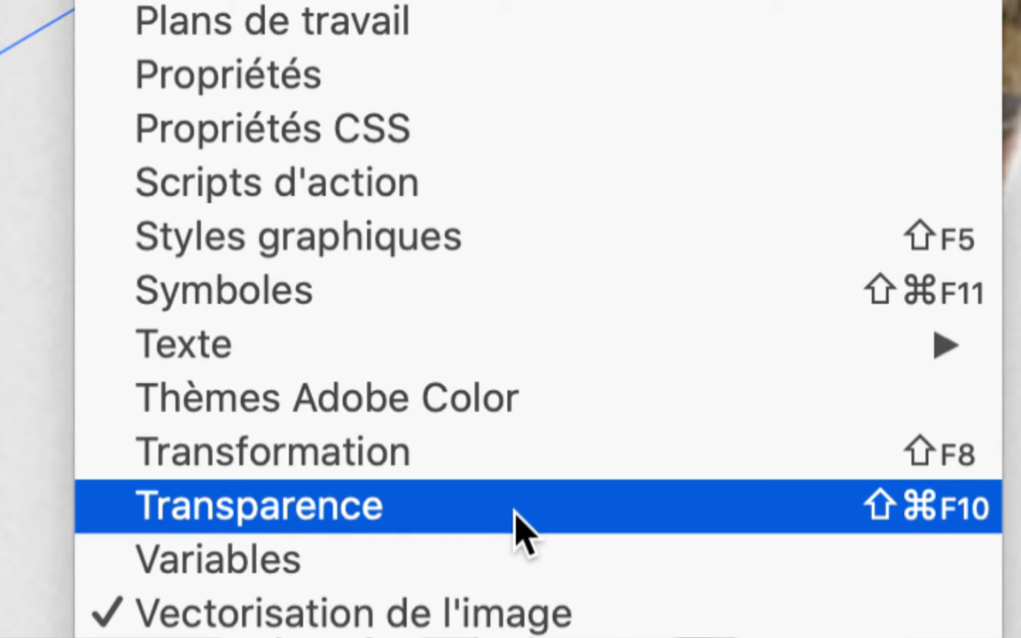
{"action": "left_click", "coordinate": [518, 507]}
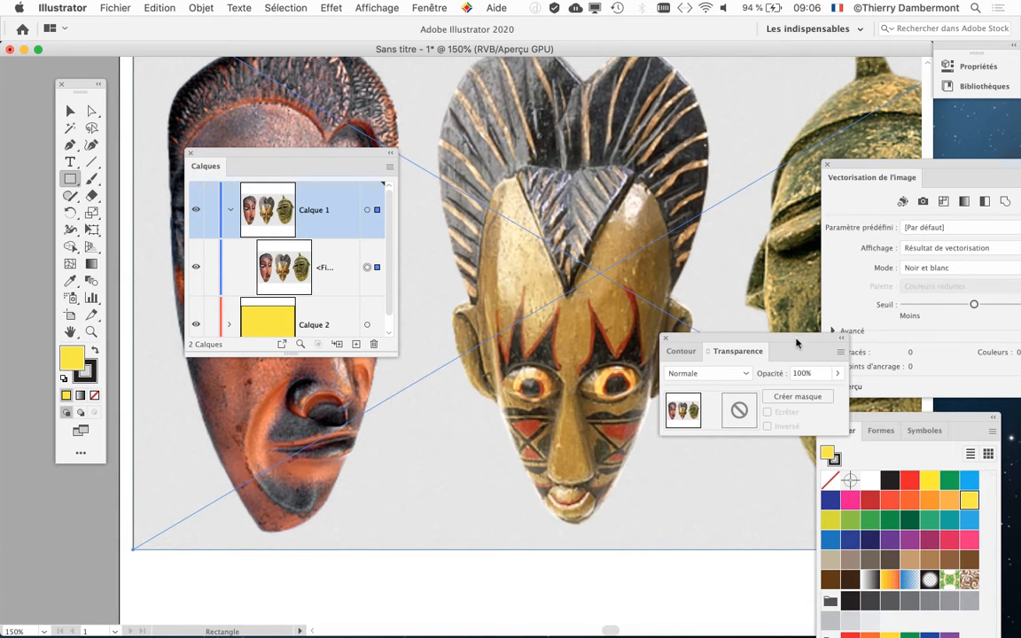
{"action": "left_click_drag", "start_coordinate": [796, 343], "coordinate": [682, 74]}
{"action": "left_click", "coordinate": [723, 105]}
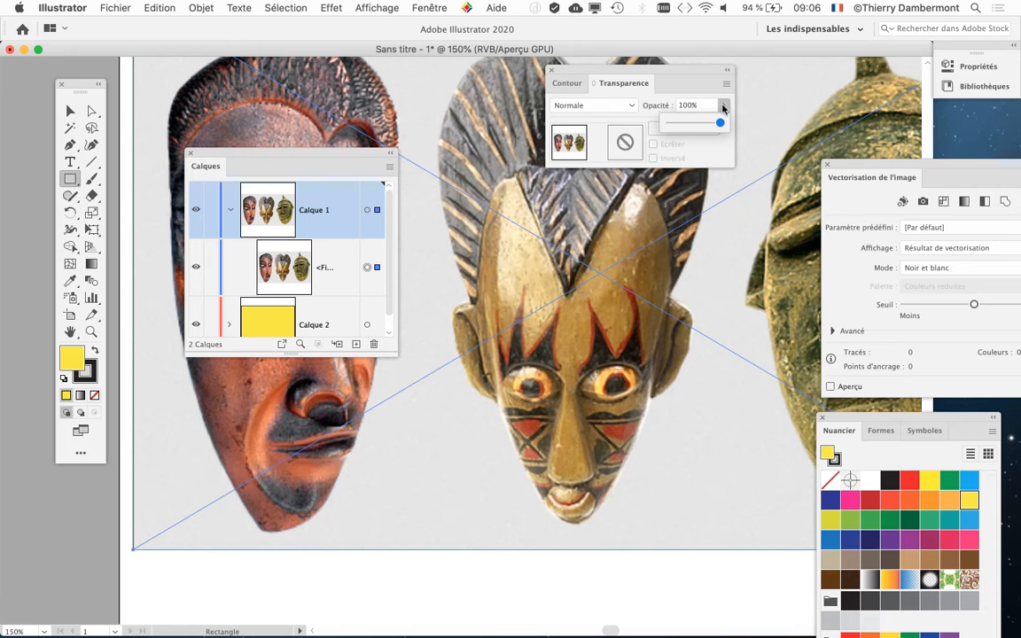
{"action": "left_click", "coordinate": [701, 123]}
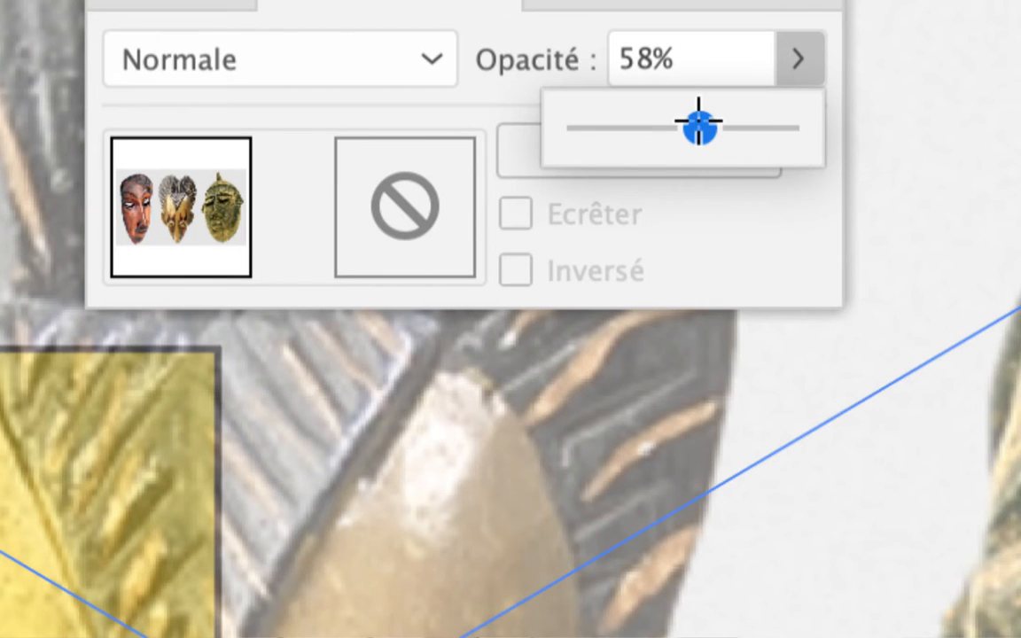
{"action": "left_click_drag", "start_coordinate": [700, 124], "coordinate": [661, 126]}
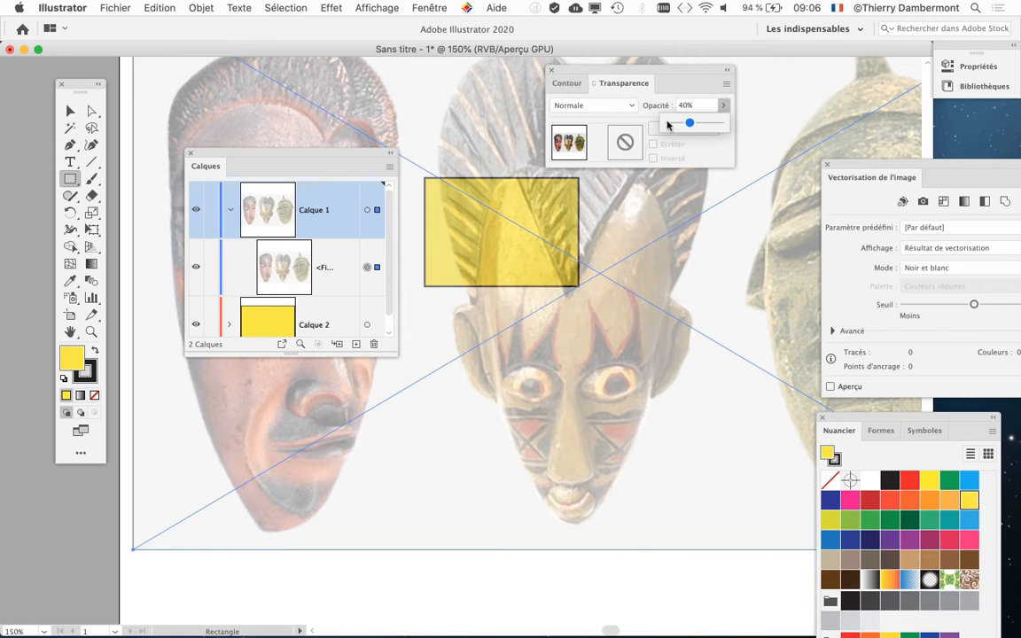
{"action": "left_click", "coordinate": [600, 73]}
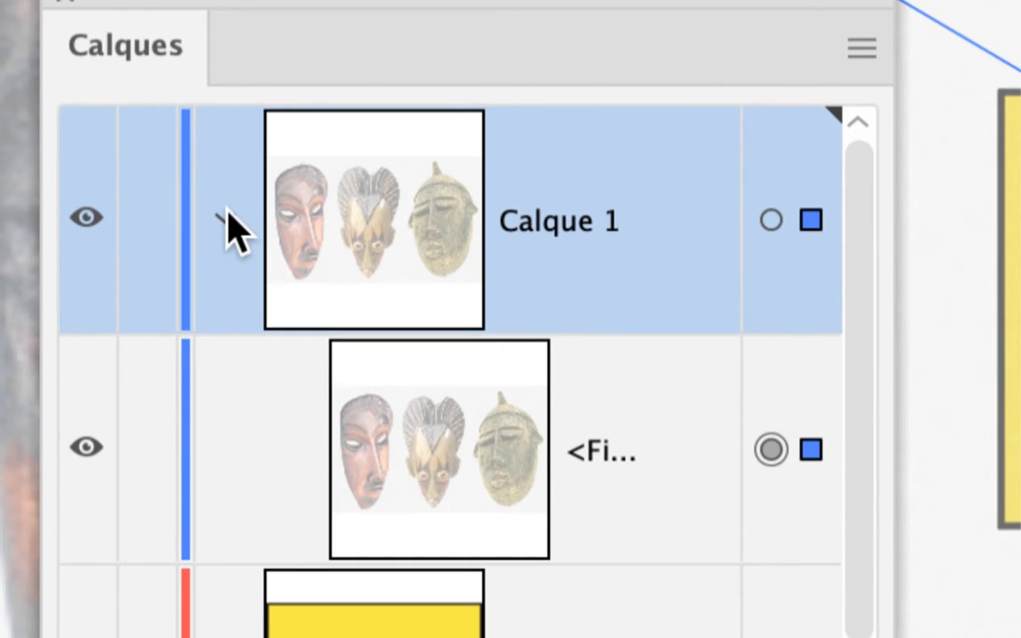
Step: Collapse and lock Calque 1, and make Calque 2 the active layer
{"action": "left_click", "coordinate": [223, 217]}
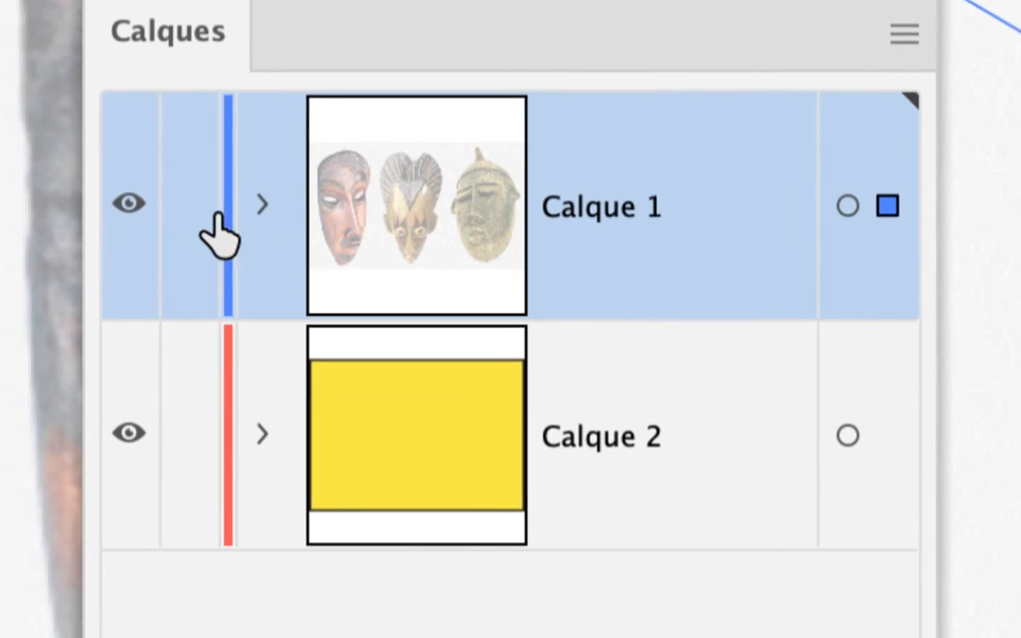
{"action": "left_click", "coordinate": [146, 222]}
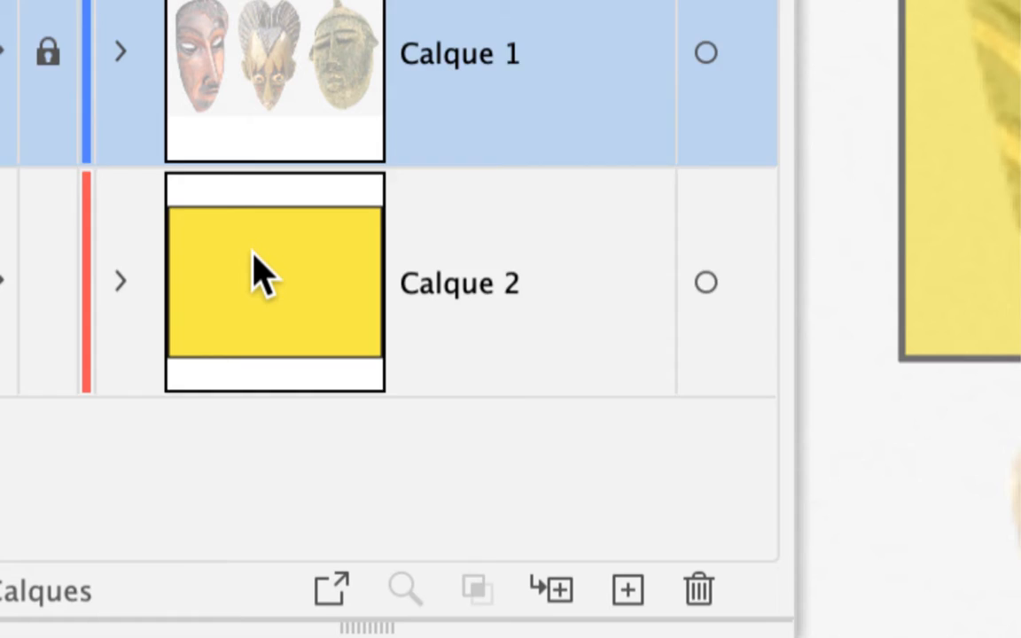
{"action": "left_click", "coordinate": [337, 346]}
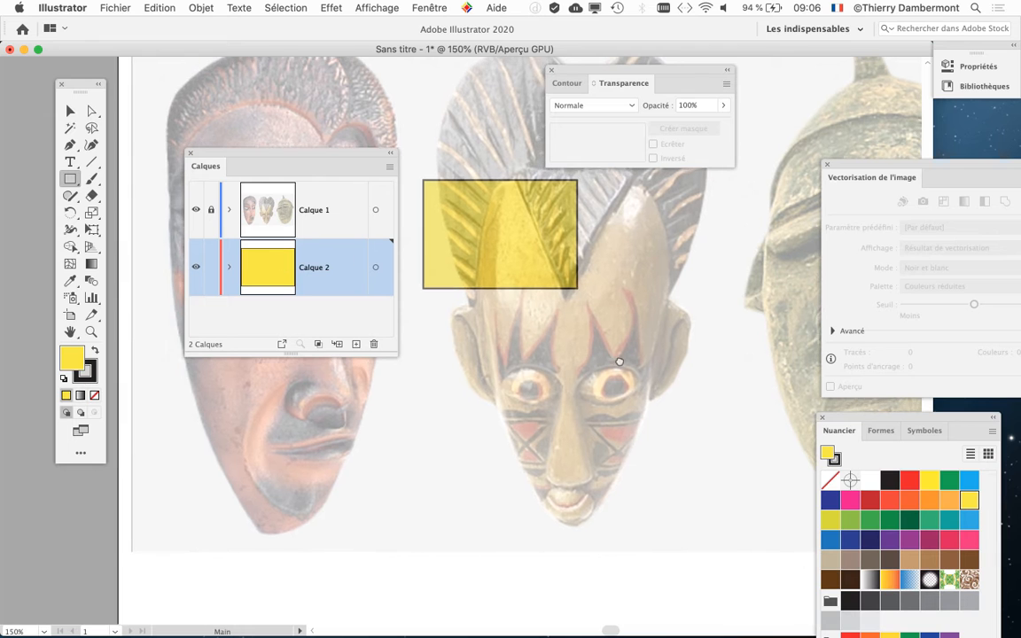
Step: Draw two test rectangles on Calque 2 over the middle mask, filling one orange and the other green
{"action": "key", "text": "super+equal"}
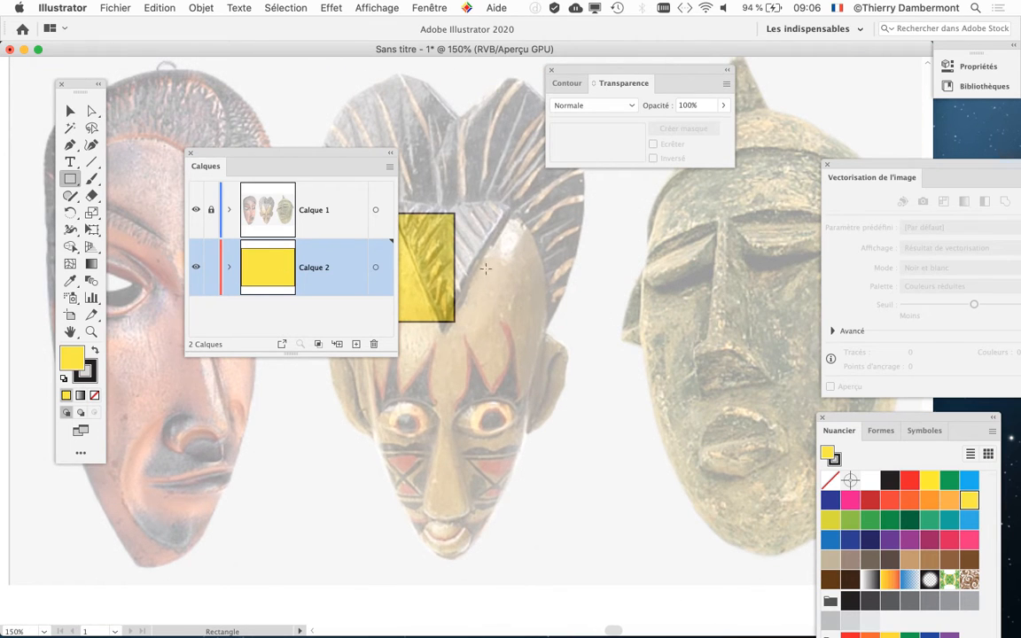
{"action": "left_click_drag", "start_coordinate": [486, 268], "coordinate": [583, 422]}
{"action": "left_click", "coordinate": [910, 502]}
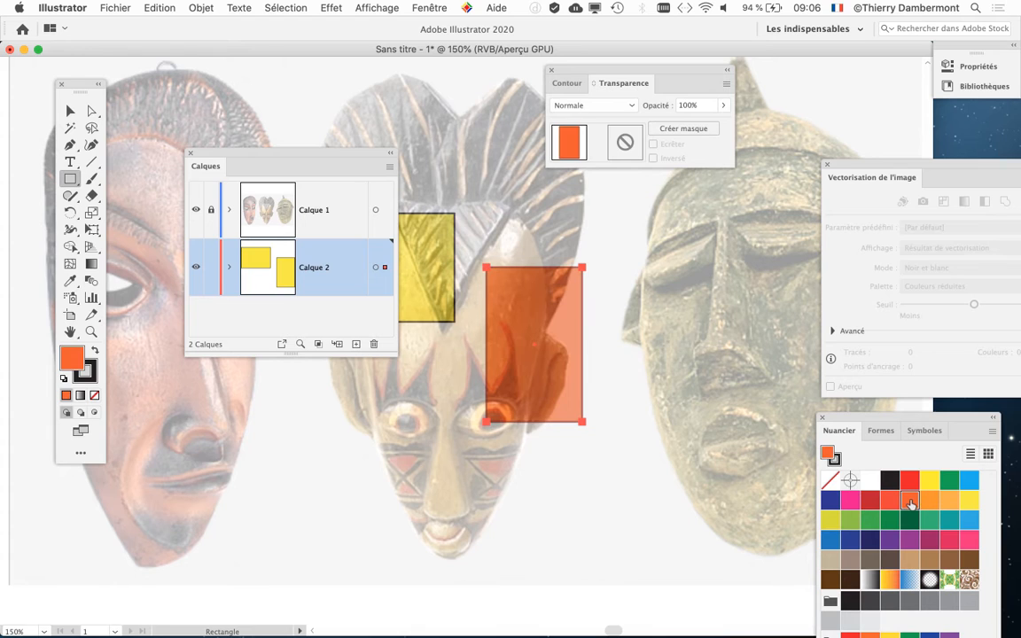
{"action": "left_click_drag", "start_coordinate": [445, 391], "coordinate": [337, 441]}
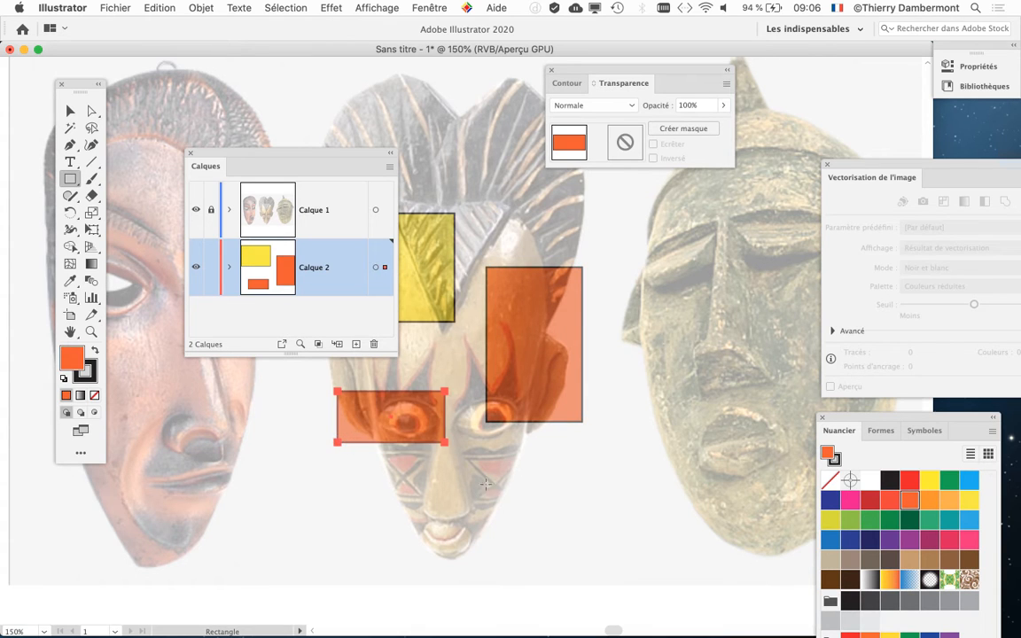
{"action": "left_click", "coordinate": [930, 521]}
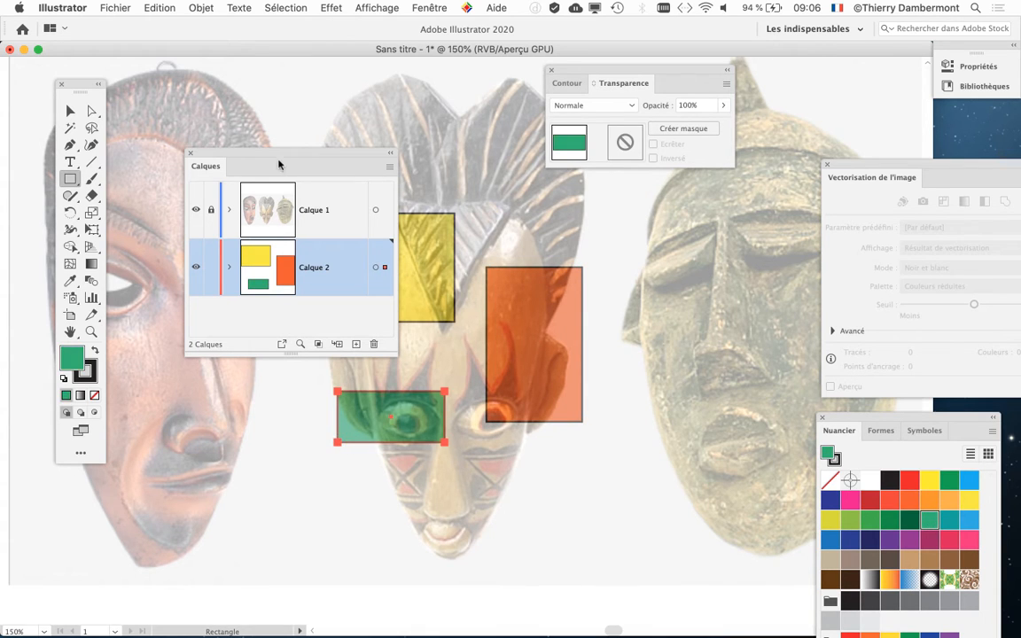
Step: Select the yellow, orange and green test rectangles together and delete them from Calque 2
{"action": "left_click_drag", "start_coordinate": [279, 165], "coordinate": [674, 518]}
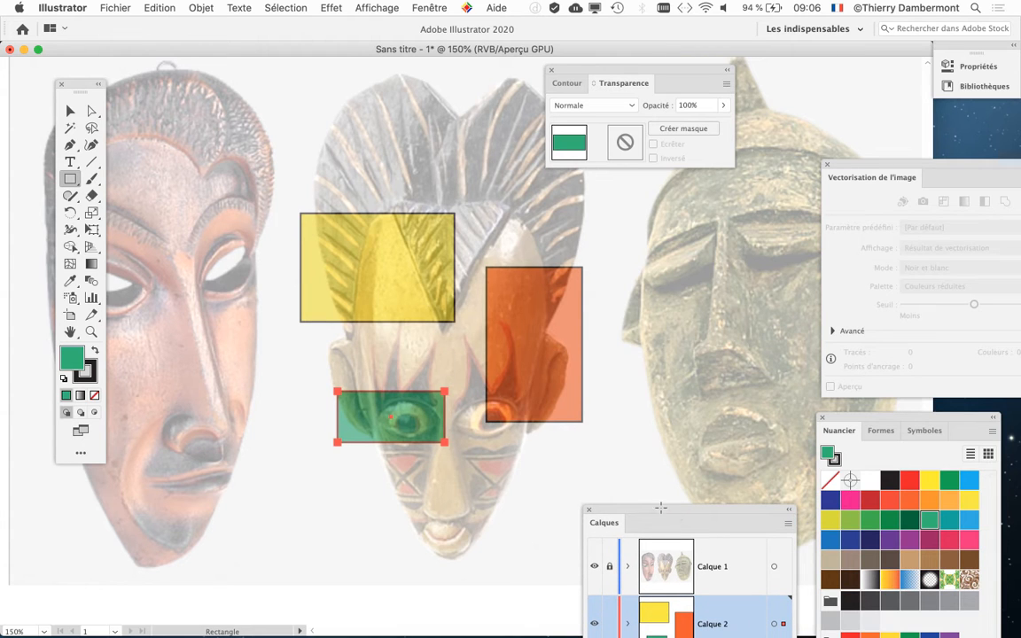
{"action": "left_click", "coordinate": [72, 111]}
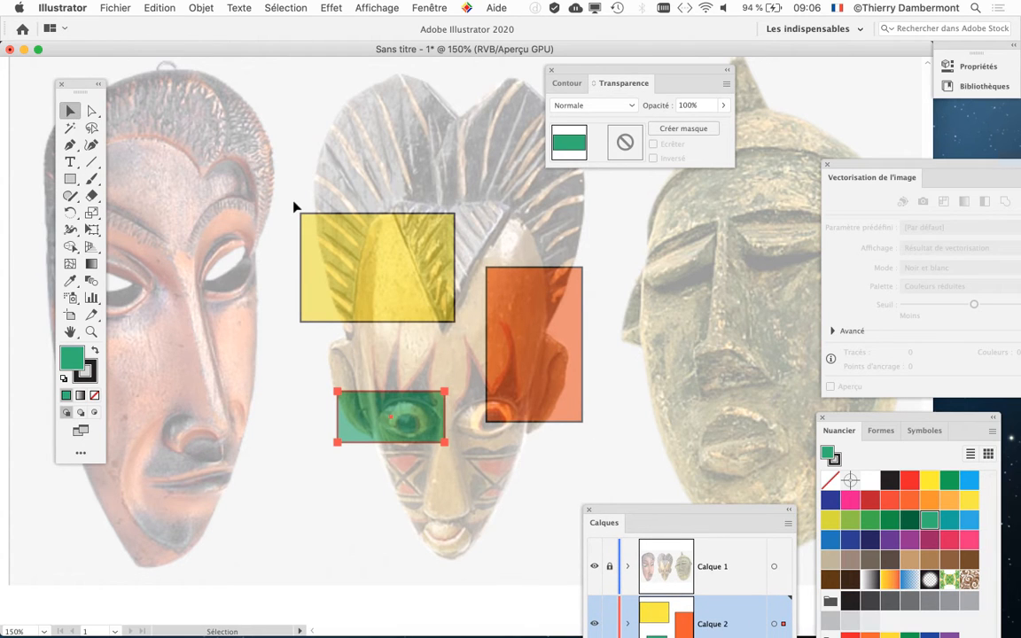
{"action": "left_click_drag", "start_coordinate": [289, 201], "coordinate": [586, 447]}
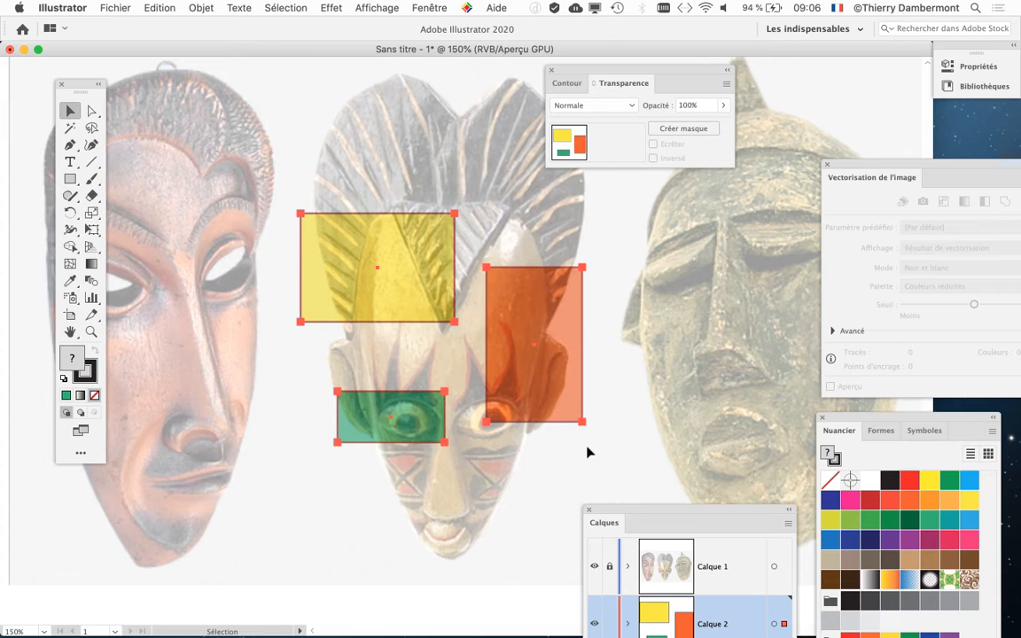
{"action": "key", "text": "Delete"}
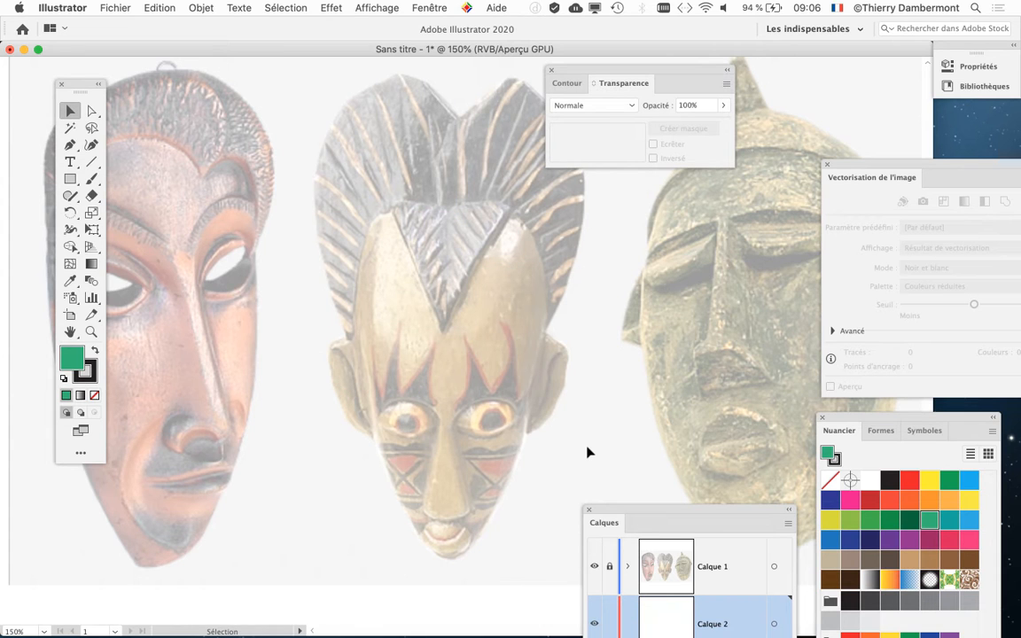
Step: Unlock Calque 1, expand it and target the mask picture inside it
{"action": "key", "text": "super+minus"}
{"action": "key", "text": "super+minus"}
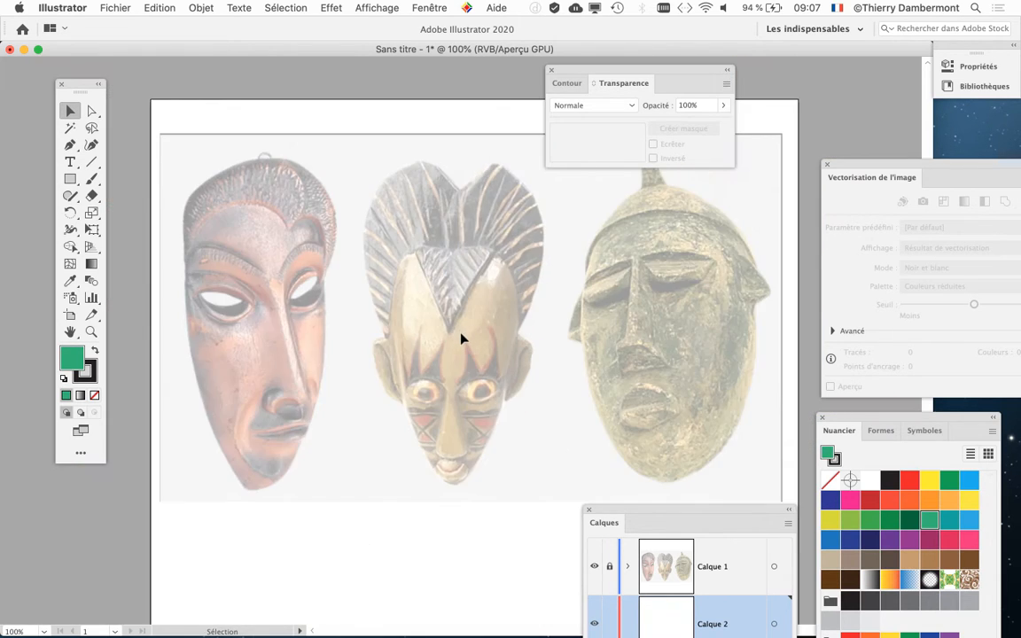
{"action": "left_click_drag", "start_coordinate": [640, 519], "coordinate": [671, 276]}
{"action": "left_click_drag", "start_coordinate": [466, 295], "coordinate": [367, 222]}
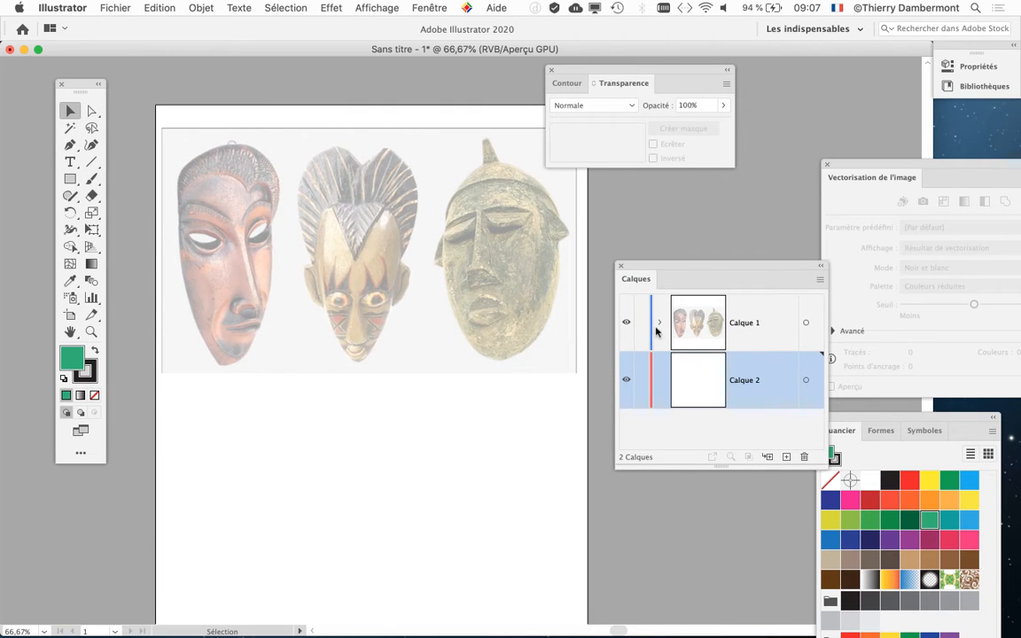
{"action": "left_click", "coordinate": [661, 327]}
{"action": "left_click", "coordinate": [798, 379]}
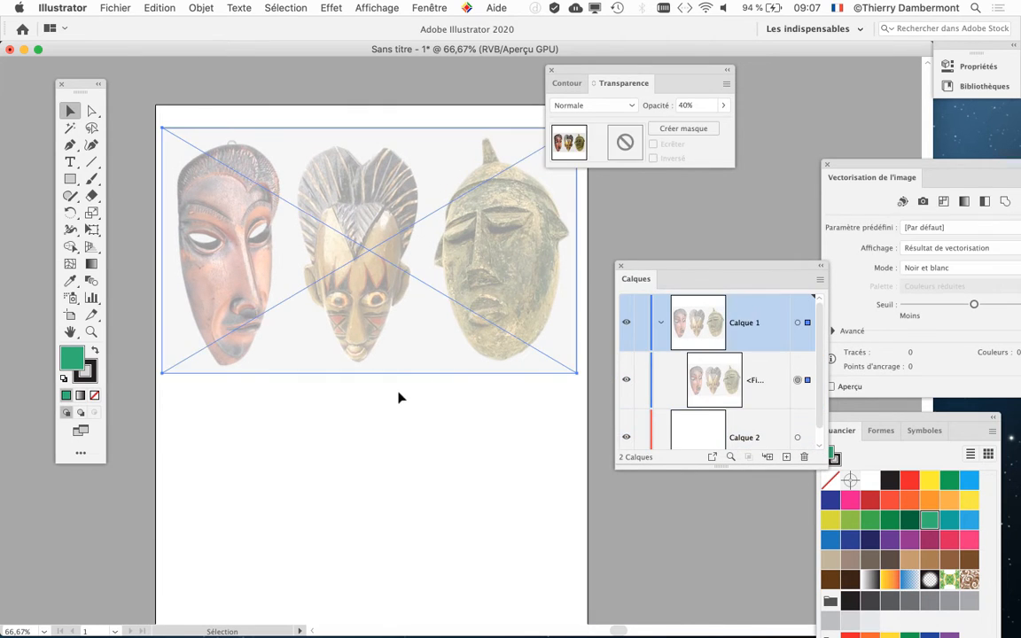
Step: Enlarge the mask picture proportionally about its centre with Free Transform and shift it down so the middle mask fills the page
{"action": "key", "text": "super+minus"}
{"action": "key", "text": "super+minus"}
{"action": "scroll", "coordinate": [314, 310], "scroll_direction": "down", "scroll_amount": 3}
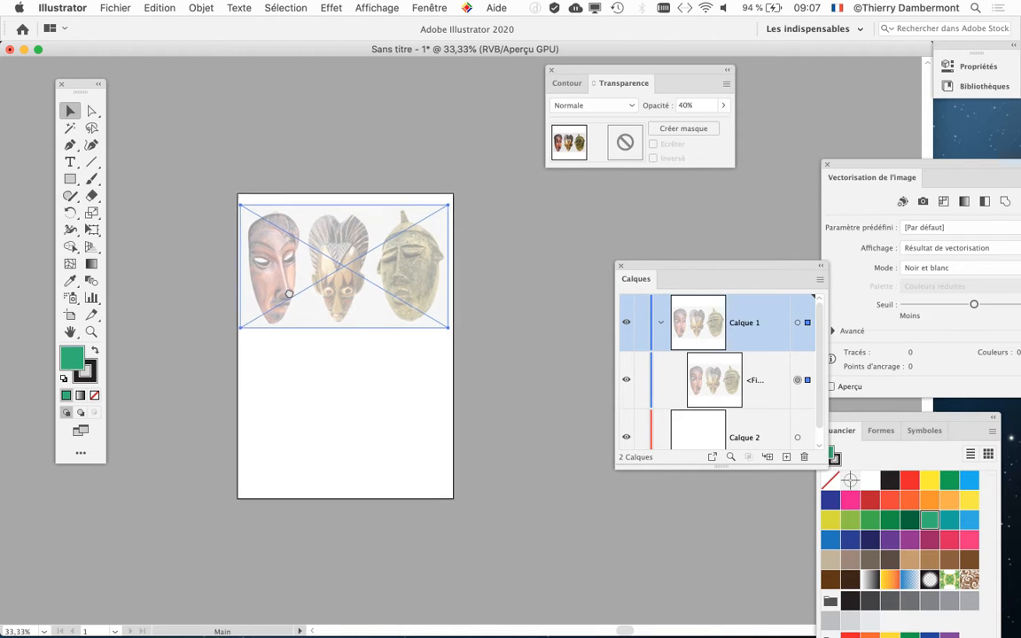
{"action": "left_click", "coordinate": [90, 230]}
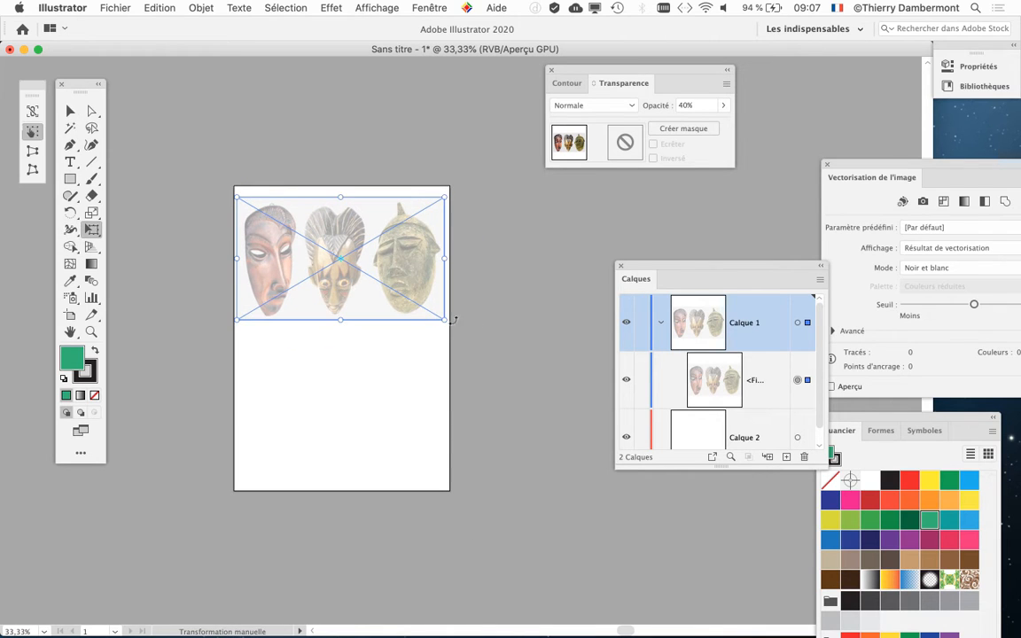
{"action": "left_click_drag", "start_coordinate": [442, 317], "coordinate": [443, 318]}
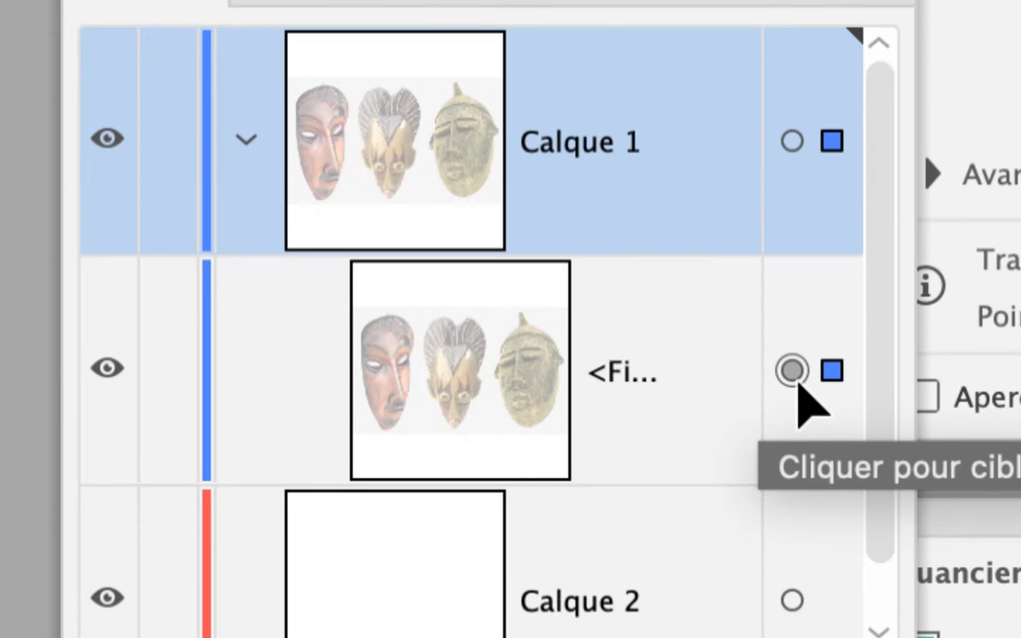
{"action": "left_click", "coordinate": [792, 372]}
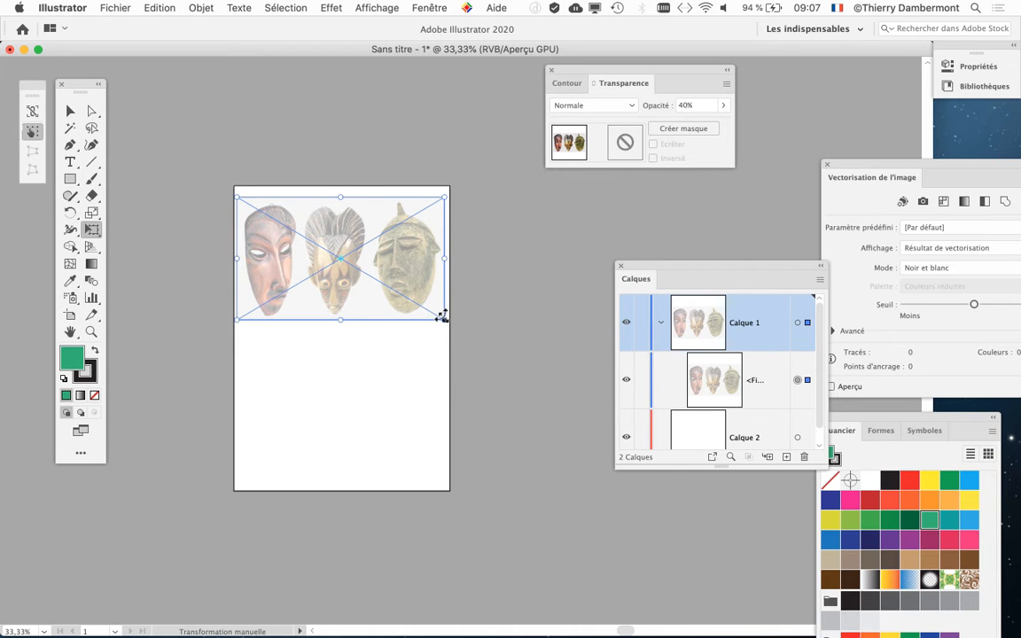
{"action": "left_click_drag", "start_coordinate": [441, 316], "coordinate": [563, 381]}
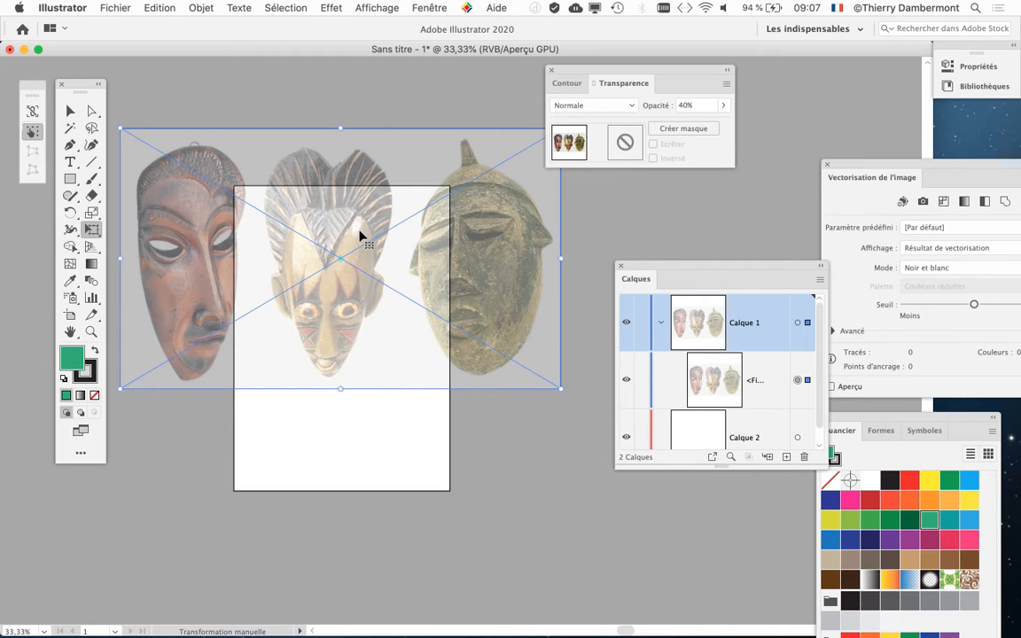
{"action": "left_click_drag", "start_coordinate": [360, 235], "coordinate": [375, 310]}
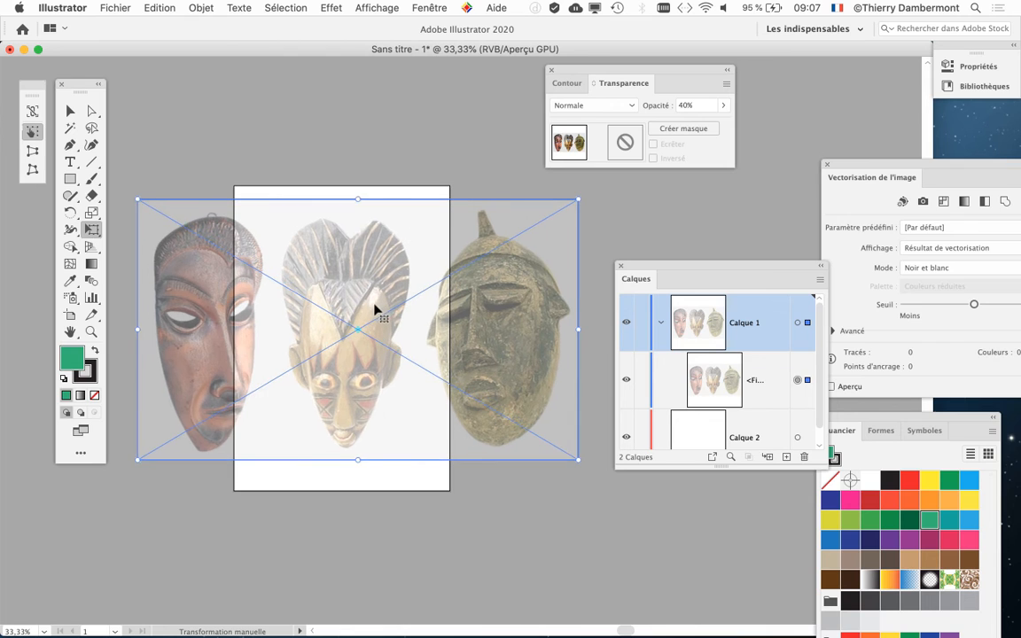
Step: Collapse and lock Calque 1 with the enlarged picture, and make Calque 2 active again
{"action": "left_click", "coordinate": [660, 324]}
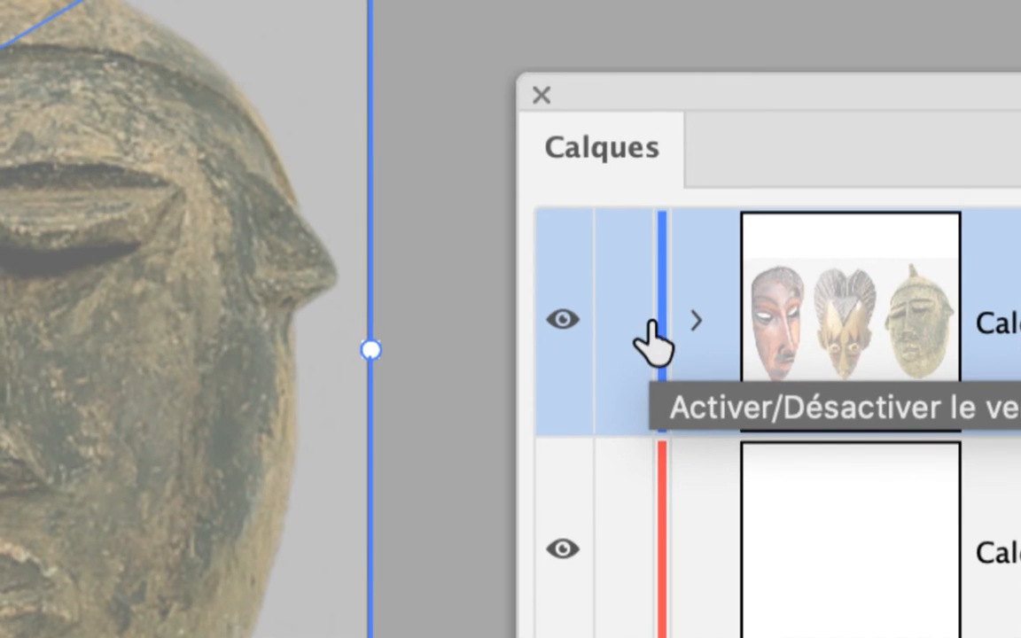
{"action": "left_click", "coordinate": [641, 325]}
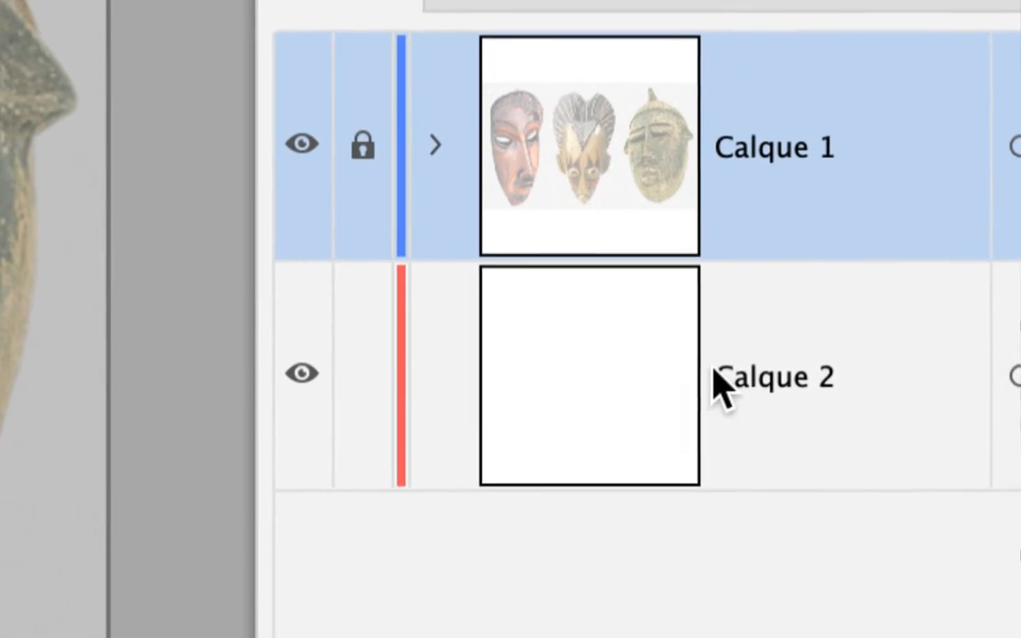
{"action": "left_click", "coordinate": [998, 549]}
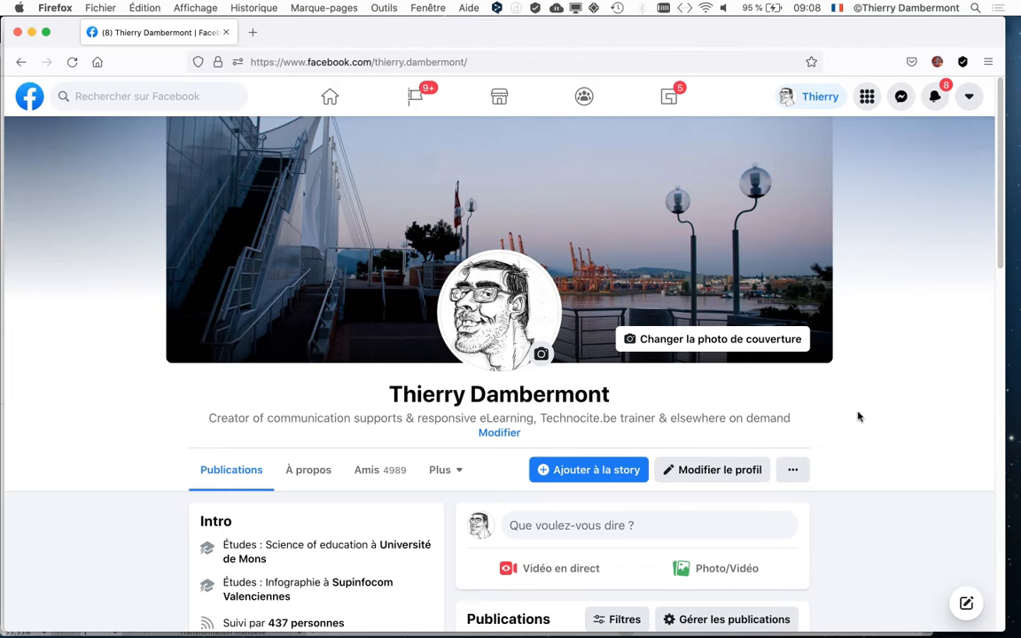
Step: In Firefox, browse the Facebook profile's posts and open the video "Appropriation culturelle : vol ou inspiration ? Vox Pop - ARTE"
{"action": "scroll", "coordinate": [858, 417], "scroll_direction": "down", "scroll_amount": 3}
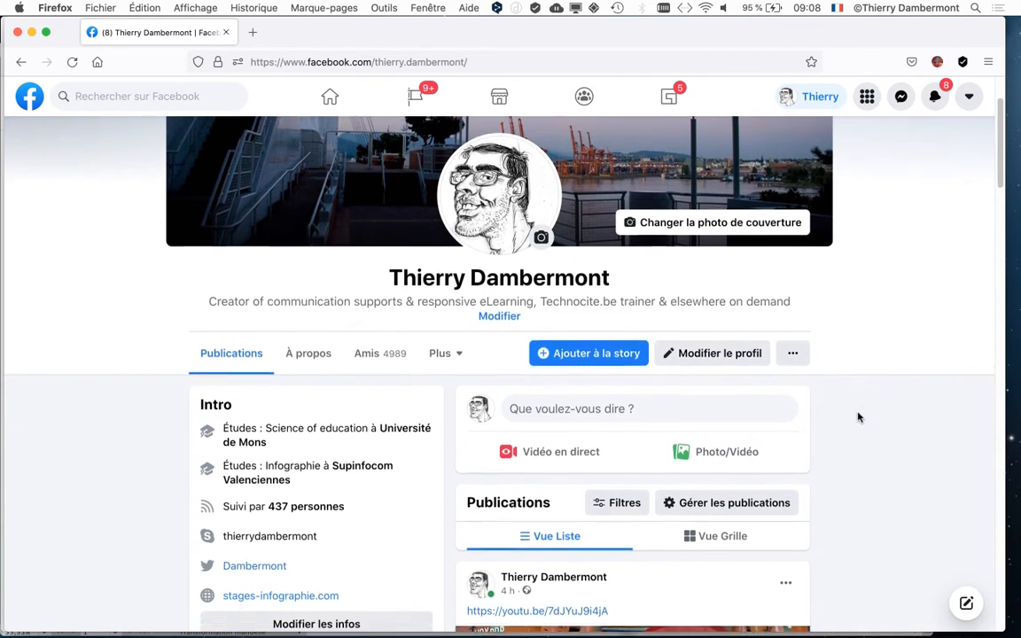
{"action": "scroll", "coordinate": [858, 417], "scroll_direction": "down", "scroll_amount": 7}
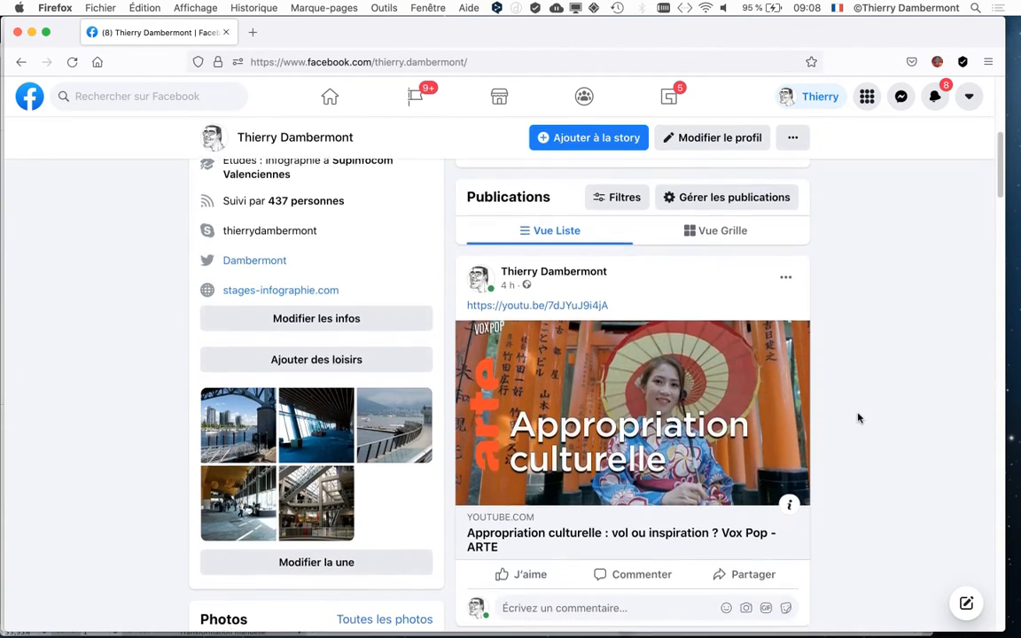
{"action": "scroll", "coordinate": [858, 418], "scroll_direction": "down", "scroll_amount": 3}
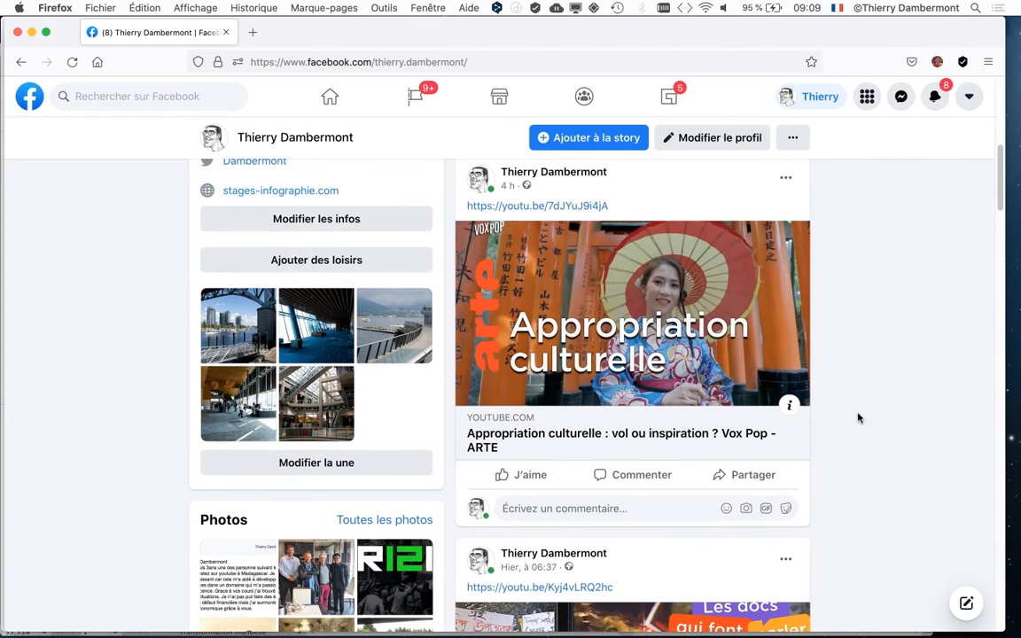
{"action": "left_click", "coordinate": [633, 446]}
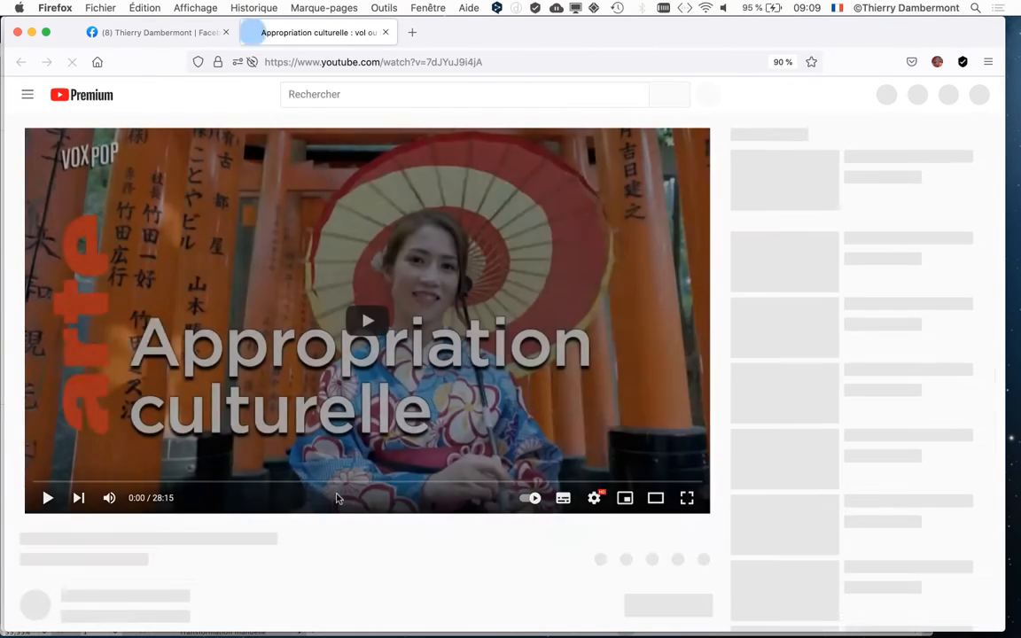
Step: Examine the video's title, date and description on its YouTube page, and return to Illustrator
{"action": "scroll", "coordinate": [374, 562], "scroll_direction": "down", "scroll_amount": 2}
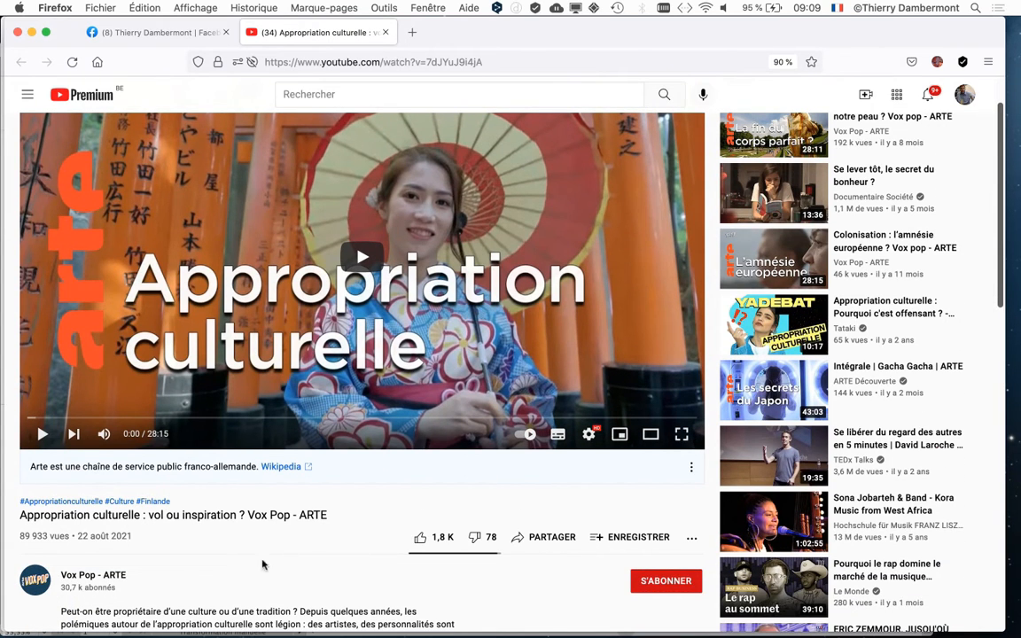
{"action": "scroll", "coordinate": [266, 479], "scroll_direction": "up", "scroll_amount": 2}
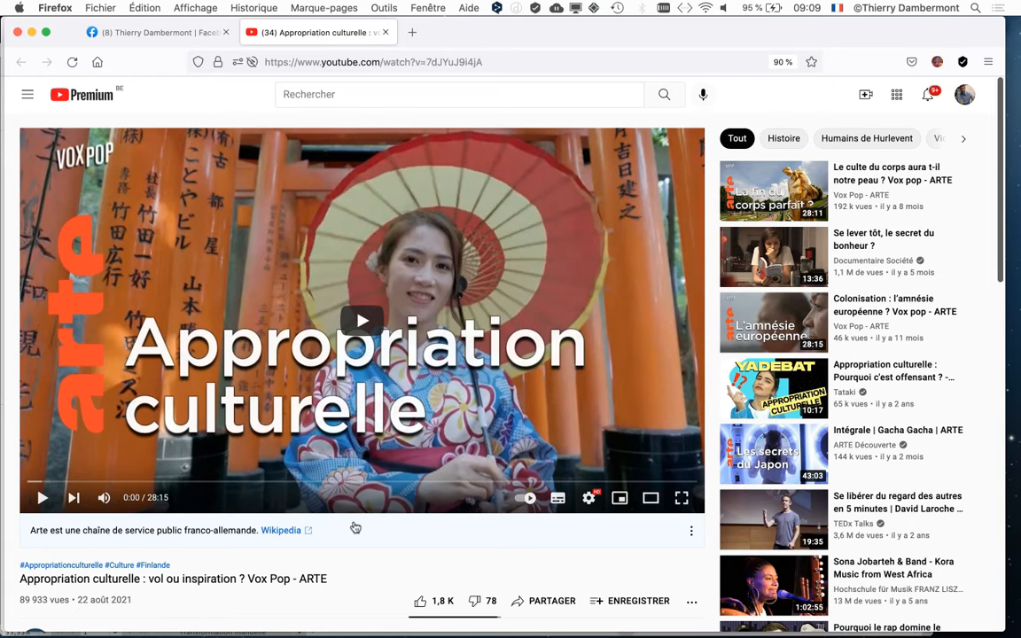
{"action": "scroll", "coordinate": [384, 548], "scroll_direction": "down", "scroll_amount": 1}
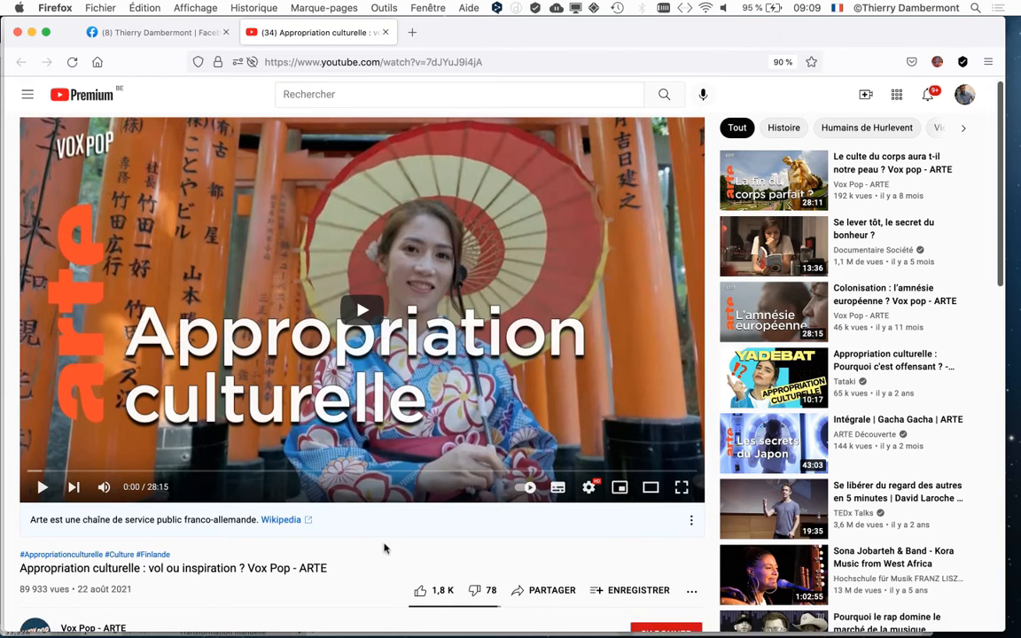
{"action": "scroll", "coordinate": [384, 549], "scroll_direction": "down", "scroll_amount": 4}
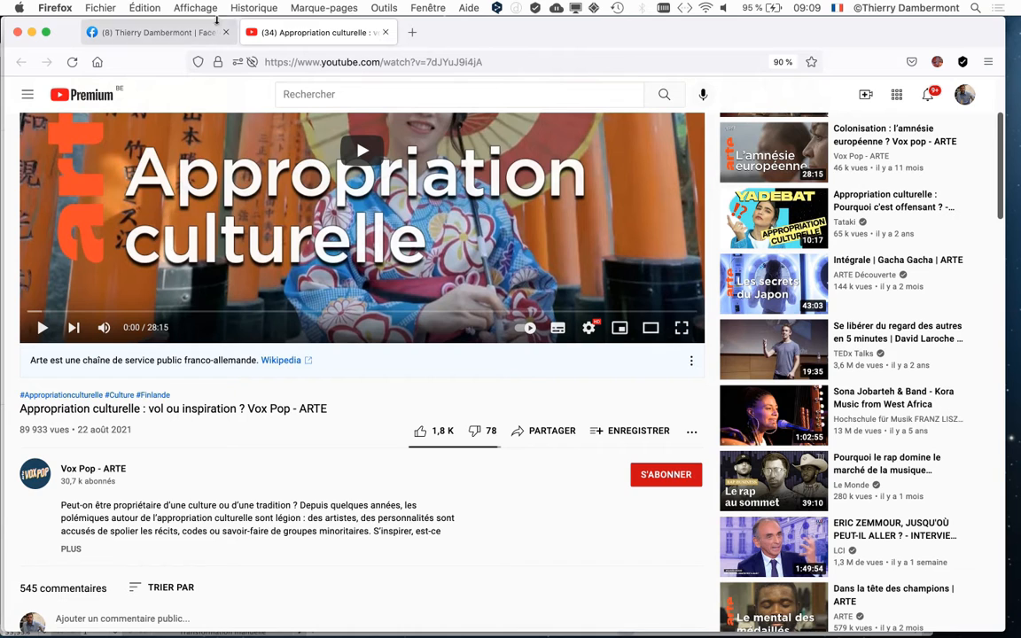
{"action": "left_click", "coordinate": [31, 33]}
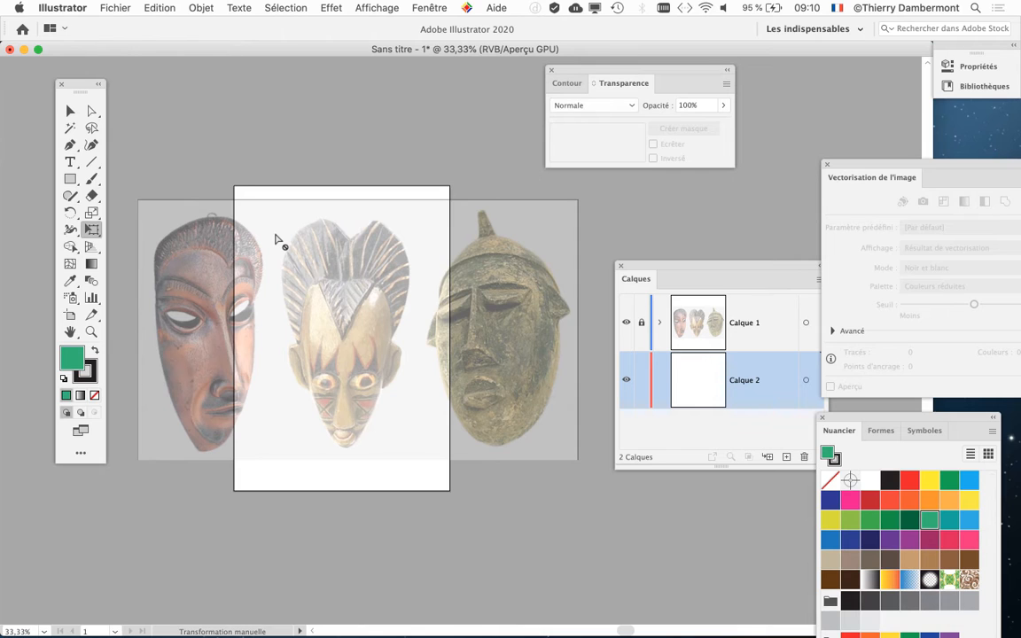
Step: Show the rulers and place a vertical guide on the page beside the middle mask
{"action": "key", "text": "super"}
{"action": "key", "text": "super+r"}
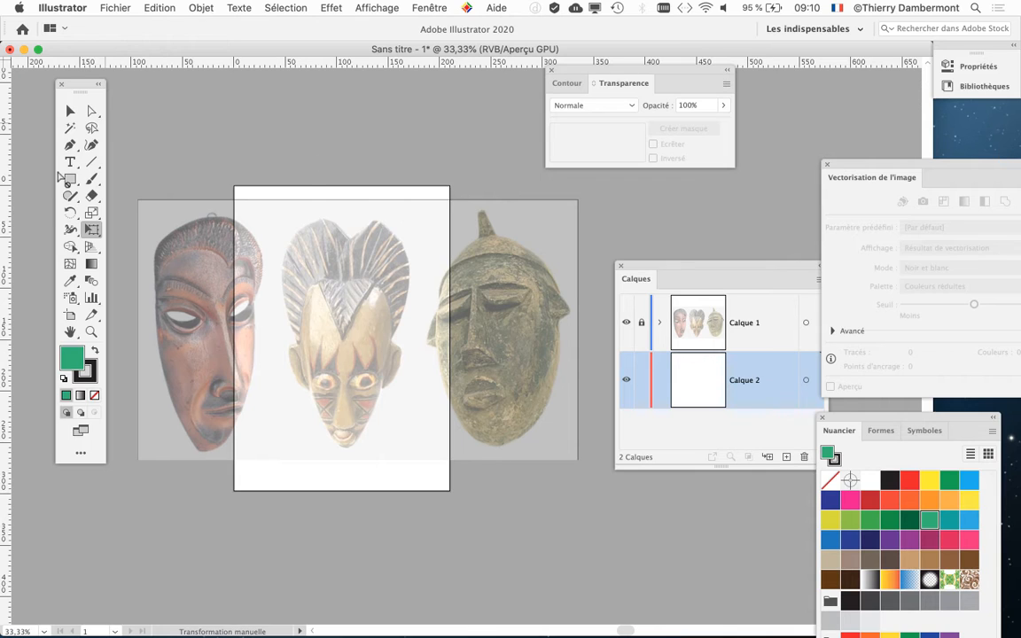
{"action": "key", "text": "super"}
{"action": "left_click_drag", "start_coordinate": [155, 203], "coordinate": [275, 222]}
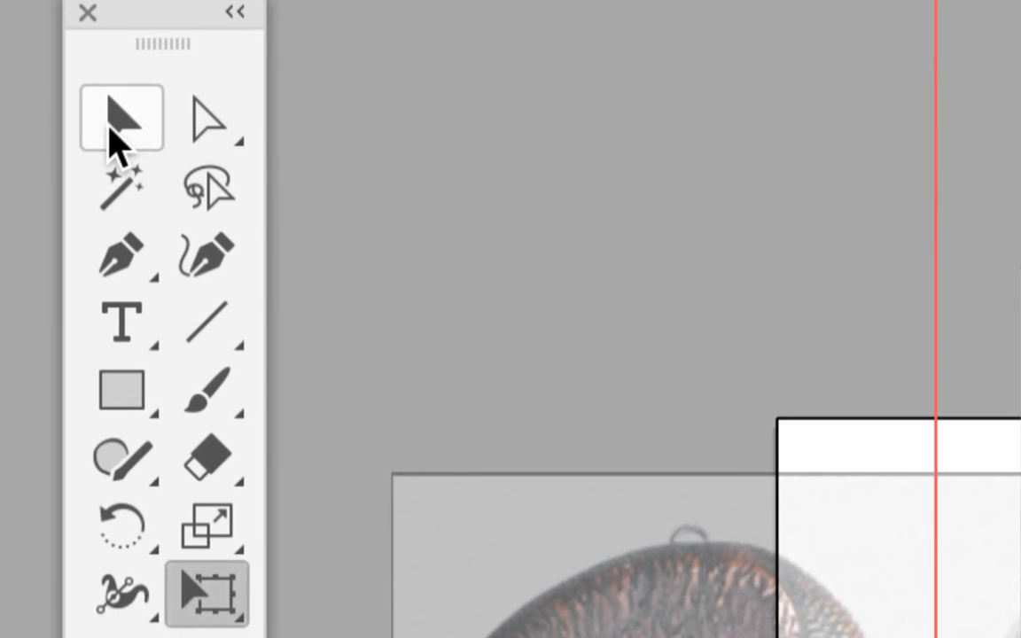
Step: Move the vertical guide with the Selection tool onto the middle mask's axis, through the hairline tip and between the eyes
{"action": "left_click", "coordinate": [120, 133]}
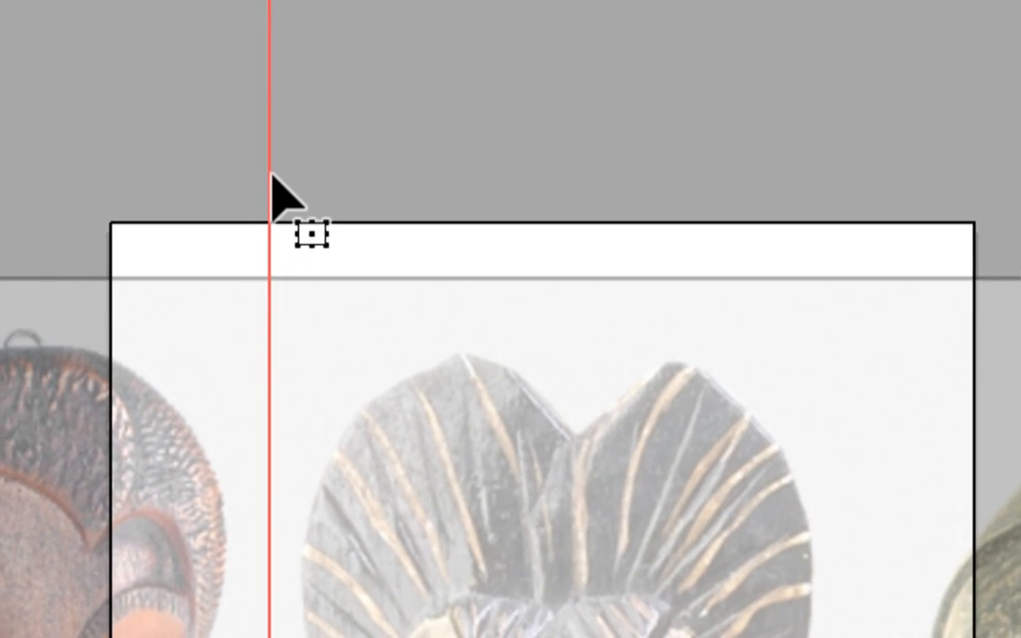
{"action": "left_click", "coordinate": [444, 271]}
{"action": "left_click_drag", "start_coordinate": [280, 176], "coordinate": [518, 561]}
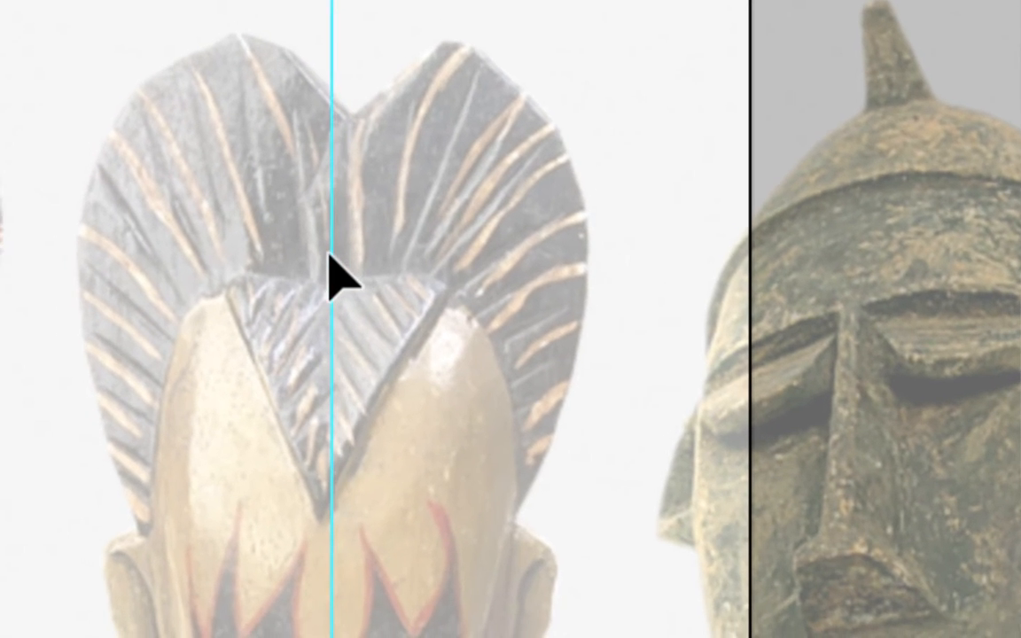
{"action": "left_click_drag", "start_coordinate": [330, 257], "coordinate": [335, 270]}
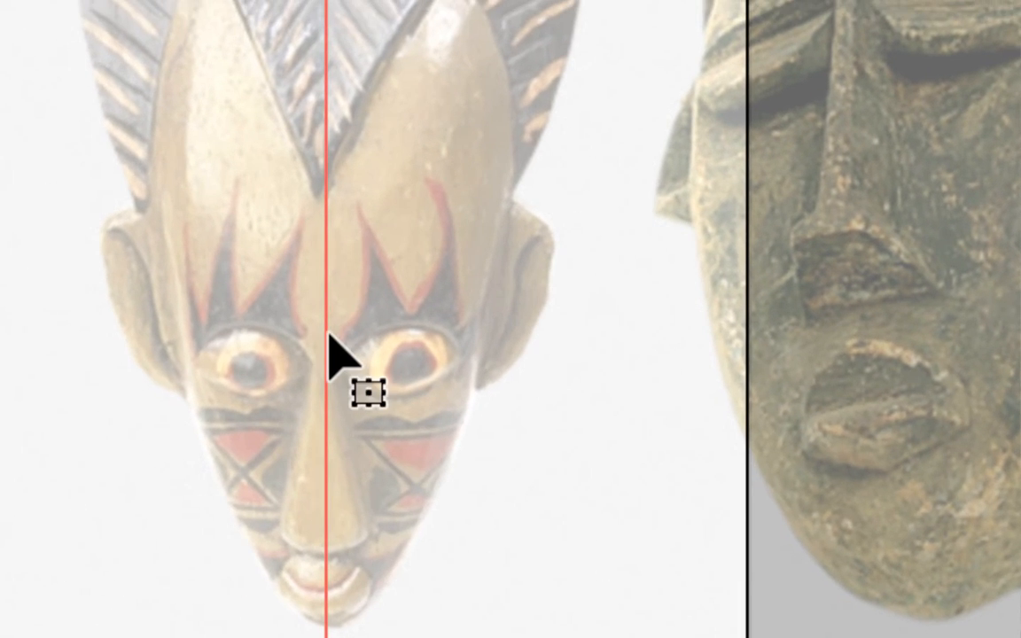
{"action": "left_click", "coordinate": [330, 341]}
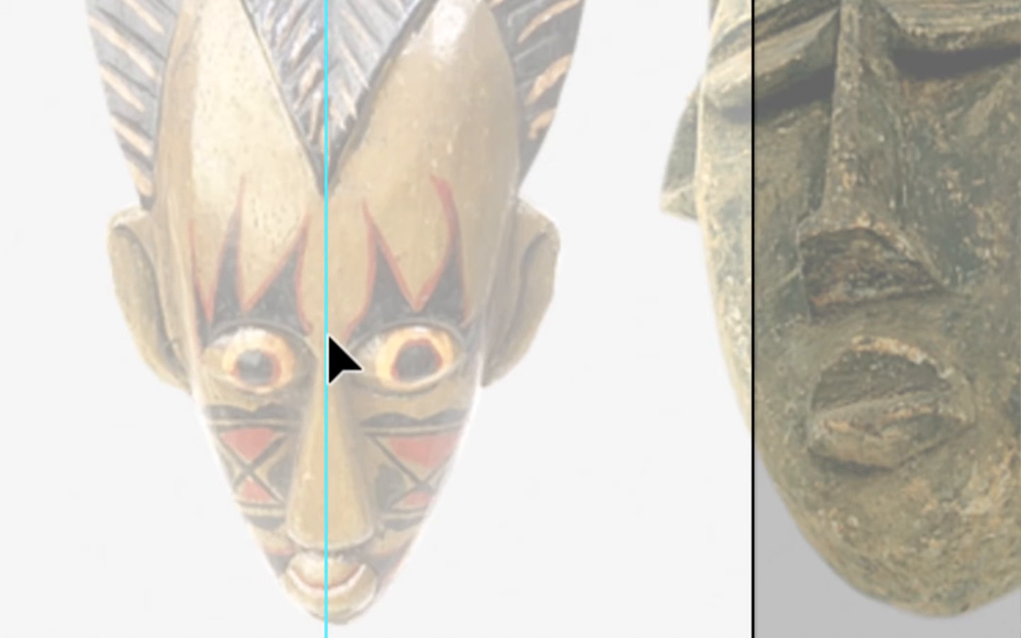
Step: Fine-adjust the vertical guide between the middle mask's eyes, deselect it and check its alignment with the hairline tip and parting
{"action": "left_click_drag", "start_coordinate": [329, 338], "coordinate": [331, 340]}
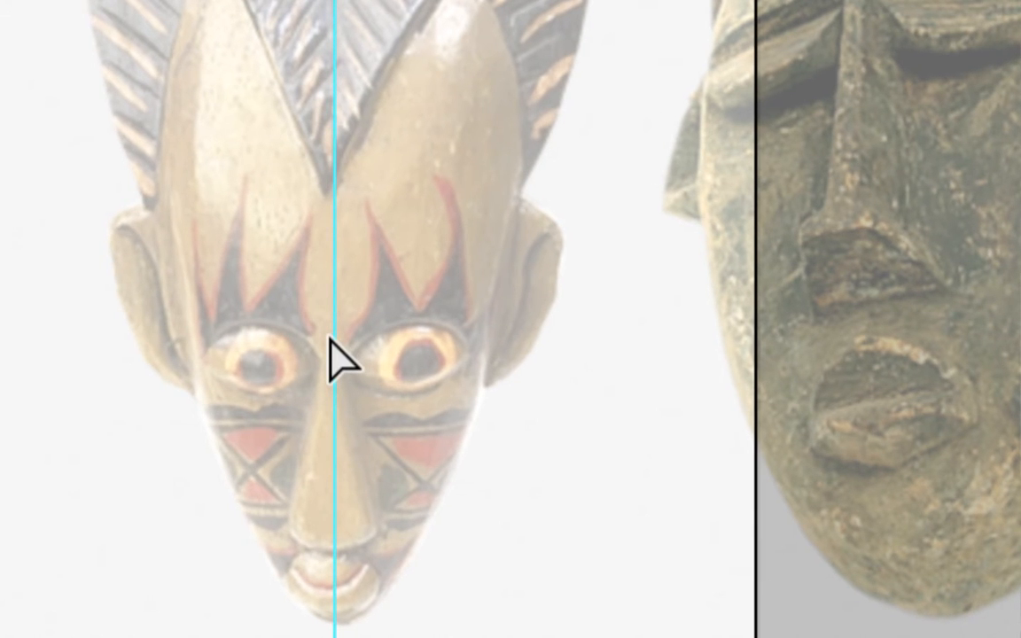
{"action": "left_click", "coordinate": [331, 341]}
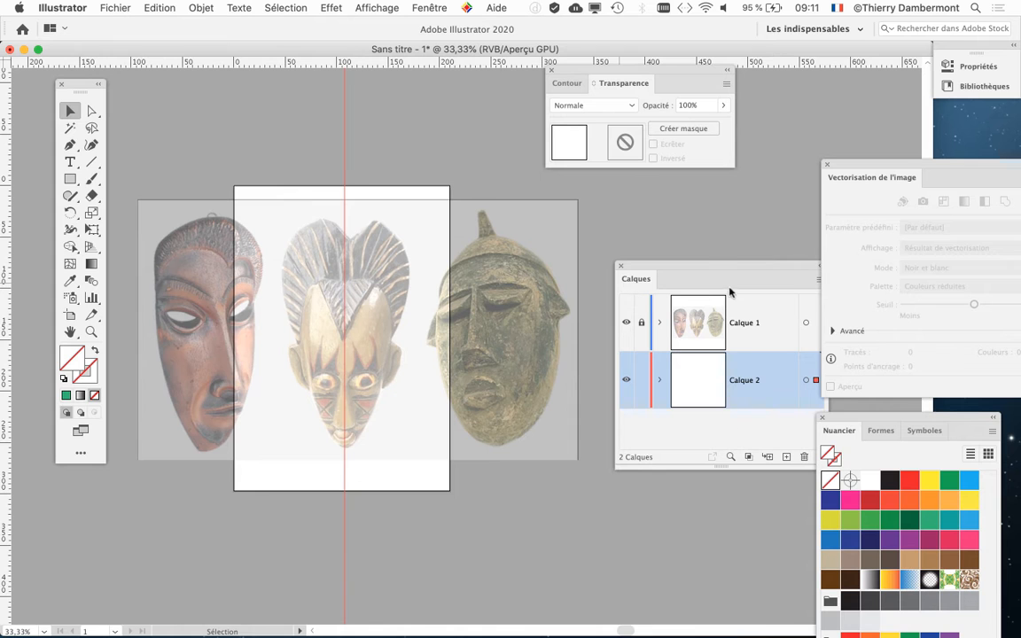
{"action": "left_click_drag", "start_coordinate": [656, 277], "coordinate": [514, 240]}
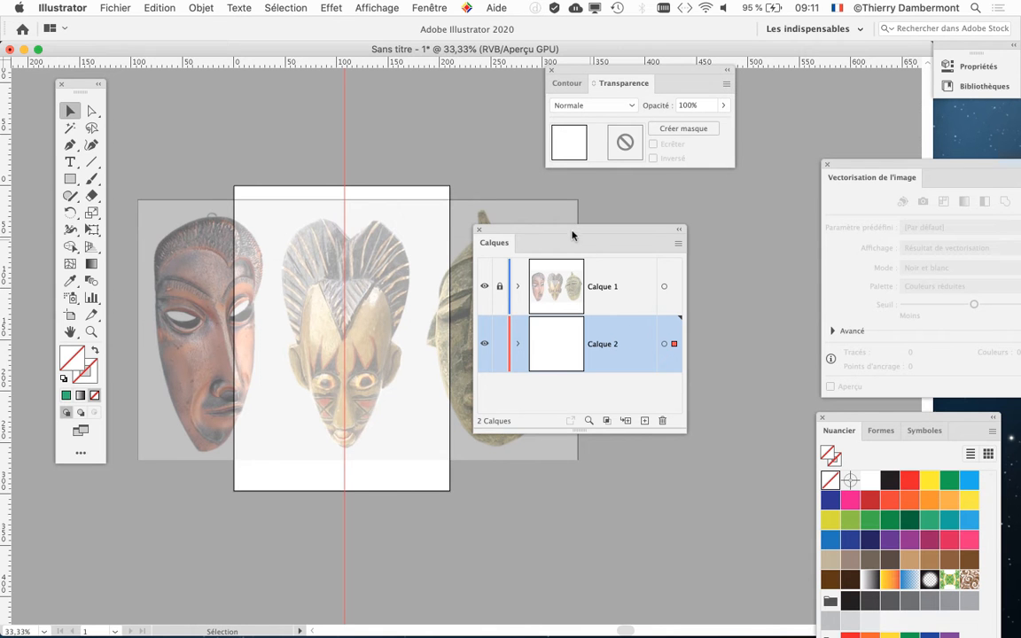
{"action": "left_click_drag", "start_coordinate": [572, 235], "coordinate": [622, 232]}
{"action": "scroll", "coordinate": [348, 264], "scroll_direction": "up", "scroll_amount": 2}
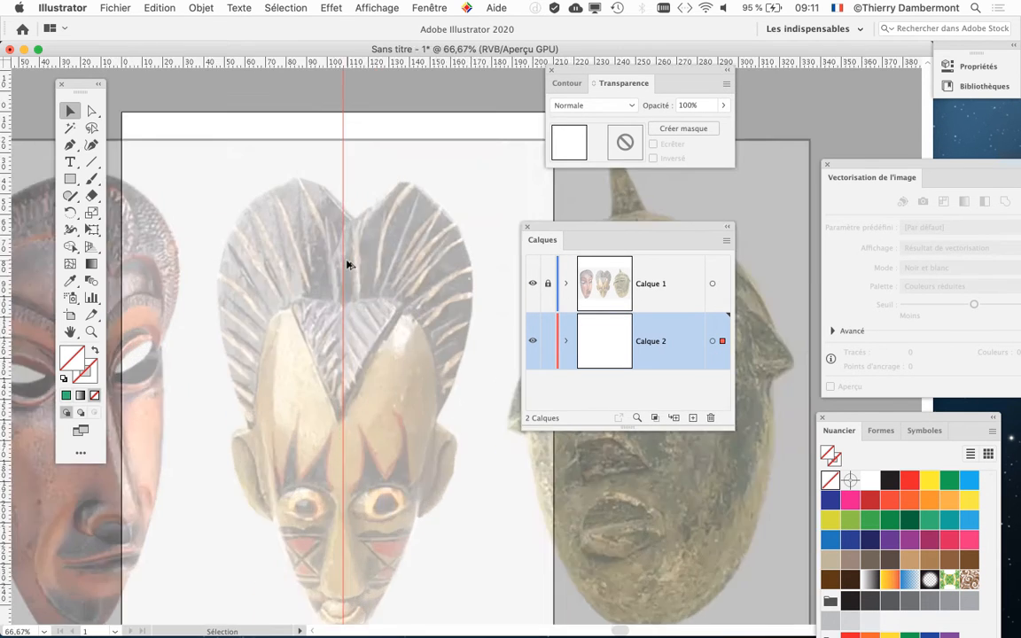
{"action": "scroll", "coordinate": [348, 264], "scroll_direction": "up", "scroll_amount": 1}
{"action": "left_click_drag", "start_coordinate": [343, 262], "coordinate": [338, 286]}
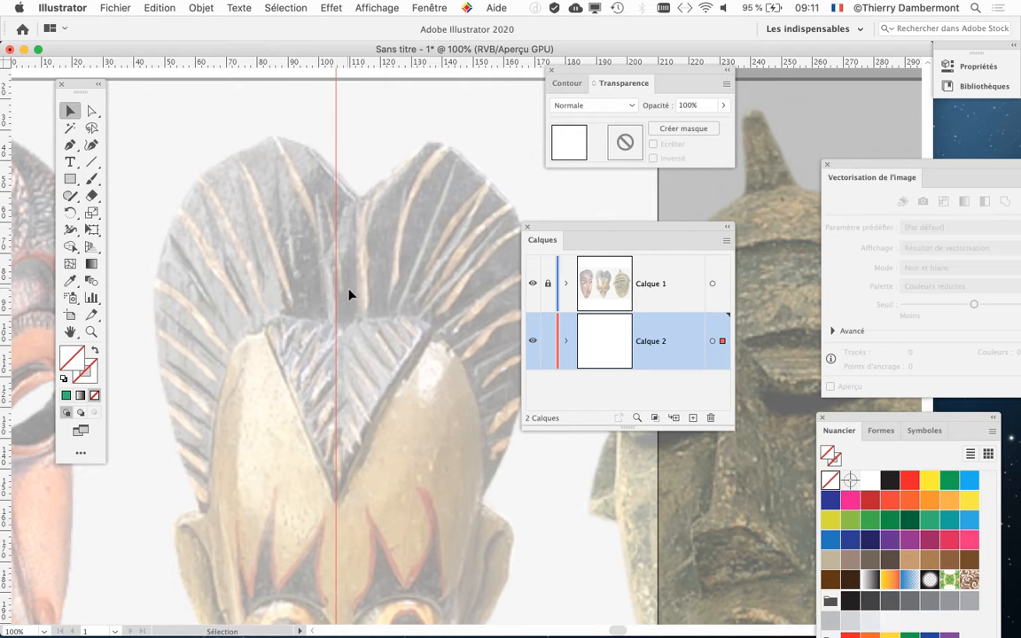
{"action": "scroll", "coordinate": [353, 294], "scroll_direction": "down", "scroll_amount": 1}
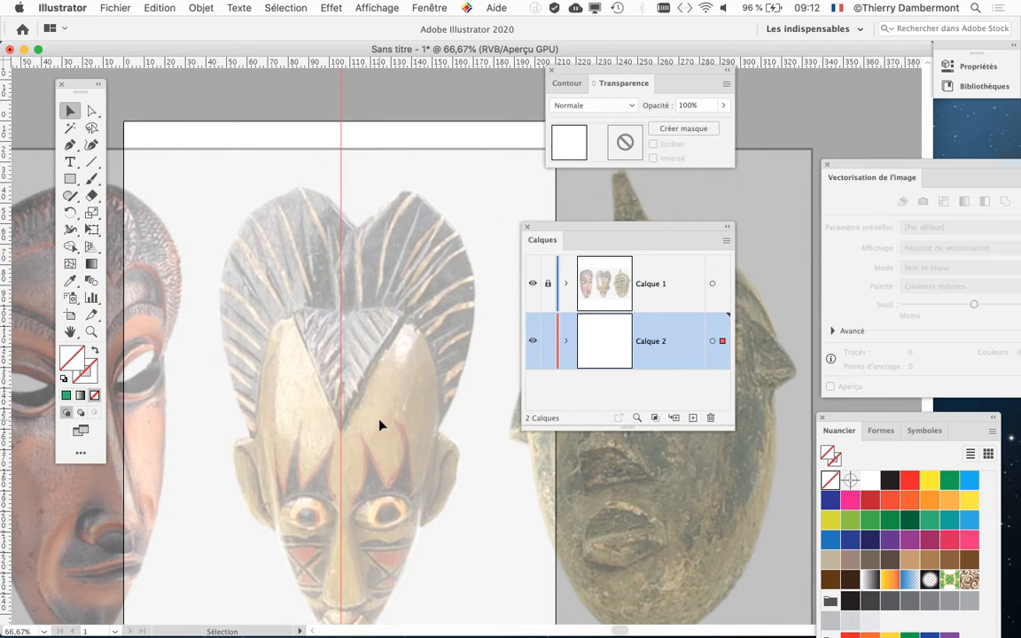
{"action": "scroll", "coordinate": [383, 430], "scroll_direction": "down", "scroll_amount": 1}
Step: Close the Transparence panel and move the Calques panel clear of the masks, with the whole artboard in view
{"action": "left_click_drag", "start_coordinate": [561, 225], "coordinate": [640, 207]}
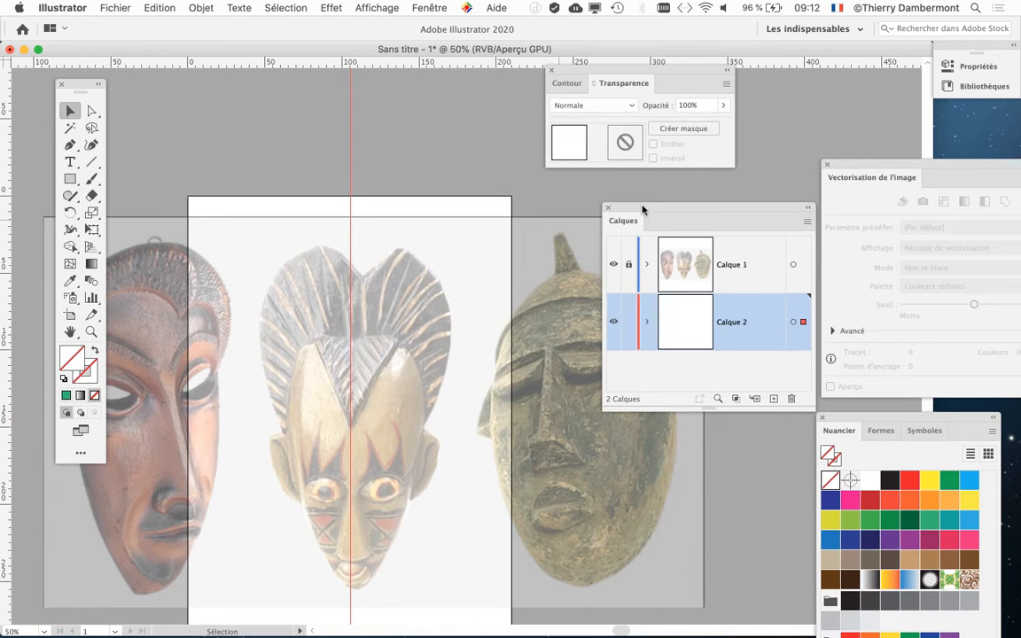
{"action": "key", "text": "space"}
{"action": "left_click_drag", "start_coordinate": [433, 326], "coordinate": [429, 244]}
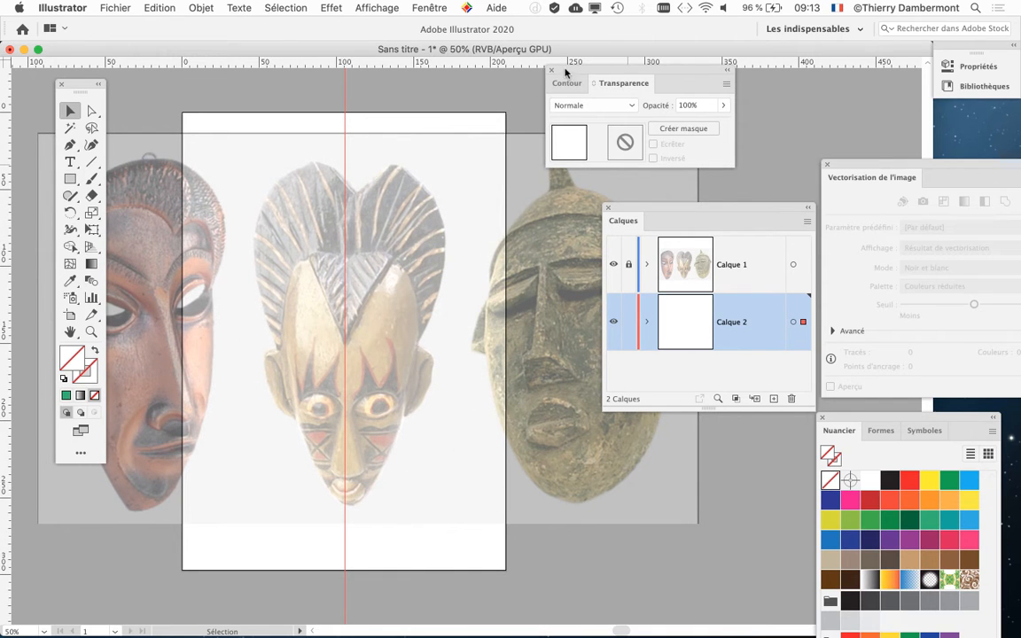
{"action": "left_click_drag", "start_coordinate": [552, 71], "coordinate": [742, 86]}
{"action": "left_click", "coordinate": [743, 86]}
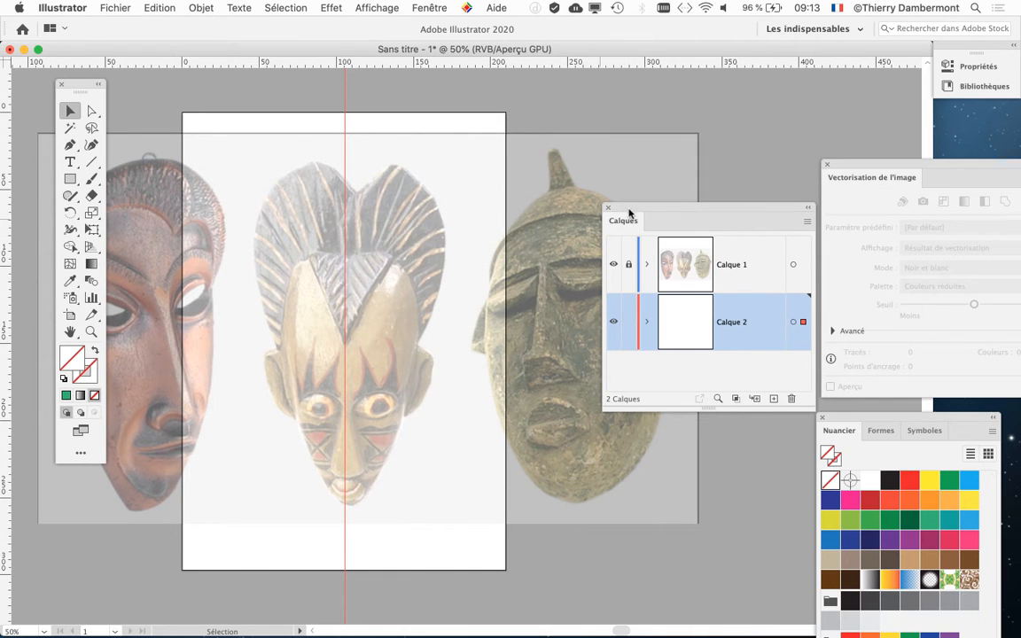
{"action": "left_click_drag", "start_coordinate": [630, 209], "coordinate": [755, 113]}
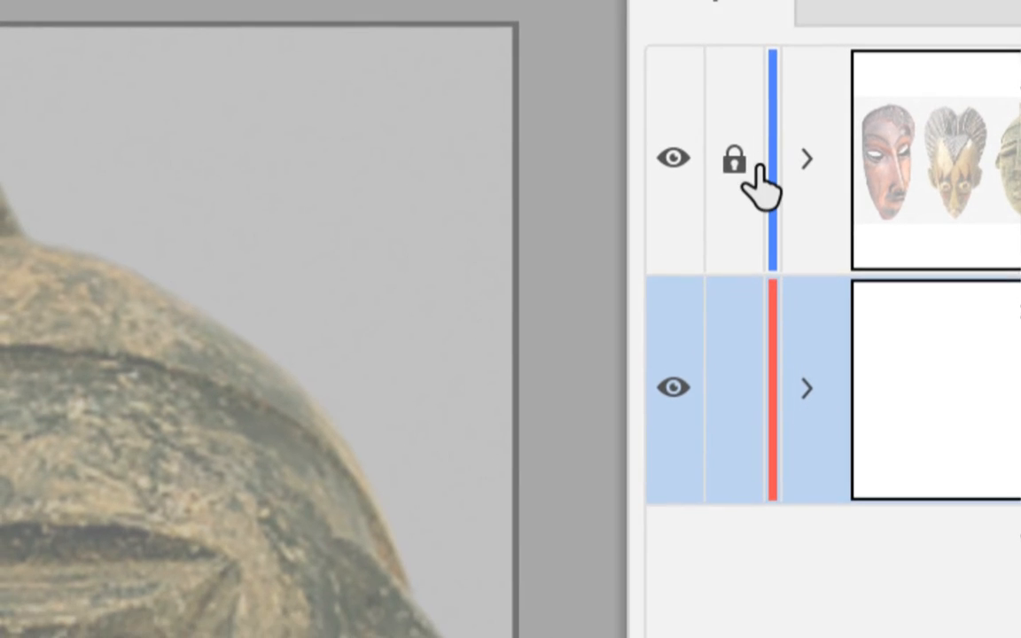
Step: Unlock Calque 1, select its mask picture and rotate it slightly counterclockwise with Free Transform to straighten the middle mask on the guide
{"action": "left_click", "coordinate": [723, 197]}
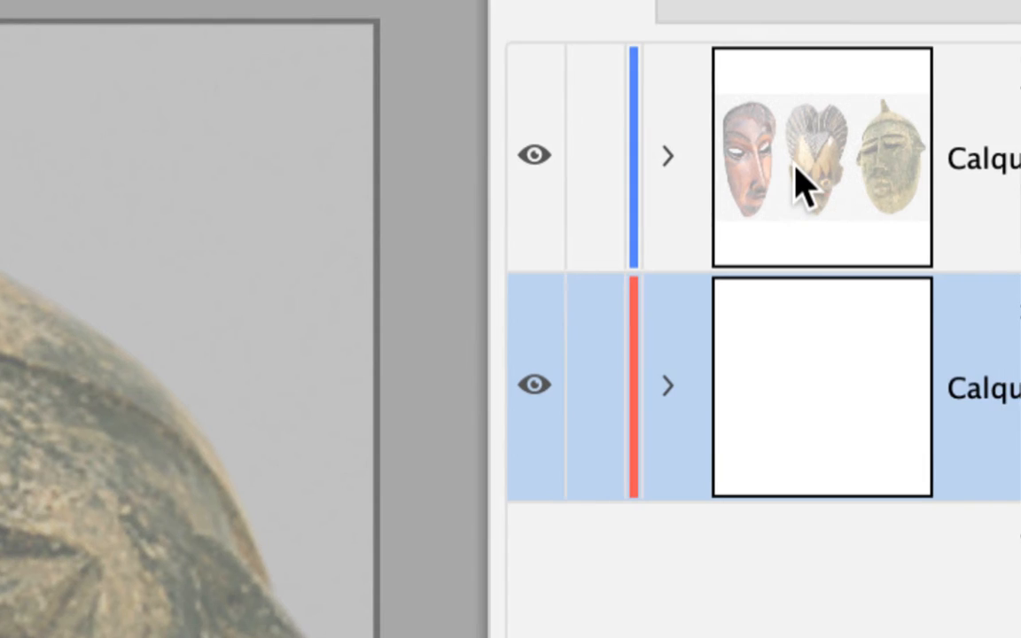
{"action": "left_click", "coordinate": [709, 182]}
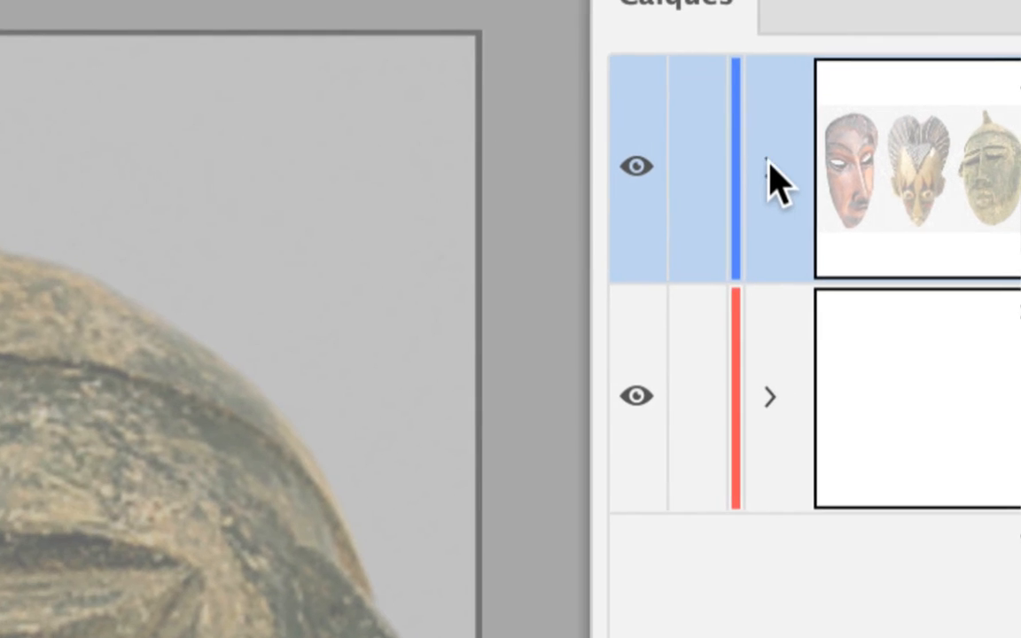
{"action": "left_click", "coordinate": [667, 156]}
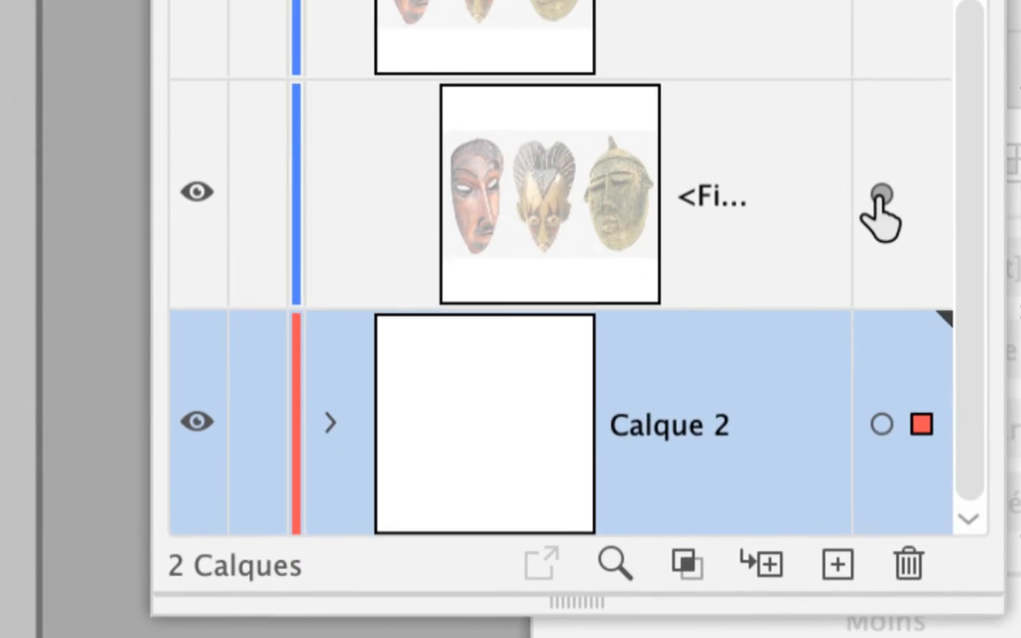
{"action": "left_click", "coordinate": [871, 193]}
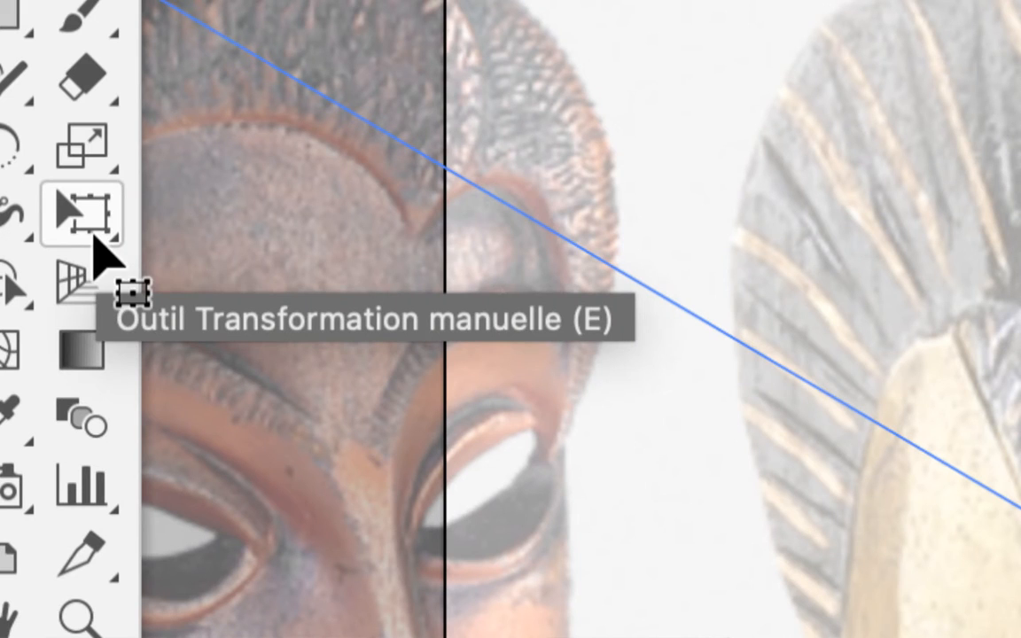
{"action": "left_click", "coordinate": [94, 237]}
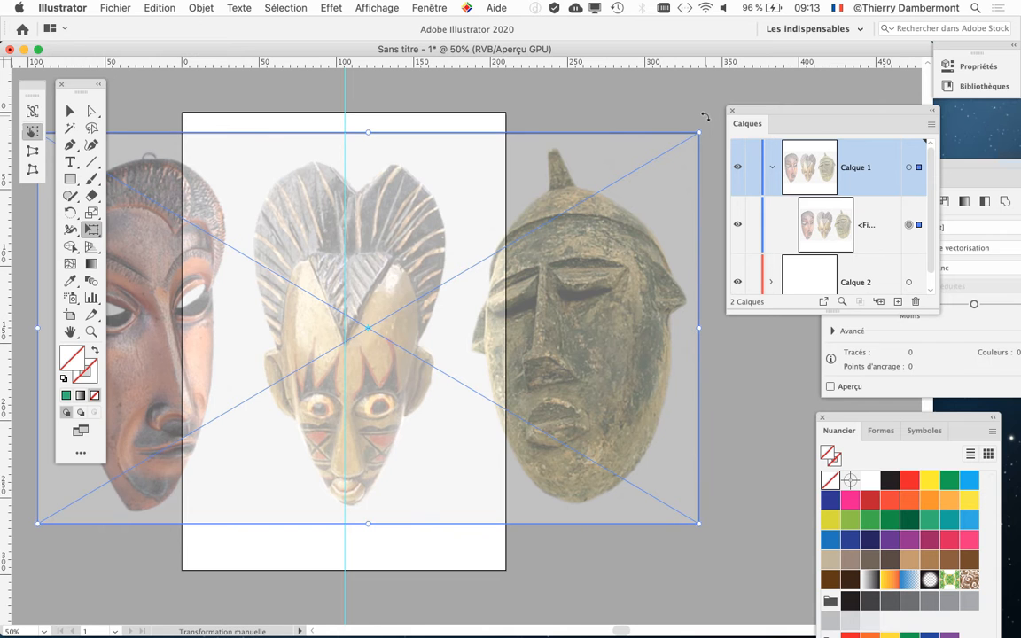
{"action": "mouse_move", "coordinate": [705, 116]}
{"action": "left_mouse_down"}
{"action": "mouse_move", "coordinate": [694, 104]}
{"action": "mouse_move", "coordinate": [709, 123]}
{"action": "mouse_move", "coordinate": [694, 114]}
{"action": "left_mouse_up"}
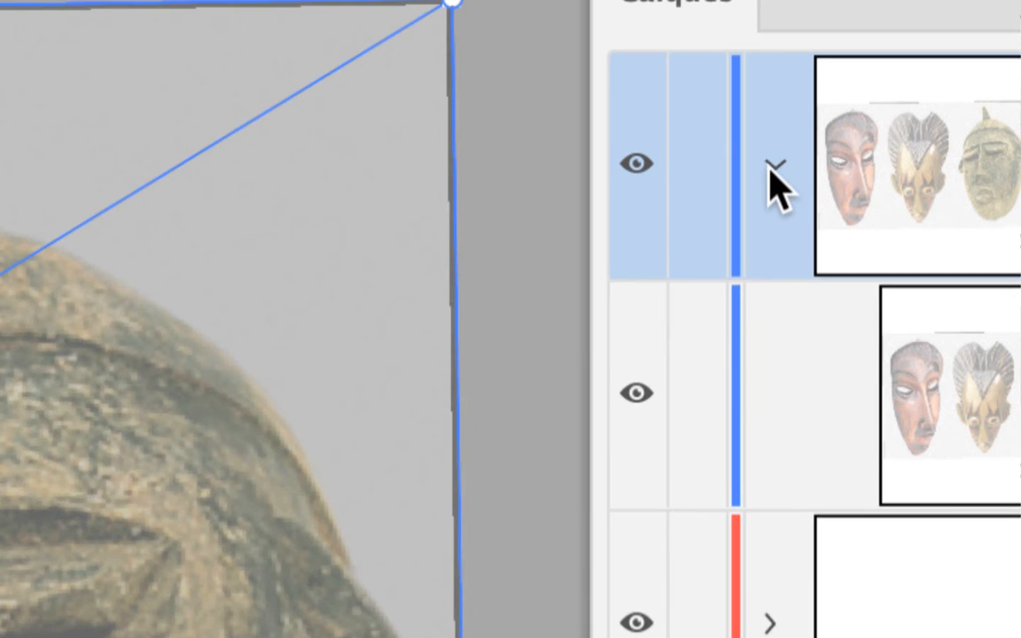
Step: Collapse and lock Calque 1, and make Calque 2 the active drawing layer
{"action": "left_click", "coordinate": [772, 169]}
{"action": "left_click", "coordinate": [758, 170]}
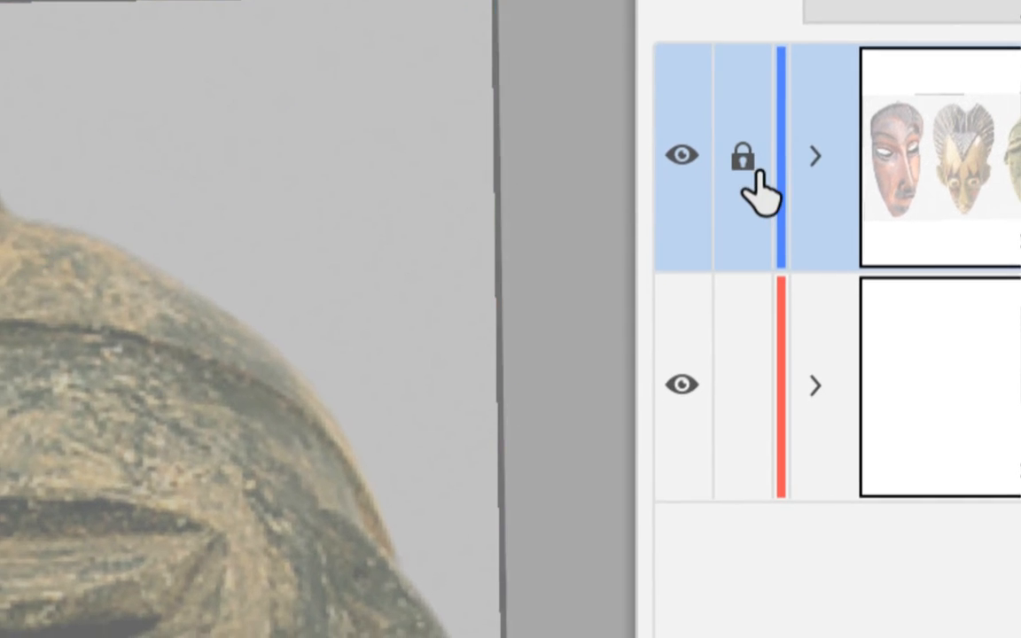
{"action": "left_click", "coordinate": [975, 443]}
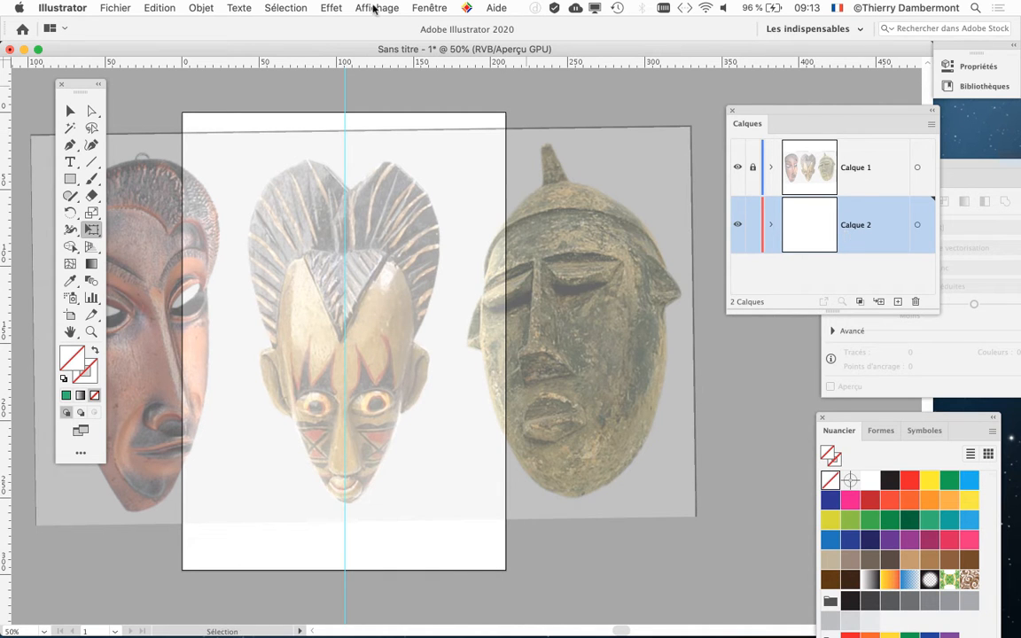
Step: Save the document as "symétrie - 01.ai" in the folder "intro 4 illustrator" with the default Illustrator 2020 options
{"action": "left_click", "coordinate": [115, 9]}
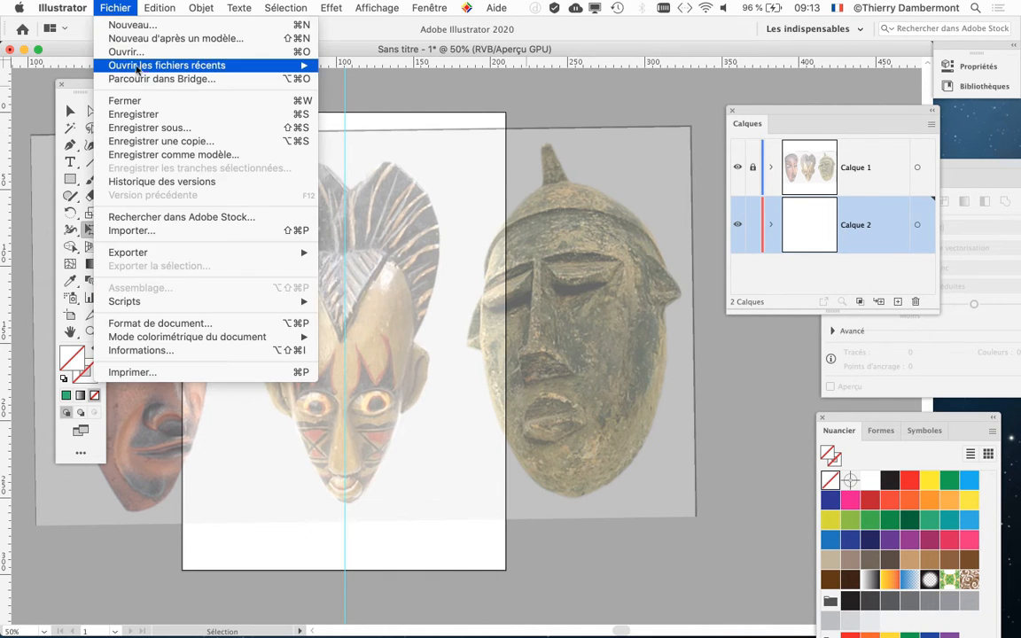
{"action": "left_click", "coordinate": [146, 131]}
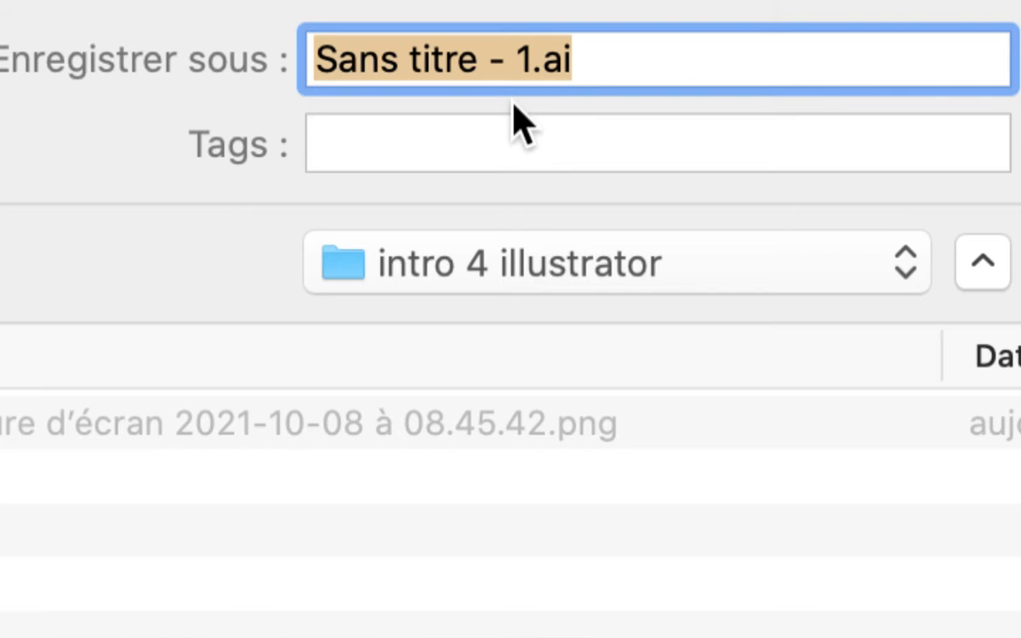
{"action": "left_click", "coordinate": [501, 59]}
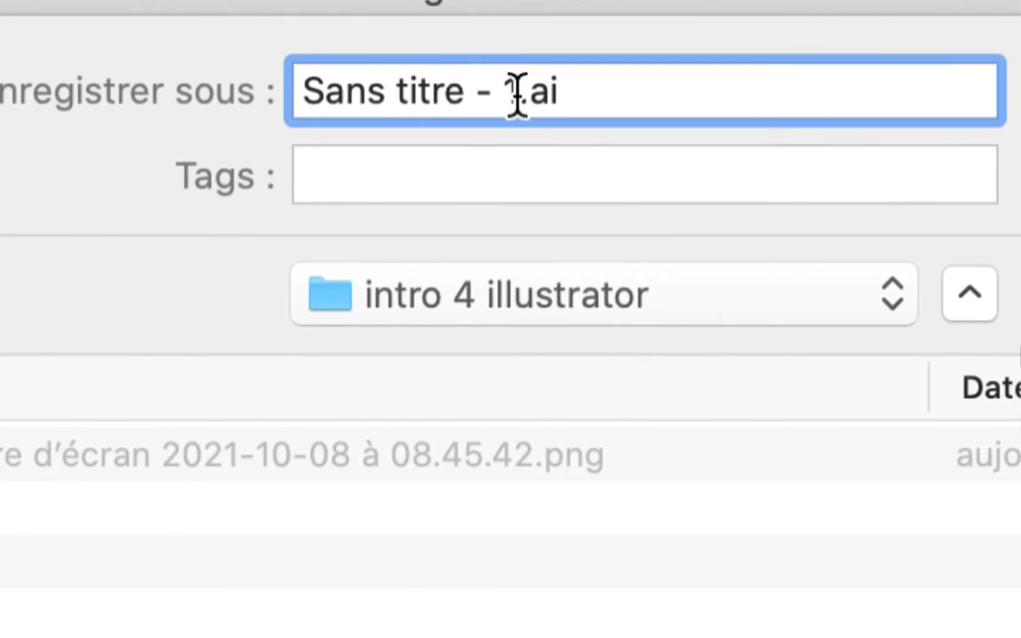
{"action": "left_click_drag", "start_coordinate": [533, 59], "coordinate": [461, 62]}
{"action": "left_click_drag", "start_coordinate": [504, 96], "coordinate": [350, 94]}
{"action": "type", "text": "sy"}
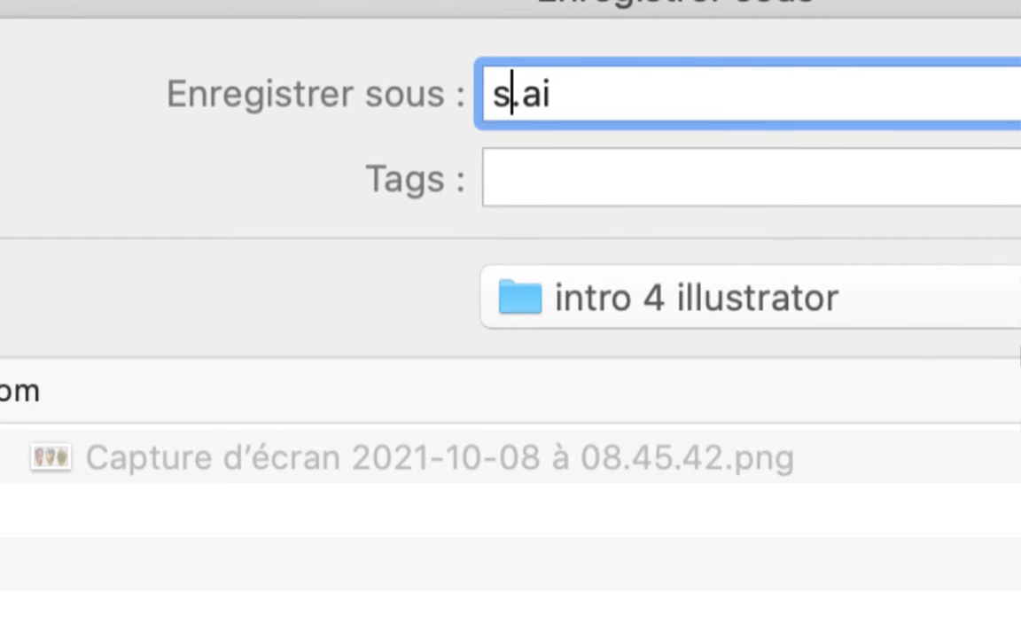
{"action": "type", "text": "métrie"}
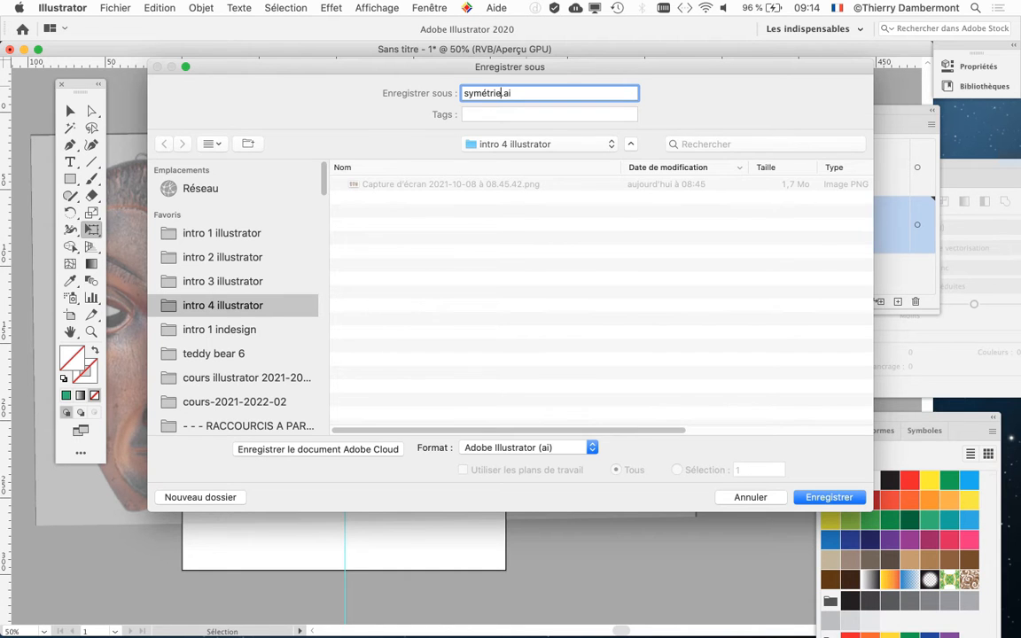
{"action": "type", "text": " - 01"}
{"action": "left_click", "coordinate": [806, 499]}
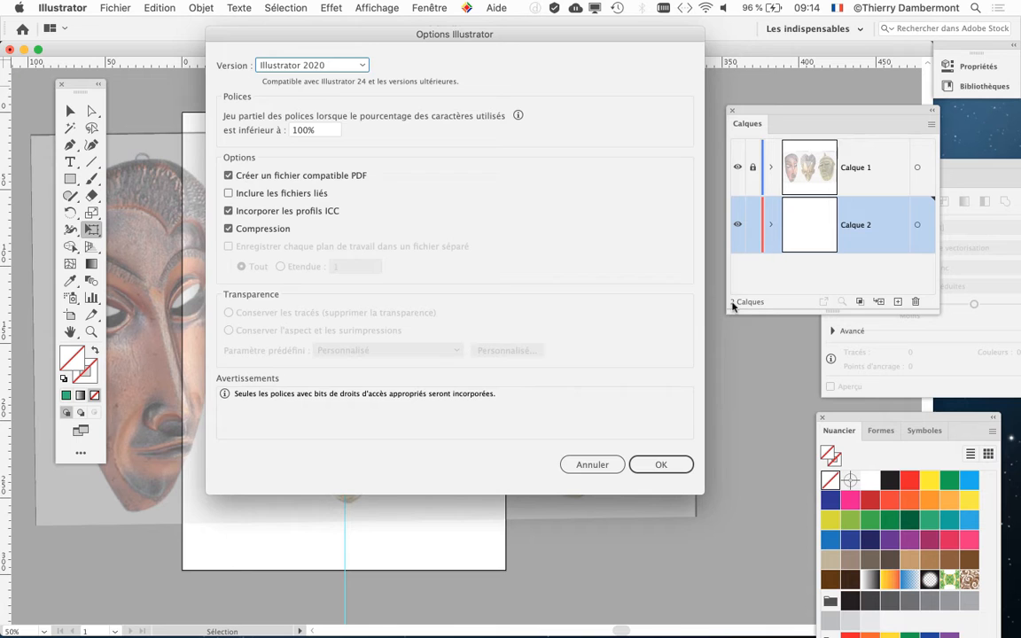
{"action": "left_click", "coordinate": [661, 467]}
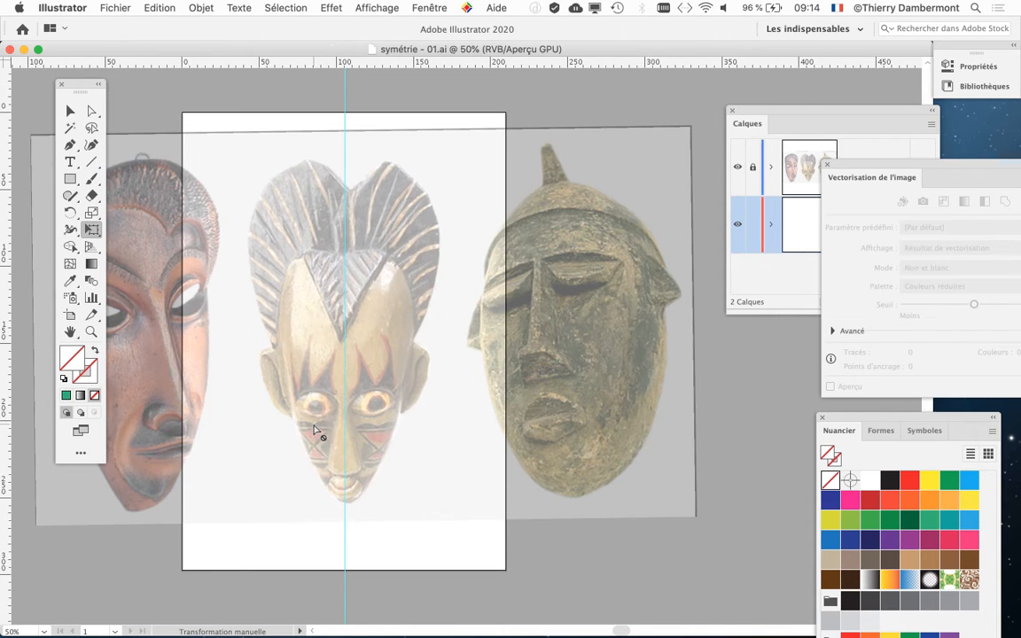
Step: Choose the Pencil tool for drawing around the mask's eyes and accept its options with fidelity at Précis
{"action": "scroll", "coordinate": [317, 430], "scroll_direction": "up", "scroll_amount": 2}
{"action": "scroll", "coordinate": [316, 430], "scroll_direction": "up", "scroll_amount": 1}
{"action": "scroll", "coordinate": [262, 376], "scroll_direction": "up", "scroll_amount": 1}
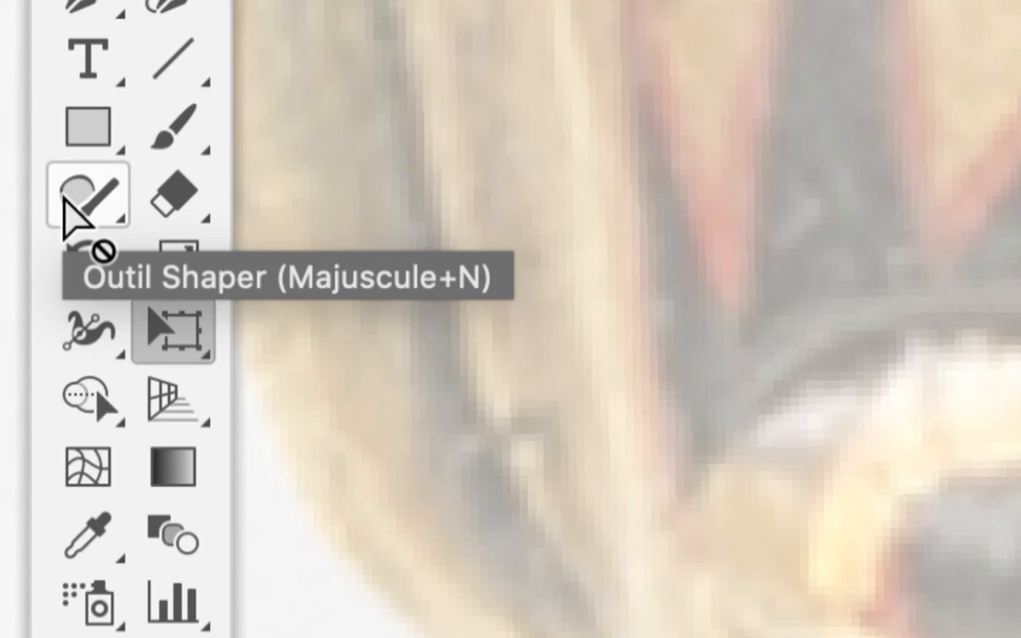
{"action": "left_click", "coordinate": [71, 212]}
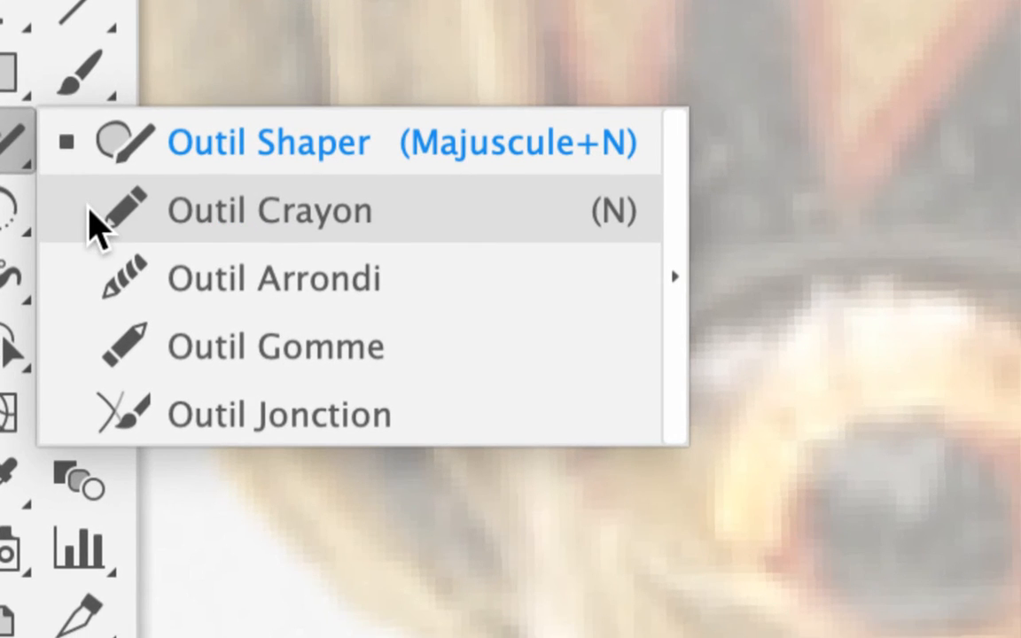
{"action": "left_click", "coordinate": [182, 264]}
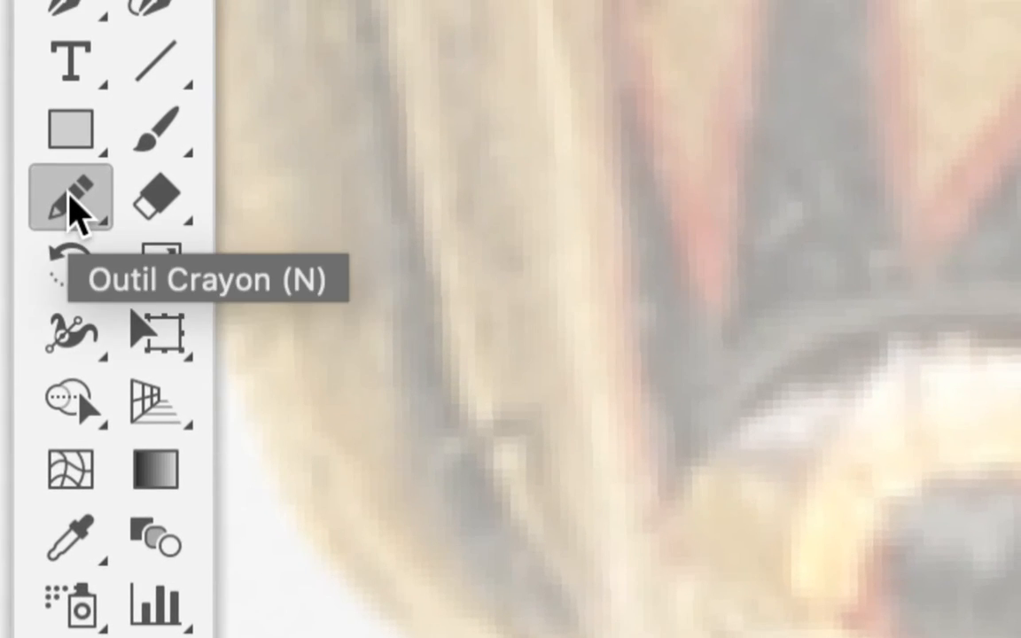
{"action": "double_click", "coordinate": [16, 147]}
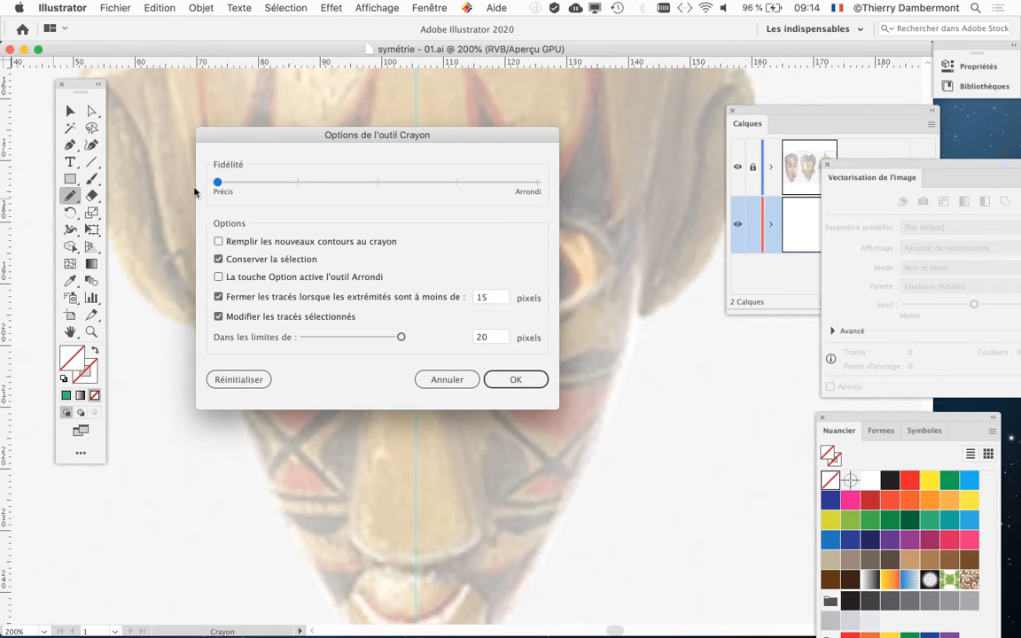
{"action": "left_click", "coordinate": [513, 373]}
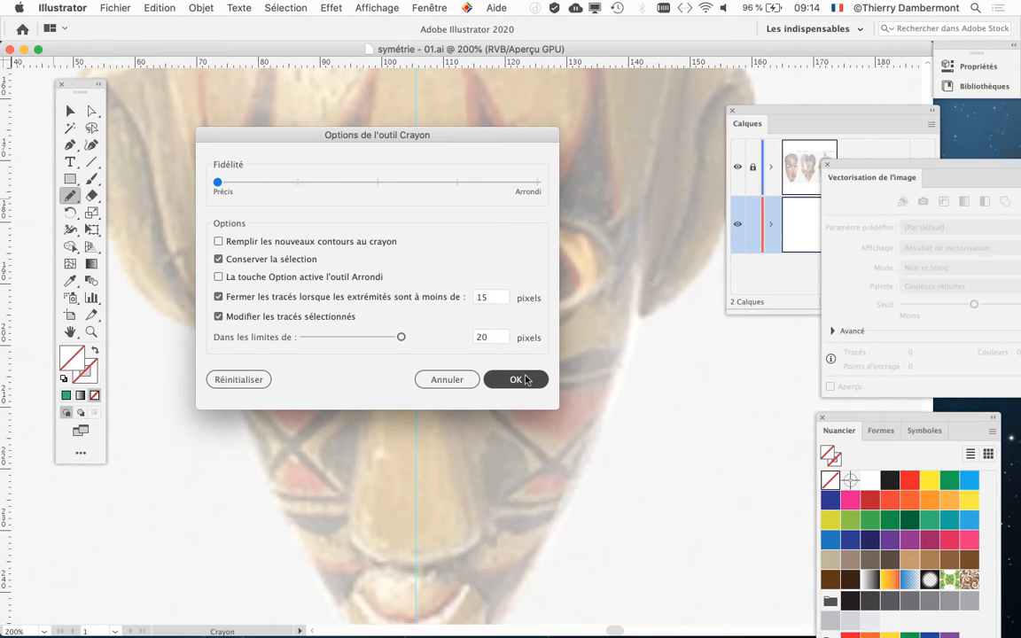
{"action": "left_click", "coordinate": [523, 379]}
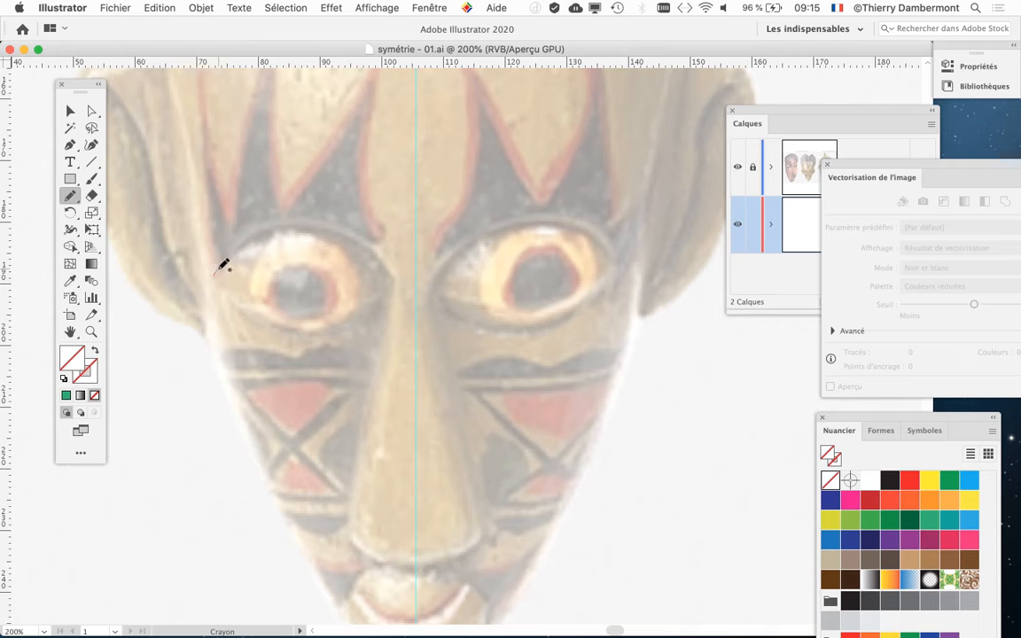
Step: Trace the outline of the middle mask's left-hand eye as a closed shape about 28 mm wide and fill it with blue
{"action": "mouse_move", "coordinate": [215, 273]}
{"action": "left_mouse_down"}
{"action": "mouse_move", "coordinate": [241, 252]}
{"action": "mouse_move", "coordinate": [295, 236]}
{"action": "mouse_move", "coordinate": [340, 245]}
{"action": "left_mouse_up"}
{"action": "mouse_move", "coordinate": [337, 321]}
{"action": "left_mouse_down"}
{"action": "mouse_move", "coordinate": [283, 319]}
{"action": "mouse_move", "coordinate": [217, 277]}
{"action": "left_mouse_up"}
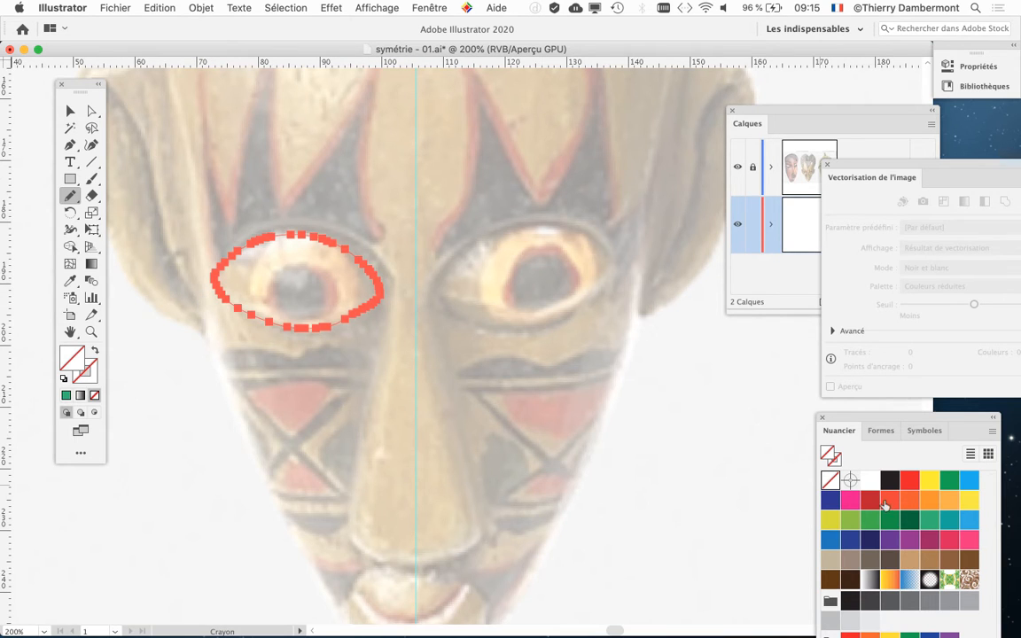
{"action": "left_click", "coordinate": [974, 521]}
Step: Rearrange the Nuancier and Calques panels beside the mask so the swatches and both layers are within reach
{"action": "left_click_drag", "start_coordinate": [876, 416], "coordinate": [576, 161]}
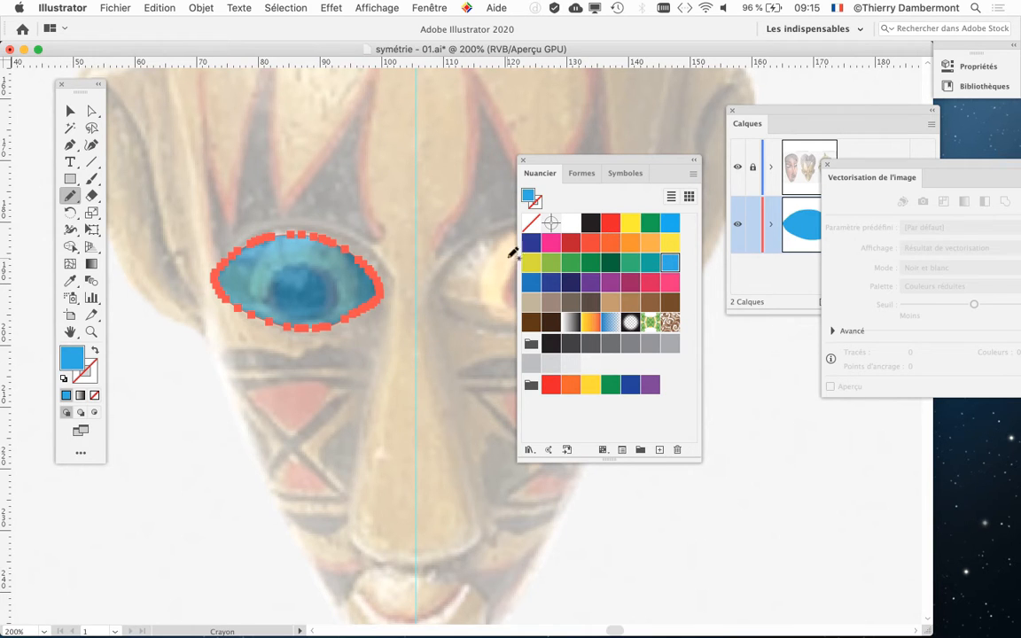
{"action": "left_click_drag", "start_coordinate": [583, 163], "coordinate": [692, 382]}
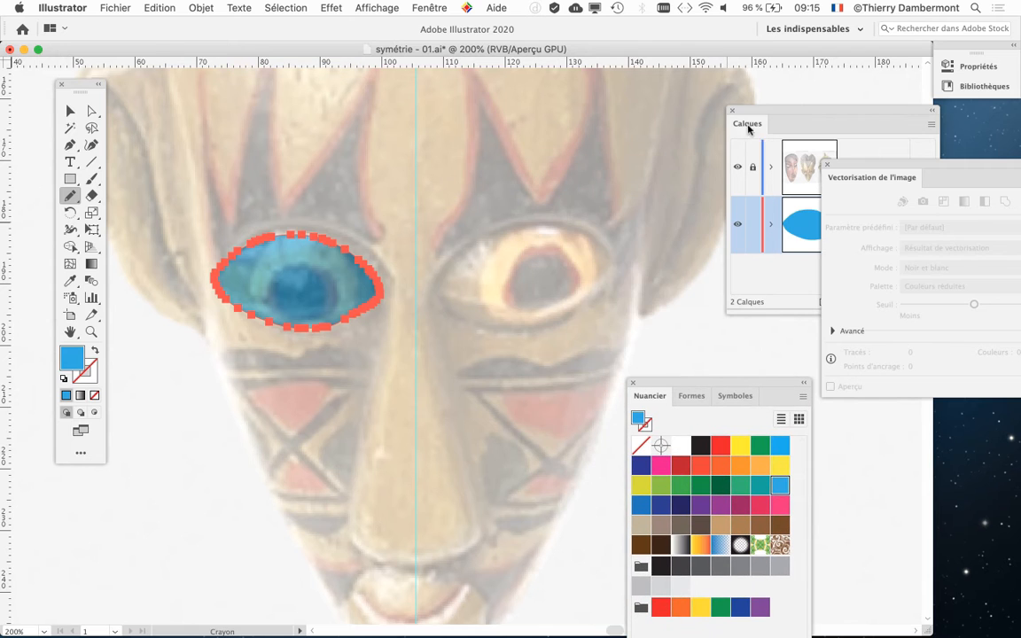
{"action": "left_click_drag", "start_coordinate": [747, 127], "coordinate": [521, 120]}
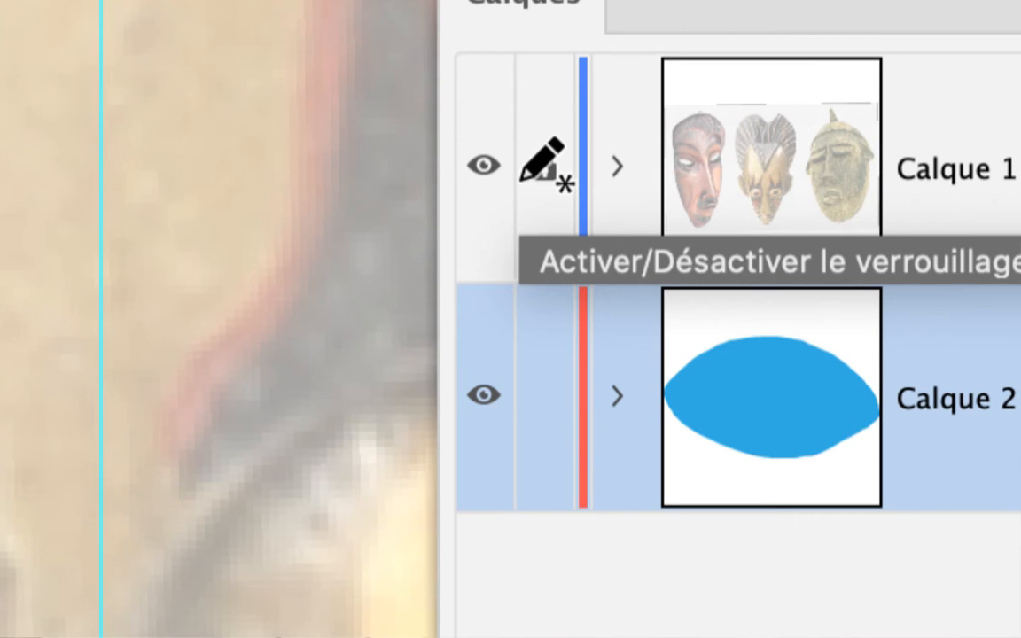
Step: Hide the Calque 1 picture layer to check the tracing alone, and show it again
{"action": "left_click", "coordinate": [542, 168]}
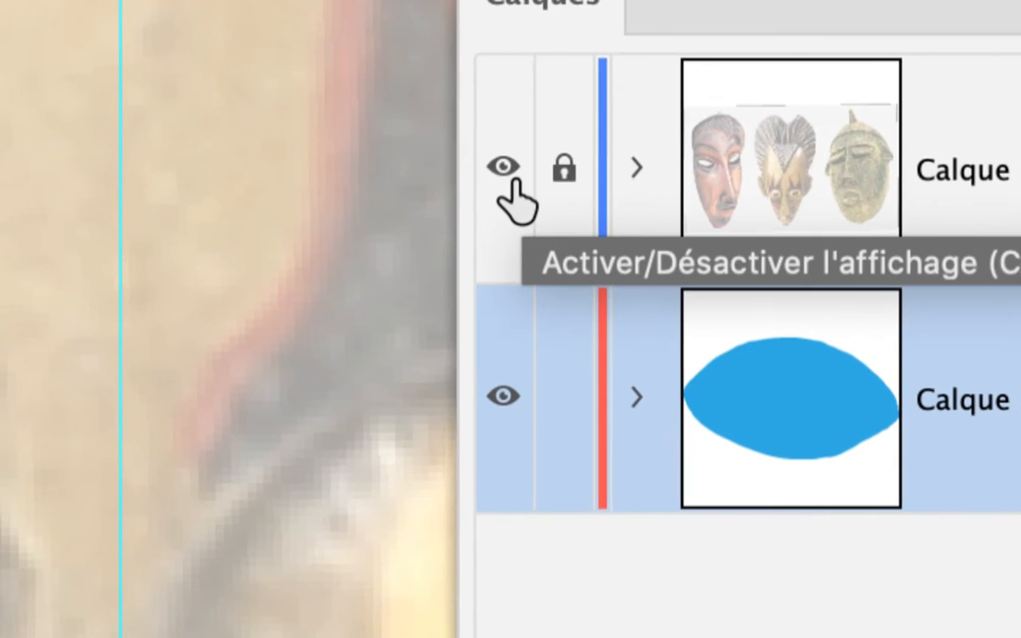
{"action": "left_click", "coordinate": [486, 166]}
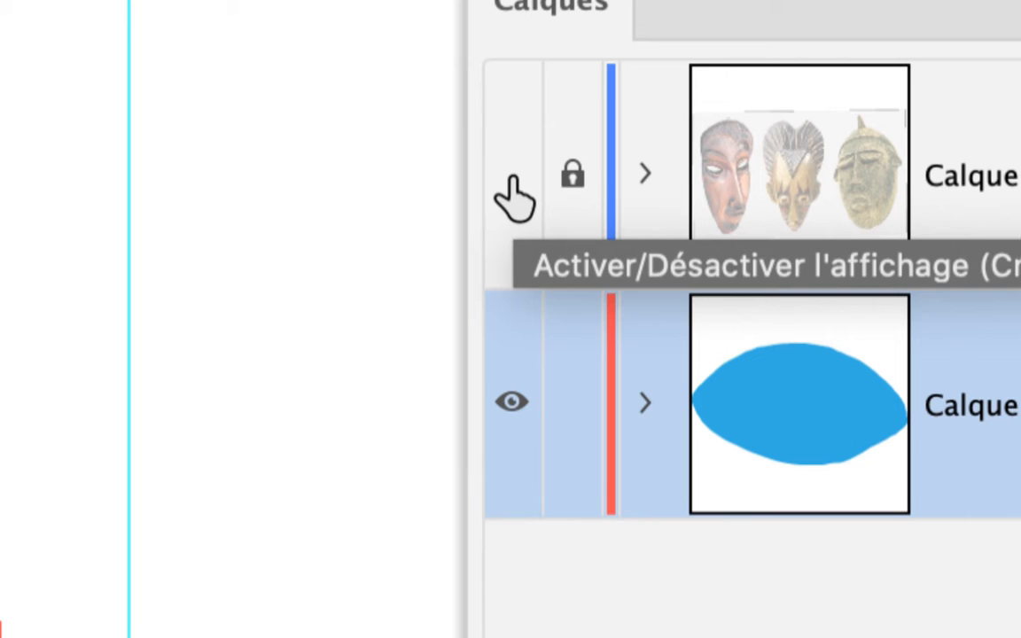
{"action": "left_click", "coordinate": [511, 178]}
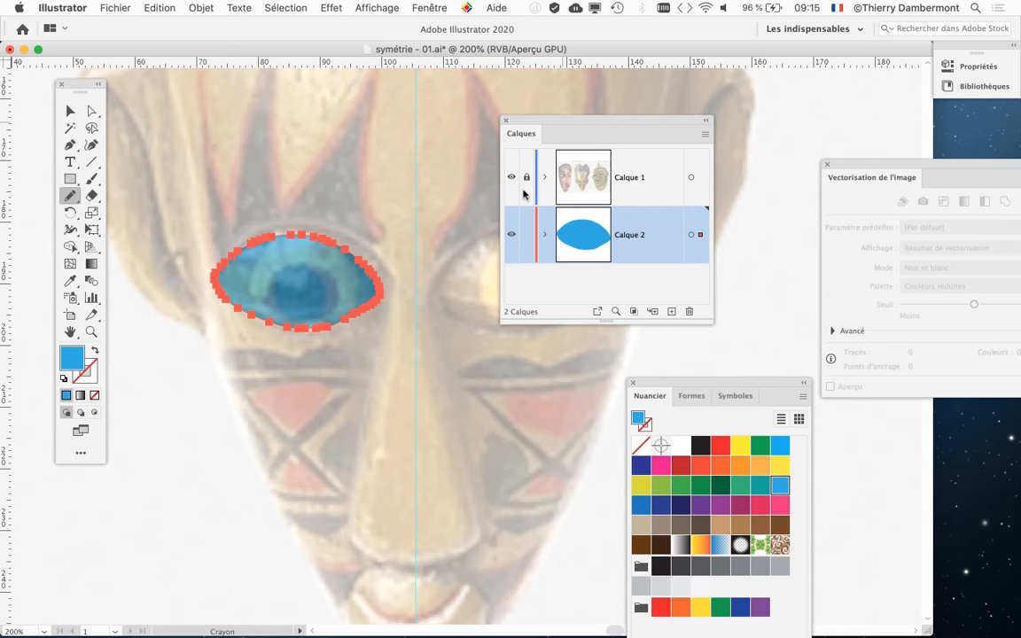
Step: Enlarge the Calques panel, expand Calque 2 to list its objects, and lock its <Repère> guide
{"action": "left_click_drag", "start_coordinate": [657, 124], "coordinate": [629, 88]}
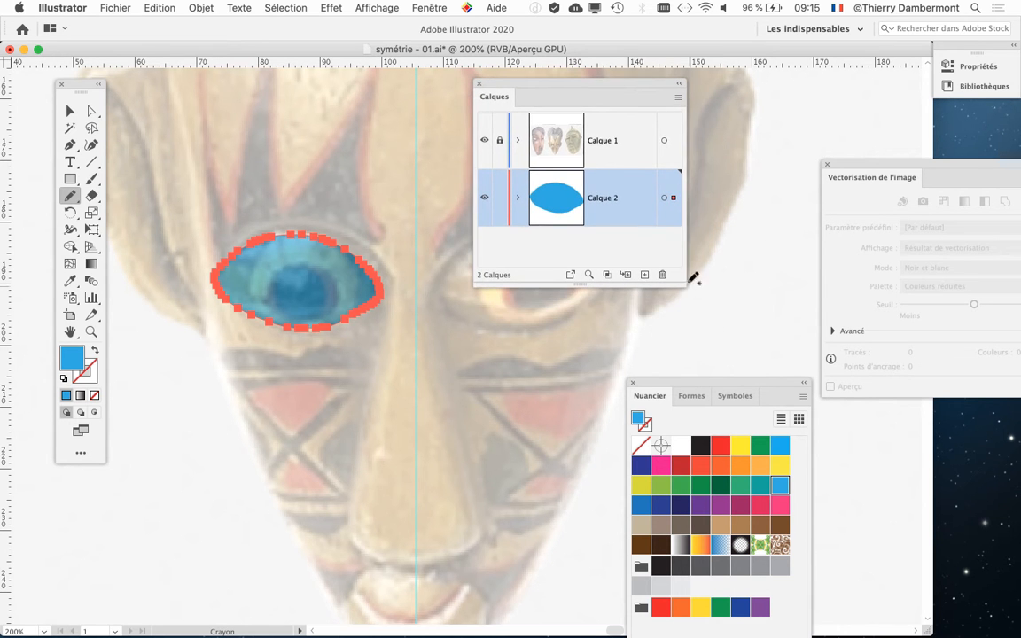
{"action": "left_click_drag", "start_coordinate": [682, 284], "coordinate": [700, 427]}
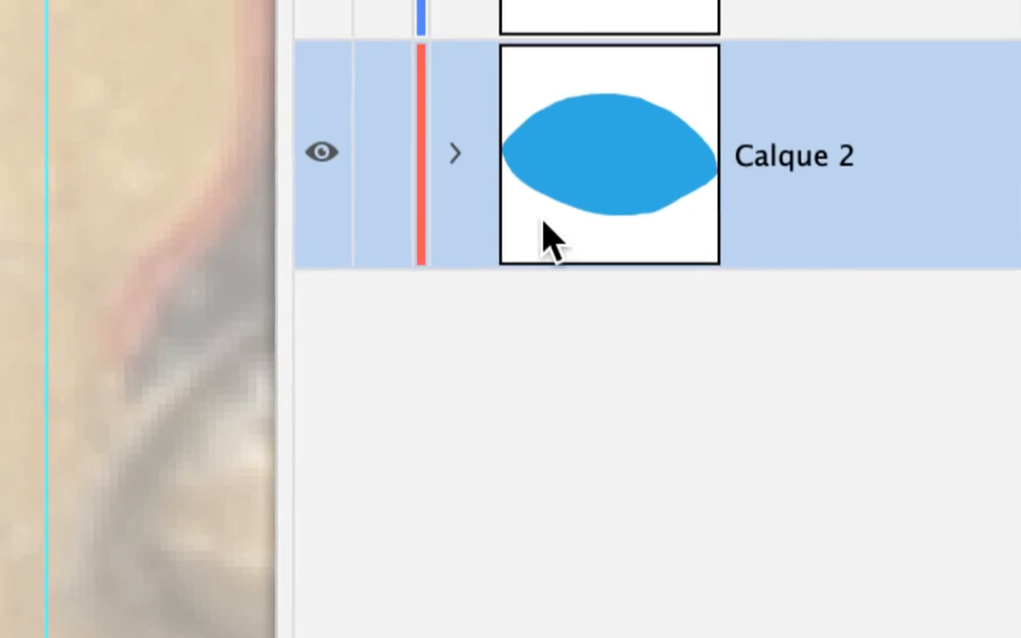
{"action": "left_click", "coordinate": [517, 200]}
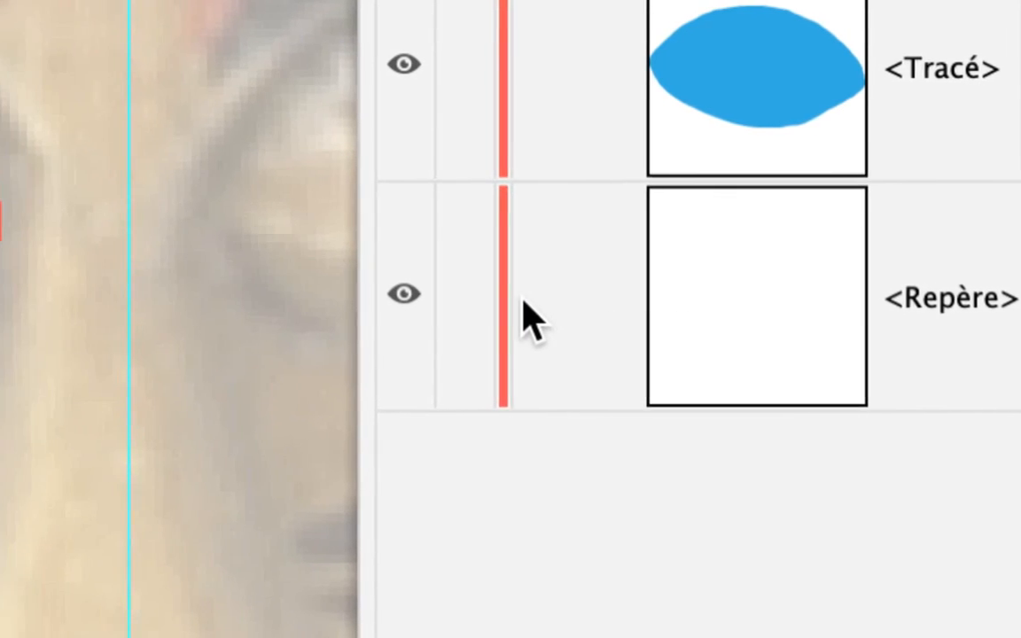
{"action": "left_click", "coordinate": [200, 305]}
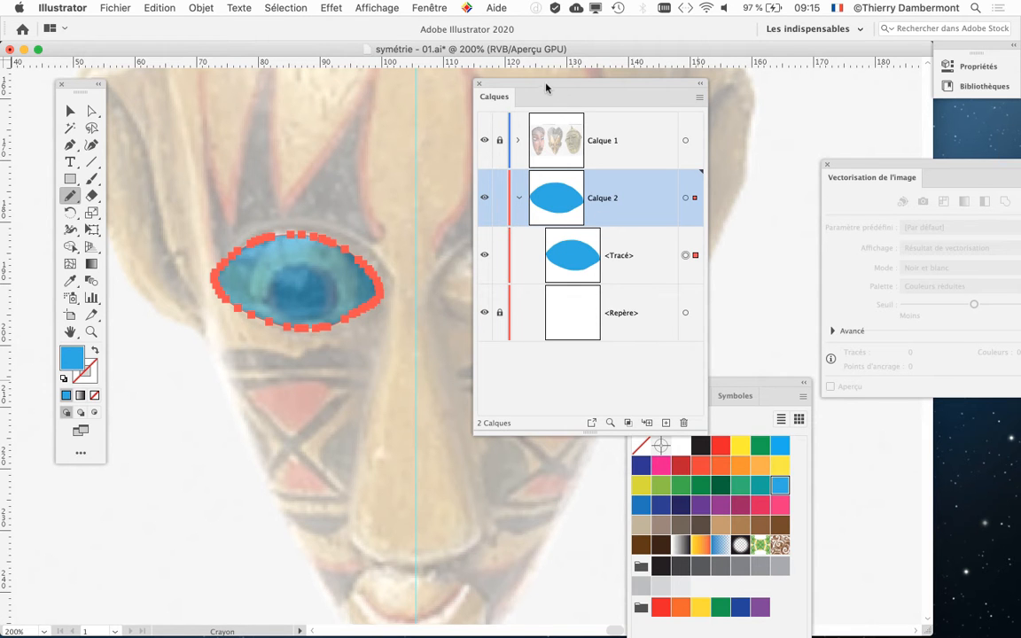
Step: Rearrange the Calques and Nuancier panels so that both are accessible and the traced eye stays clear
{"action": "left_click_drag", "start_coordinate": [546, 87], "coordinate": [492, 83]}
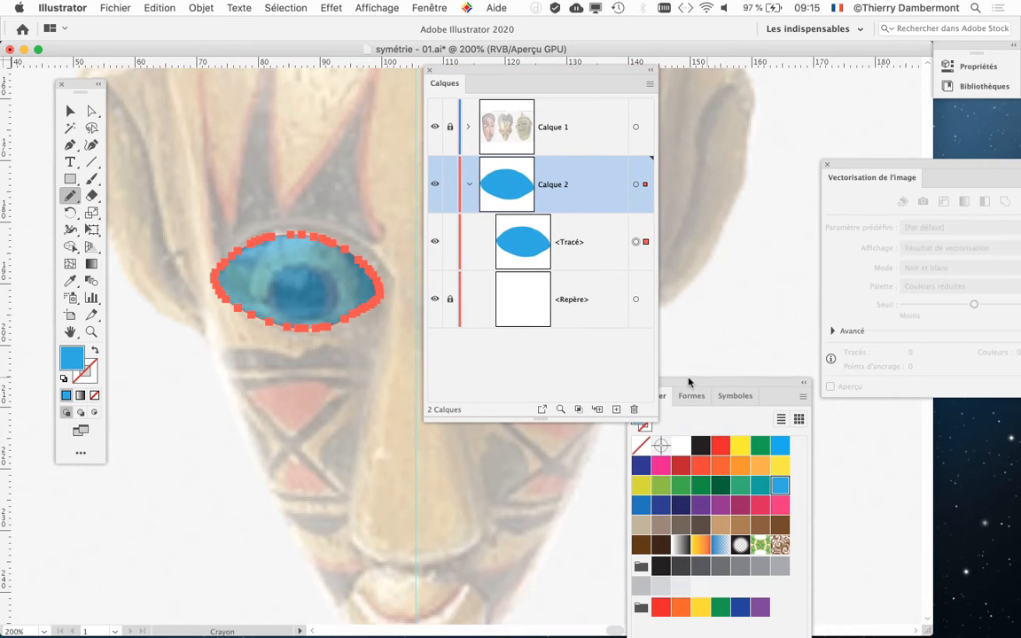
{"action": "left_click_drag", "start_coordinate": [697, 387], "coordinate": [893, 481]}
{"action": "left_click_drag", "start_coordinate": [501, 78], "coordinate": [625, 94]}
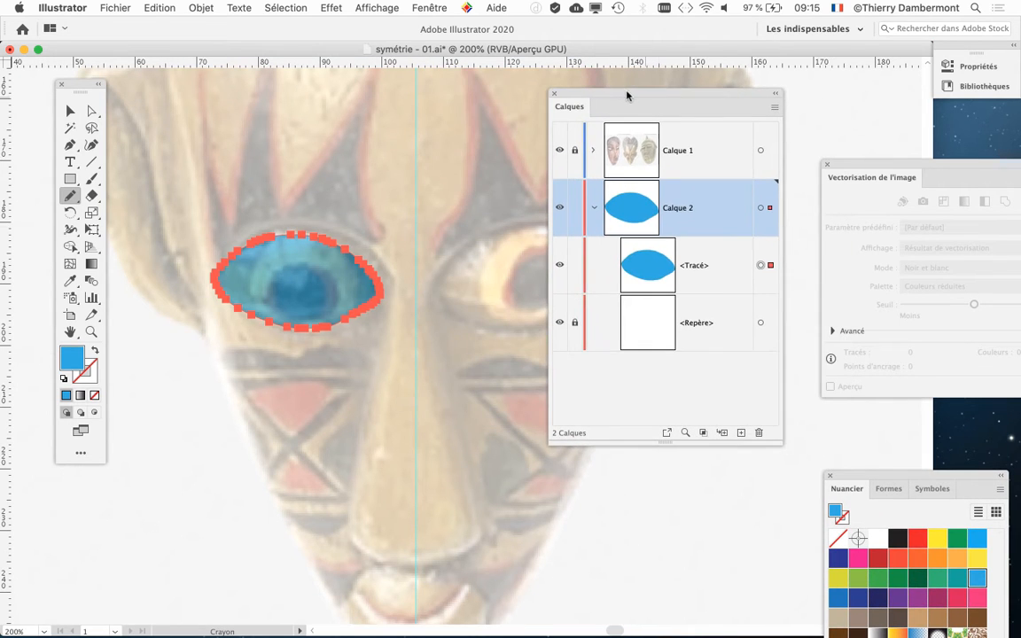
Step: Simplify the blue left-hand eye's path with Simplifier, setting the curve simplification to 30% in the detailed options
{"action": "left_click", "coordinate": [71, 110]}
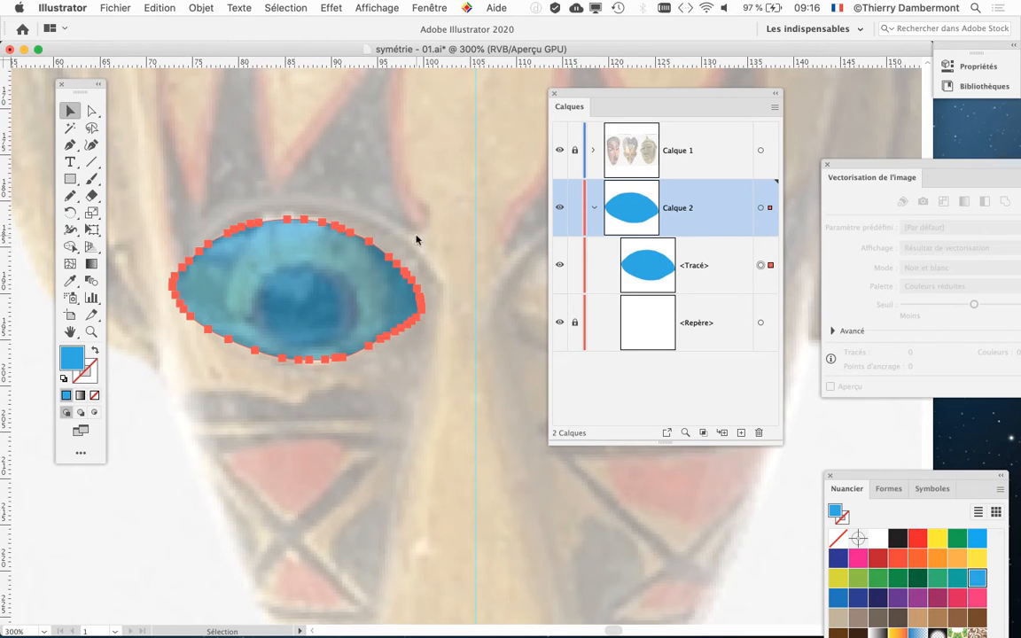
{"action": "left_click_drag", "start_coordinate": [580, 94], "coordinate": [659, 95]}
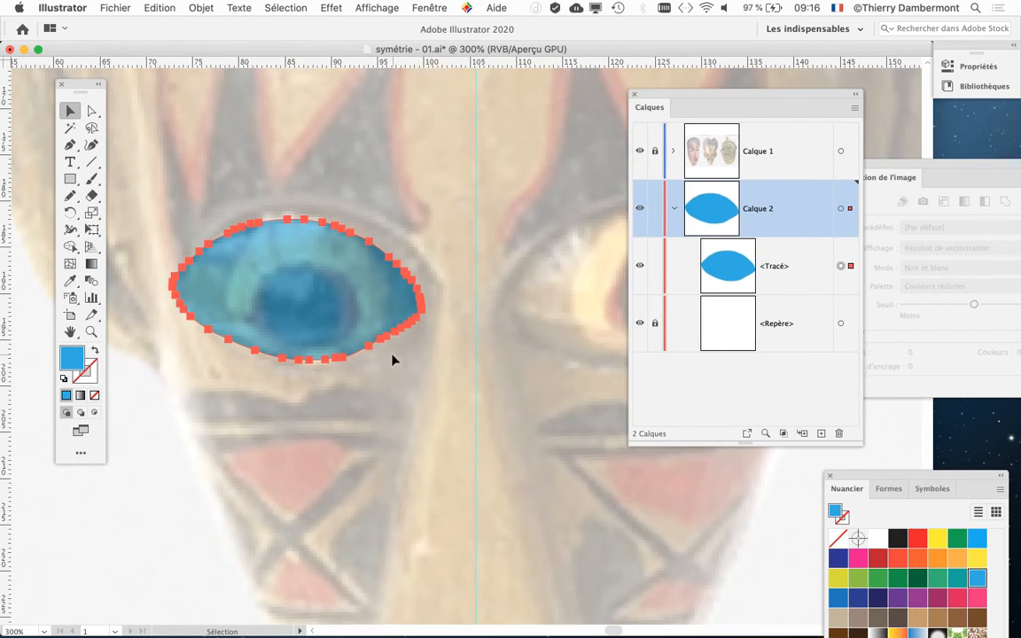
{"action": "left_click_drag", "start_coordinate": [307, 251], "coordinate": [291, 201]}
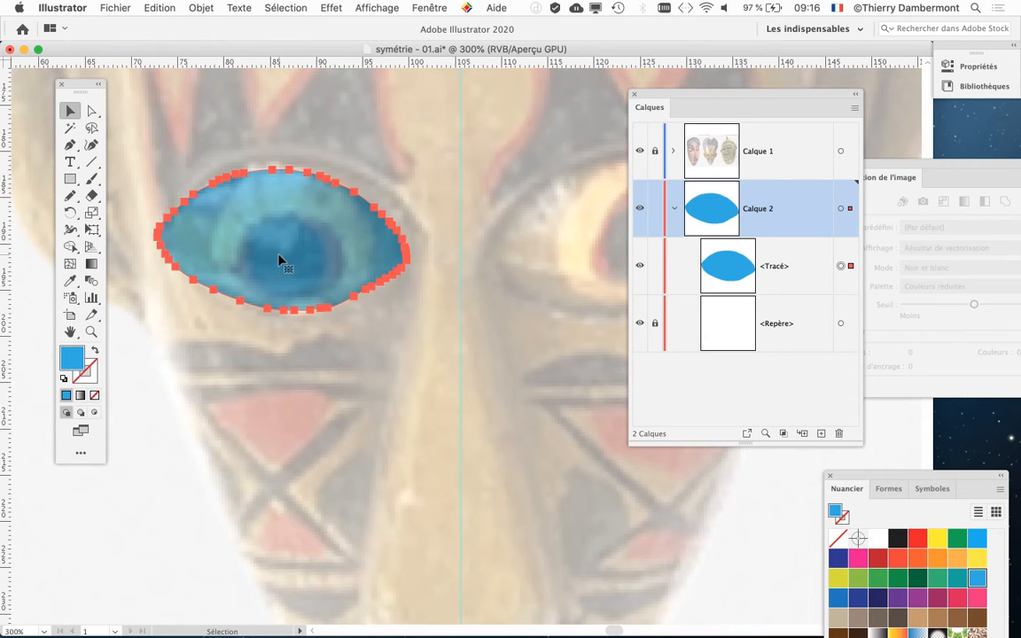
{"action": "left_click", "coordinate": [201, 8]}
{"action": "mouse_move", "coordinate": [239, 324]}
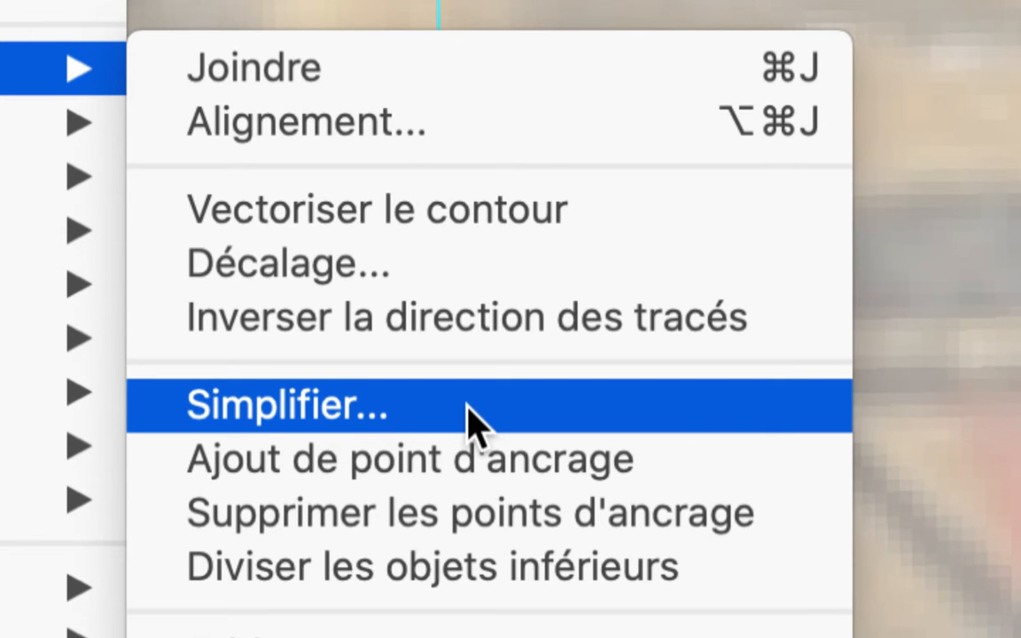
{"action": "left_click", "coordinate": [467, 407]}
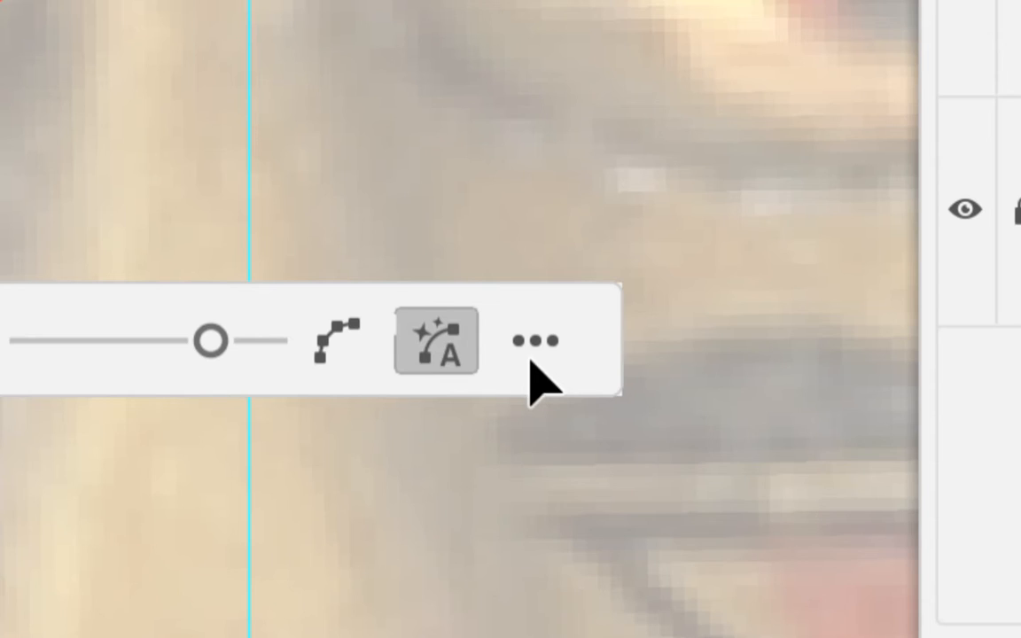
{"action": "left_click", "coordinate": [532, 356]}
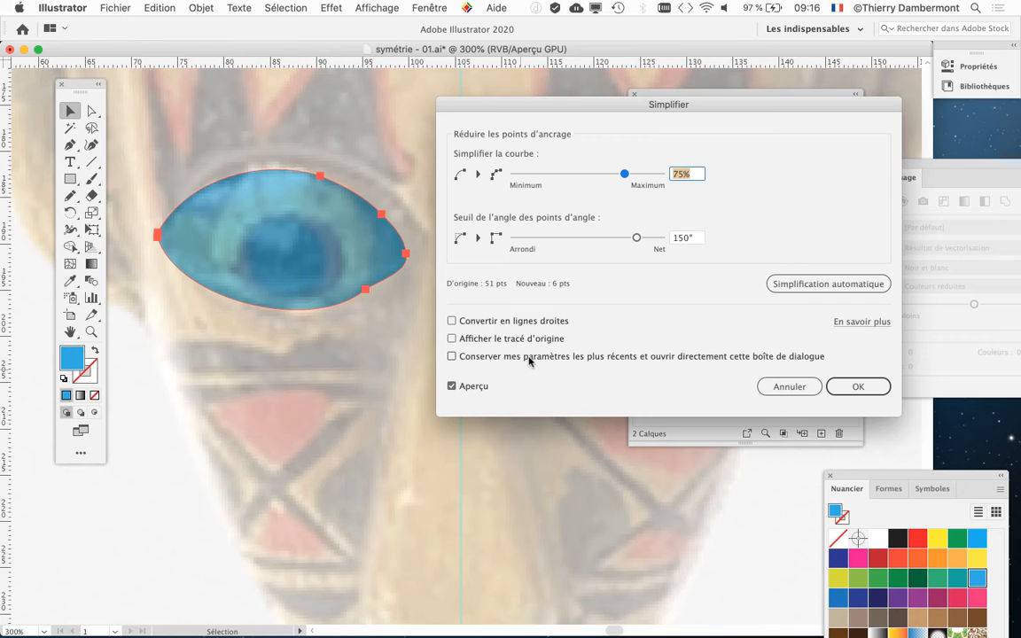
{"action": "left_click_drag", "start_coordinate": [616, 179], "coordinate": [556, 189]}
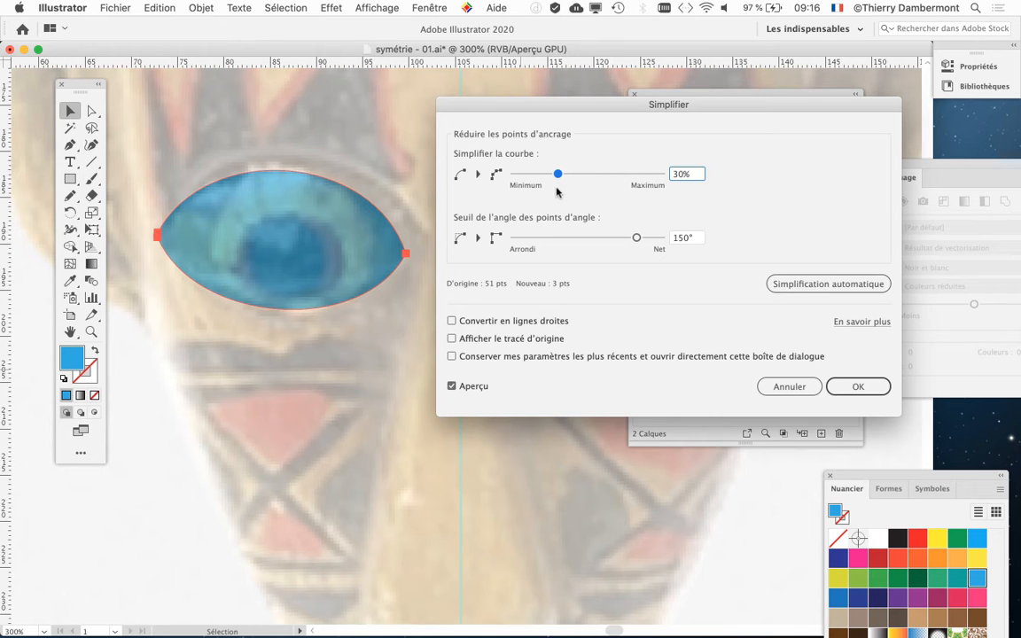
{"action": "left_click", "coordinate": [856, 388]}
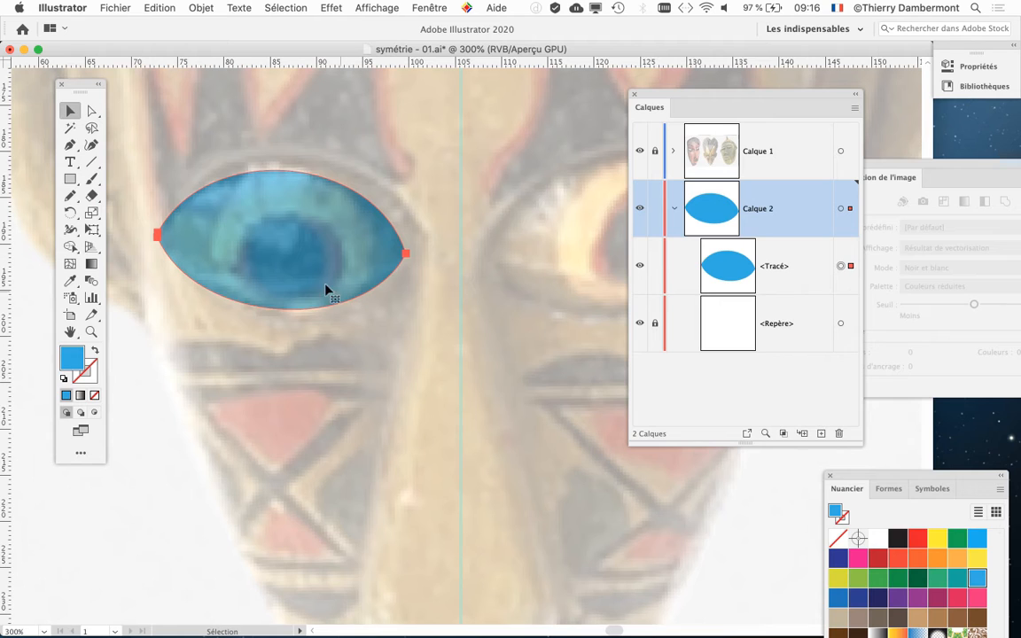
Step: Raise the outer corner anchor of the blue eye about 4 mm, and move the whole eye down about 2 mm
{"action": "left_click_drag", "start_coordinate": [656, 96], "coordinate": [736, 91]}
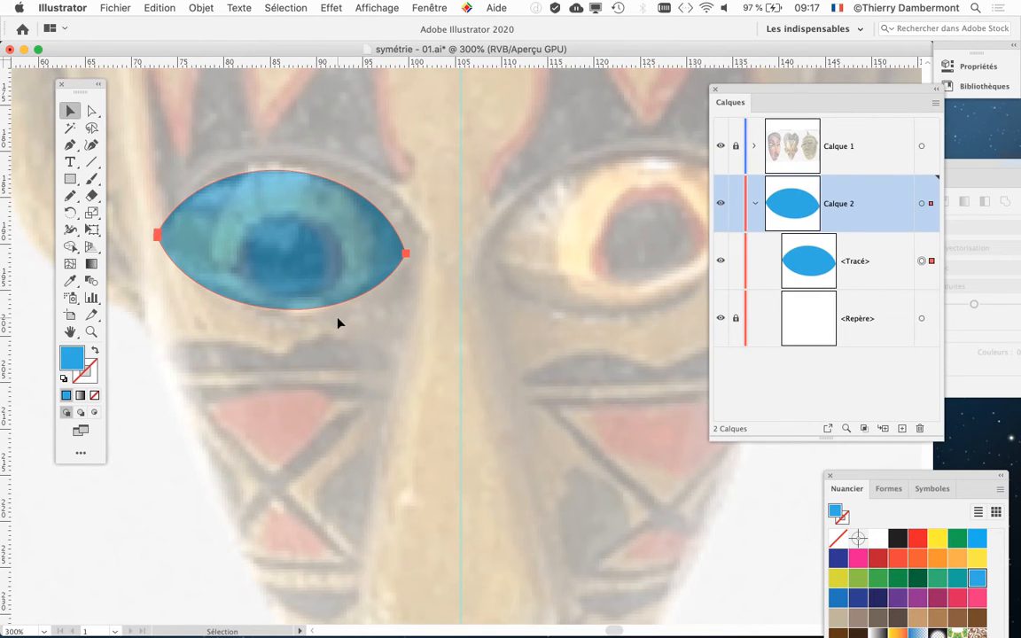
{"action": "left_click", "coordinate": [93, 112]}
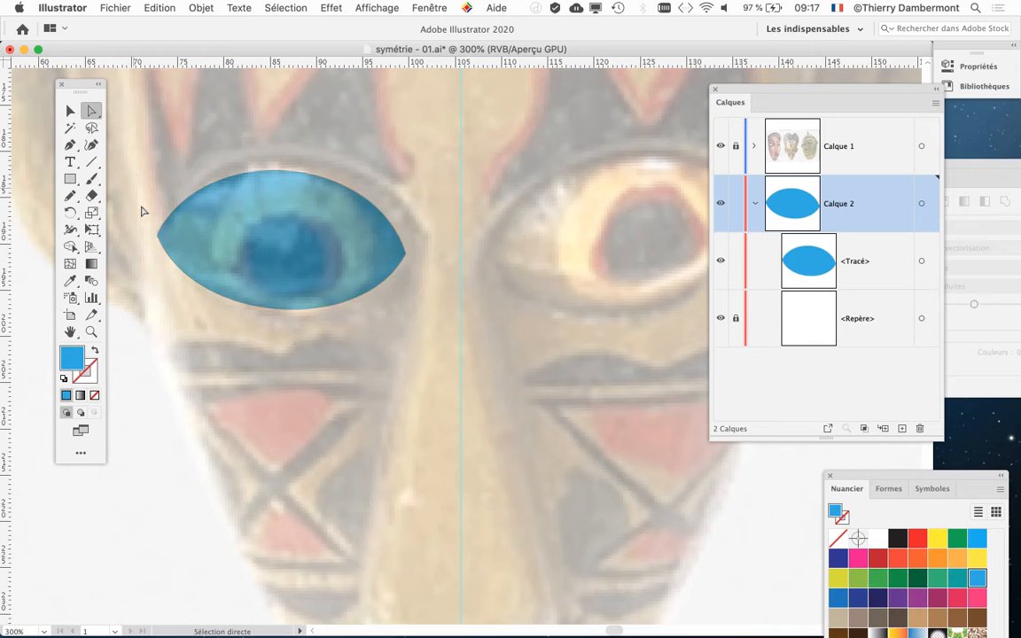
{"action": "left_click", "coordinate": [158, 235]}
{"action": "left_click_drag", "start_coordinate": [157, 236], "coordinate": [164, 198]}
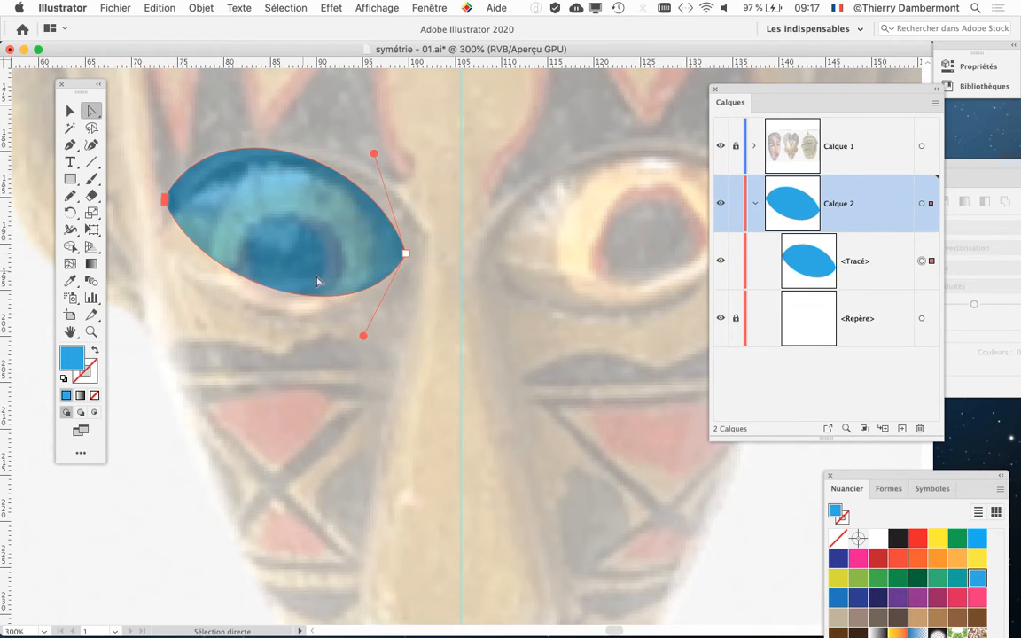
{"action": "left_click", "coordinate": [73, 111]}
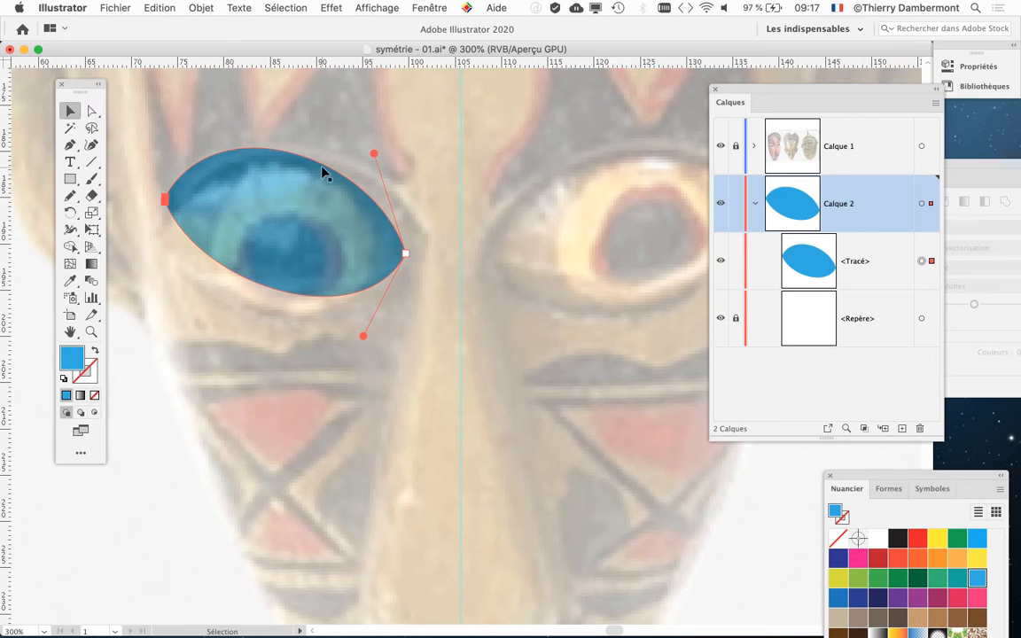
{"action": "left_click", "coordinate": [324, 172]}
{"action": "left_click_drag", "start_coordinate": [324, 172], "coordinate": [324, 189]}
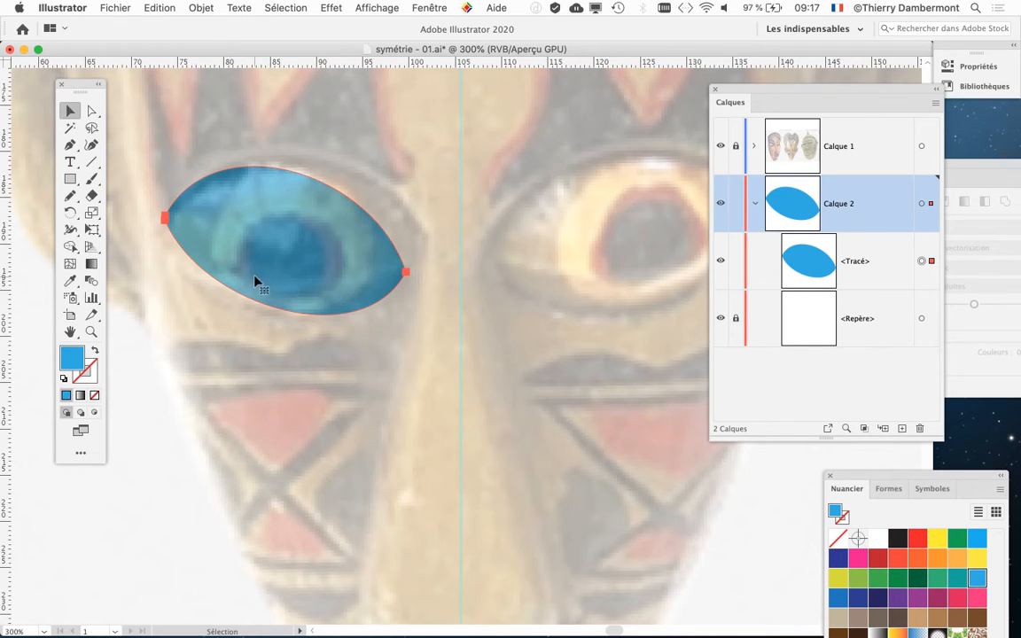
Step: Make a mirrored copy of the blue eye about the vertical axis and place it over the mask's right-hand eye
{"action": "left_click", "coordinate": [224, 307]}
{"action": "left_click", "coordinate": [258, 233]}
{"action": "left_click", "coordinate": [202, 8]}
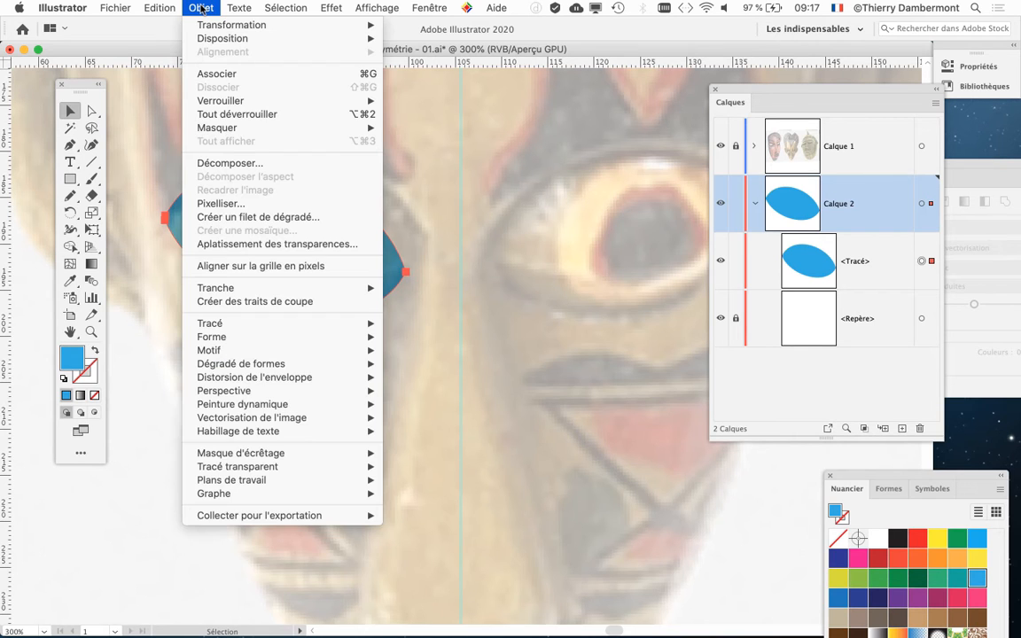
{"action": "mouse_move", "coordinate": [203, 28]}
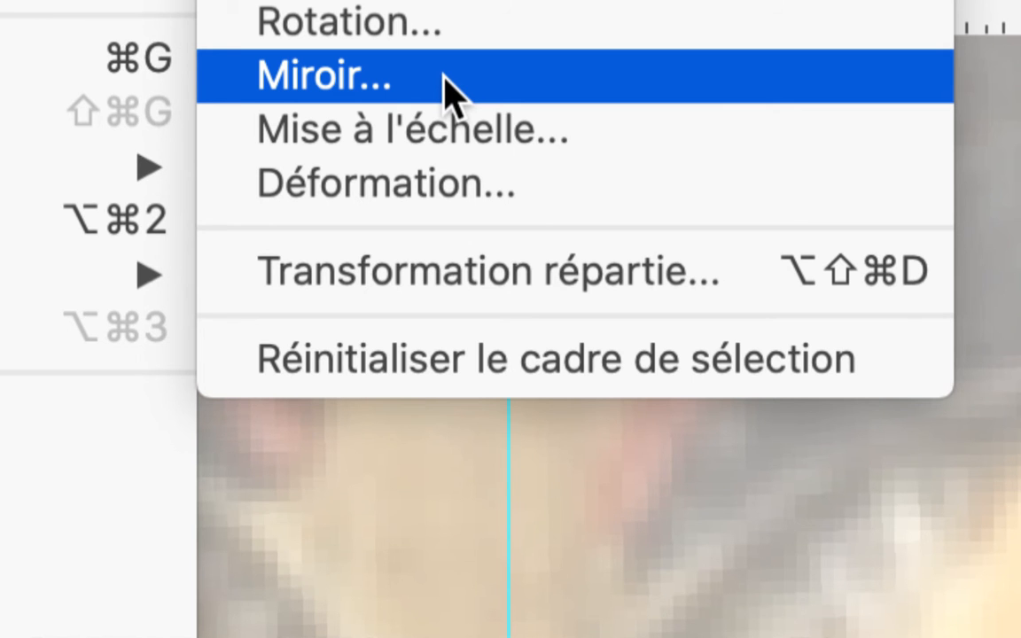
{"action": "left_click", "coordinate": [445, 78]}
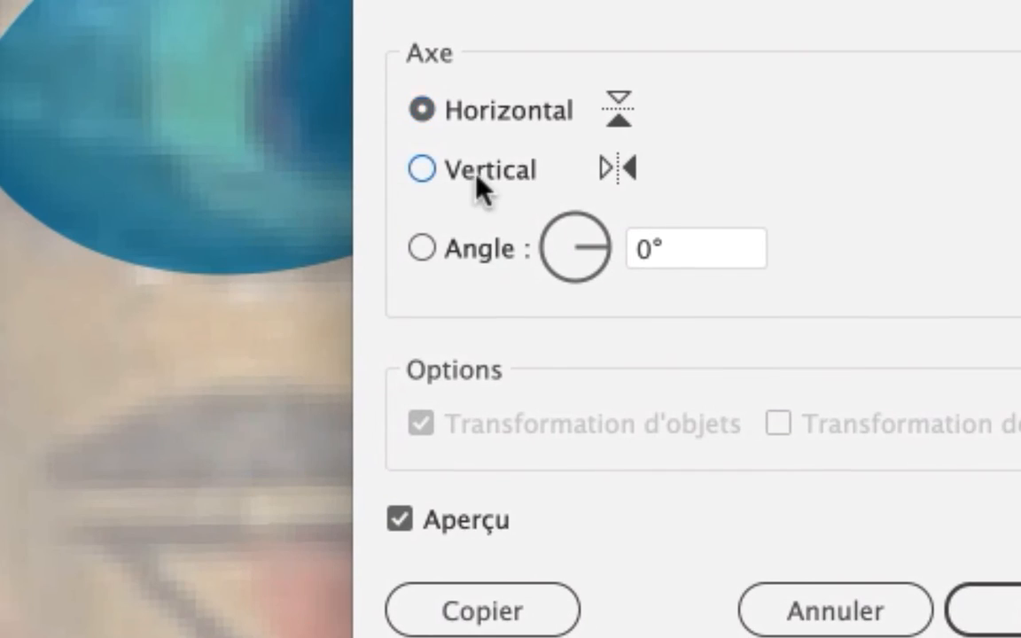
{"action": "left_click", "coordinate": [270, 195]}
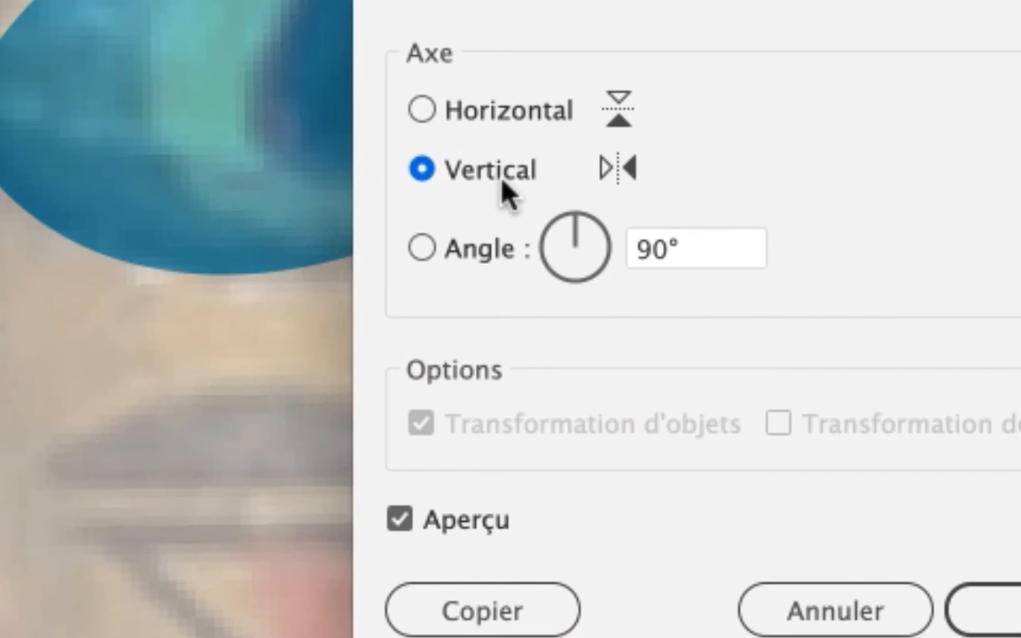
{"action": "left_click", "coordinate": [421, 523]}
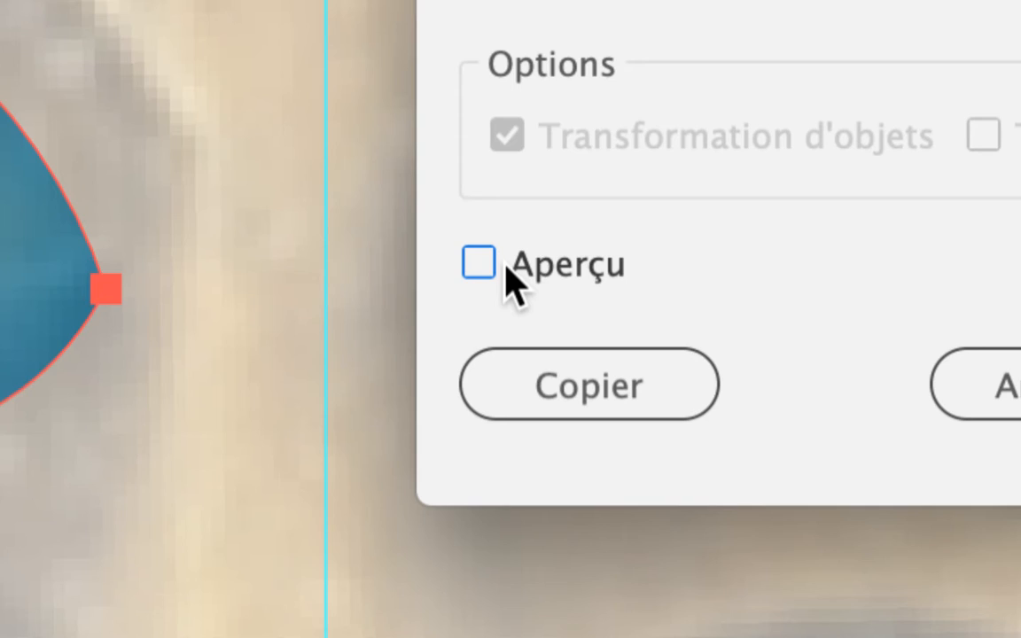
{"action": "left_click", "coordinate": [497, 271]}
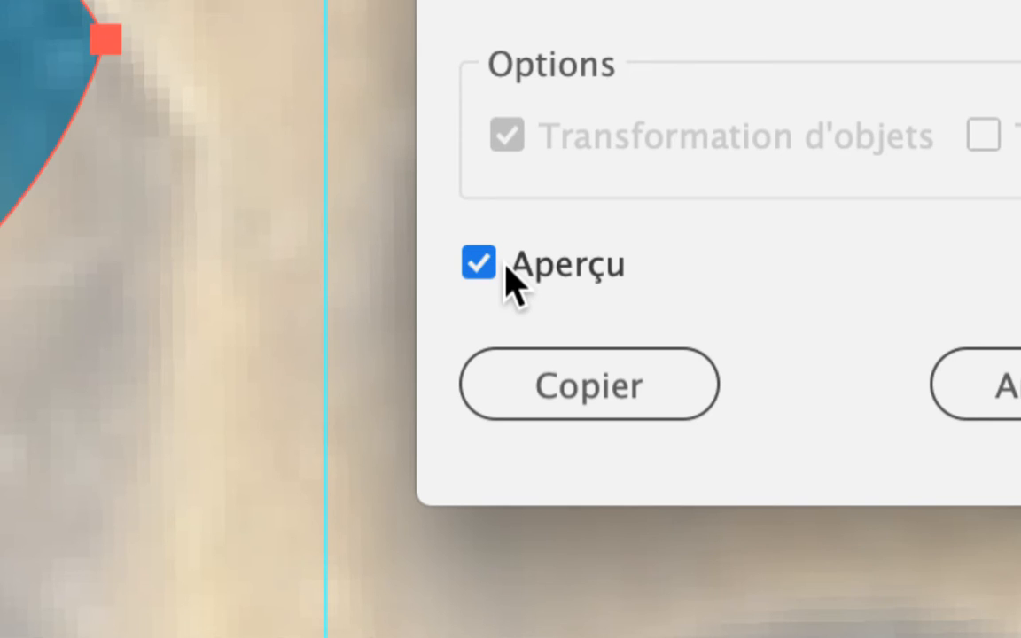
{"action": "left_click", "coordinate": [602, 385]}
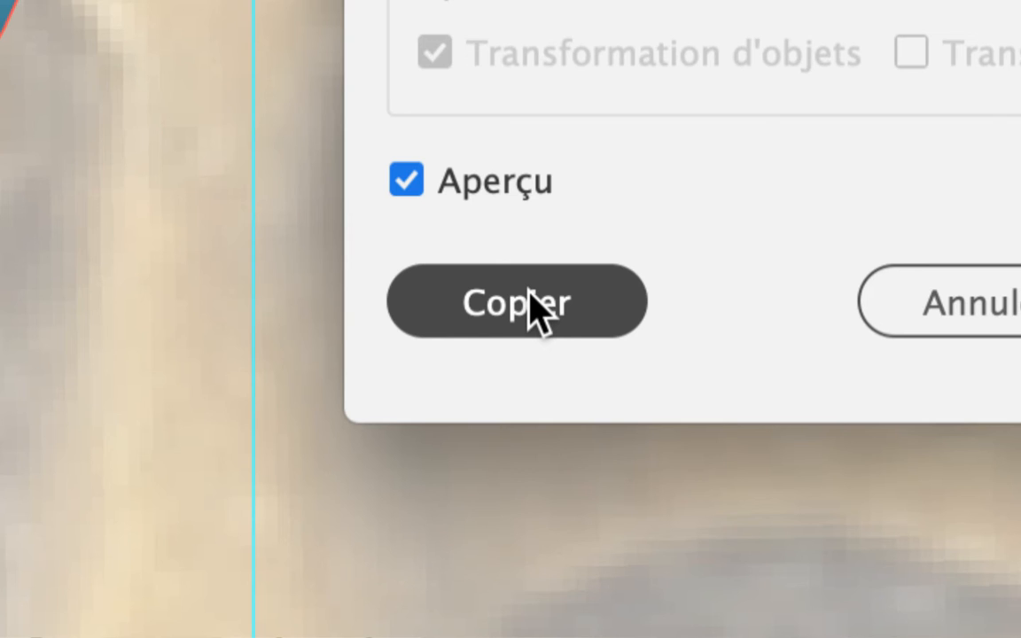
{"action": "left_click", "coordinate": [535, 306]}
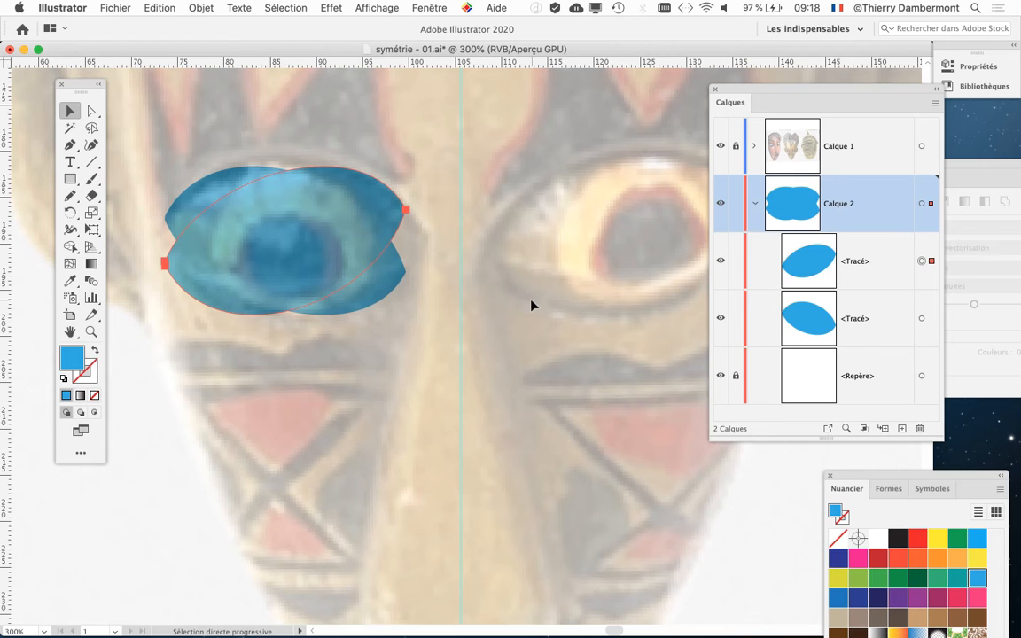
{"action": "left_click", "coordinate": [68, 111]}
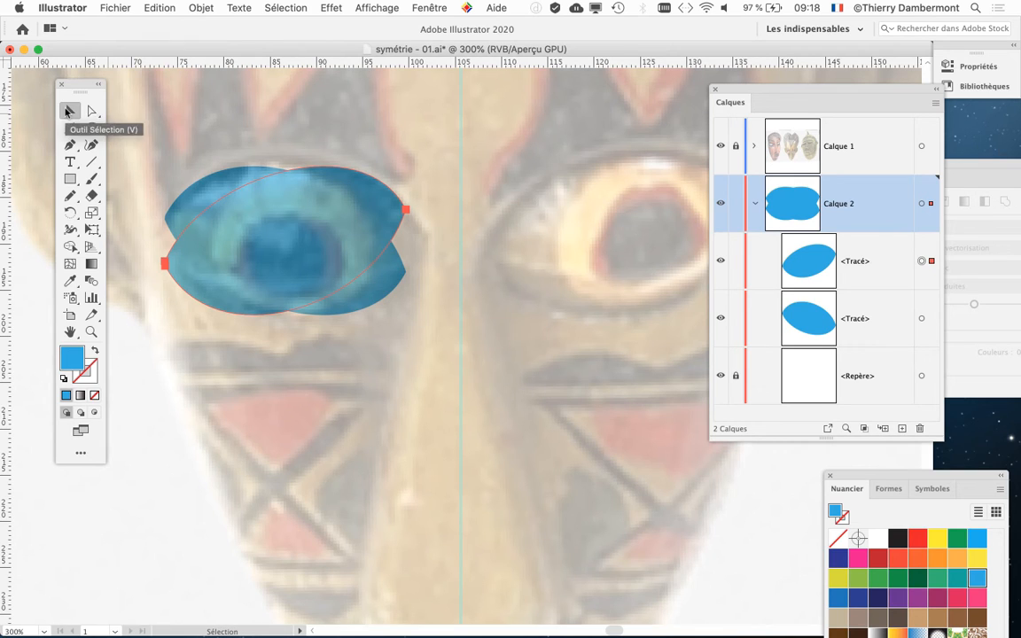
{"action": "left_click_drag", "start_coordinate": [244, 244], "coordinate": [572, 248]}
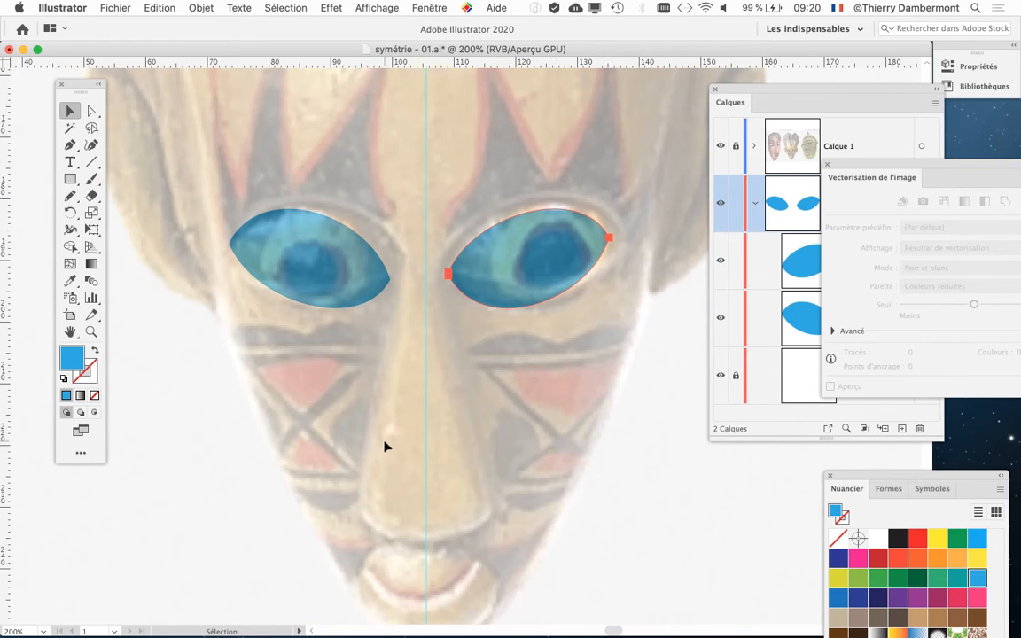
Step: Trace the left half of the mask's nose with the Pencil tool as a closed shape about 13 mm wide and 45 mm high, overlapping the centre guide
{"action": "left_click", "coordinate": [383, 440], "text": "super"}
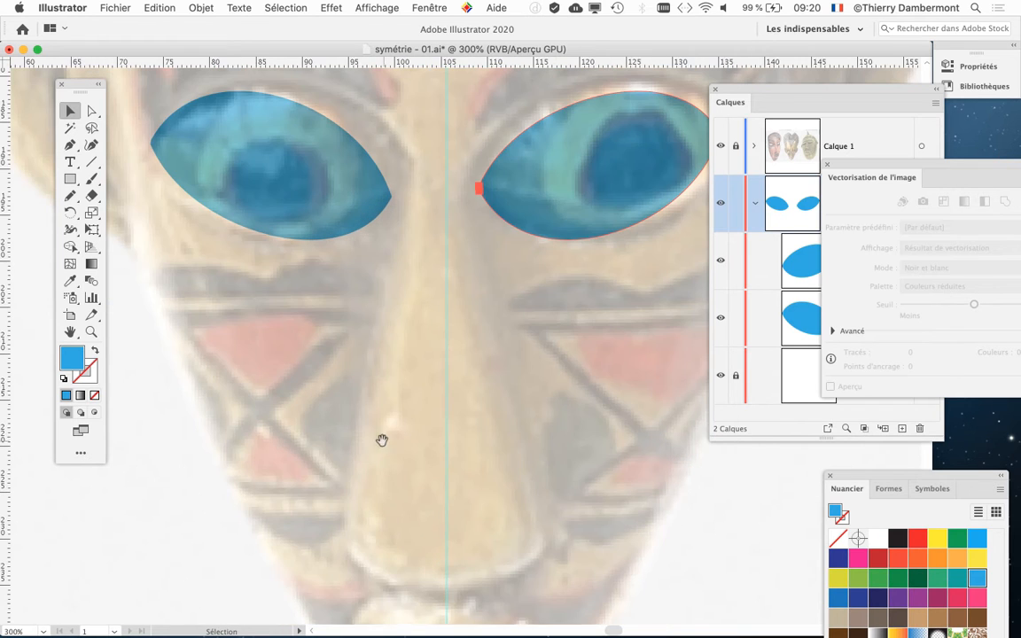
{"action": "left_click_drag", "start_coordinate": [383, 439], "coordinate": [311, 380]}
{"action": "left_click", "coordinate": [71, 195]}
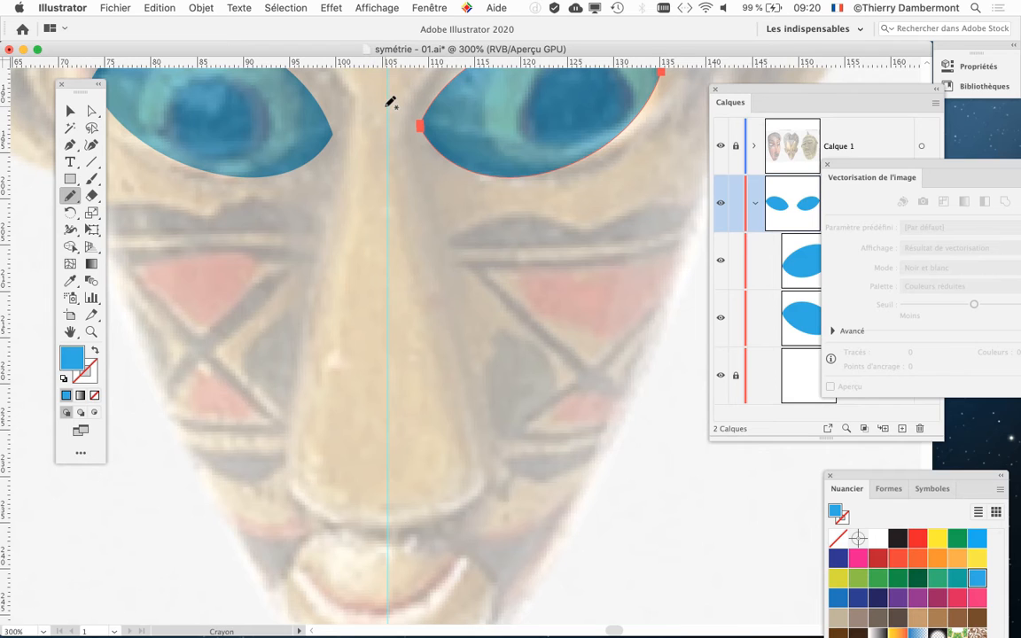
{"action": "mouse_move", "coordinate": [387, 106]}
{"action": "left_mouse_down"}
{"action": "mouse_move", "coordinate": [365, 124]}
{"action": "mouse_move", "coordinate": [295, 483]}
{"action": "mouse_move", "coordinate": [342, 518]}
{"action": "mouse_move", "coordinate": [386, 521]}
{"action": "mouse_move", "coordinate": [406, 262]}
{"action": "mouse_move", "coordinate": [390, 104]}
{"action": "left_mouse_up"}
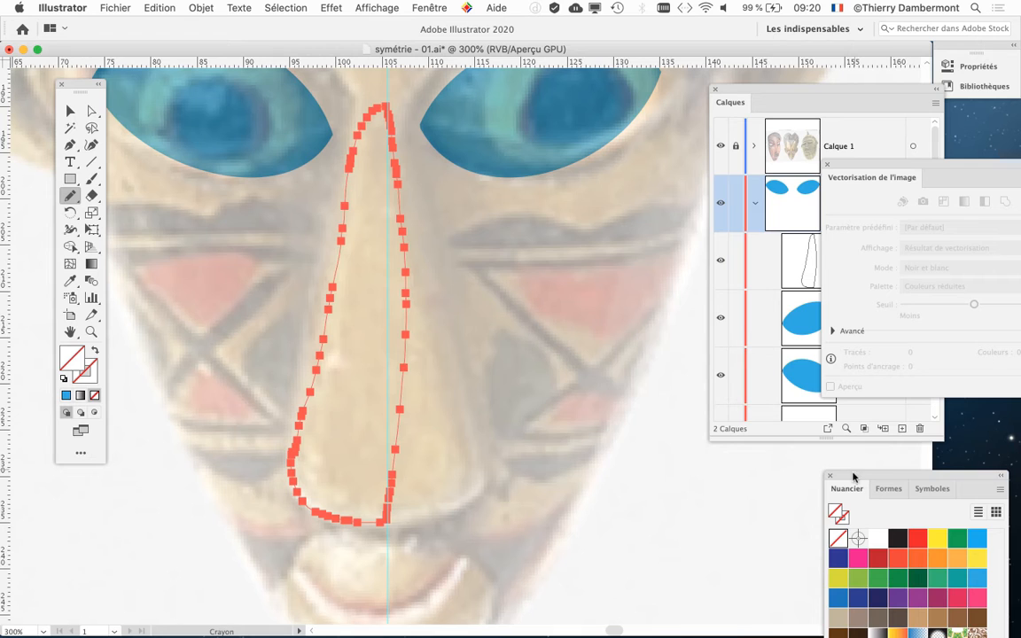
Step: Fill the traced left half of the nose with the purple swatch and switch to the Selection tool
{"action": "left_click_drag", "start_coordinate": [966, 489], "coordinate": [692, 199]}
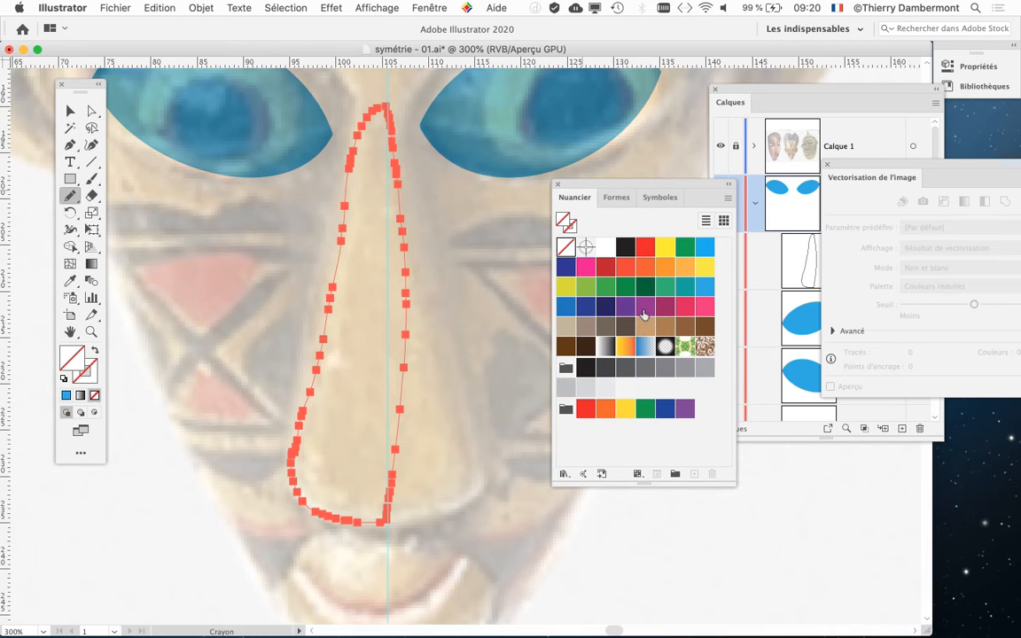
{"action": "left_click", "coordinate": [644, 308]}
{"action": "left_click_drag", "start_coordinate": [578, 185], "coordinate": [627, 380]}
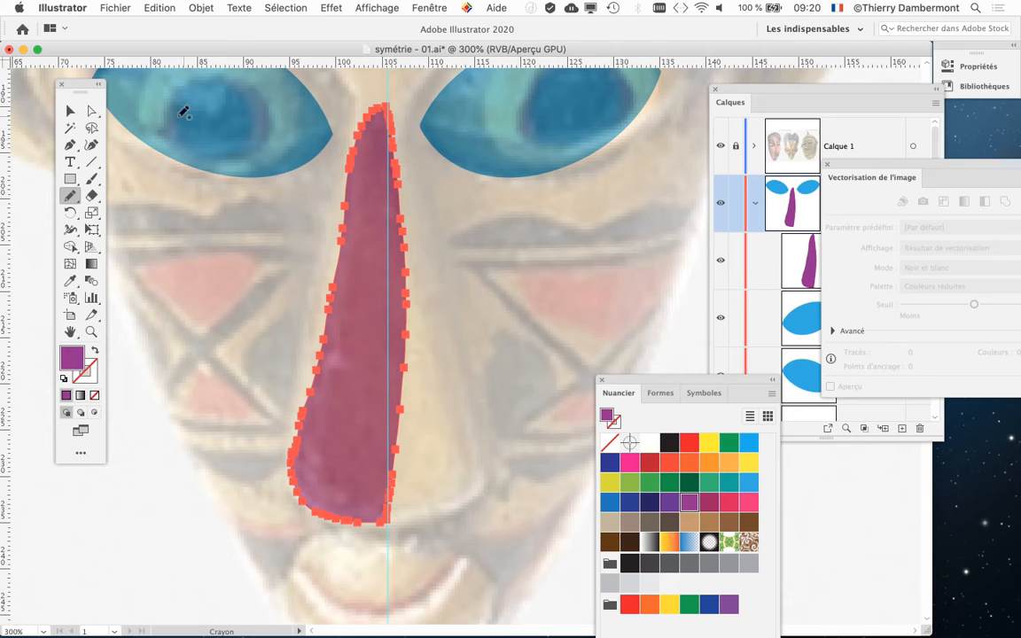
{"action": "left_click", "coordinate": [70, 110]}
{"action": "left_click_drag", "start_coordinate": [80, 84], "coordinate": [51, 99]}
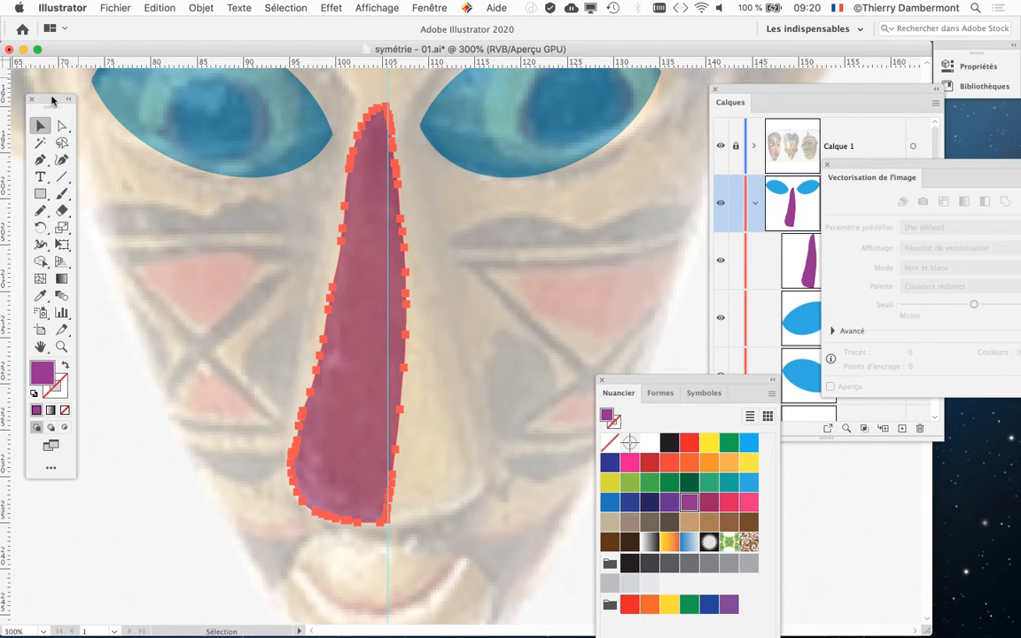
Step: Make a mirrored copy of the purple nose half about the vertical axis and place it as the nose's right half, overlapping at the guide
{"action": "left_click", "coordinate": [207, 7]}
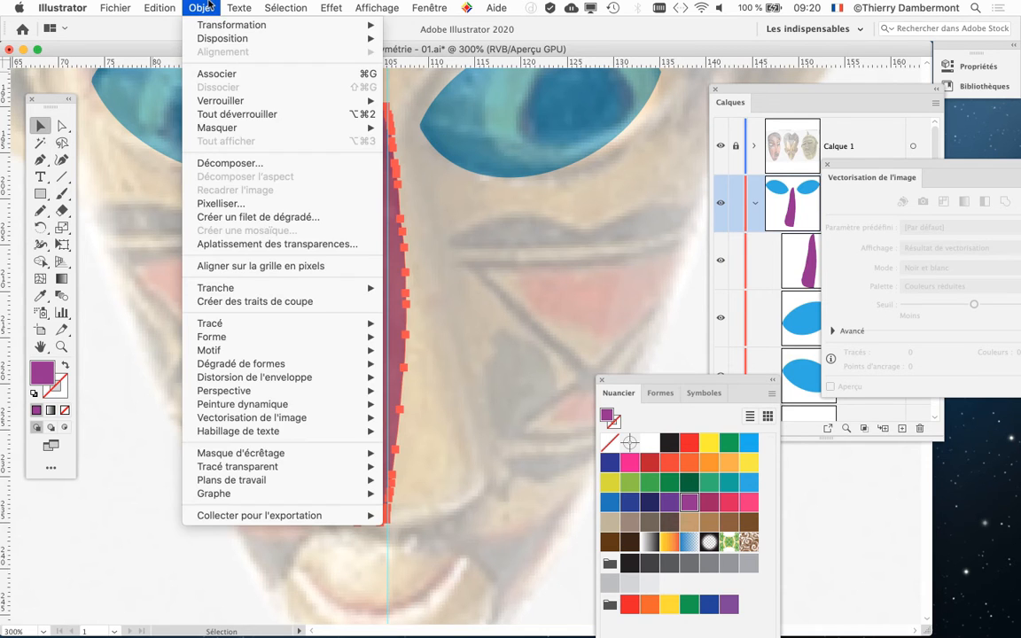
{"action": "left_click", "coordinate": [209, 7]}
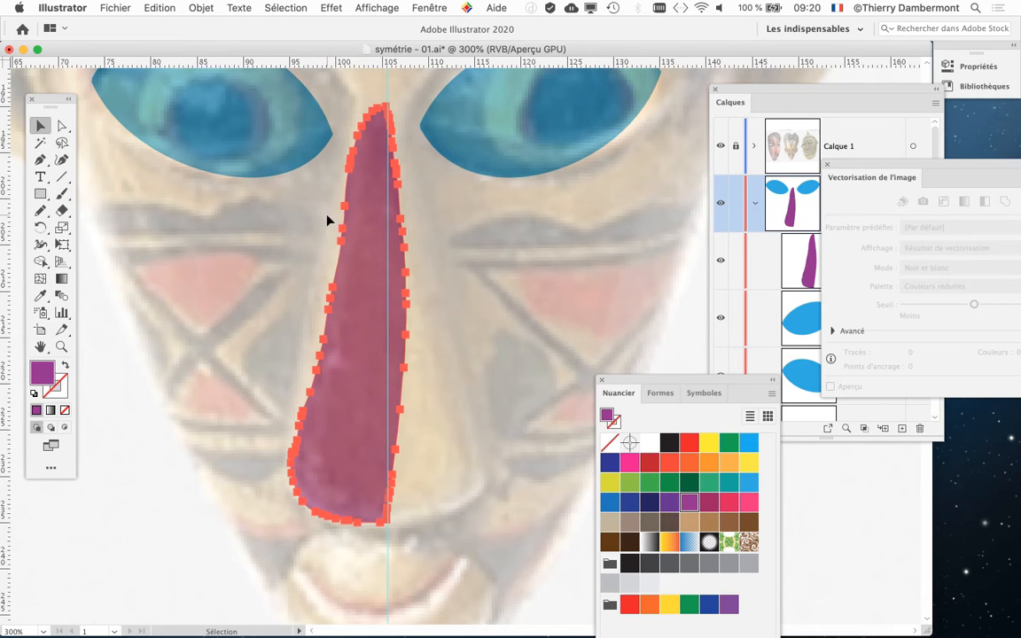
{"action": "left_click", "coordinate": [206, 8]}
{"action": "mouse_move", "coordinate": [195, 27]}
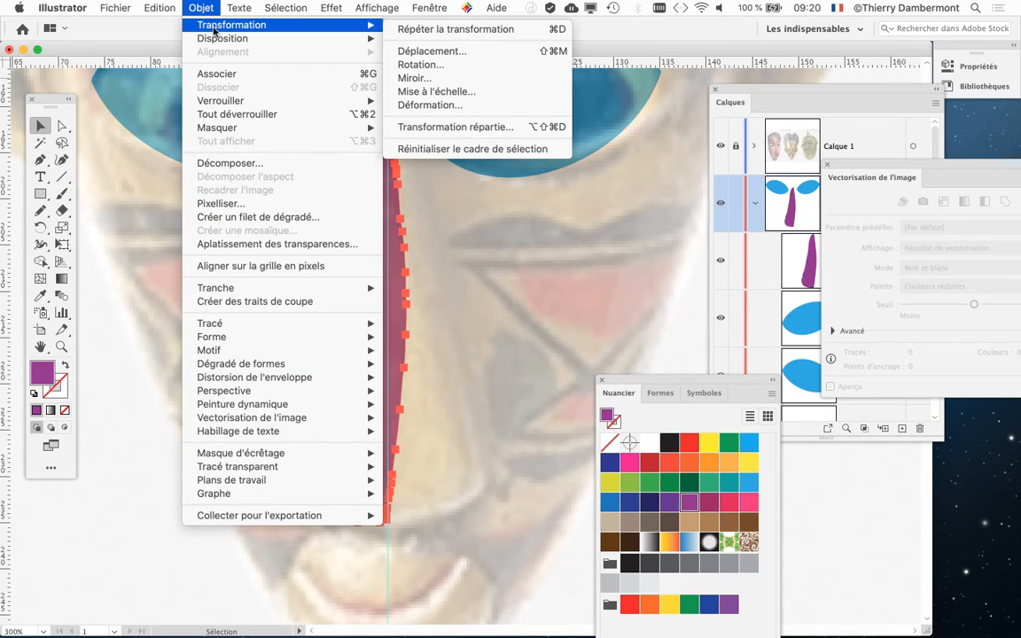
{"action": "left_click", "coordinate": [443, 78]}
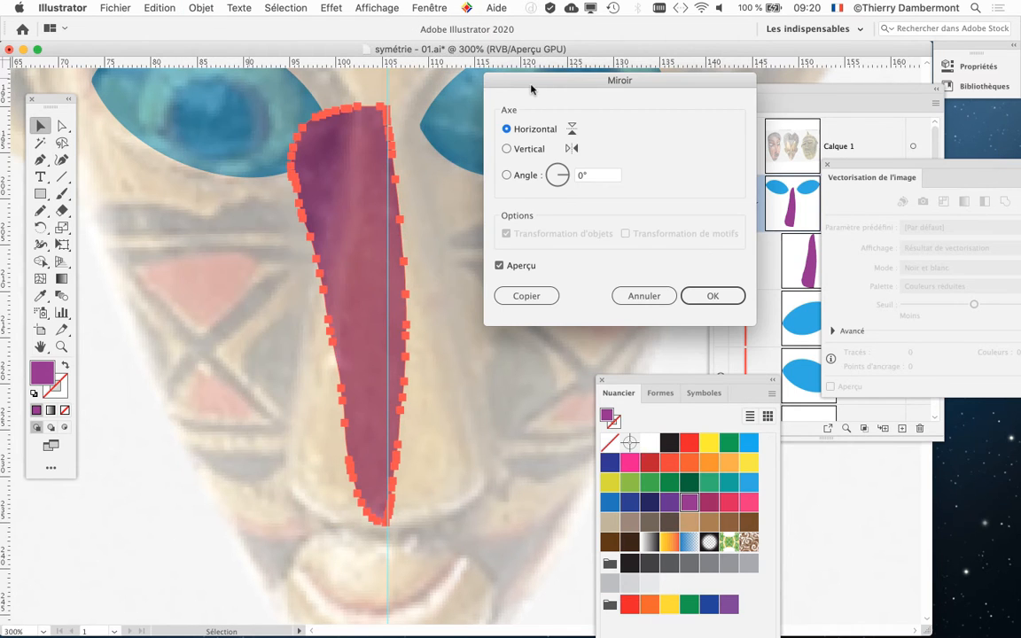
{"action": "left_click_drag", "start_coordinate": [488, 80], "coordinate": [556, 74]}
{"action": "left_click", "coordinate": [594, 147]}
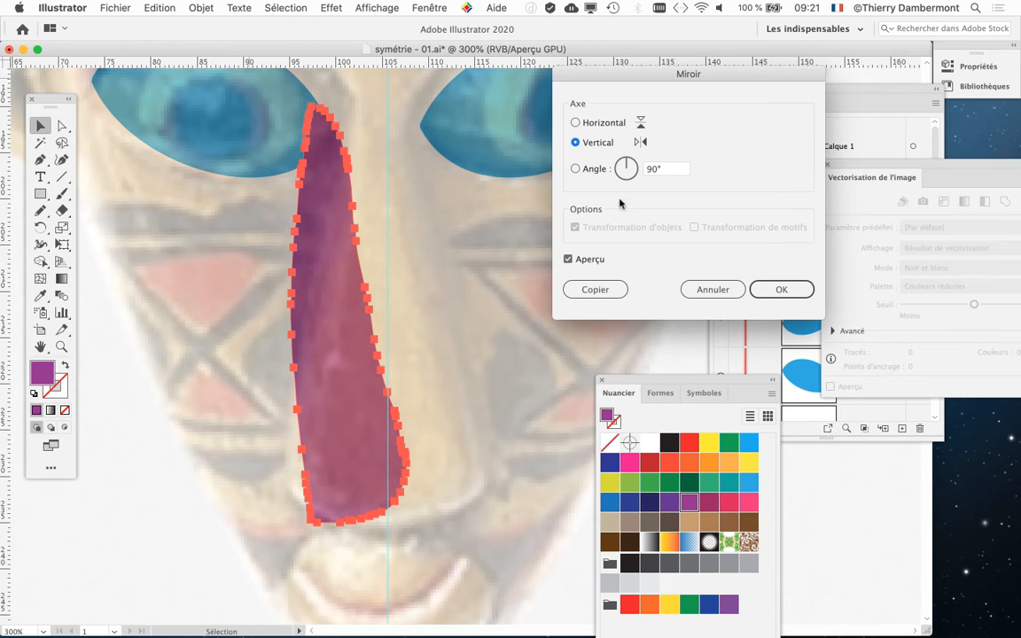
{"action": "left_click", "coordinate": [592, 289]}
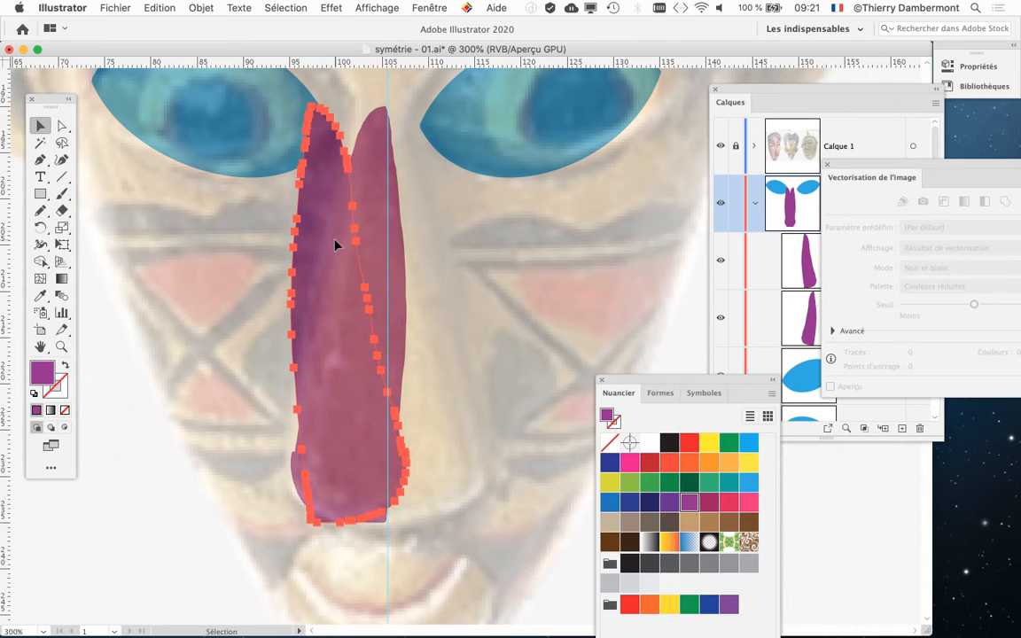
{"action": "left_click_drag", "start_coordinate": [337, 244], "coordinate": [411, 251]}
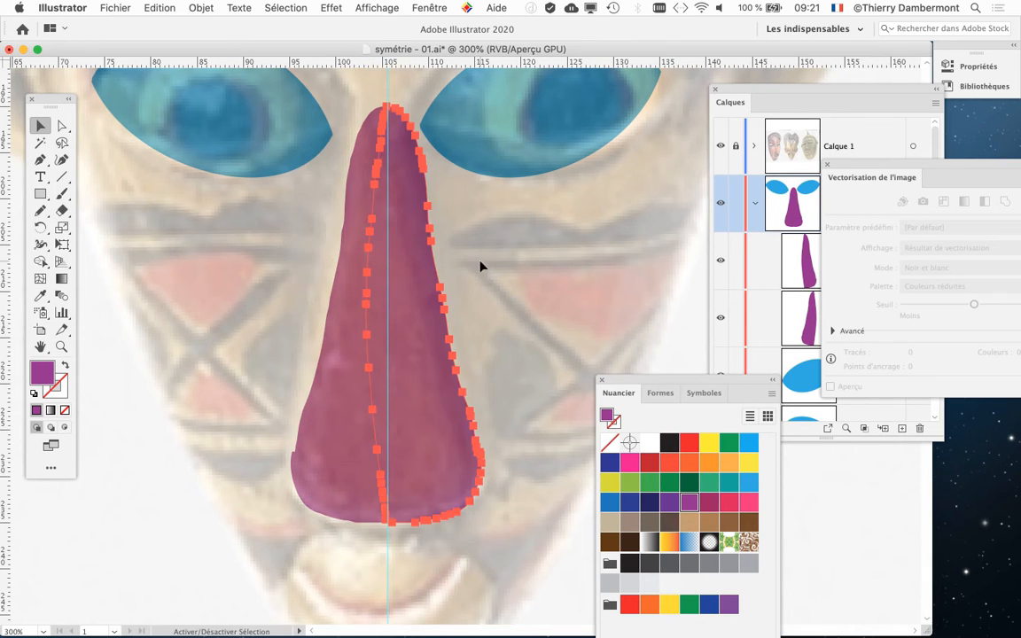
Step: Delete the blue shape over the mask's right-hand eye
{"action": "scroll", "coordinate": [519, 335], "scroll_direction": "up", "scroll_amount": 5}
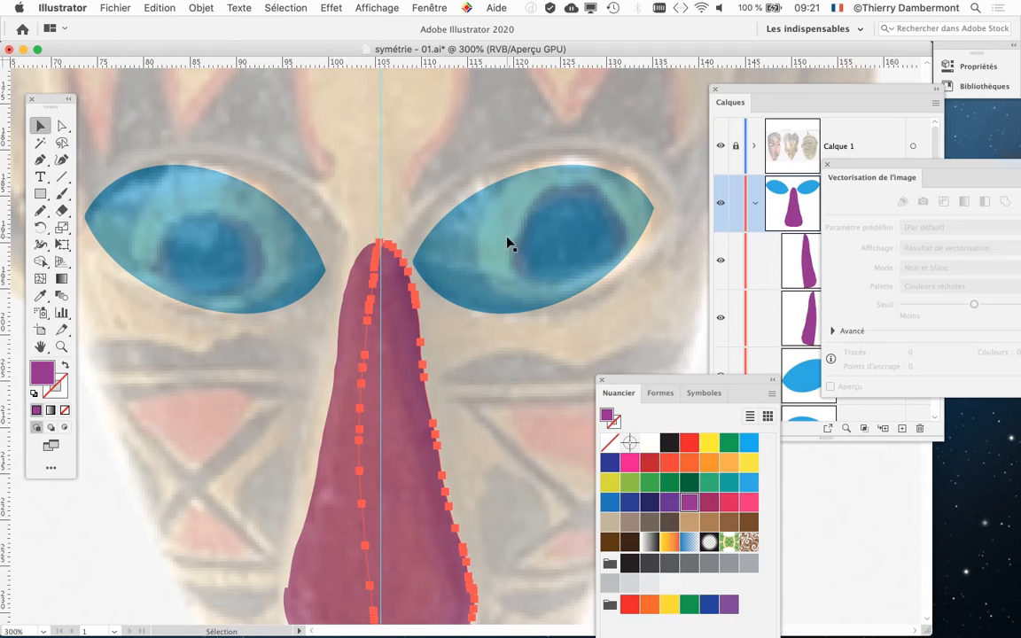
{"action": "left_click", "coordinate": [510, 242]}
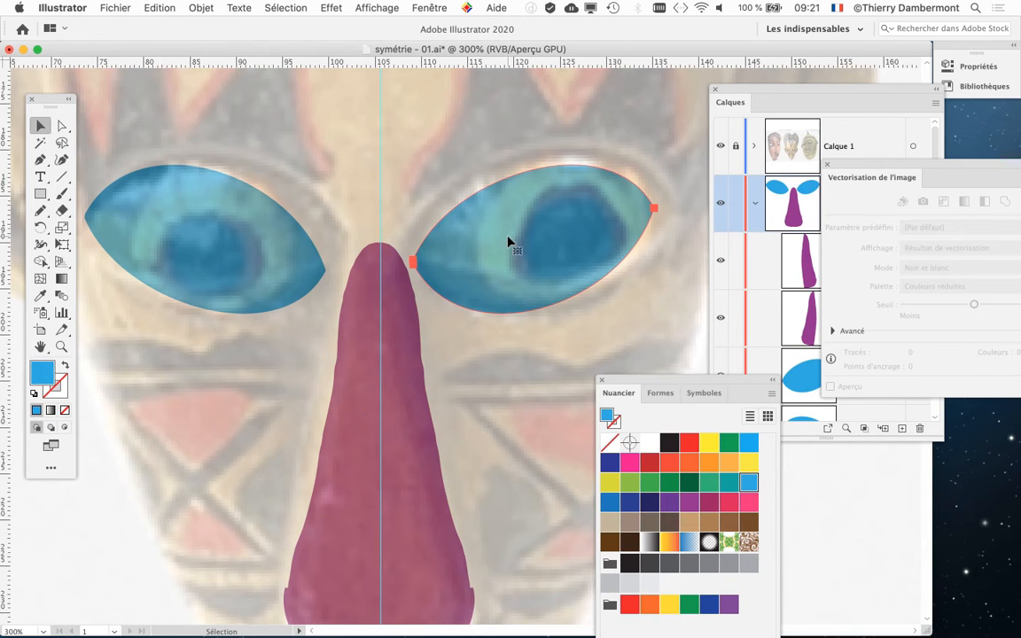
{"action": "key", "text": "Delete"}
Step: Mirror a copy of the left-hand blue eye about the vertical axis and move it about 36 mm onto the right-hand eye
{"action": "left_click", "coordinate": [224, 218]}
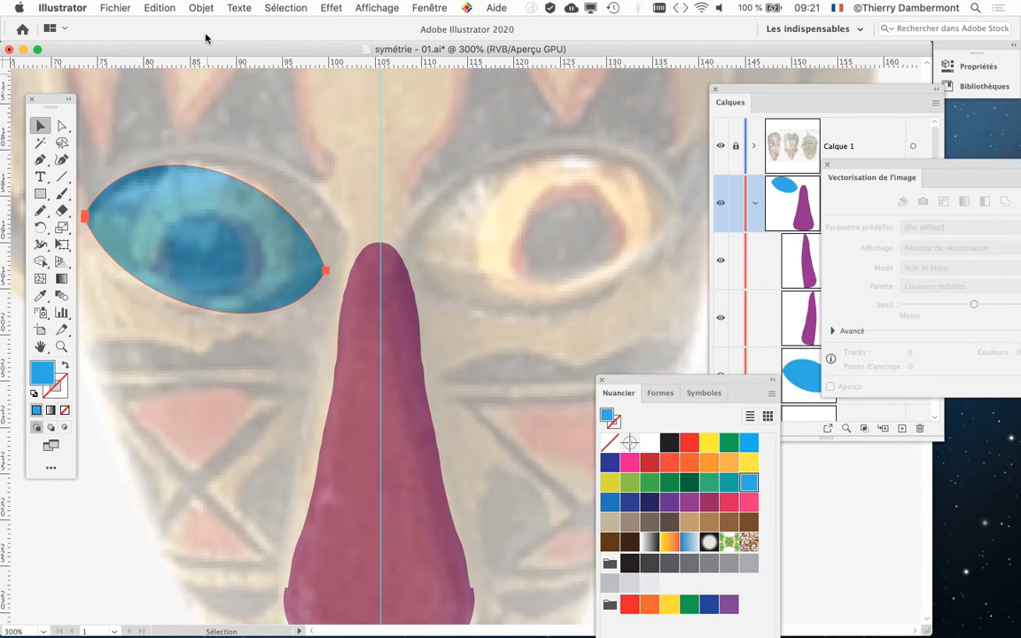
{"action": "left_click", "coordinate": [202, 7]}
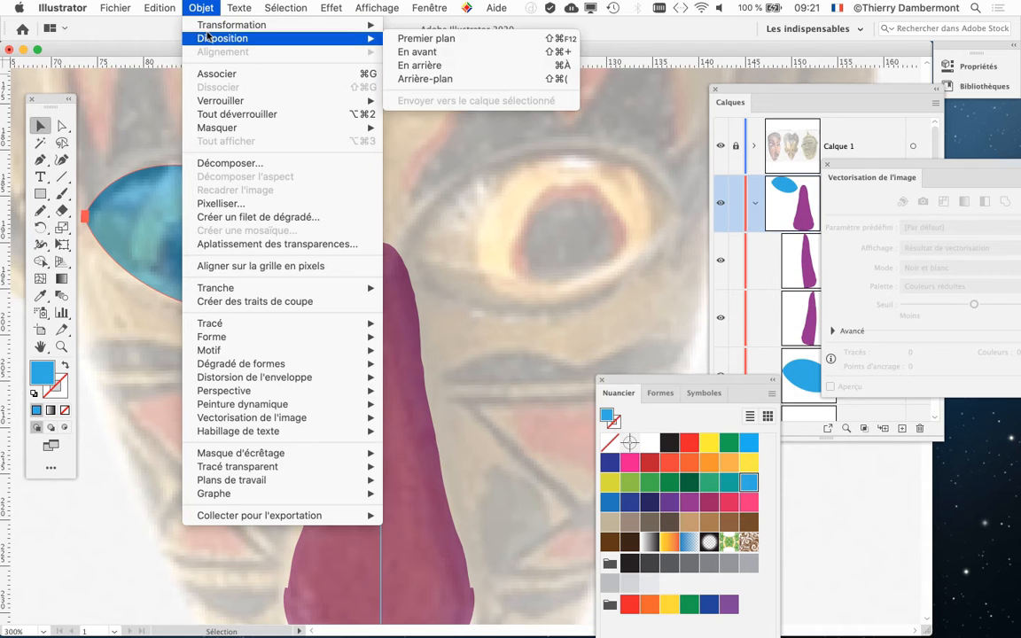
{"action": "mouse_move", "coordinate": [363, 25]}
{"action": "left_click", "coordinate": [444, 78]}
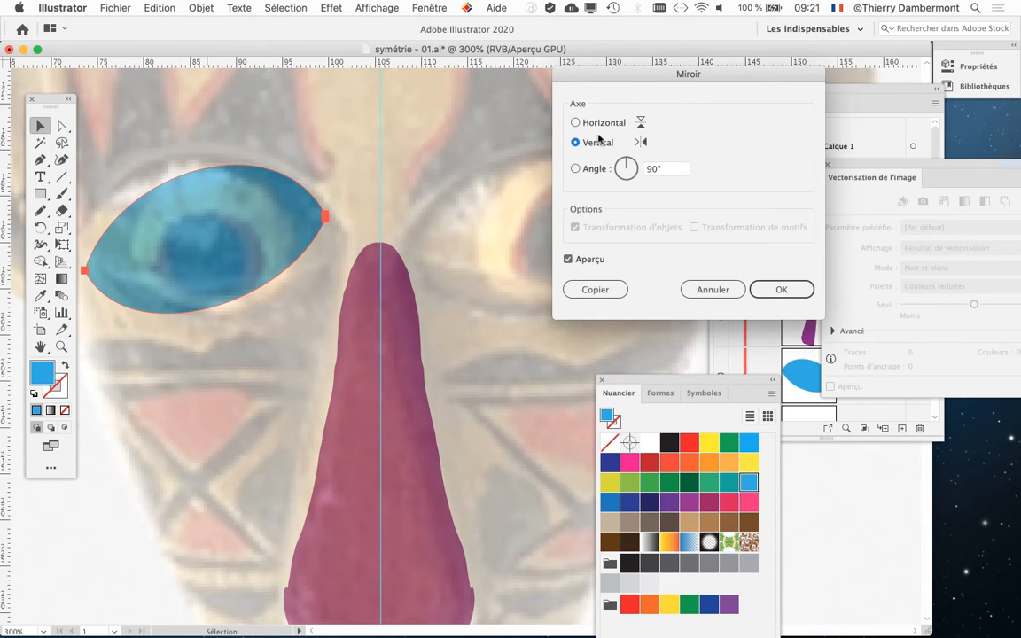
{"action": "left_click", "coordinate": [590, 289]}
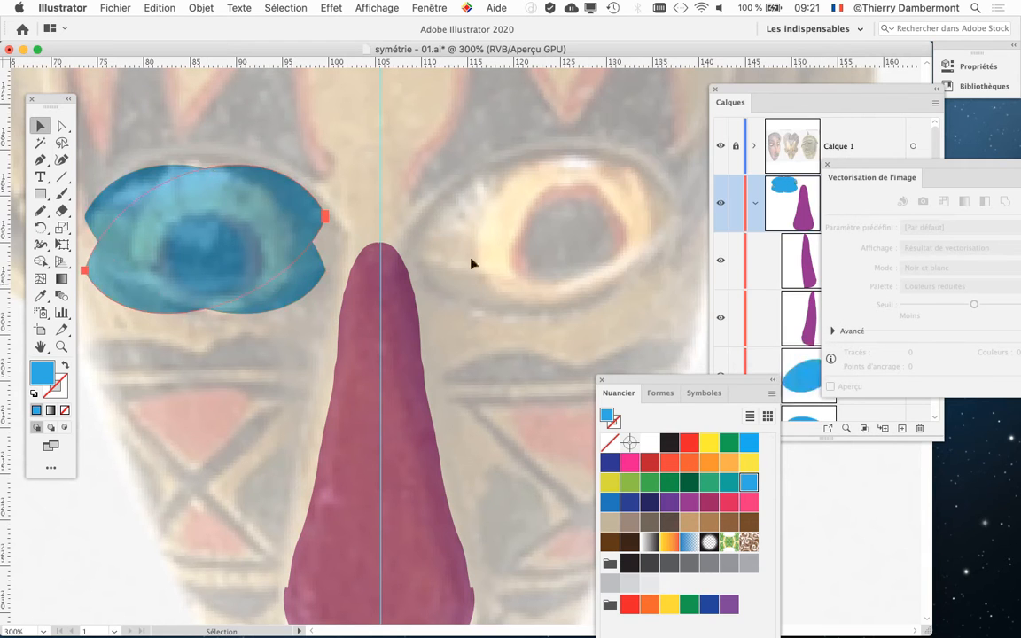
{"action": "left_click_drag", "start_coordinate": [228, 205], "coordinate": [563, 208]}
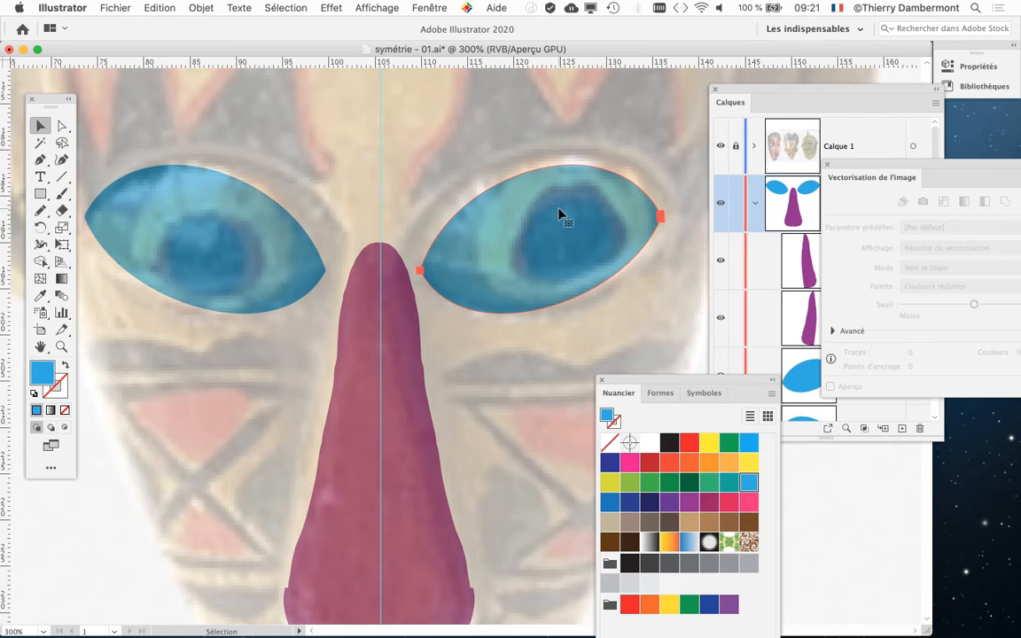
Step: Nudge the mirrored blue eye horizontally to fine-tune its distance from the centre guide
{"action": "key", "text": "Right"}
{"action": "key", "text": "Right"}
{"action": "key", "text": "Right"}
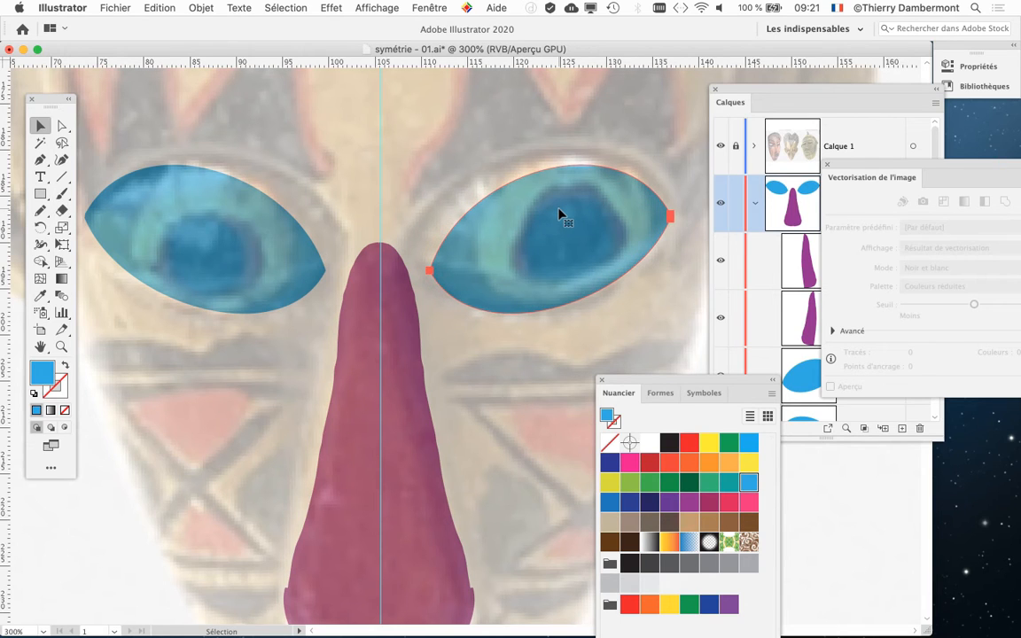
{"action": "key", "text": "Left"}
{"action": "key", "text": "Left"}
{"action": "key", "text": "Left"}
{"action": "key", "text": "Right"}
{"action": "key", "text": "Right"}
{"action": "key", "text": "Right"}
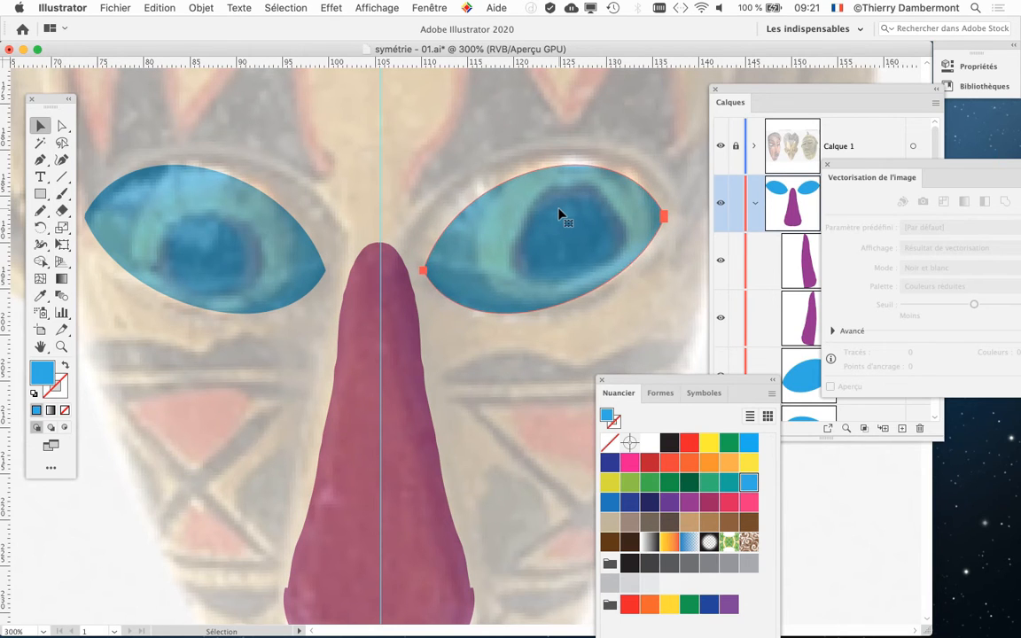
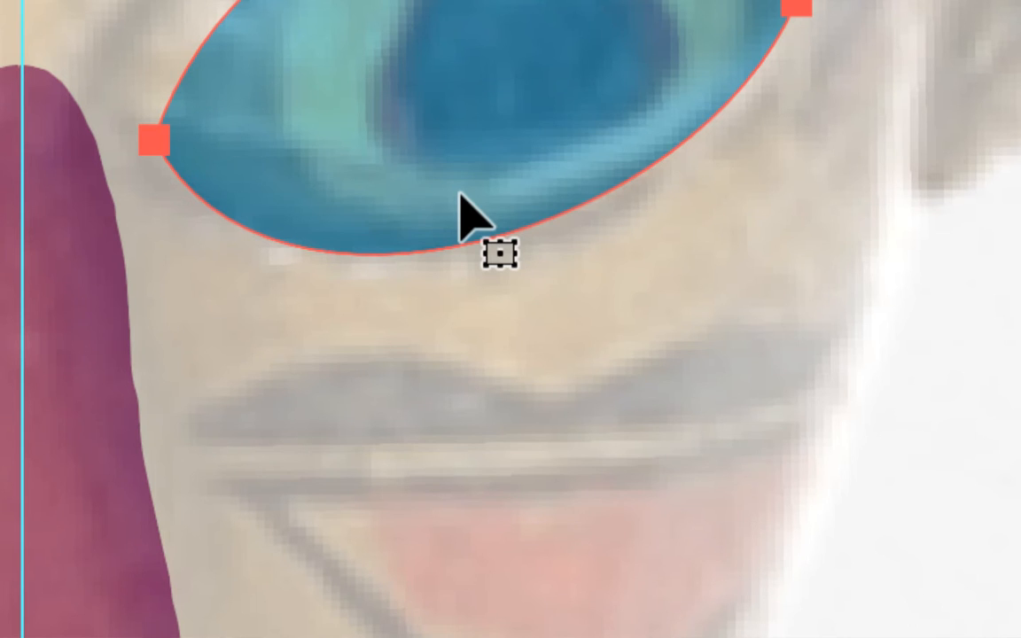
Step: Delete the mirrored right-hand eye and both purple nose halves, keeping only the left-hand blue eye
{"action": "key", "text": "Delete"}
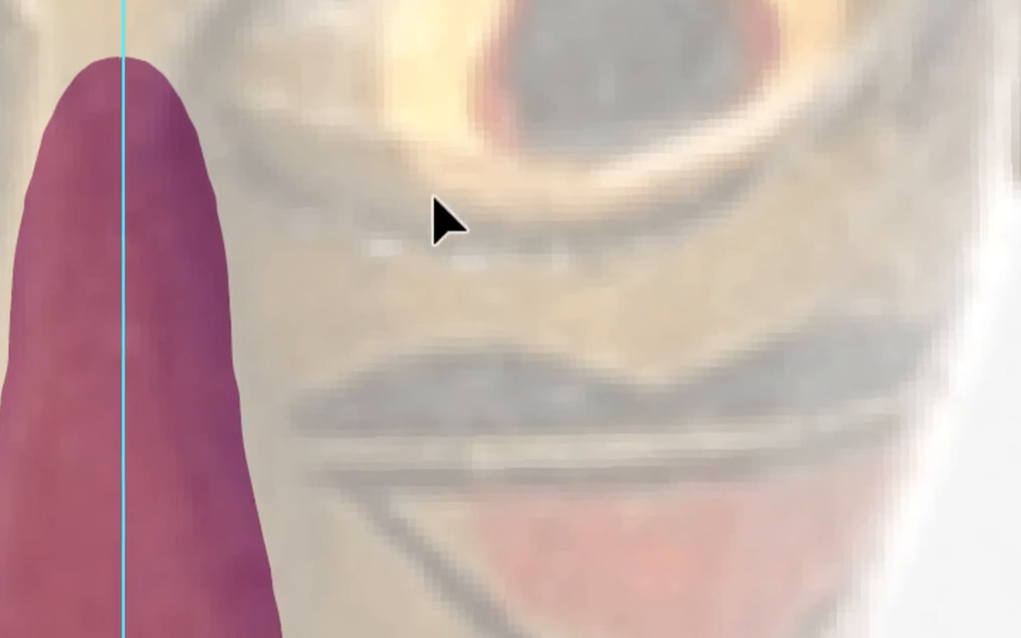
{"action": "left_click", "coordinate": [57, 305]}
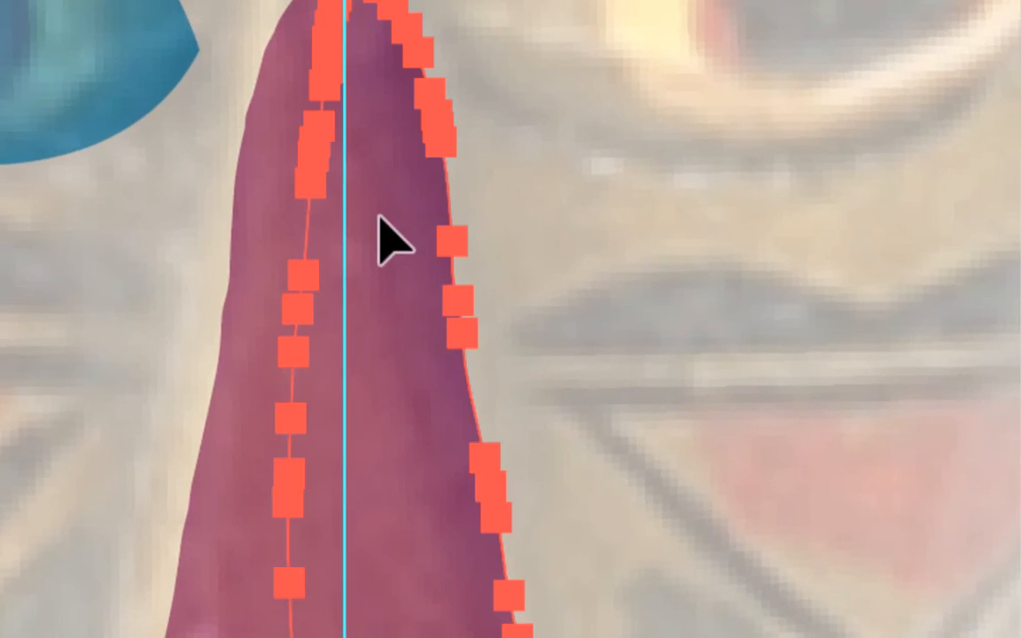
{"action": "left_click", "coordinate": [354, 266]}
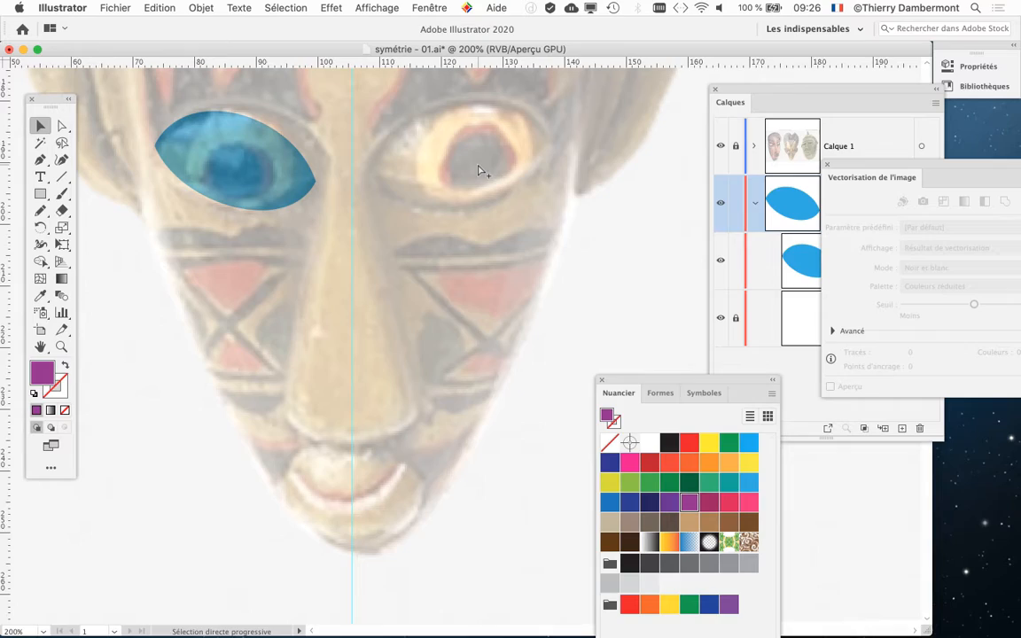
Step: Select the blue eye and rearrange the Layers and Swatches panels so Calque 2's target circles are in view beside the mask
{"action": "left_click", "coordinate": [221, 158]}
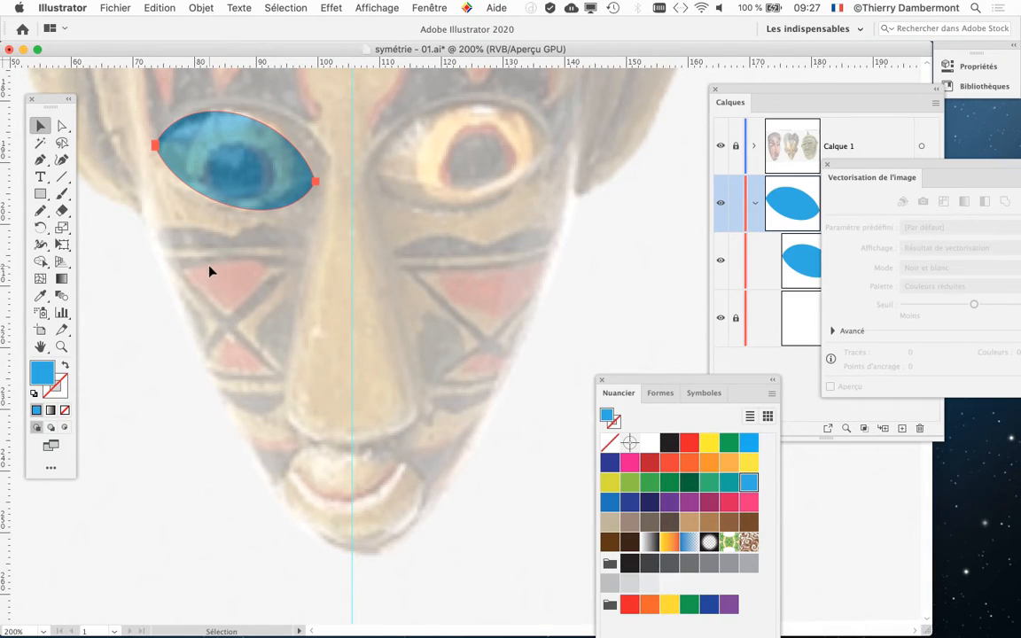
{"action": "left_click_drag", "start_coordinate": [216, 296], "coordinate": [213, 366]}
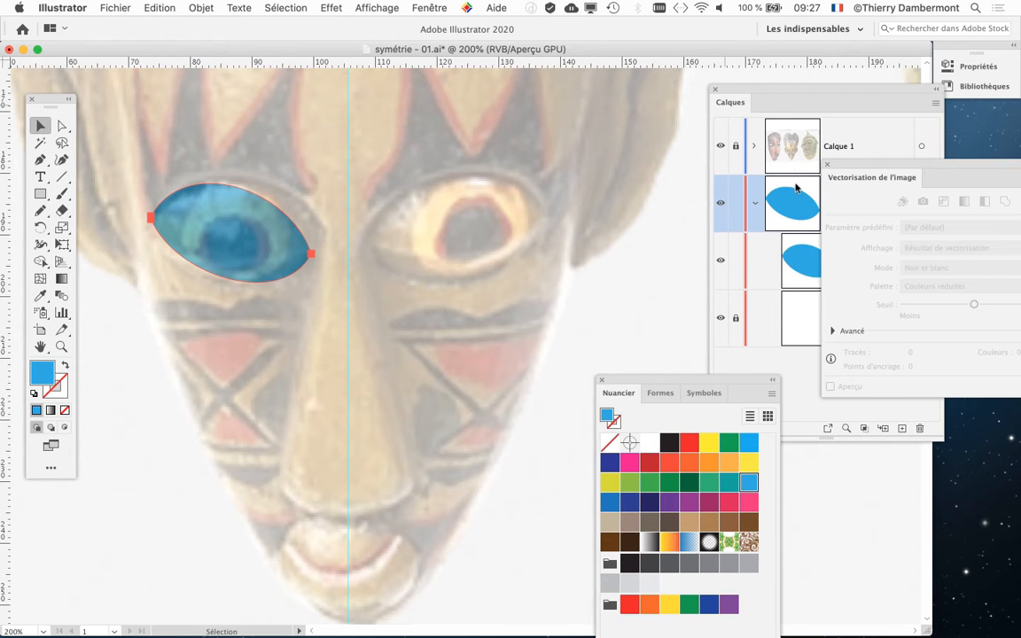
{"action": "left_click", "coordinate": [731, 98]}
{"action": "left_click_drag", "start_coordinate": [732, 98], "coordinate": [409, 97]}
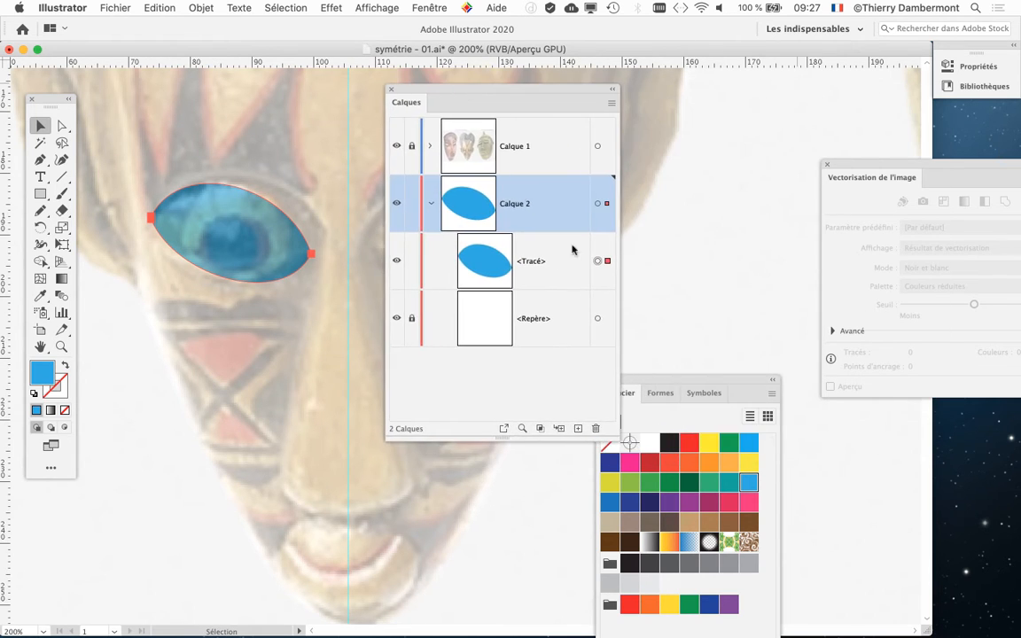
{"action": "left_click_drag", "start_coordinate": [730, 407], "coordinate": [966, 492]}
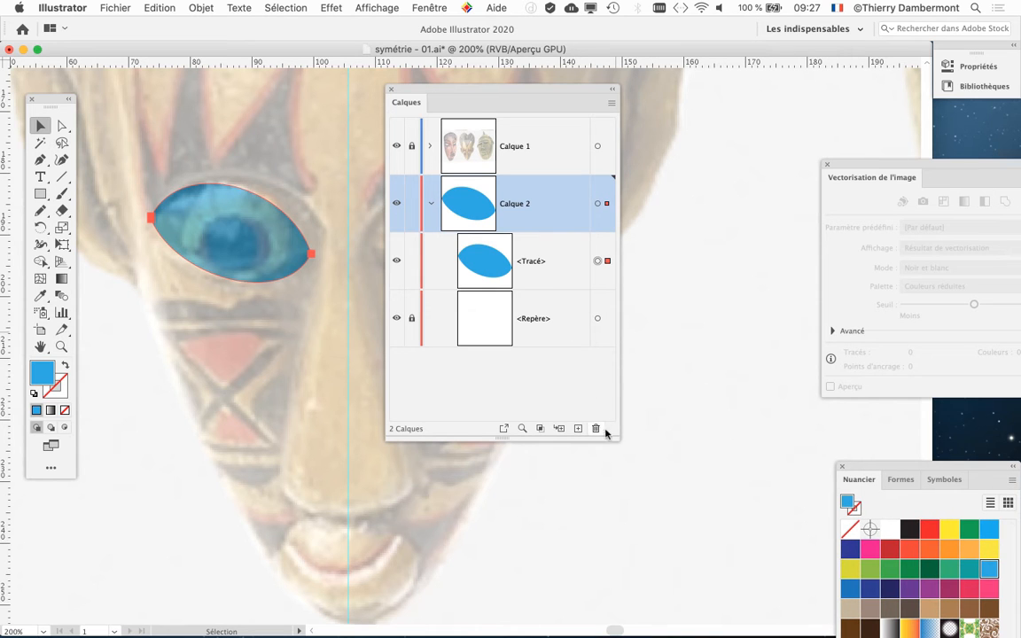
{"action": "left_click_drag", "start_coordinate": [612, 434], "coordinate": [705, 379]}
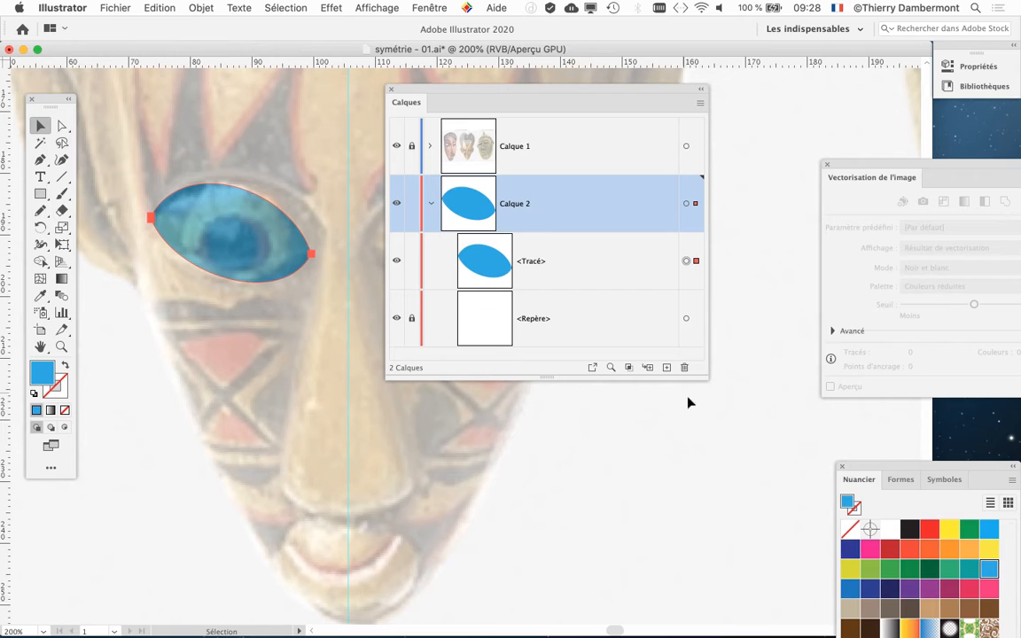
{"action": "left_click_drag", "start_coordinate": [709, 380], "coordinate": [611, 404]}
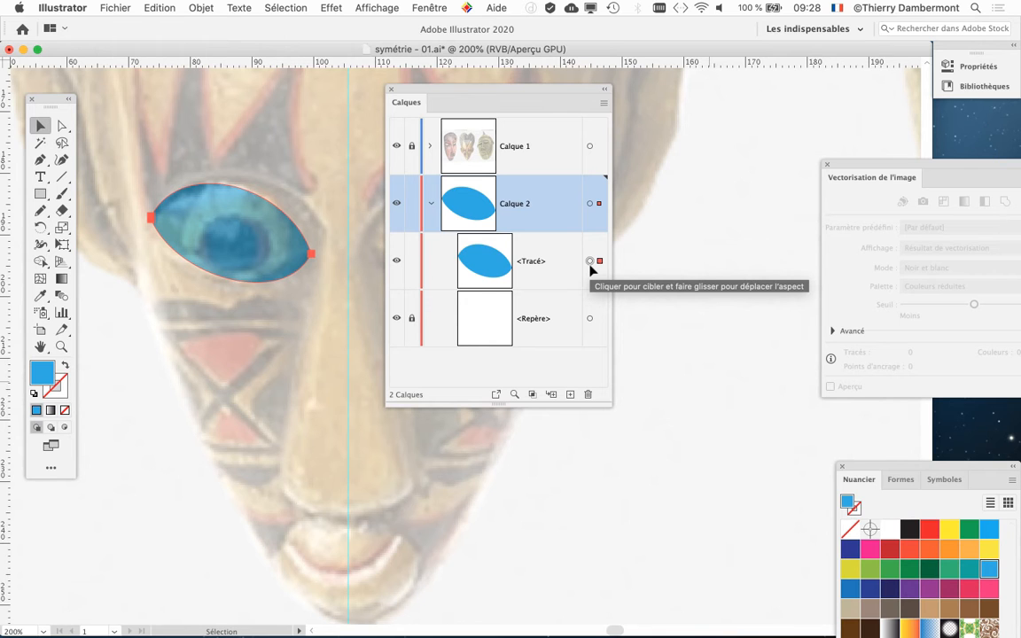
{"action": "left_click_drag", "start_coordinate": [523, 92], "coordinate": [656, 88]}
{"action": "left_click", "coordinate": [331, 8]}
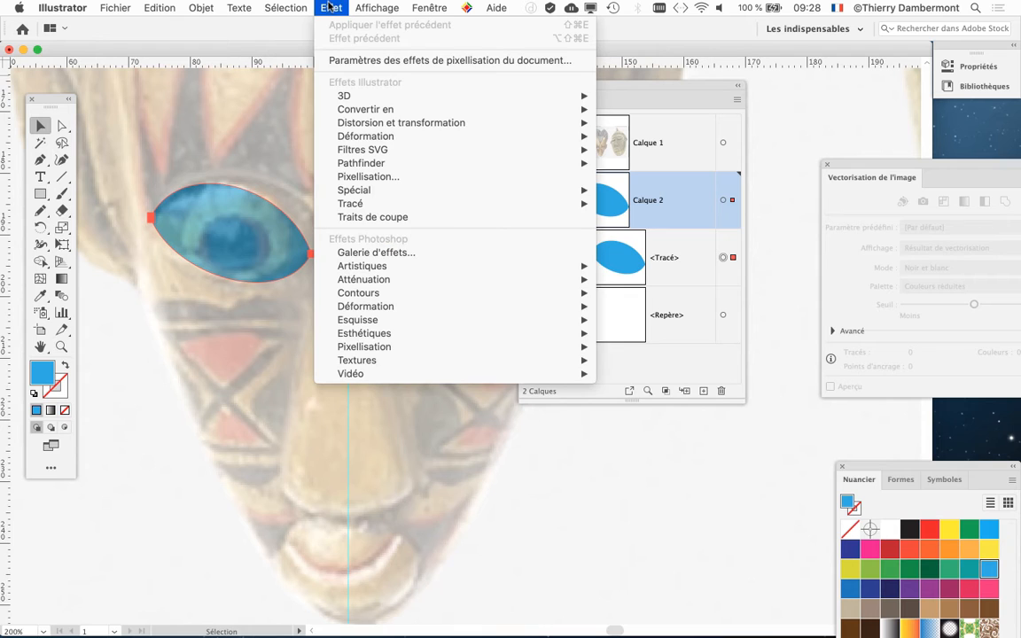
{"action": "mouse_move", "coordinate": [351, 124]}
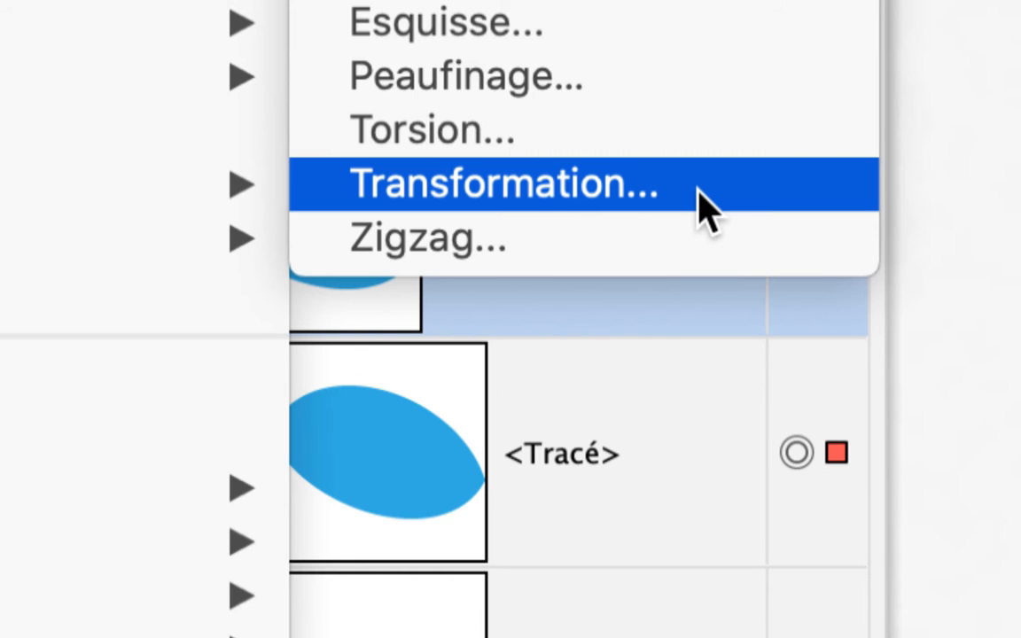
{"action": "left_click", "coordinate": [707, 210]}
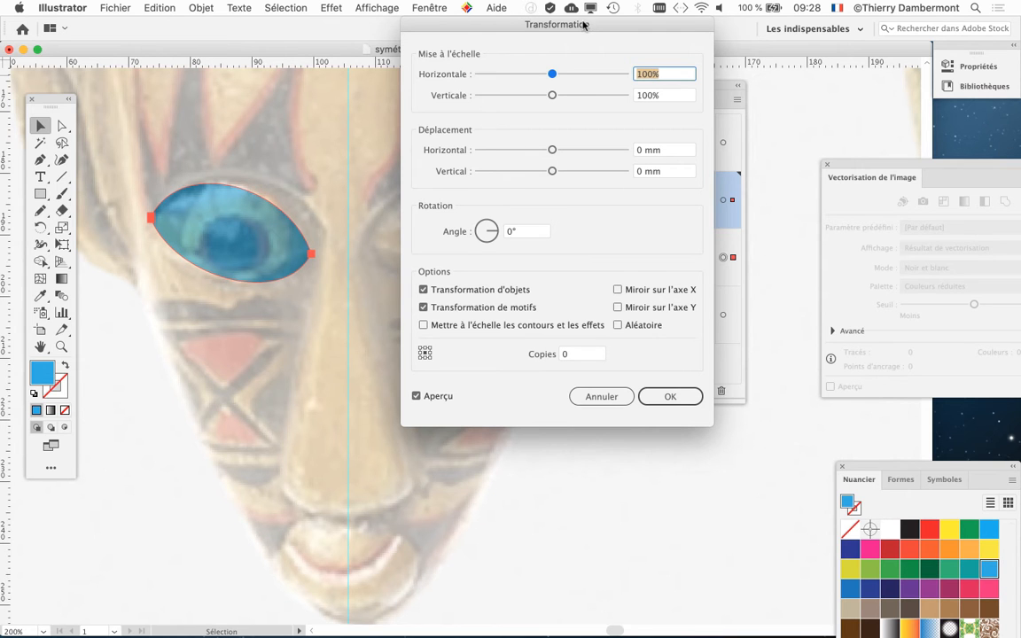
{"action": "left_click_drag", "start_coordinate": [582, 26], "coordinate": [654, 44]}
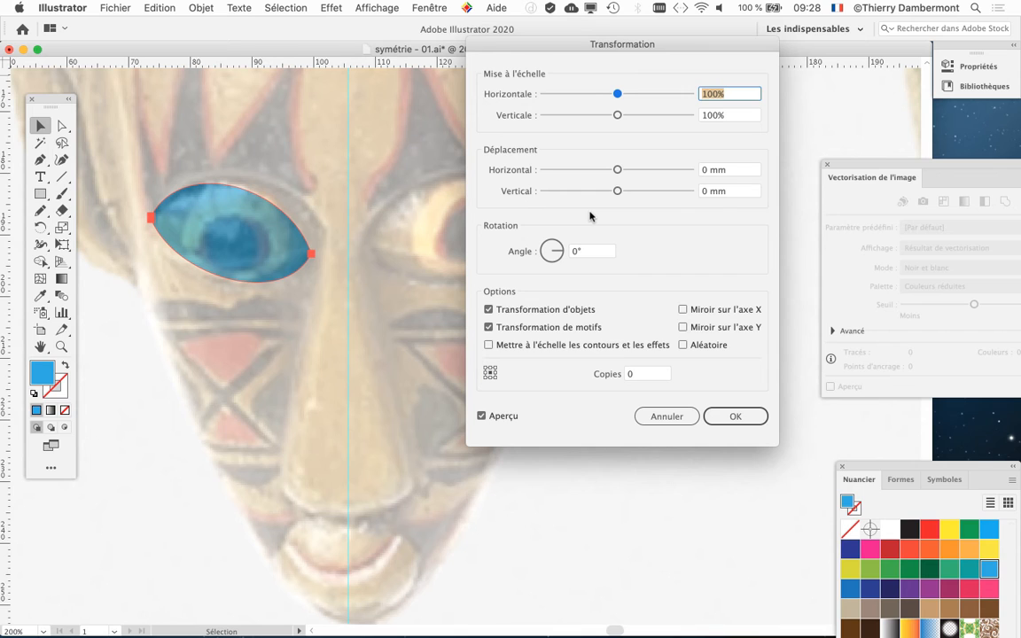
{"action": "left_click", "coordinate": [712, 310]}
{"action": "left_click", "coordinate": [712, 310]}
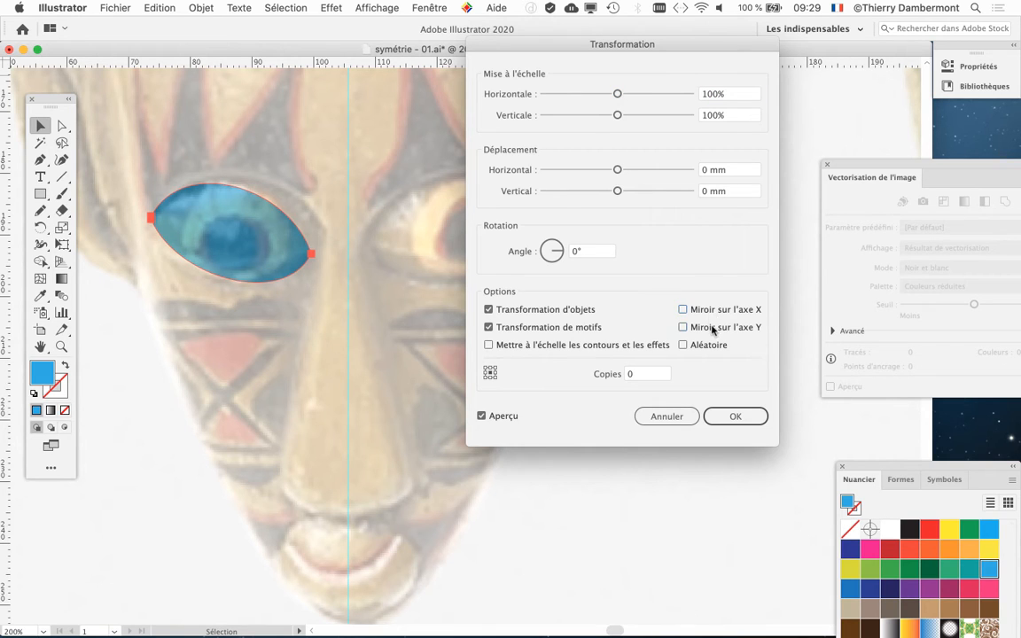
{"action": "left_click", "coordinate": [712, 328]}
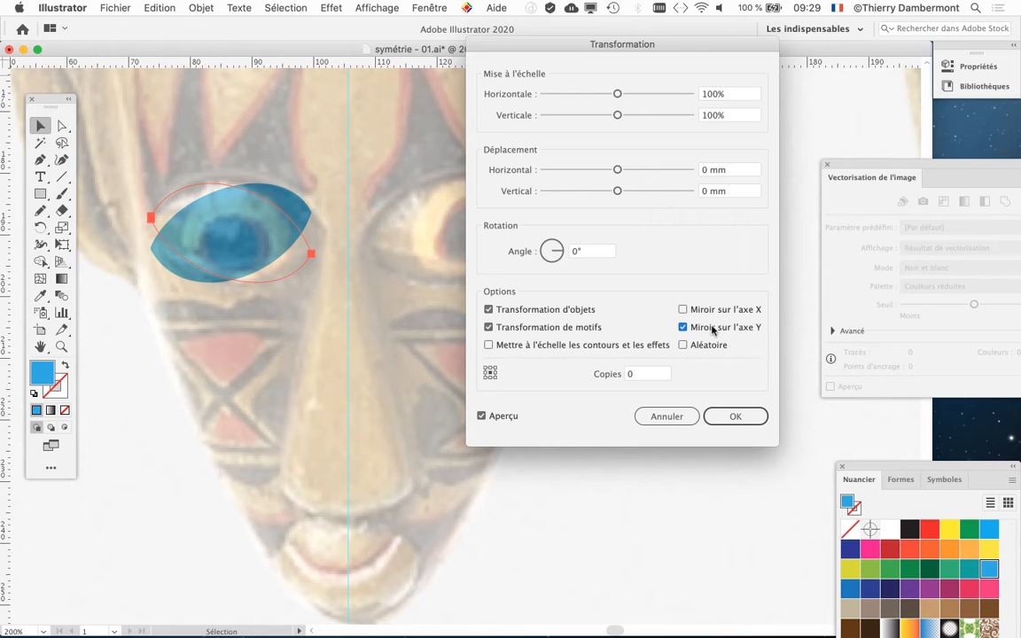
{"action": "left_click", "coordinate": [713, 328]}
{"action": "left_click", "coordinate": [712, 310]}
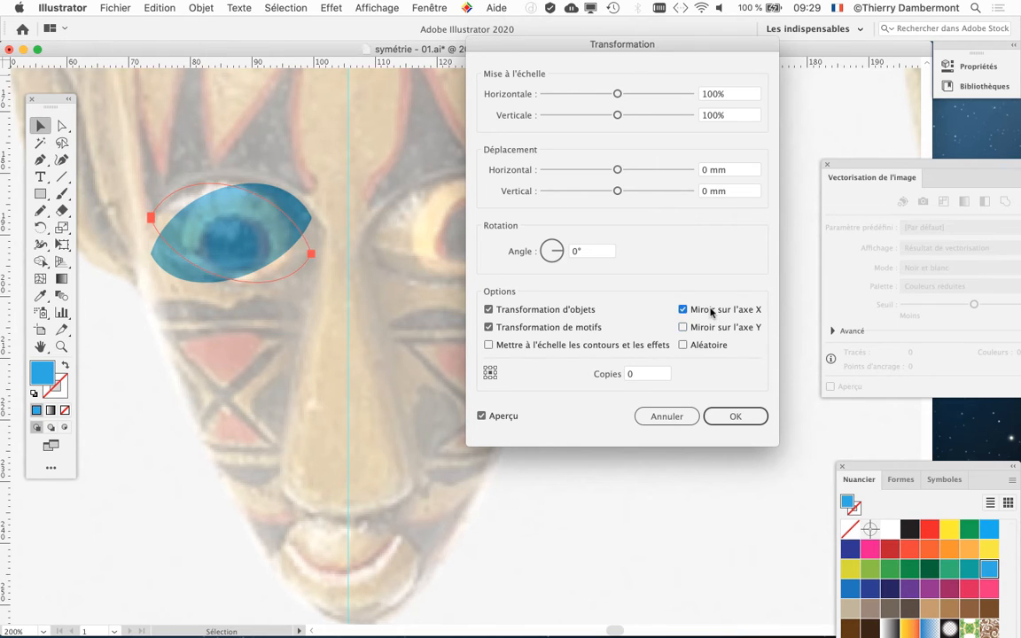
{"action": "left_click", "coordinate": [712, 310]}
{"action": "left_click", "coordinate": [713, 328]}
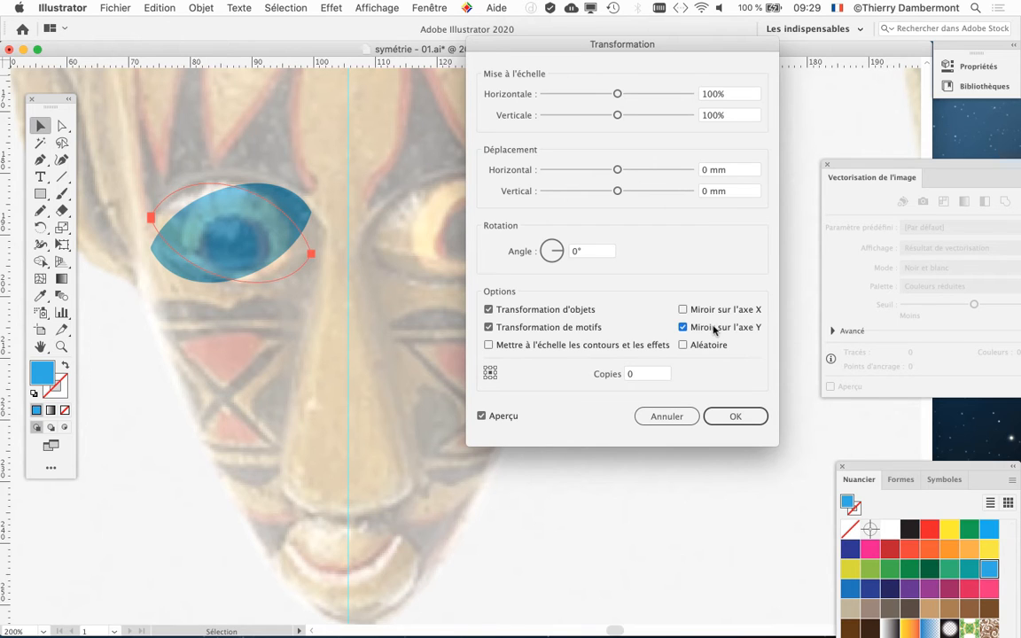
{"action": "left_click", "coordinate": [714, 328]}
{"action": "left_click", "coordinate": [713, 328]}
{"action": "left_click", "coordinate": [719, 329]}
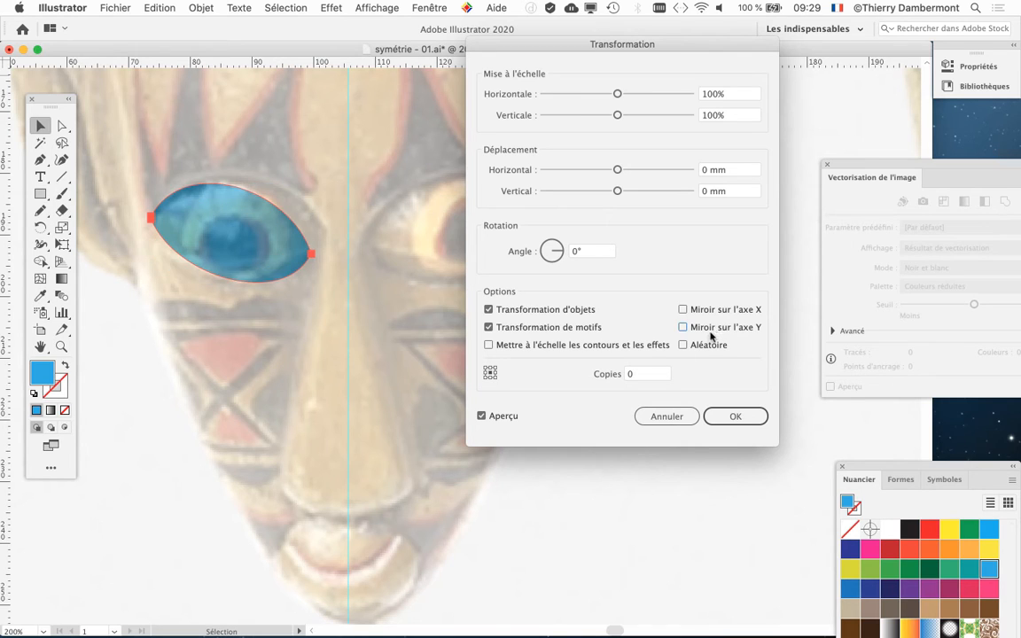
{"action": "left_click", "coordinate": [688, 416]}
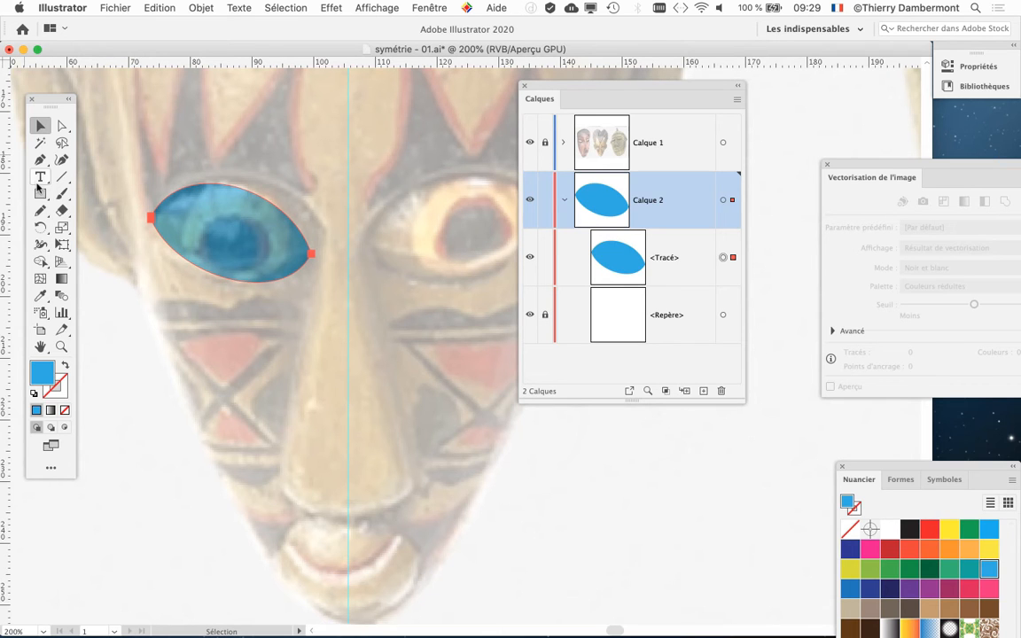
Step: Redraw the blue eye's lower edge with the Pencil tool, curving it inward from the outer corner to the lower inner side
{"action": "left_click", "coordinate": [39, 210]}
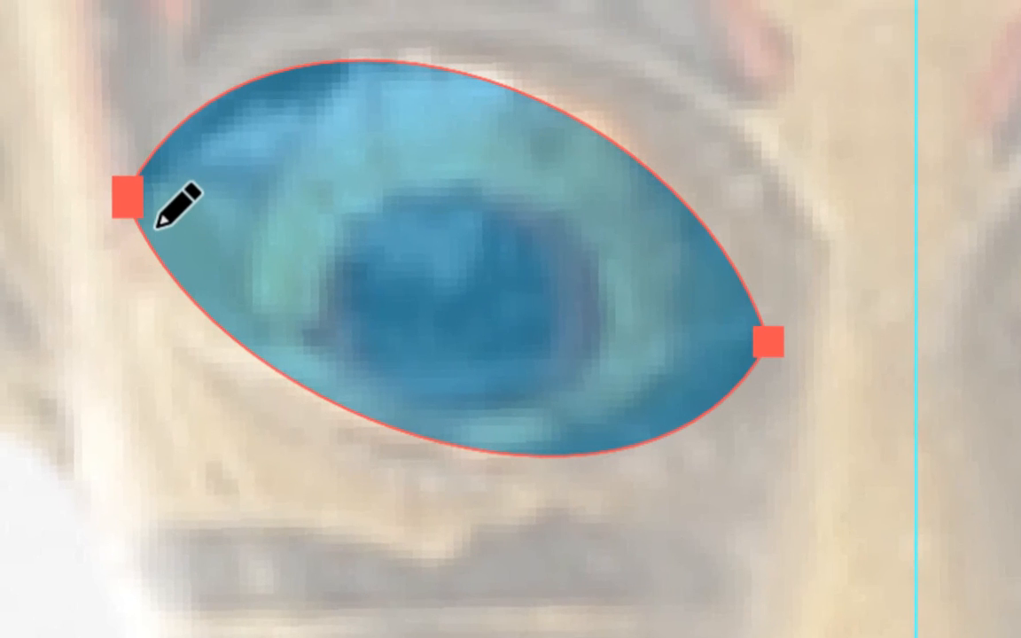
{"action": "left_click_drag", "start_coordinate": [133, 200], "coordinate": [405, 354]}
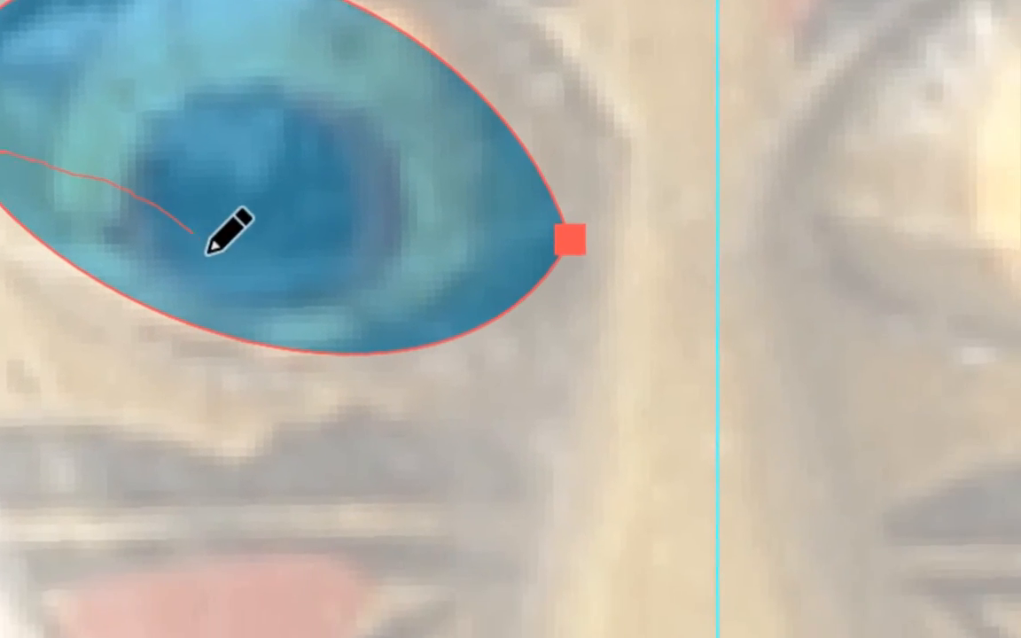
{"action": "mouse_move", "coordinate": [207, 253]}
{"action": "left_mouse_down"}
{"action": "mouse_move", "coordinate": [287, 335]}
{"action": "mouse_move", "coordinate": [391, 353]}
{"action": "left_mouse_up"}
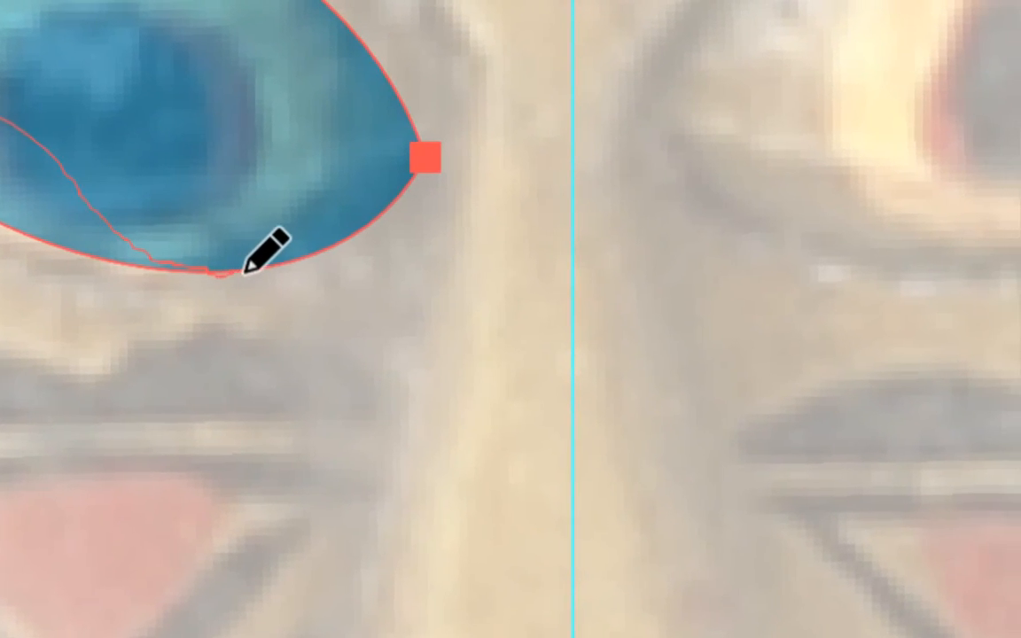
{"action": "left_click_drag", "start_coordinate": [246, 270], "coordinate": [248, 268]}
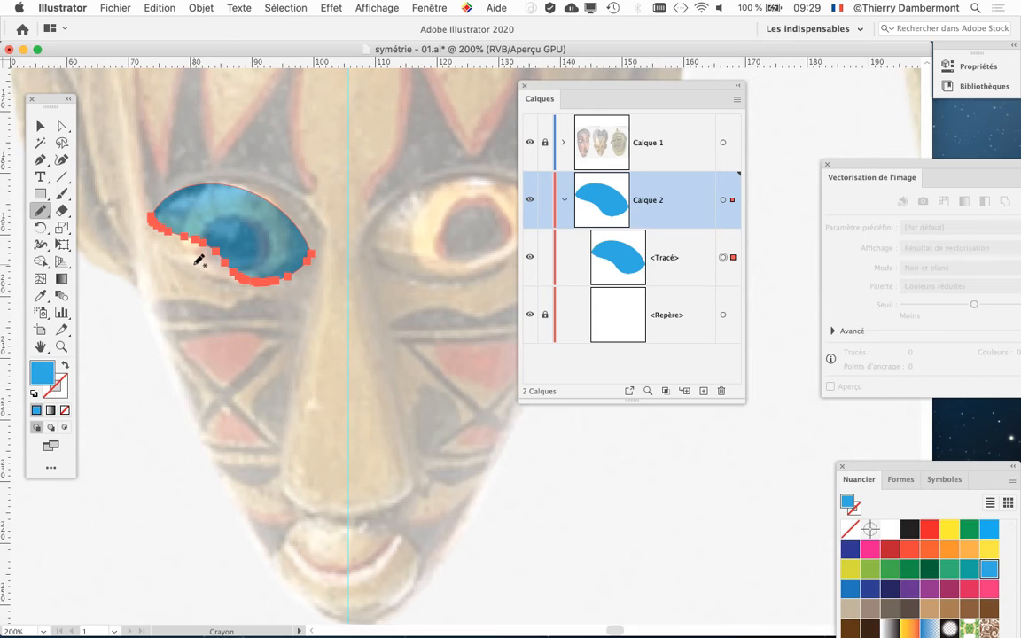
{"action": "key", "text": "v"}
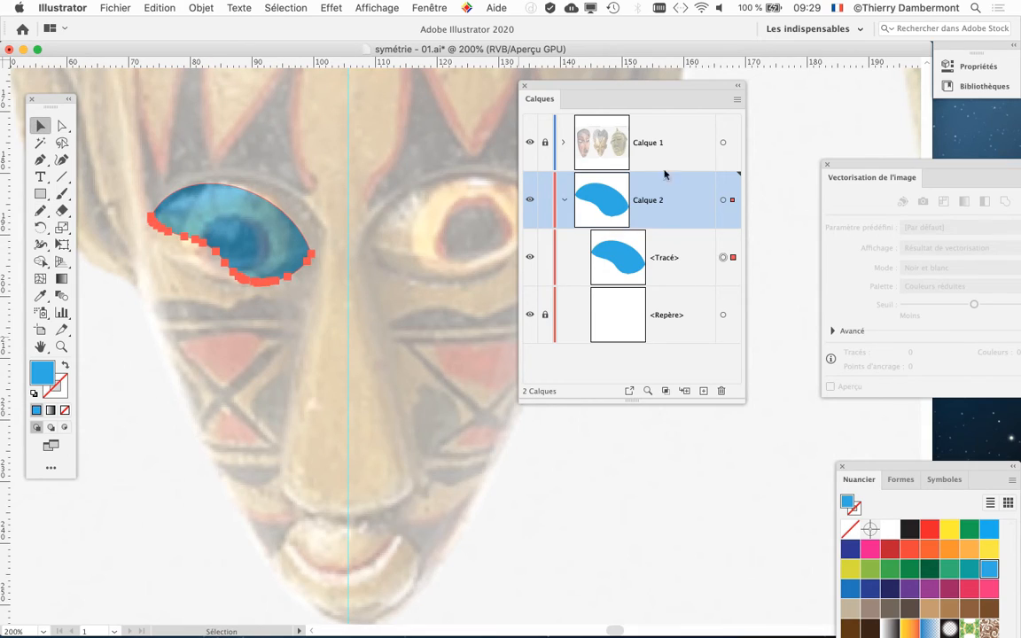
Step: Start a Transformation effect on the reshaped eye, compare both mirror axes in the preview and enable Miroir sur l'axe X
{"action": "left_click", "coordinate": [331, 8]}
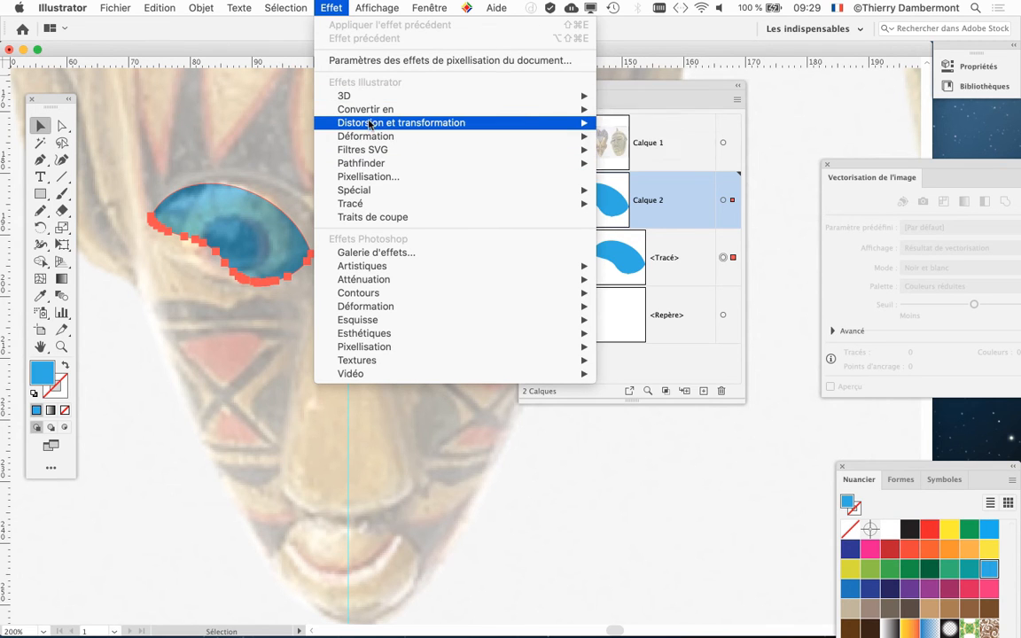
{"action": "mouse_move", "coordinate": [497, 123]}
{"action": "left_click", "coordinate": [678, 189]}
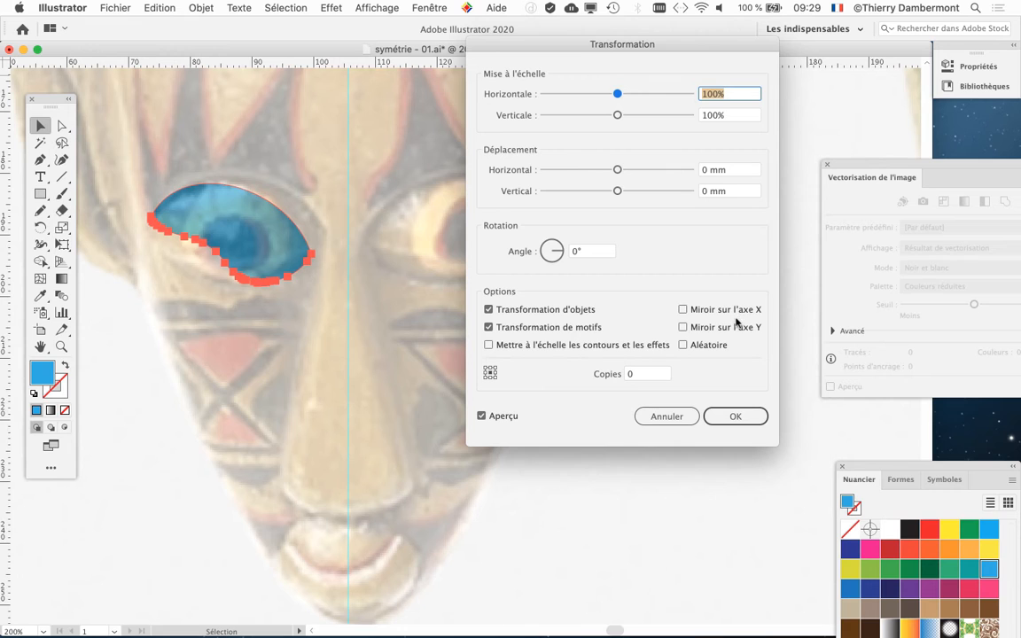
{"action": "left_click", "coordinate": [738, 328]}
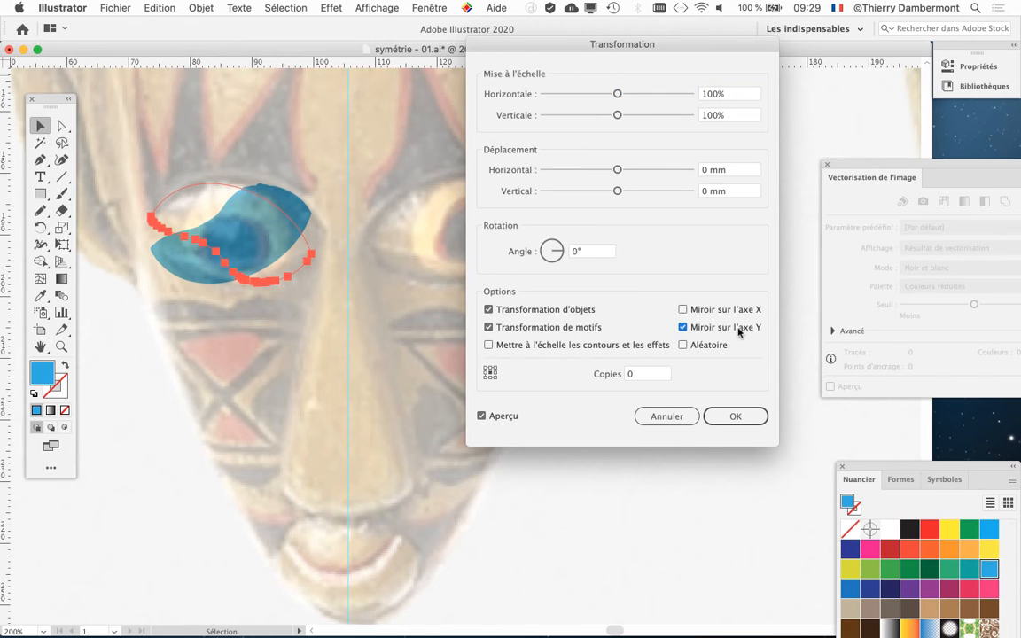
{"action": "left_click", "coordinate": [737, 328]}
{"action": "left_click", "coordinate": [734, 312]}
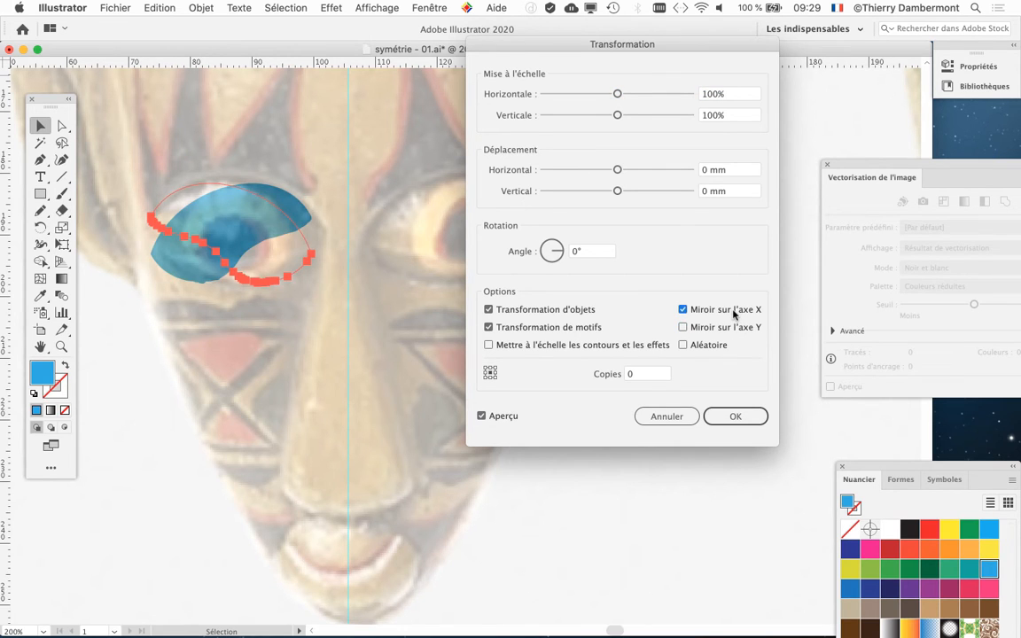
{"action": "left_click", "coordinate": [733, 311]}
{"action": "left_click", "coordinate": [733, 312]}
{"action": "left_click", "coordinate": [735, 311]}
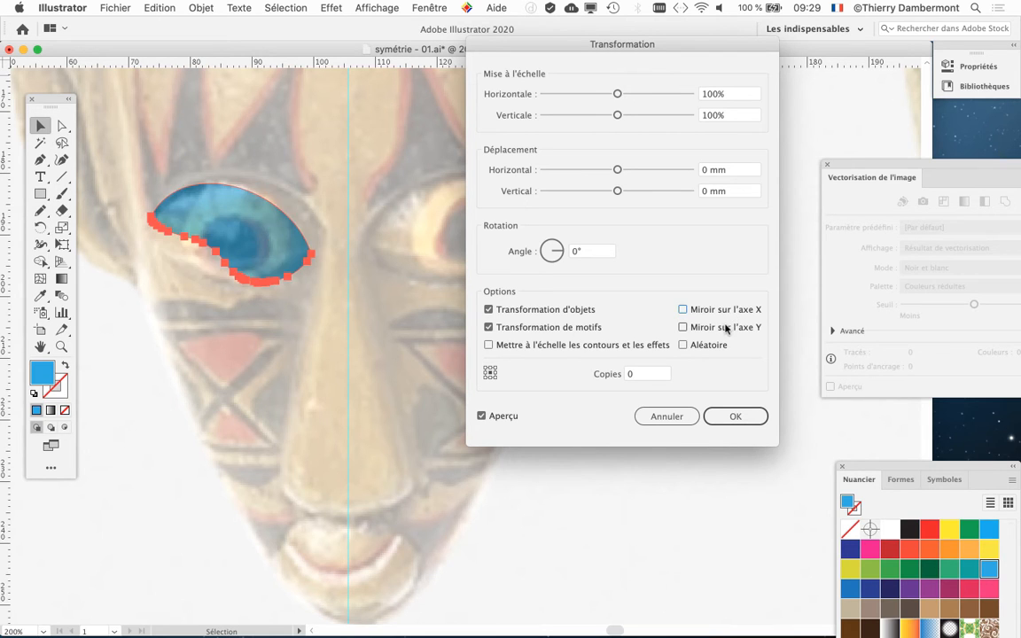
{"action": "left_click", "coordinate": [726, 328]}
{"action": "left_click", "coordinate": [724, 328]}
{"action": "left_click", "coordinate": [714, 311]}
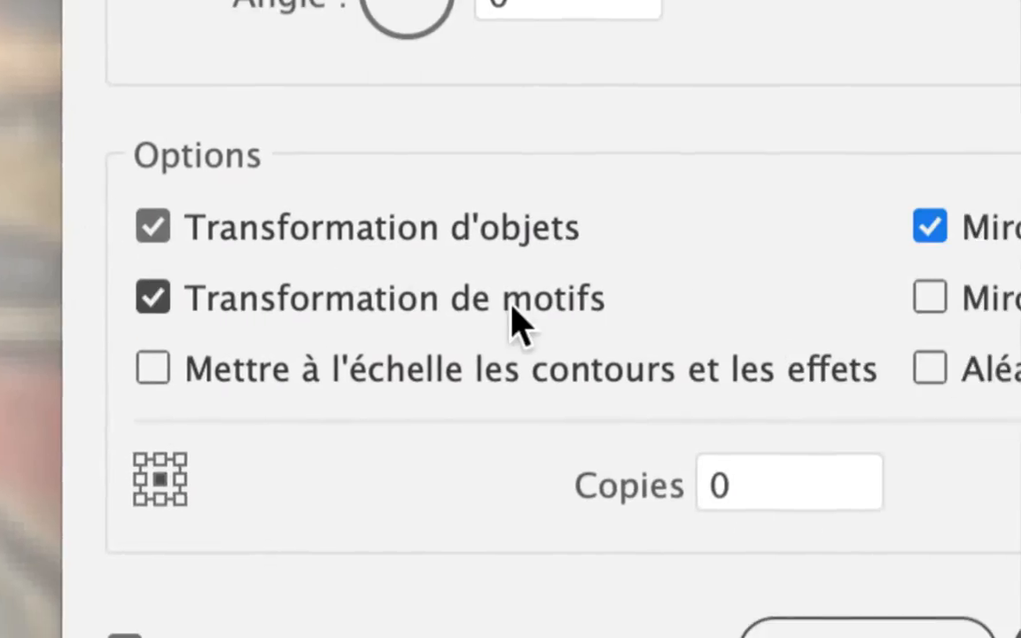
Step: Set the effect's copies to 1 with the reference point at the middle of the right edge, and apply the Transformation
{"action": "left_click_drag", "start_coordinate": [561, 359], "coordinate": [439, 360]}
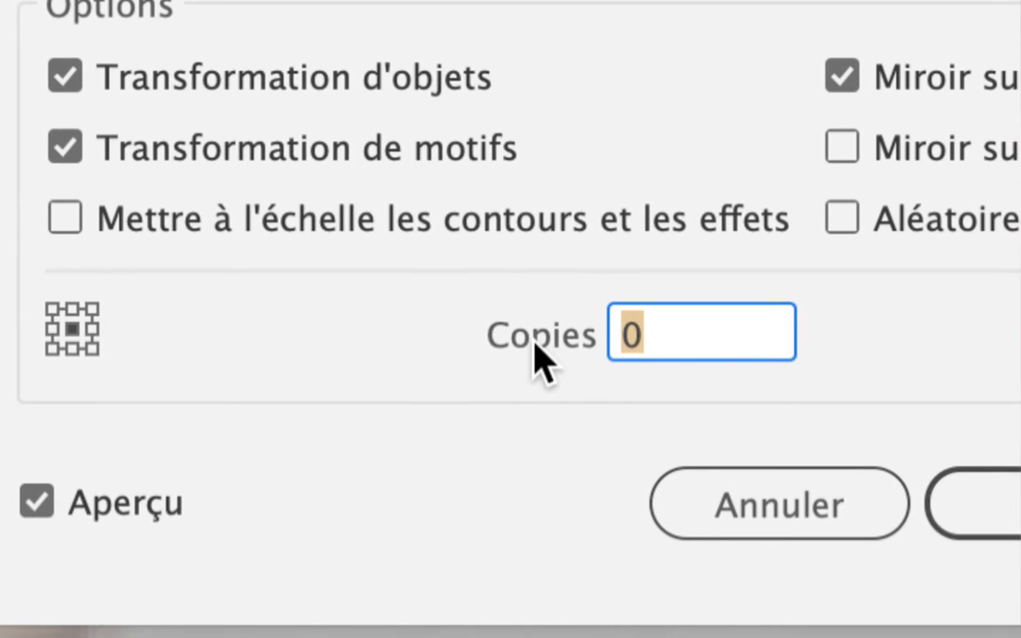
{"action": "type", "text": "1"}
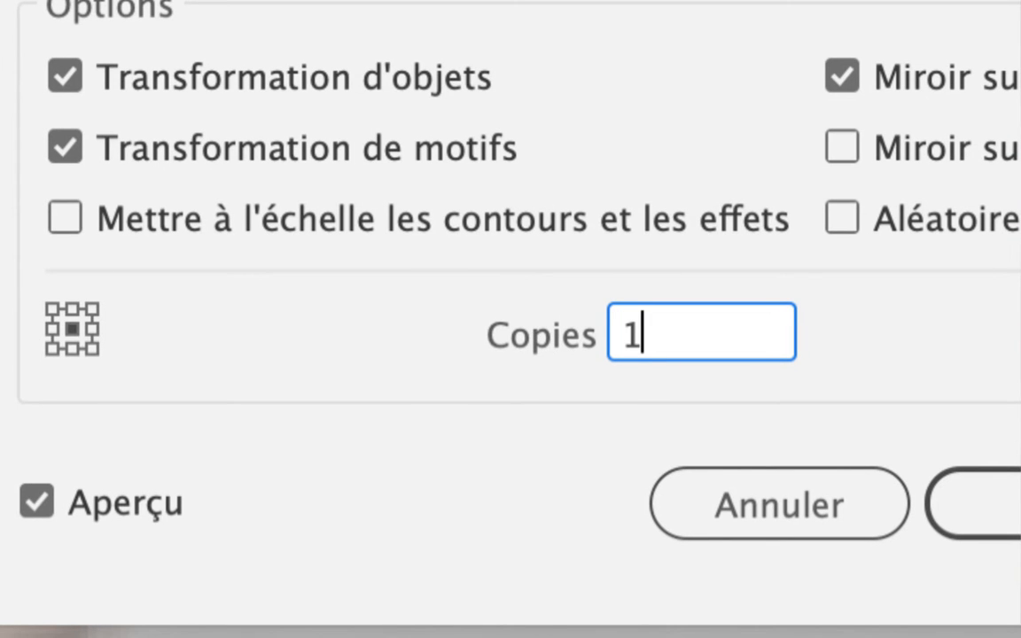
{"action": "key", "text": "Tab"}
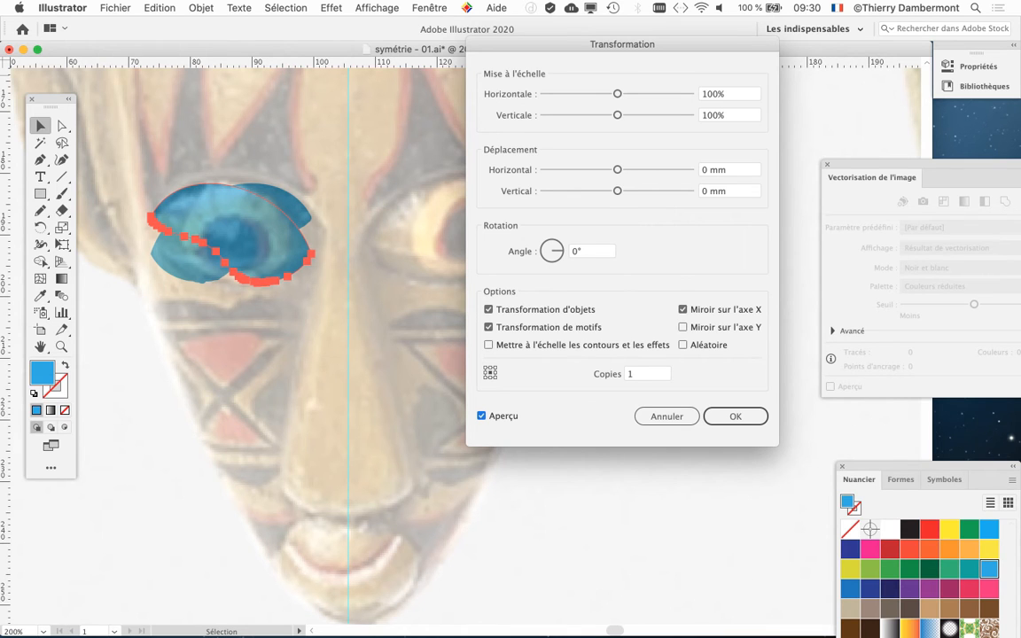
{"action": "left_click_drag", "start_coordinate": [622, 45], "coordinate": [683, 52]}
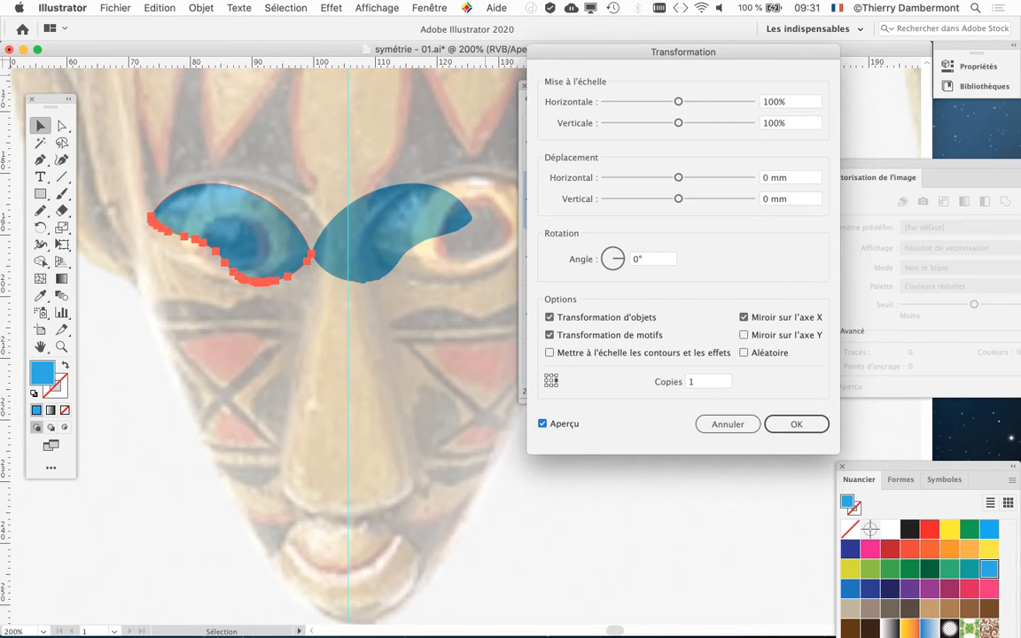
{"action": "key", "text": "Return"}
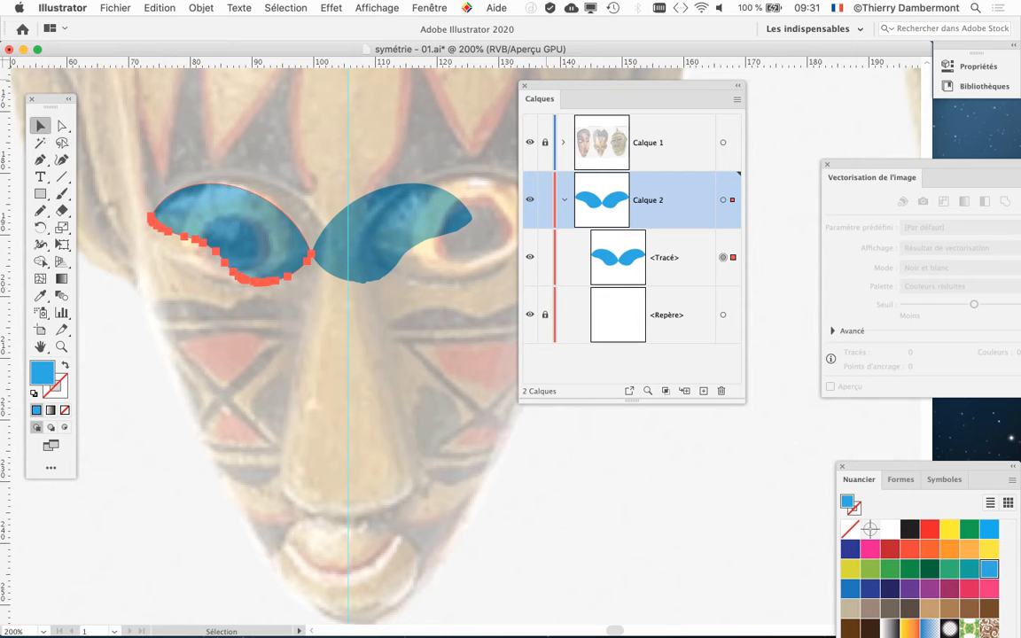
Step: Move the Calques panel clear of the eyes and display an enlarged Aspect panel beside the mask
{"action": "left_click_drag", "start_coordinate": [621, 86], "coordinate": [257, 379]}
{"action": "left_click", "coordinate": [429, 8]}
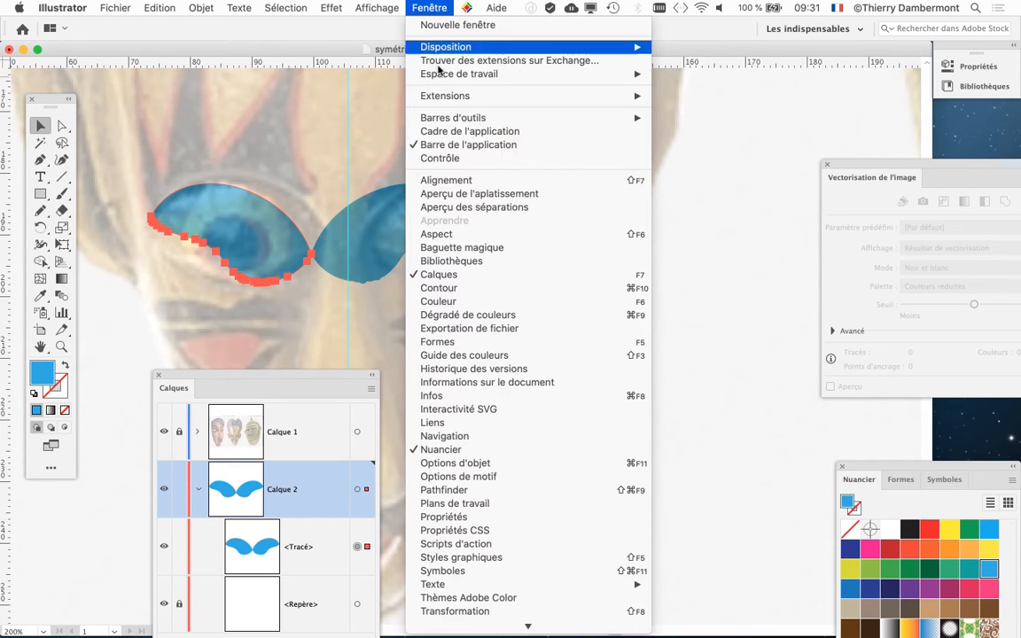
{"action": "left_click", "coordinate": [486, 234]}
{"action": "left_click_drag", "start_coordinate": [610, 169], "coordinate": [607, 126]}
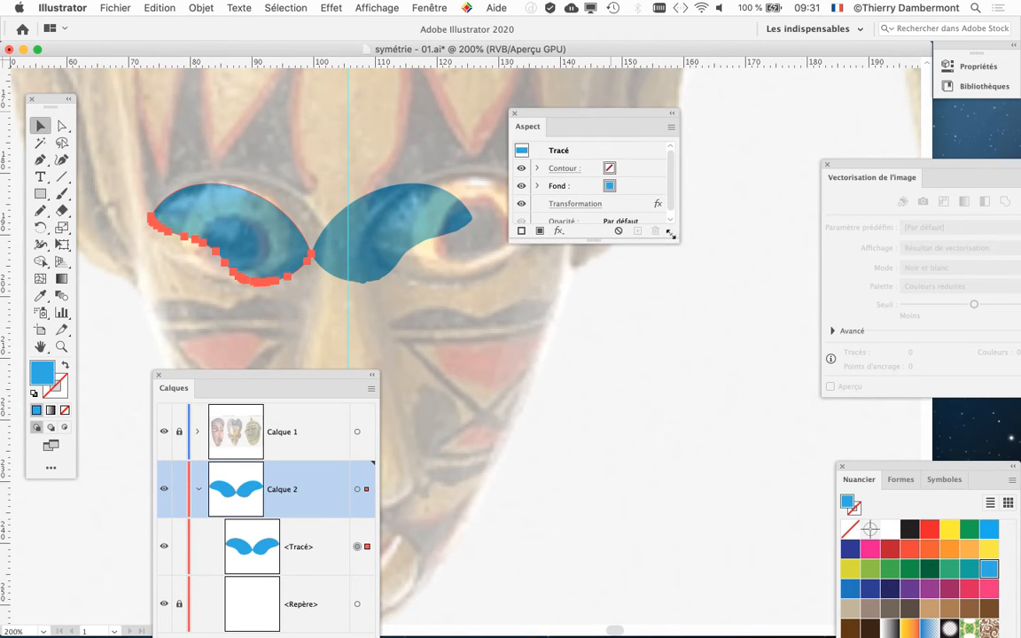
{"action": "left_click_drag", "start_coordinate": [674, 238], "coordinate": [701, 373]}
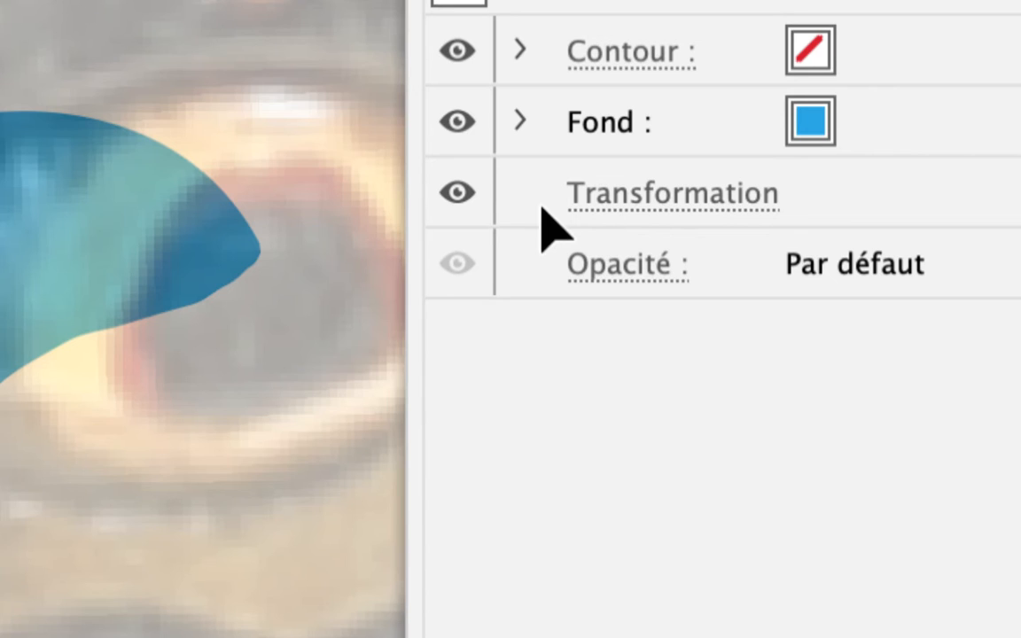
Step: Toggle the eye's Transformation effect off and on to compare, leaving it visible, and move the Aspect panel off the mask
{"action": "left_click", "coordinate": [465, 206]}
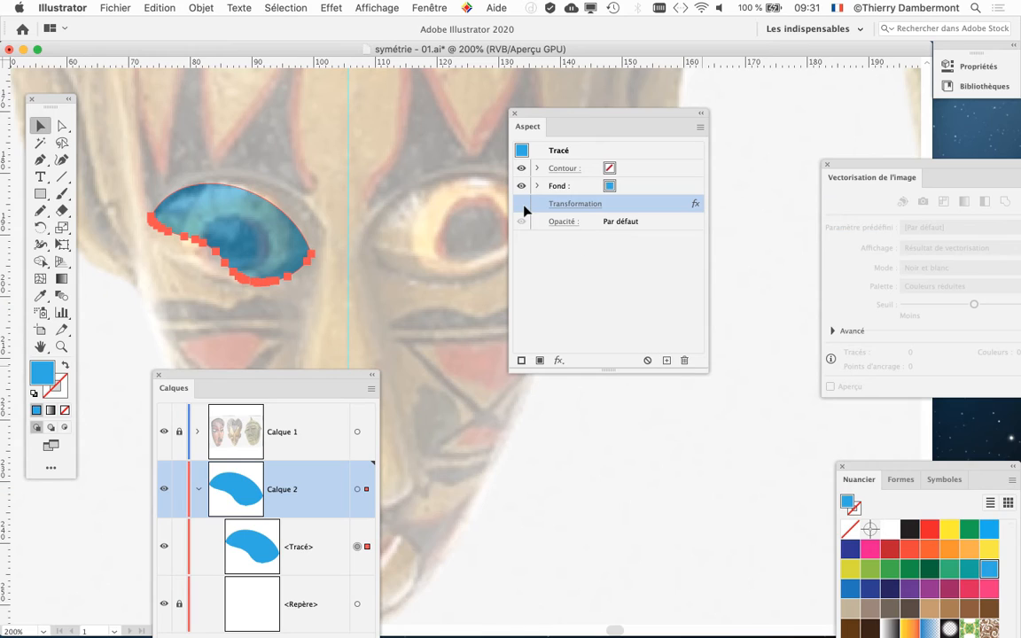
{"action": "left_click", "coordinate": [523, 205]}
{"action": "left_click", "coordinate": [523, 205]}
{"action": "left_click", "coordinate": [522, 205]}
{"action": "left_click_drag", "start_coordinate": [547, 116], "coordinate": [669, 98]}
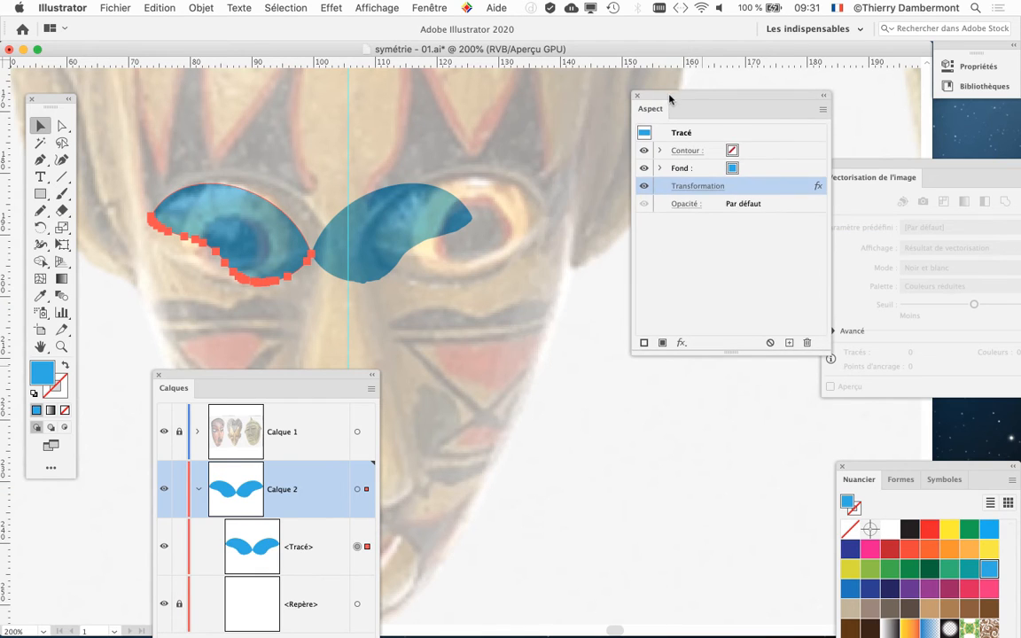
Step: Save the document as symétrie - 02.ai in the intro 4 illustrator folder with the default Illustrator options
{"action": "left_click", "coordinate": [116, 8]}
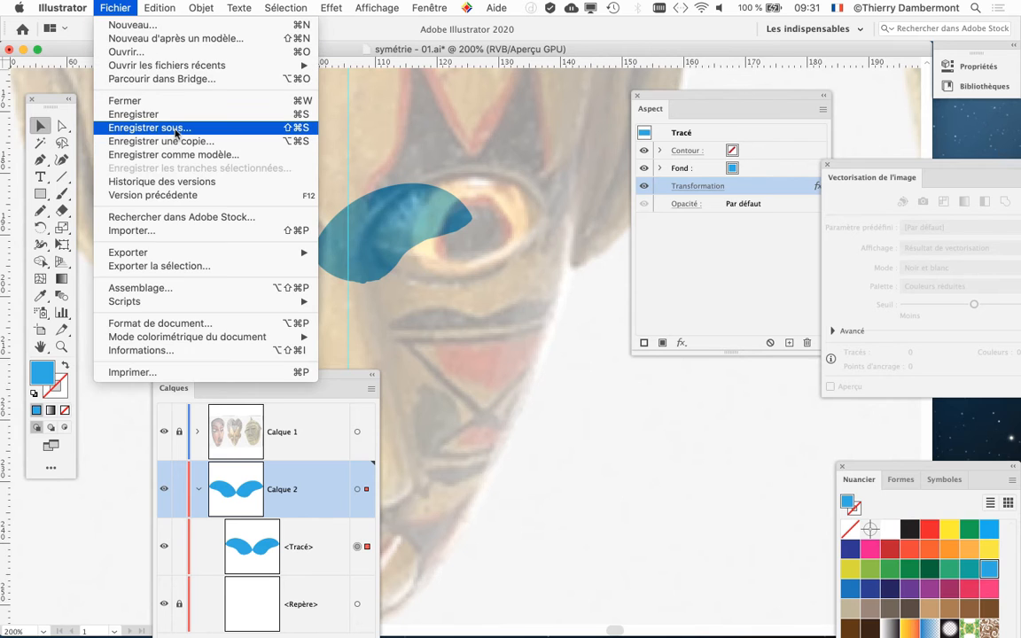
{"action": "left_click", "coordinate": [175, 128]}
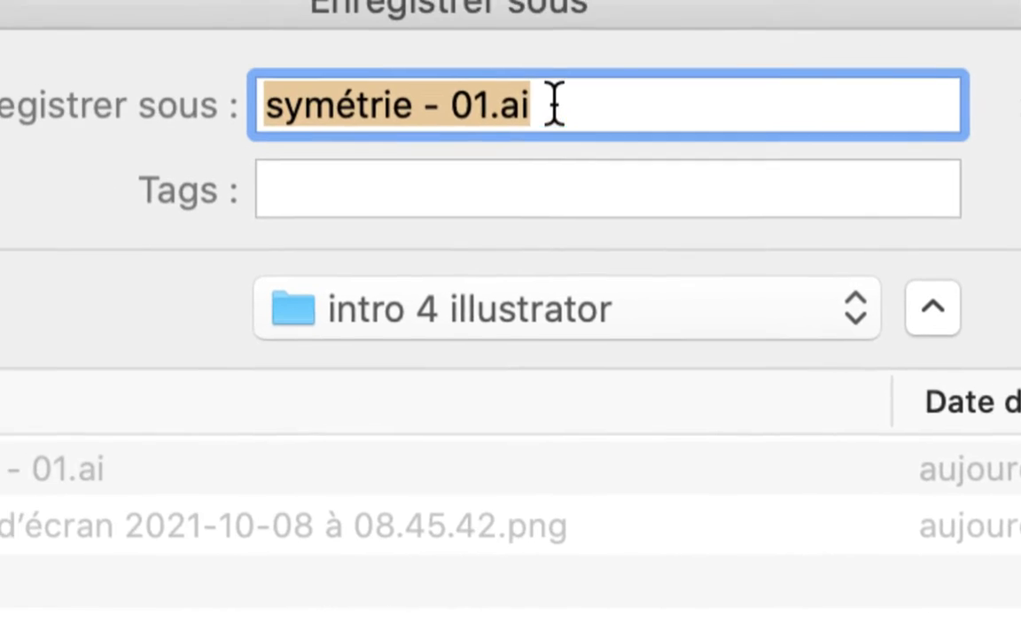
{"action": "left_click", "coordinate": [226, 0]}
{"action": "key", "text": "shift+Right"}
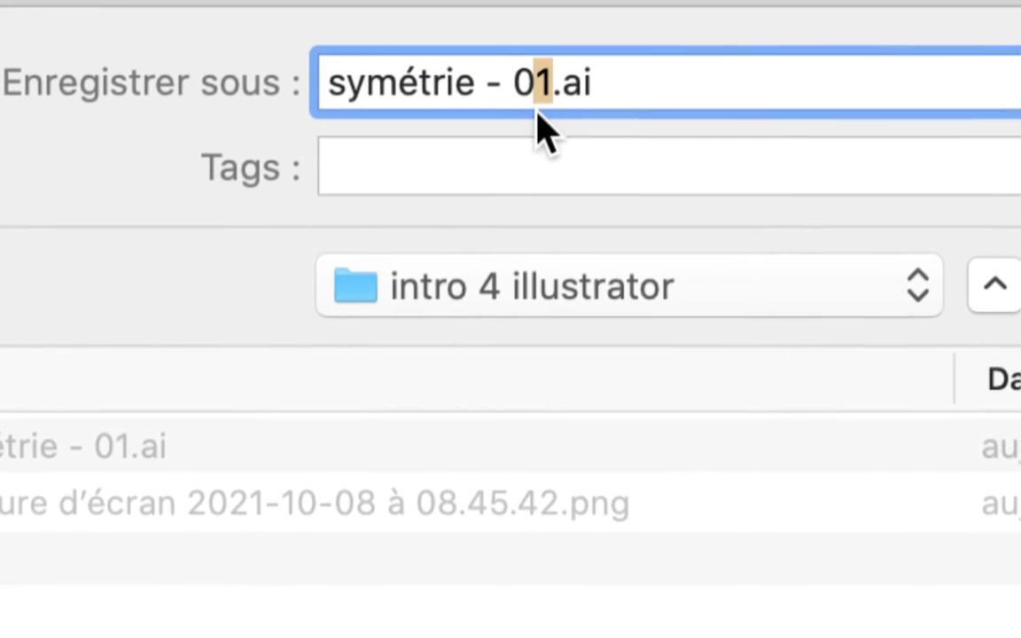
{"action": "type", "text": "2"}
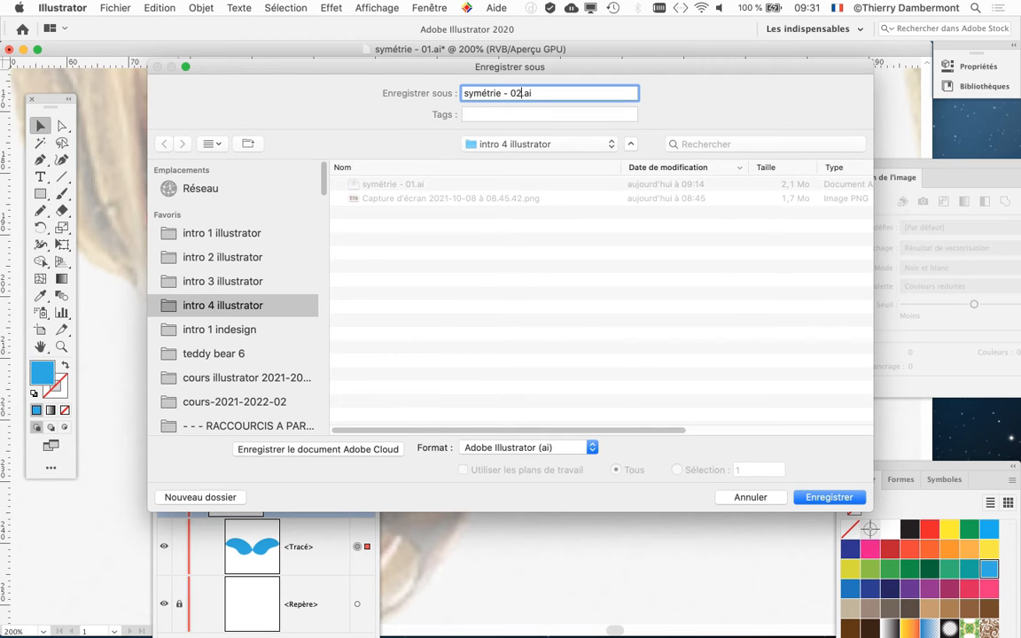
{"action": "key", "text": "Return"}
{"action": "key", "text": "Return"}
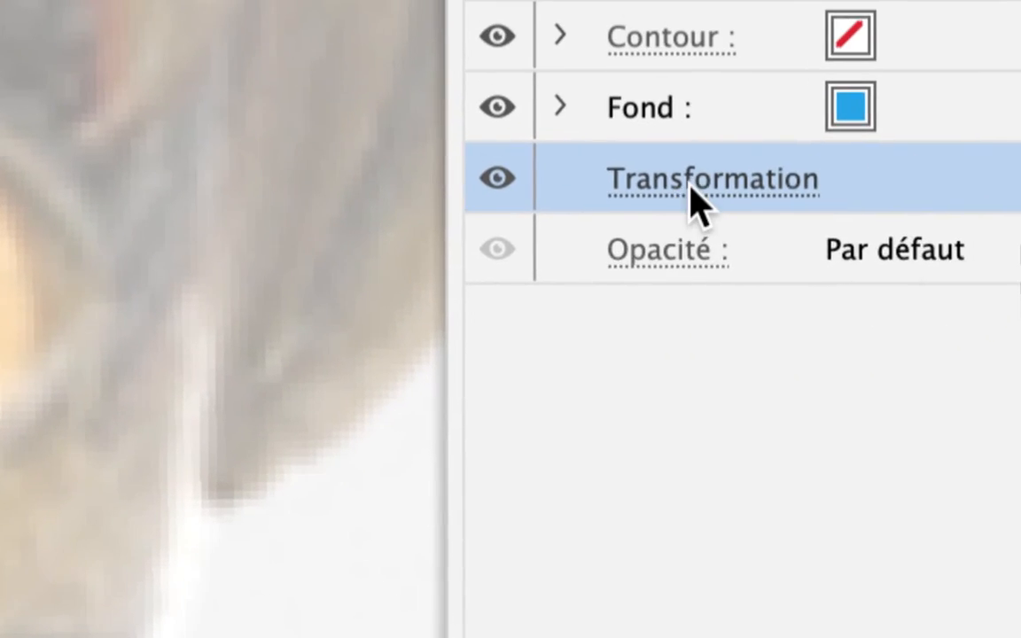
Step: Reopen the eye's Transformation effect to review its settings, and close it without changing anything
{"action": "left_click", "coordinate": [692, 188]}
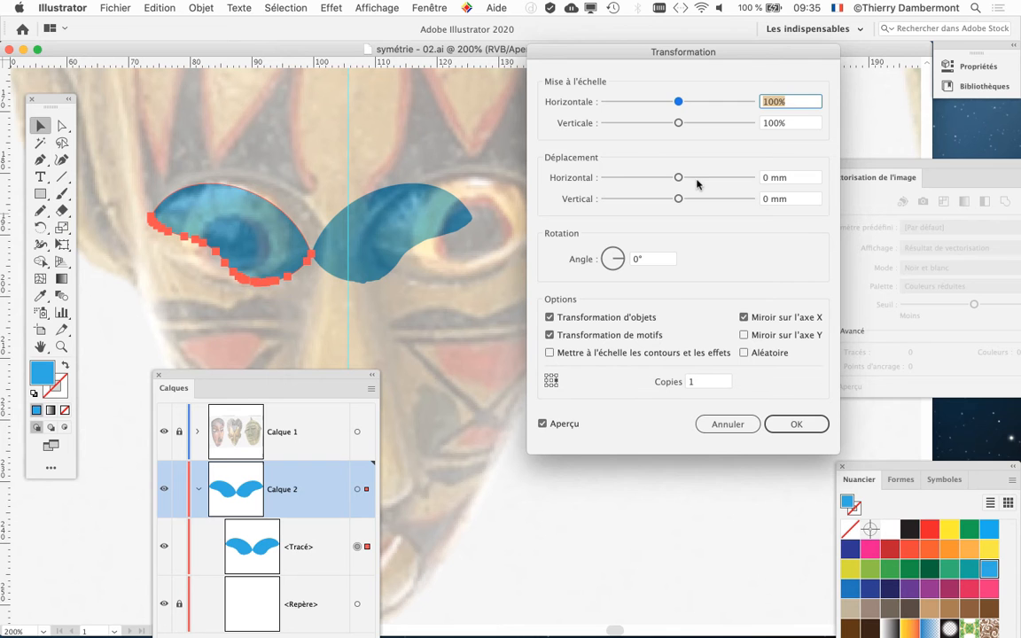
{"action": "left_click", "coordinate": [730, 423]}
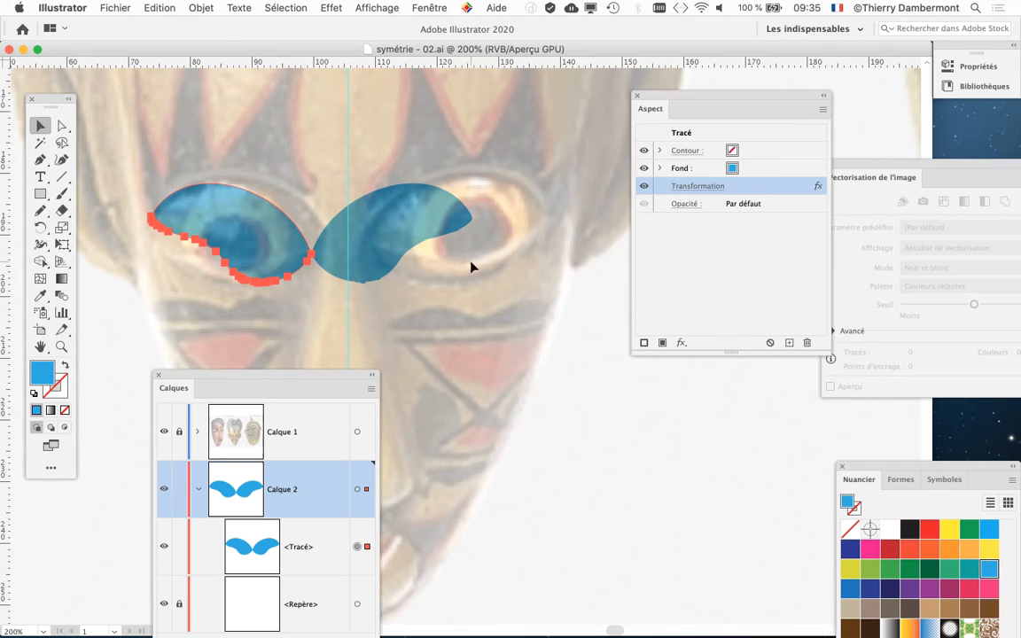
{"action": "scroll", "coordinate": [503, 256], "scroll_direction": "up", "scroll_amount": 10}
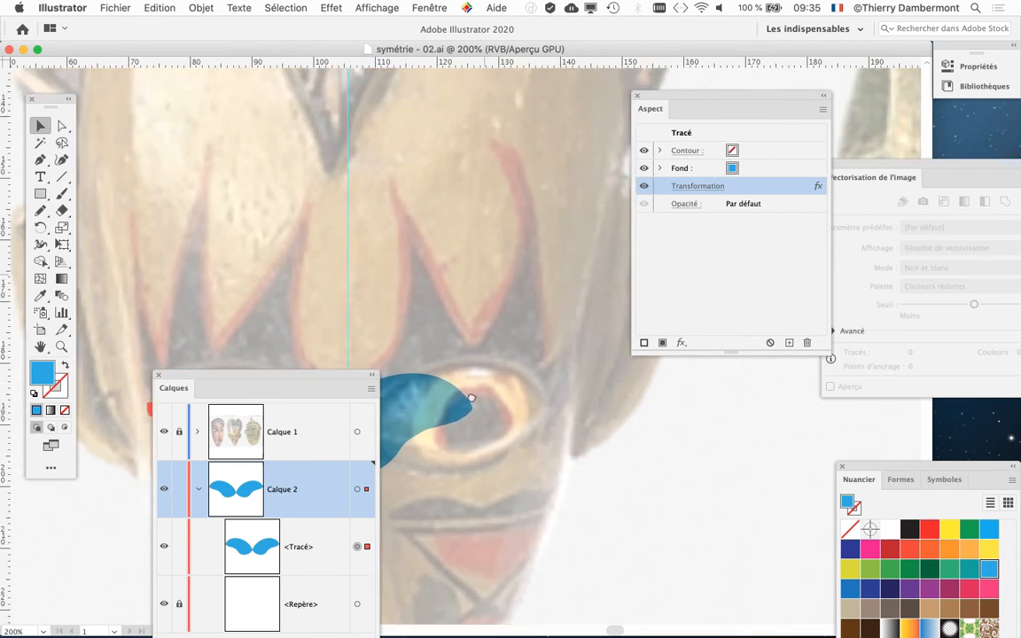
Step: Draw a small blue rectangle, about 3 by 7 mm, above the middle mask with its right edge on the vertical guide
{"action": "scroll", "coordinate": [457, 410], "scroll_direction": "up", "scroll_amount": 10}
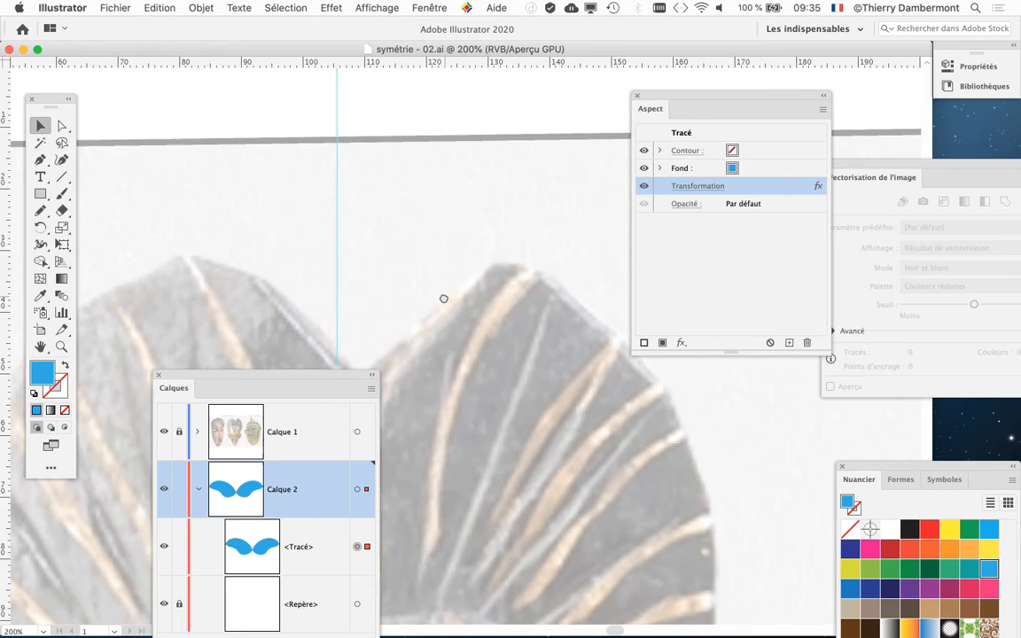
{"action": "left_click", "coordinate": [40, 193]}
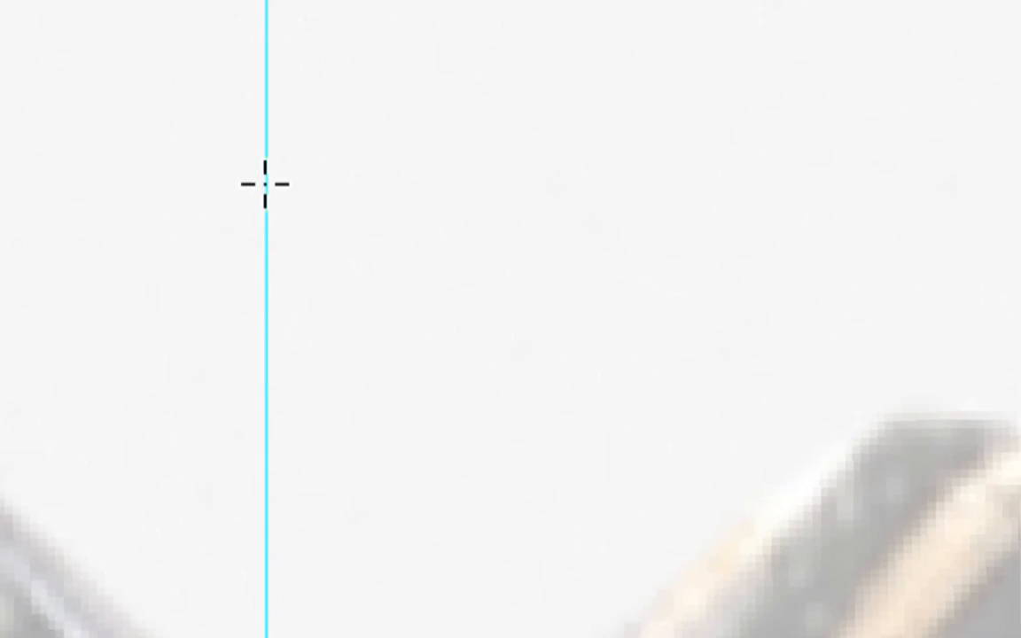
{"action": "left_click_drag", "start_coordinate": [264, 184], "coordinate": [246, 148]}
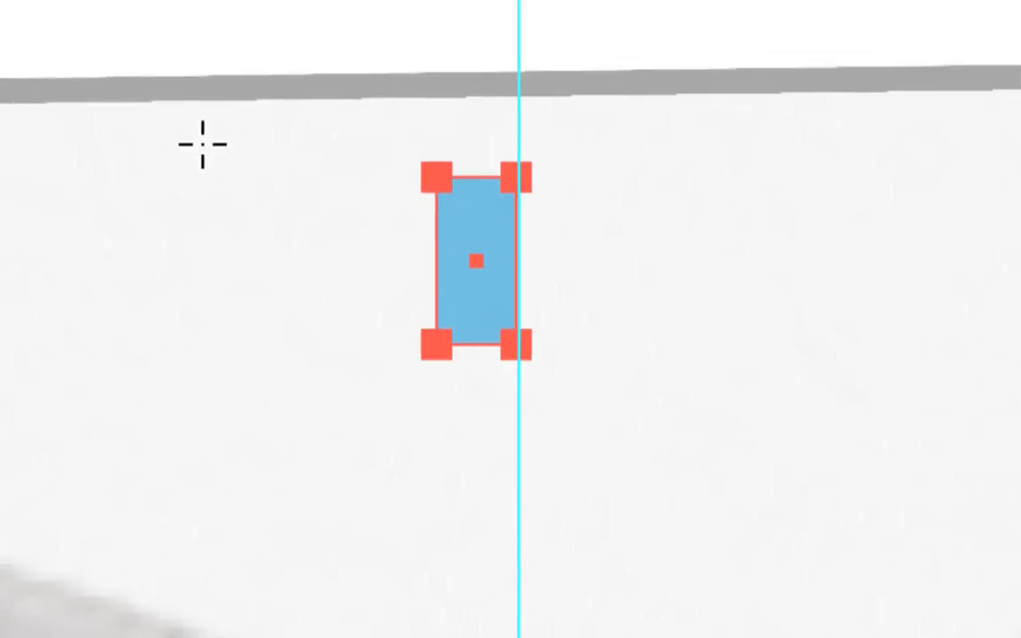
{"action": "left_click", "coordinate": [42, 149]}
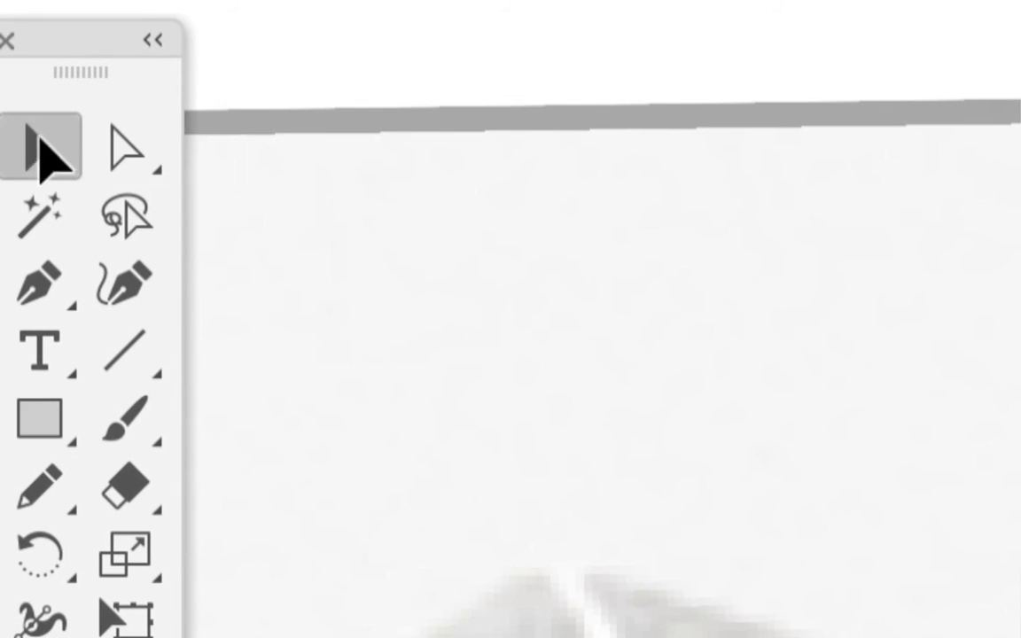
{"action": "left_click_drag", "start_coordinate": [253, 171], "coordinate": [247, 174]}
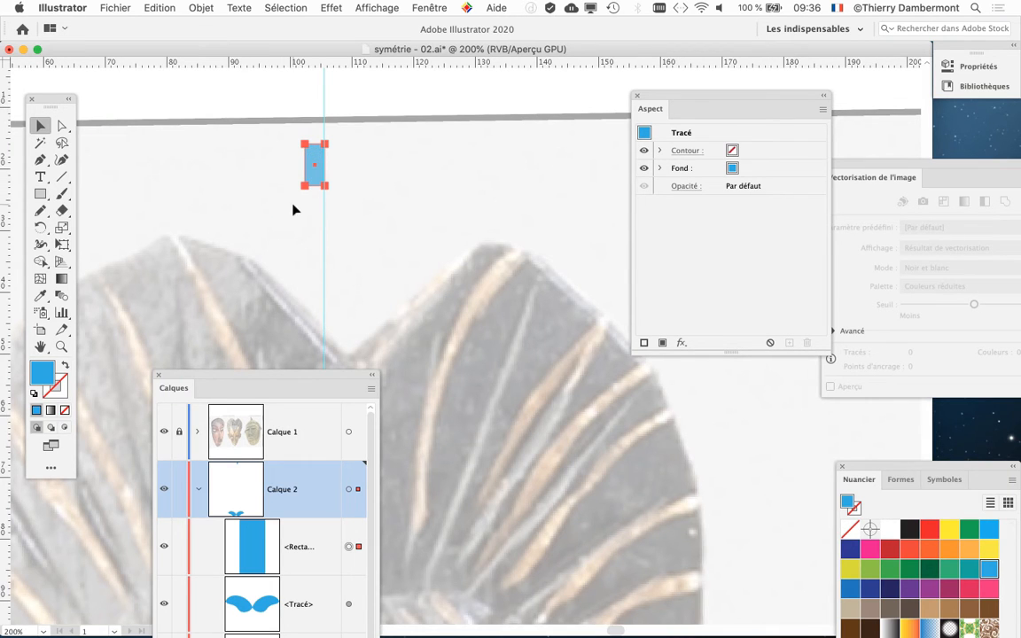
Step: Move the small rectangle straight up along the guide to about 40 mm above the artboard
{"action": "left_click_drag", "start_coordinate": [288, 378], "coordinate": [469, 256]}
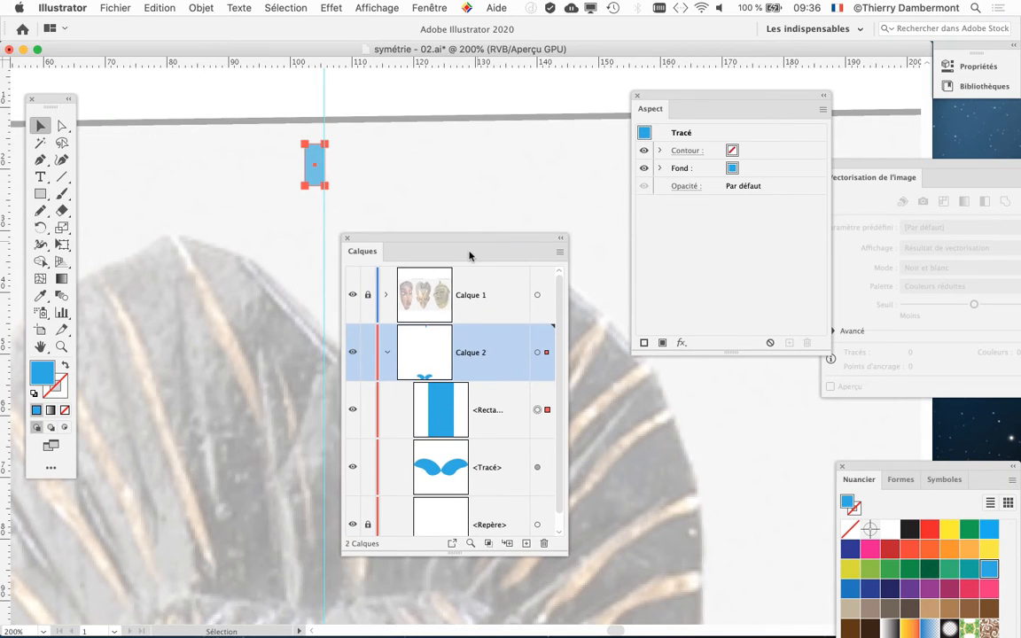
{"action": "scroll", "coordinate": [232, 221], "scroll_direction": "down", "scroll_amount": 2}
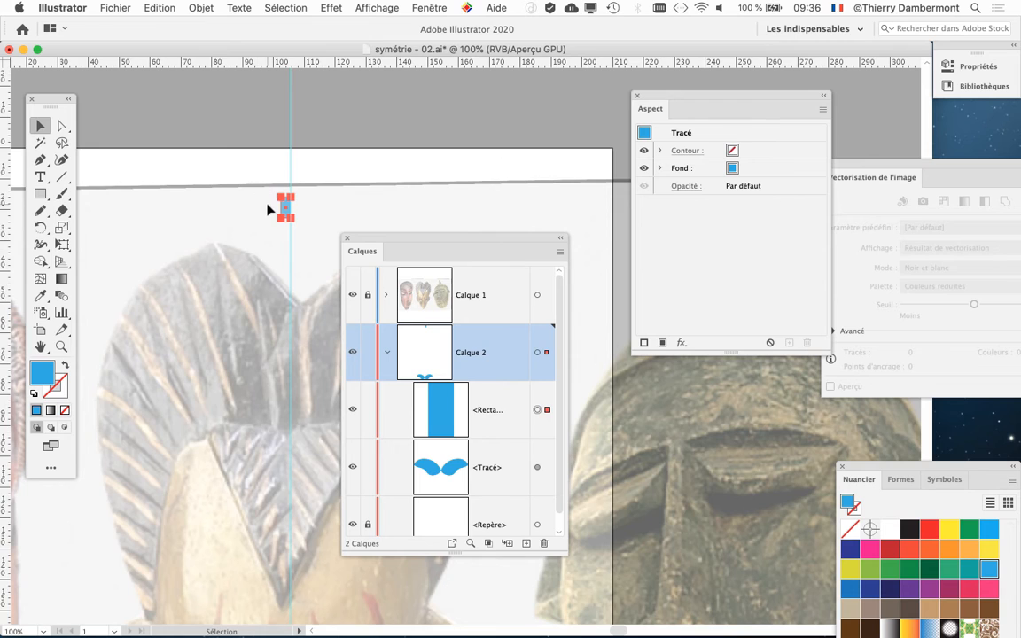
{"action": "left_click_drag", "start_coordinate": [241, 266], "coordinate": [242, 450]}
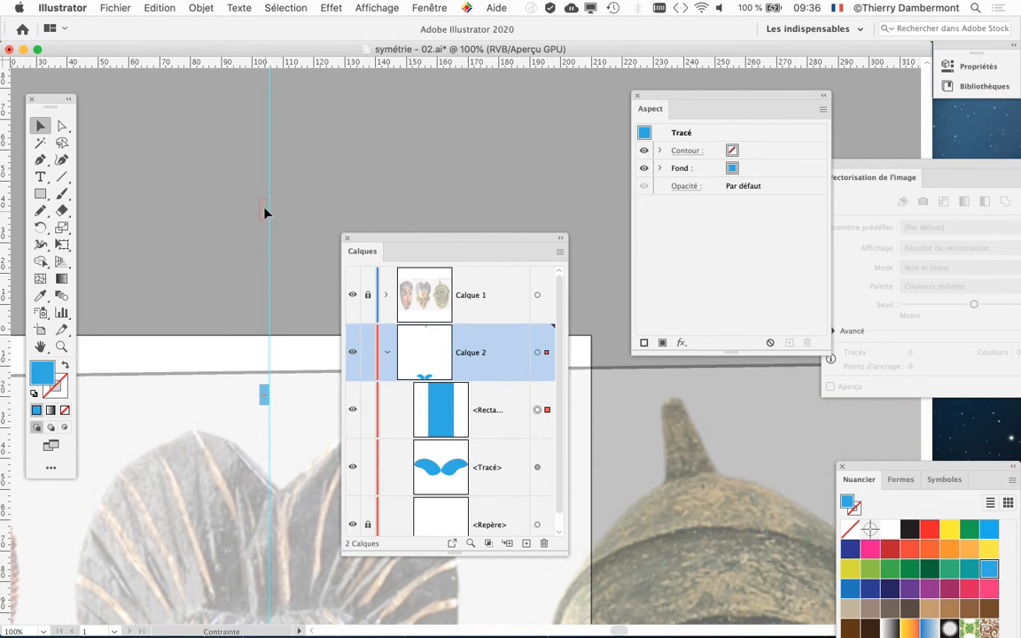
{"action": "scroll", "coordinate": [244, 406], "scroll_direction": "down", "scroll_amount": 2}
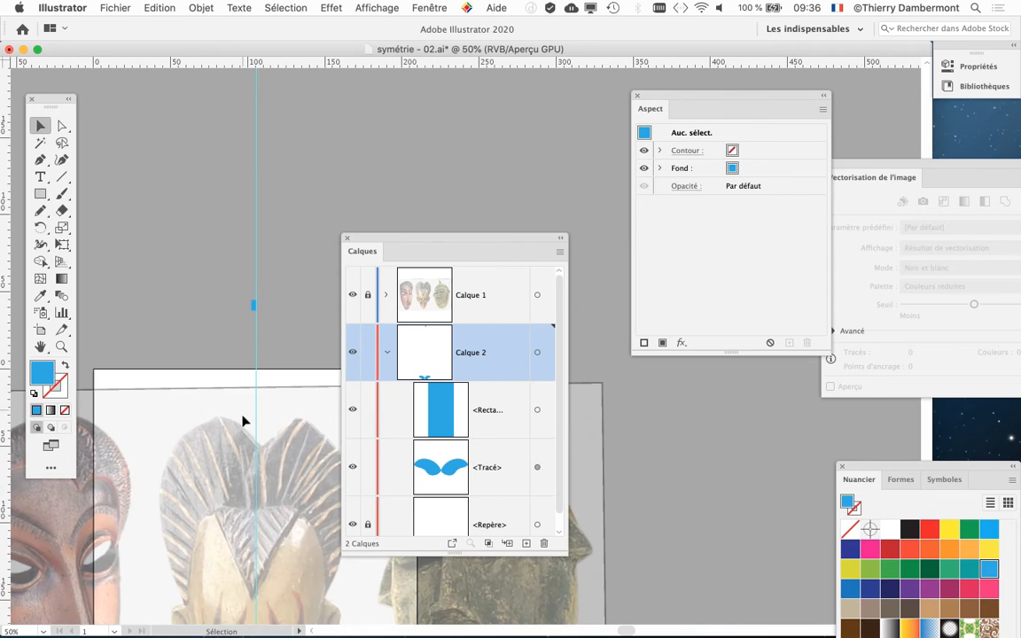
{"action": "left_click_drag", "start_coordinate": [244, 408], "coordinate": [247, 242]}
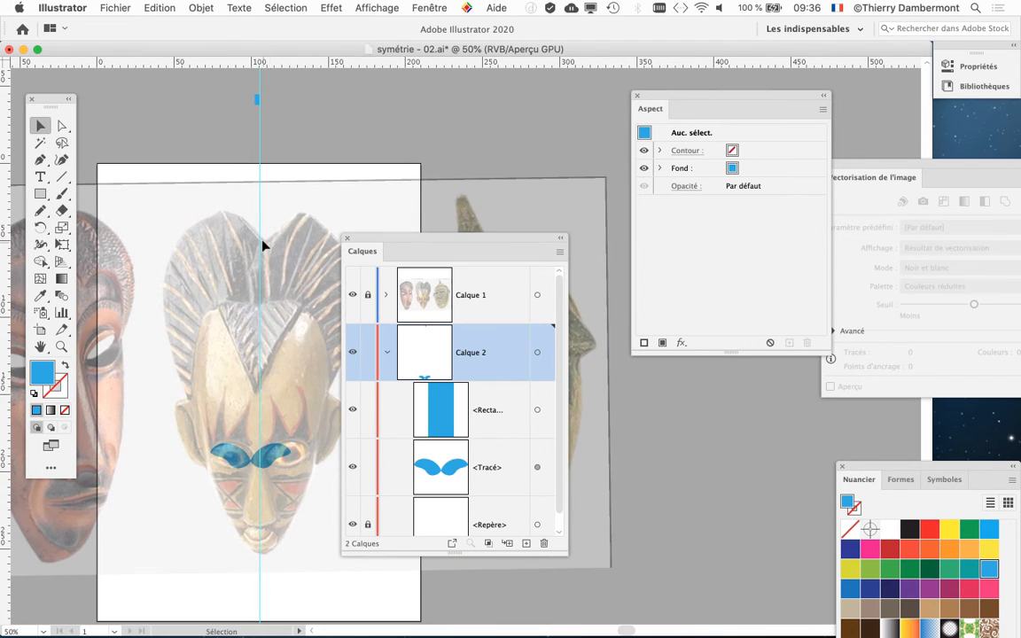
{"action": "scroll", "coordinate": [255, 101], "scroll_direction": "up", "scroll_amount": 6}
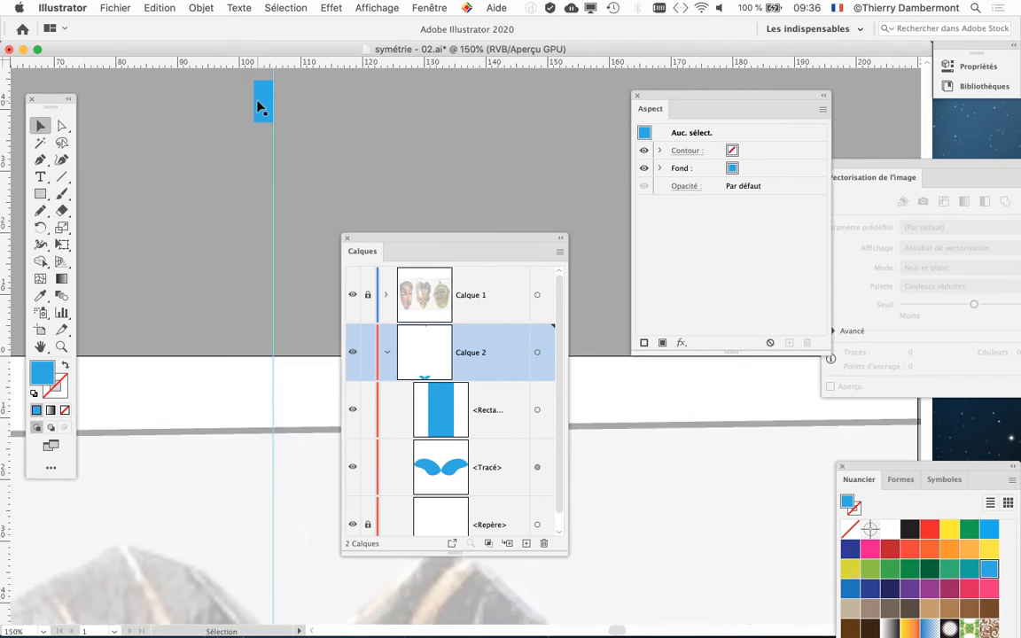
{"action": "left_click_drag", "start_coordinate": [244, 276], "coordinate": [221, 388]}
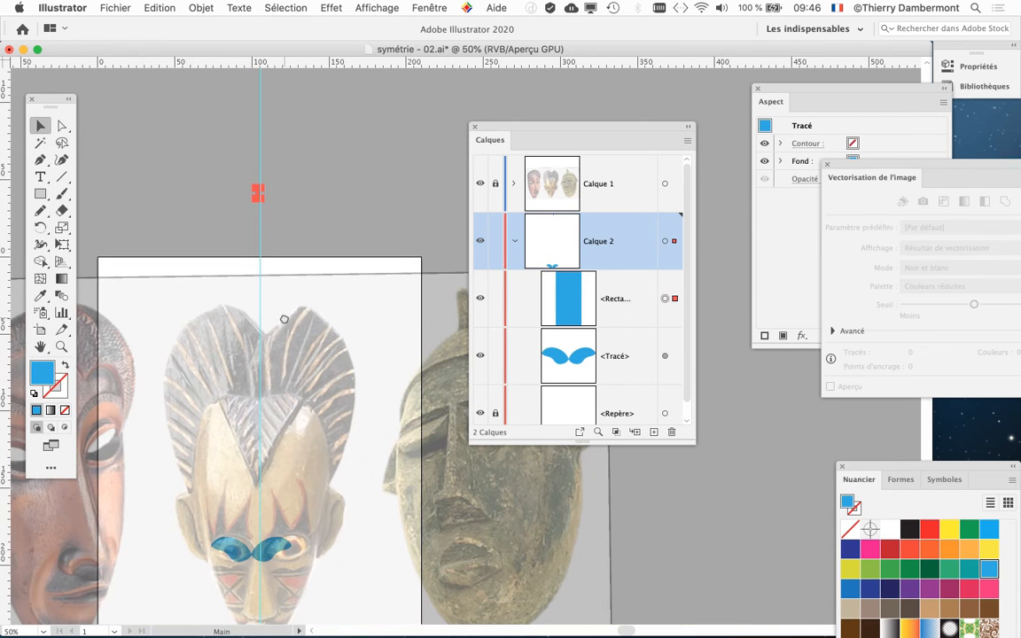
Step: Group the small rectangle and the mirrored eye path in Calque 2
{"action": "left_click_drag", "start_coordinate": [284, 319], "coordinate": [368, 239]}
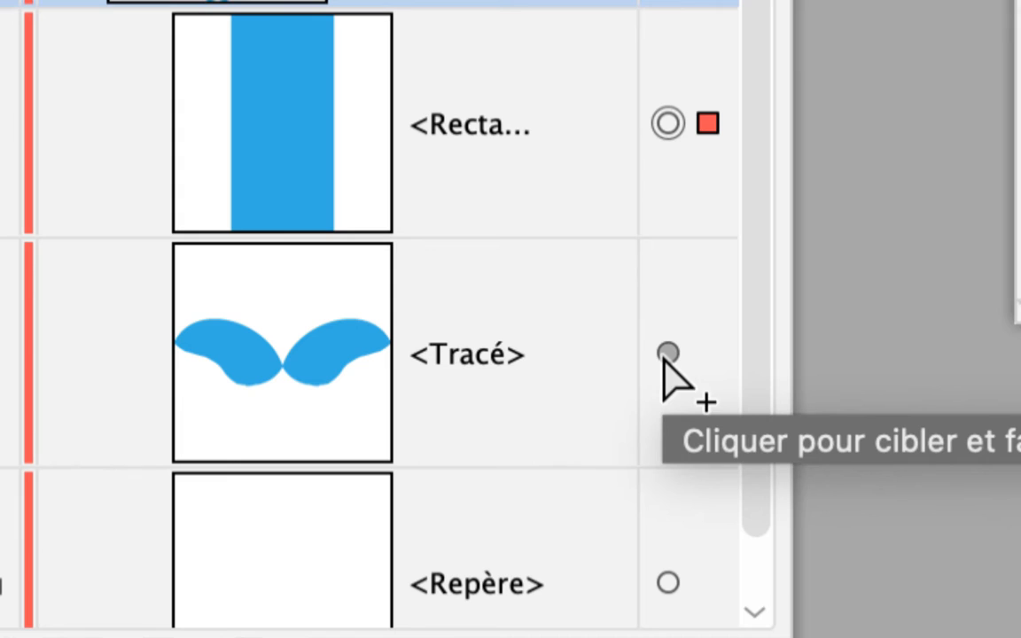
{"action": "left_click", "coordinate": [668, 354]}
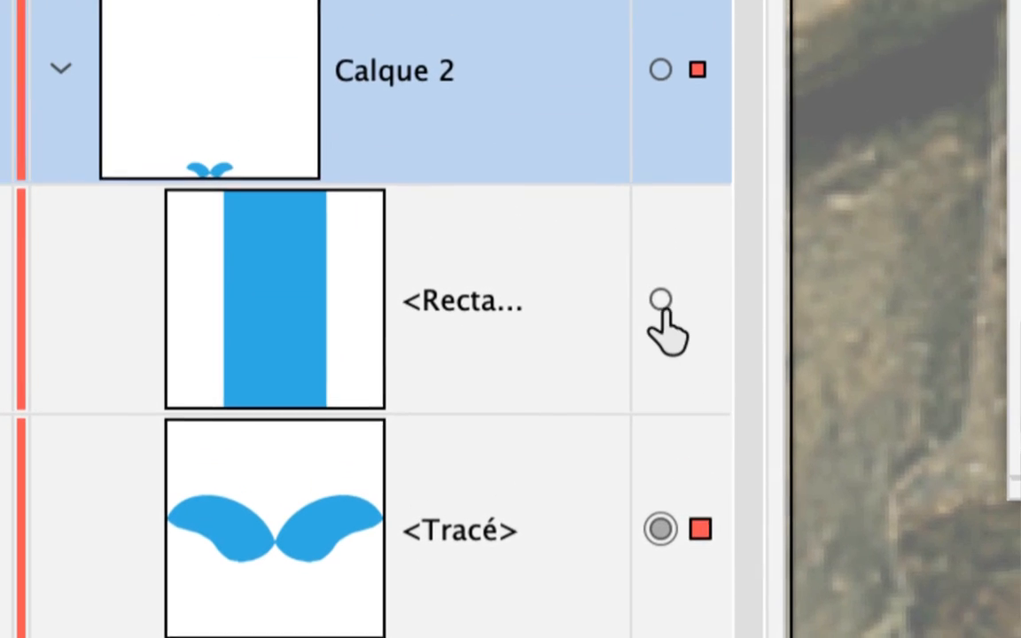
{"action": "left_click", "coordinate": [666, 112], "text": "shift"}
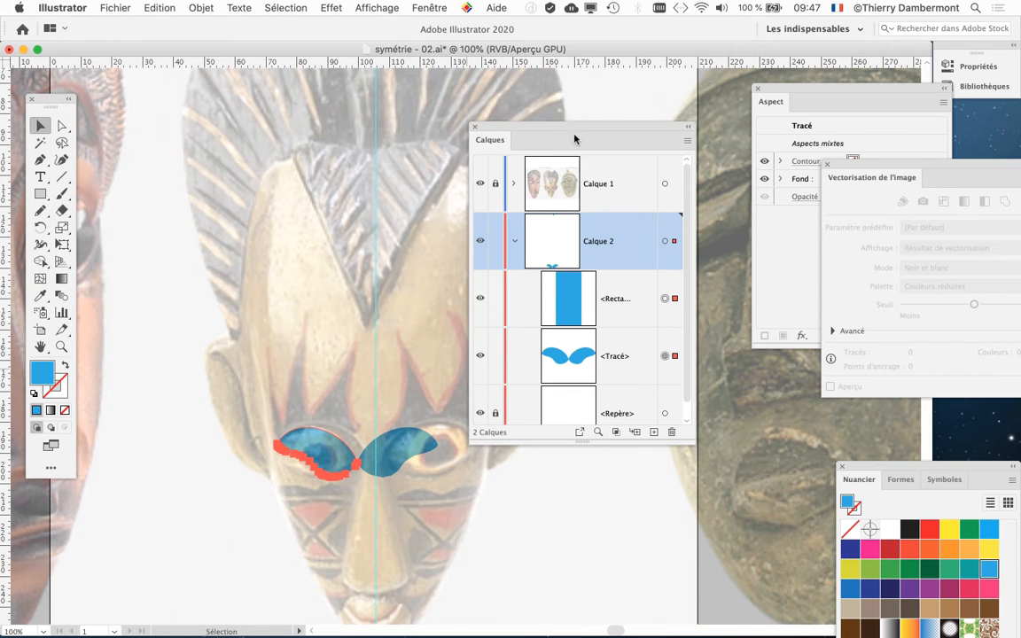
{"action": "left_click_drag", "start_coordinate": [565, 130], "coordinate": [631, 121]}
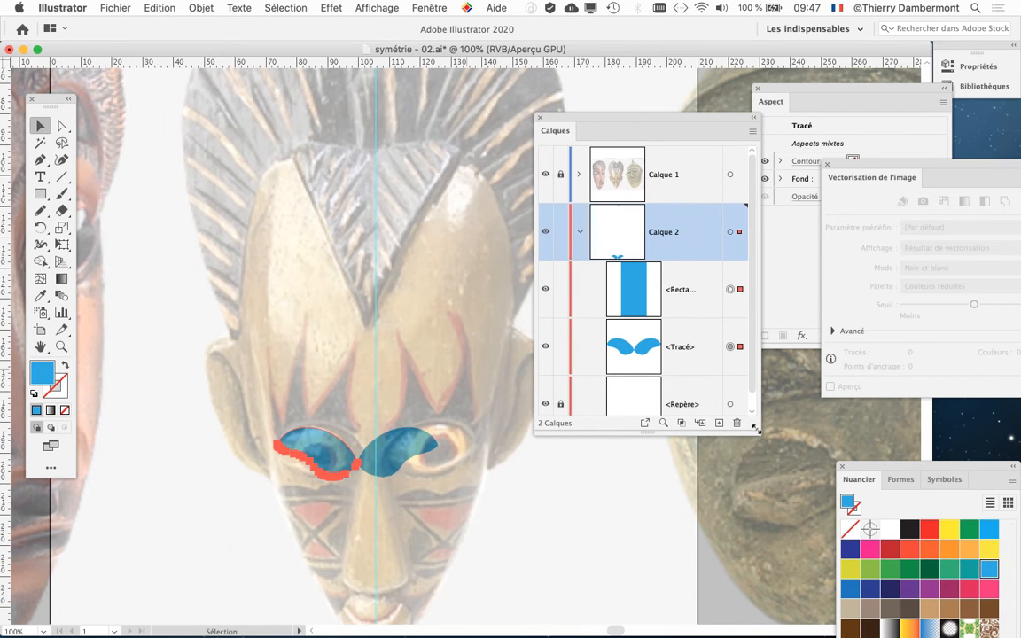
{"action": "left_click_drag", "start_coordinate": [755, 429], "coordinate": [760, 487]}
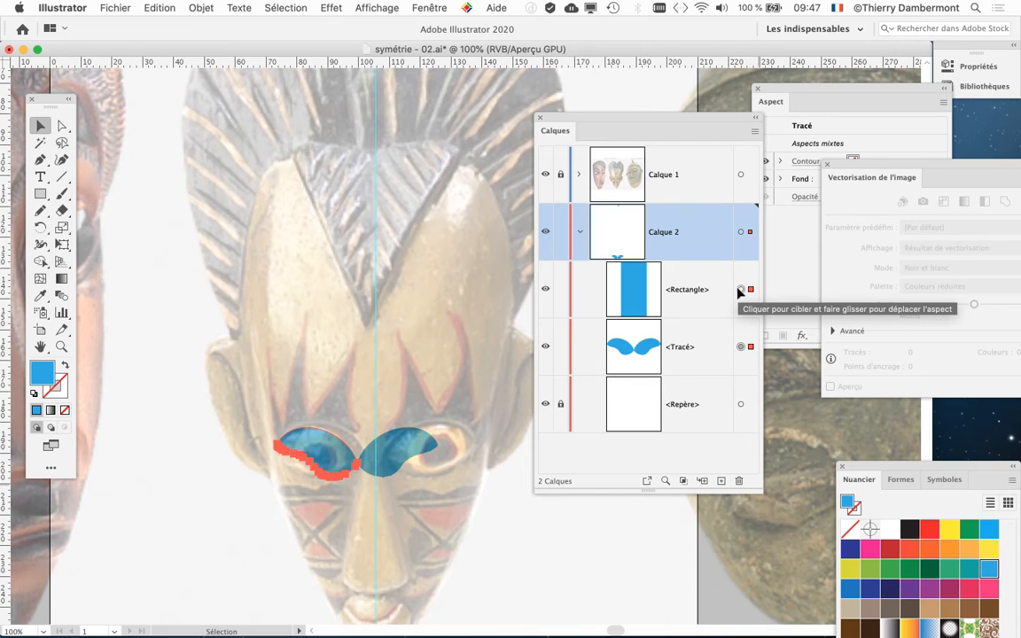
{"action": "left_click", "coordinate": [201, 7]}
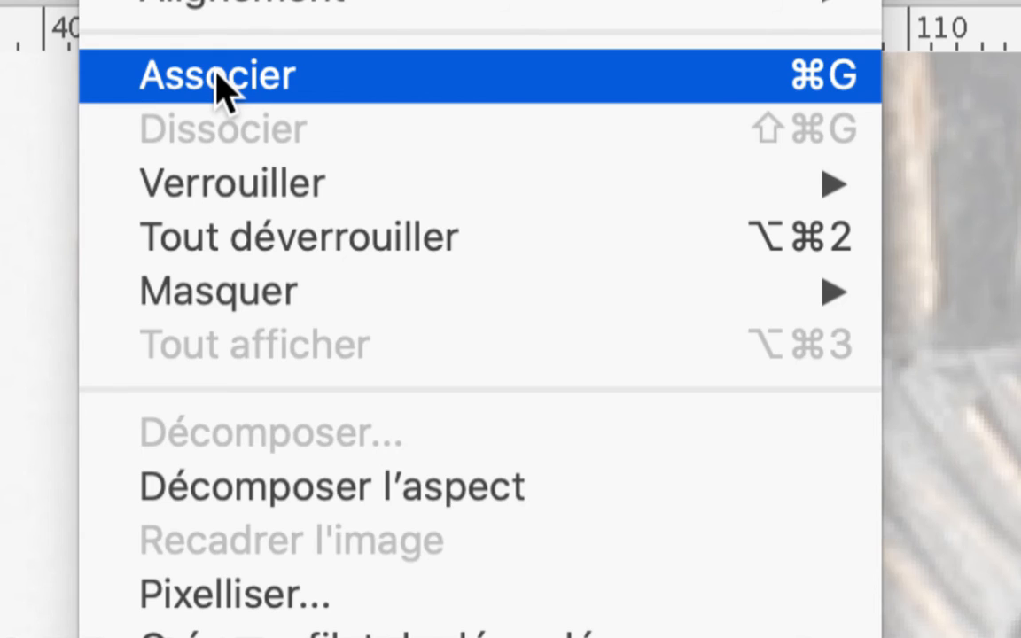
{"action": "left_click", "coordinate": [216, 77]}
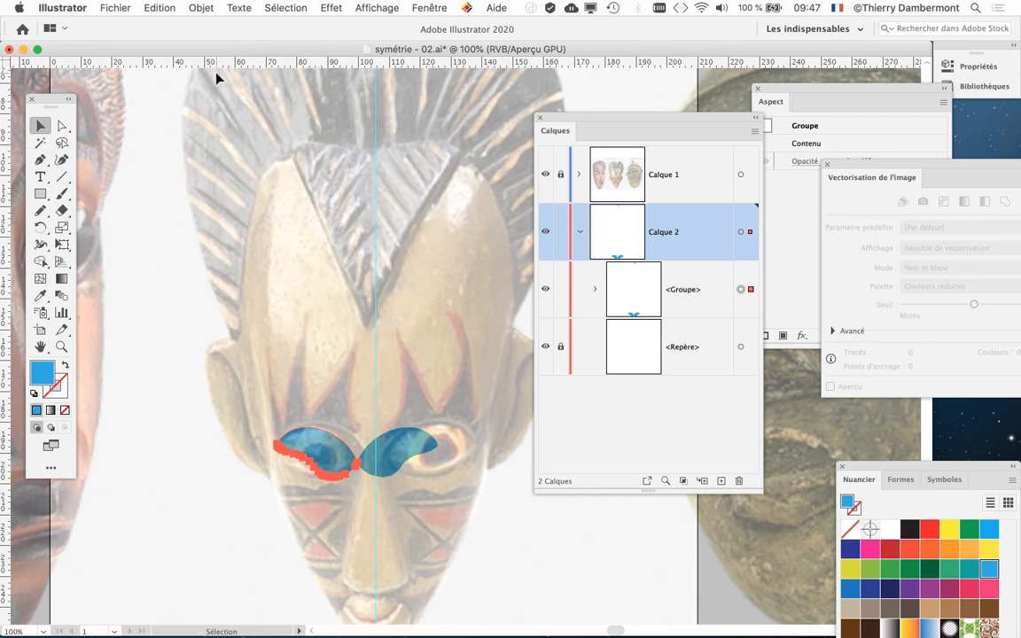
Step: Select the group inside Calque 2 and expand it to list its rectangle and eye path
{"action": "left_click_drag", "start_coordinate": [642, 126], "coordinate": [592, 92]}
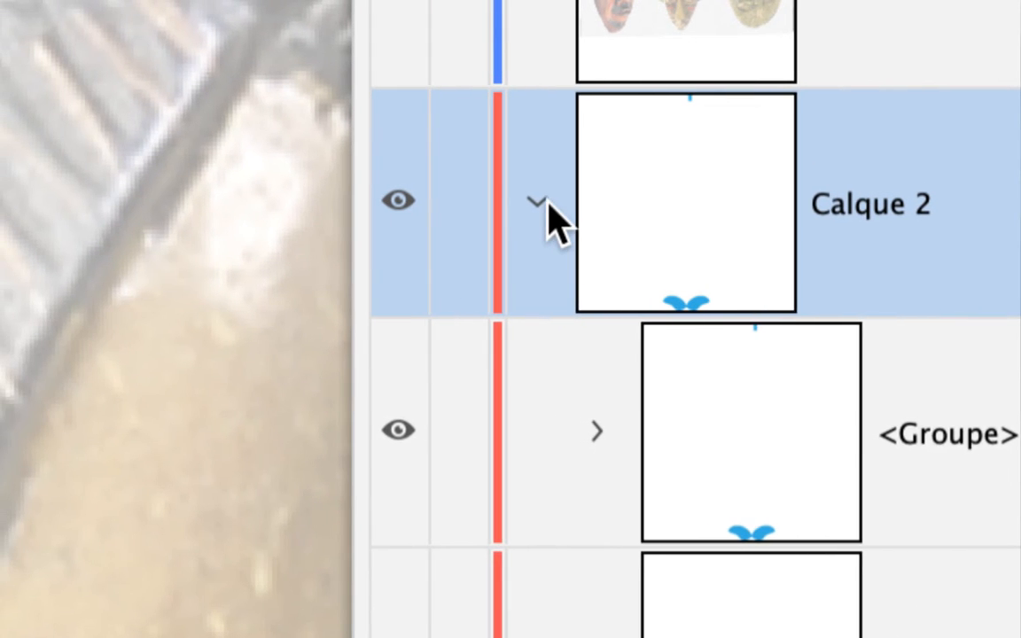
{"action": "left_click", "coordinate": [536, 202]}
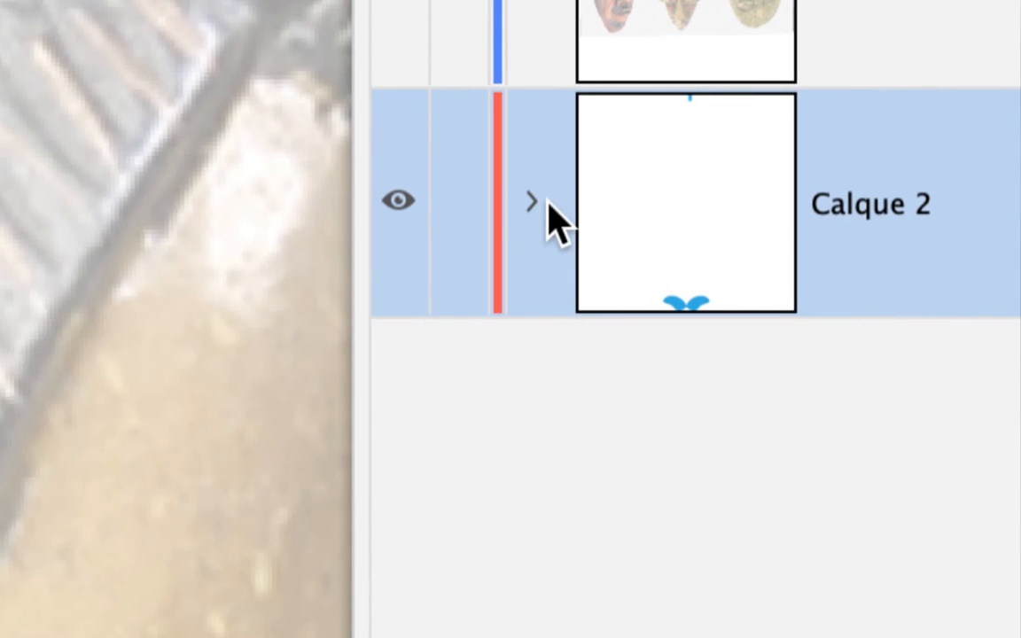
{"action": "left_click", "coordinate": [534, 202]}
{"action": "left_click", "coordinate": [665, 448]}
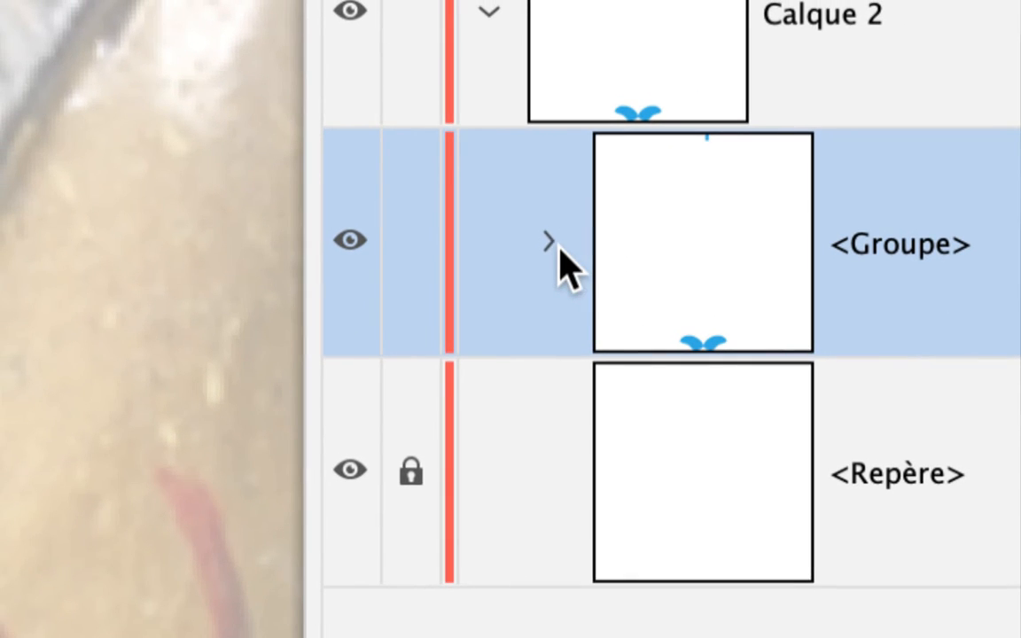
{"action": "left_click", "coordinate": [452, 224]}
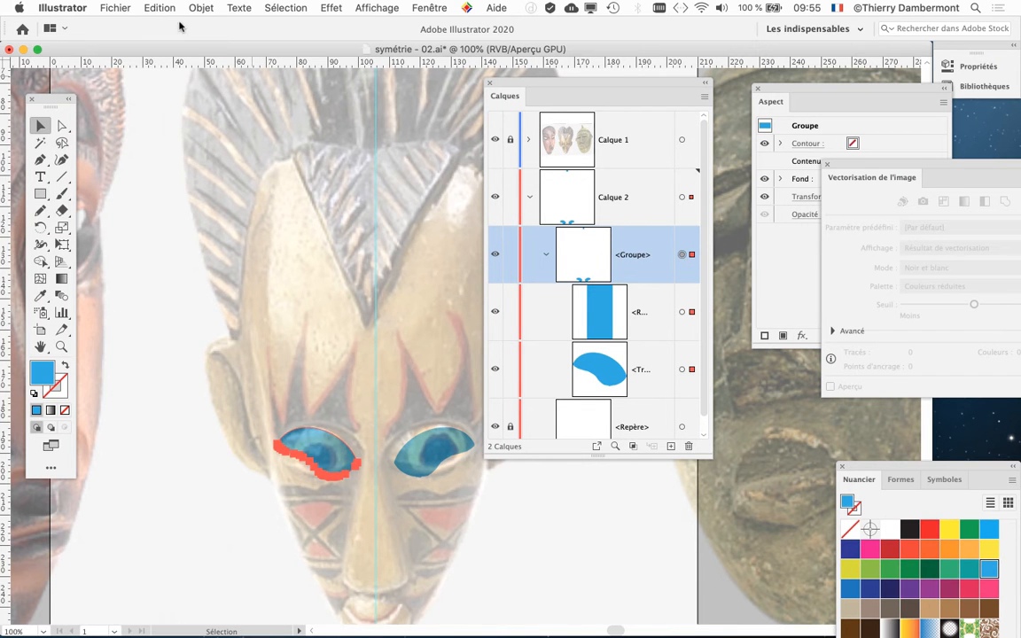
Step: Save the document as "symétrie - 03.ai" in the intro 4 illustrator folder, keeping the default Illustrator 2020 options
{"action": "left_click", "coordinate": [115, 7]}
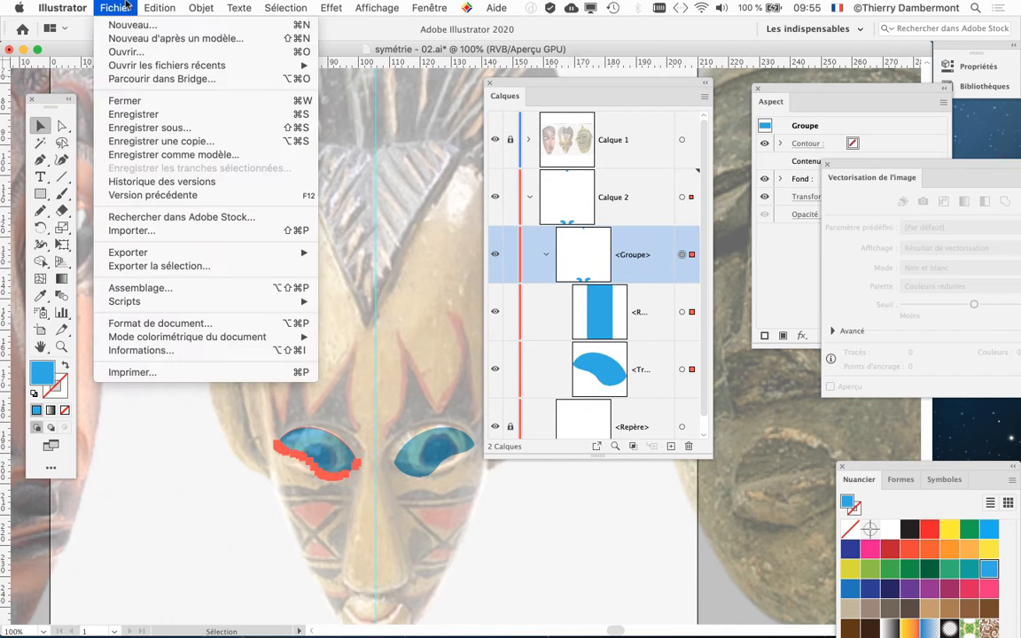
{"action": "left_click", "coordinate": [177, 133]}
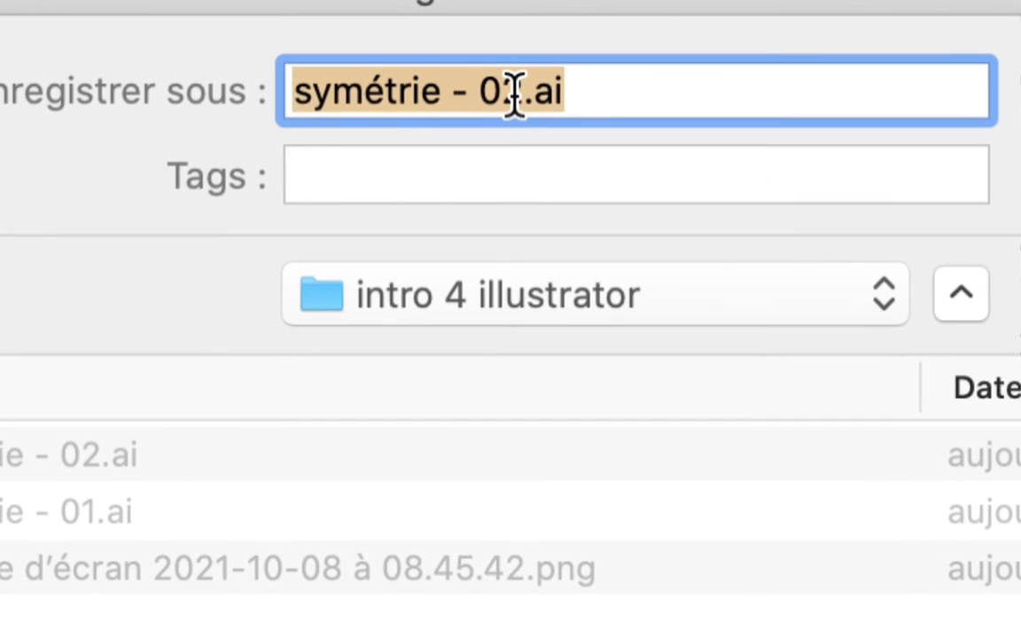
{"action": "left_click_drag", "start_coordinate": [557, 64], "coordinate": [578, 64]}
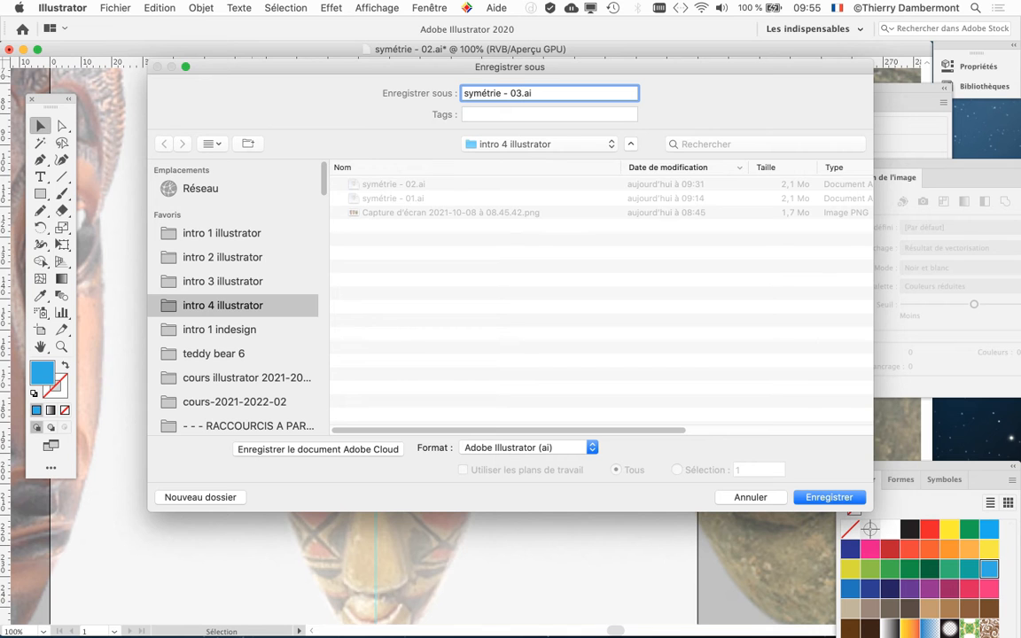
{"action": "key", "text": "Return"}
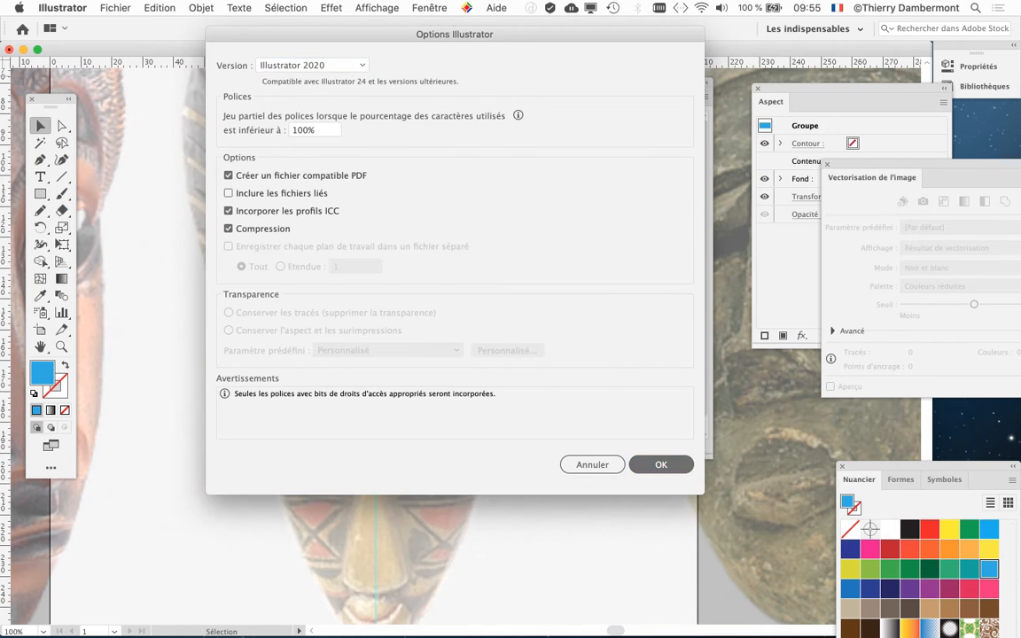
{"action": "key", "text": "Return"}
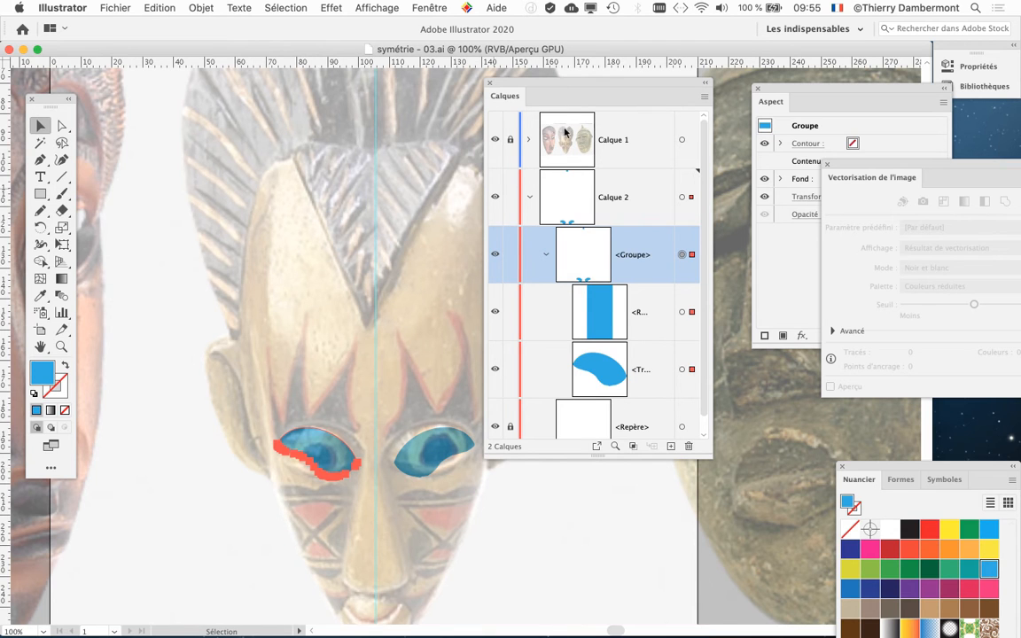
Step: Clear the floating layer list away from both mirrored eyes and deselect the group
{"action": "left_click_drag", "start_coordinate": [545, 86], "coordinate": [626, 83]}
{"action": "scroll", "coordinate": [319, 514], "scroll_direction": "up", "scroll_amount": 4}
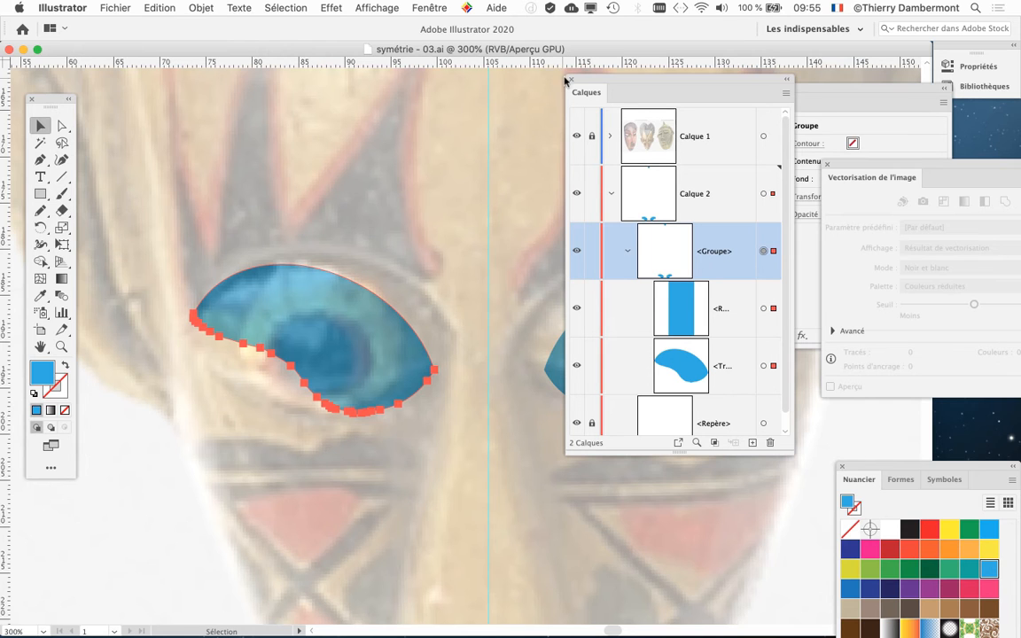
{"action": "left_click_drag", "start_coordinate": [598, 80], "coordinate": [474, 443]}
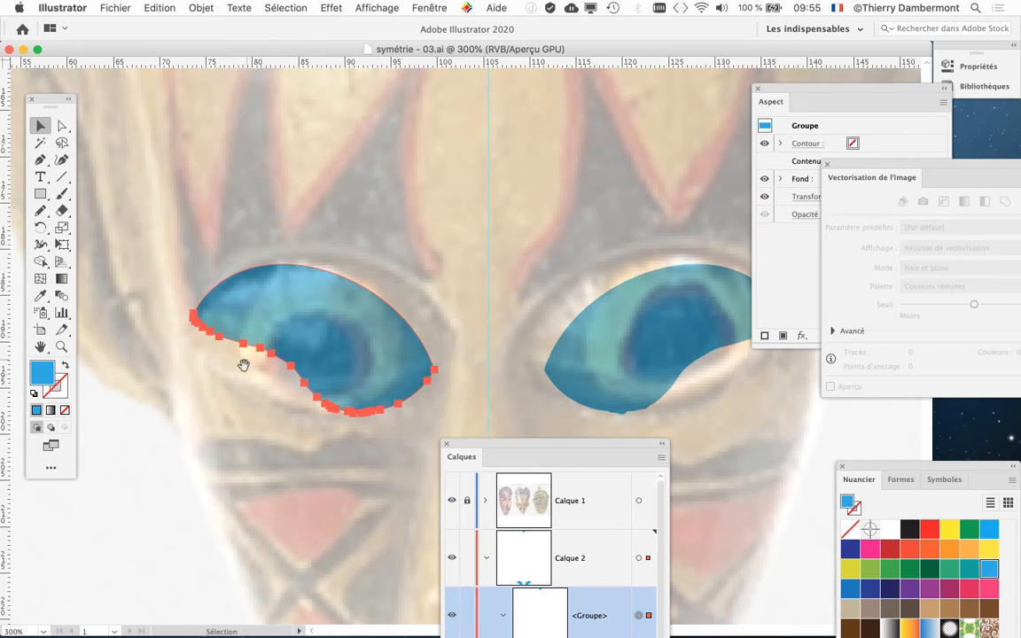
{"action": "left_click_drag", "start_coordinate": [246, 401], "coordinate": [171, 378]}
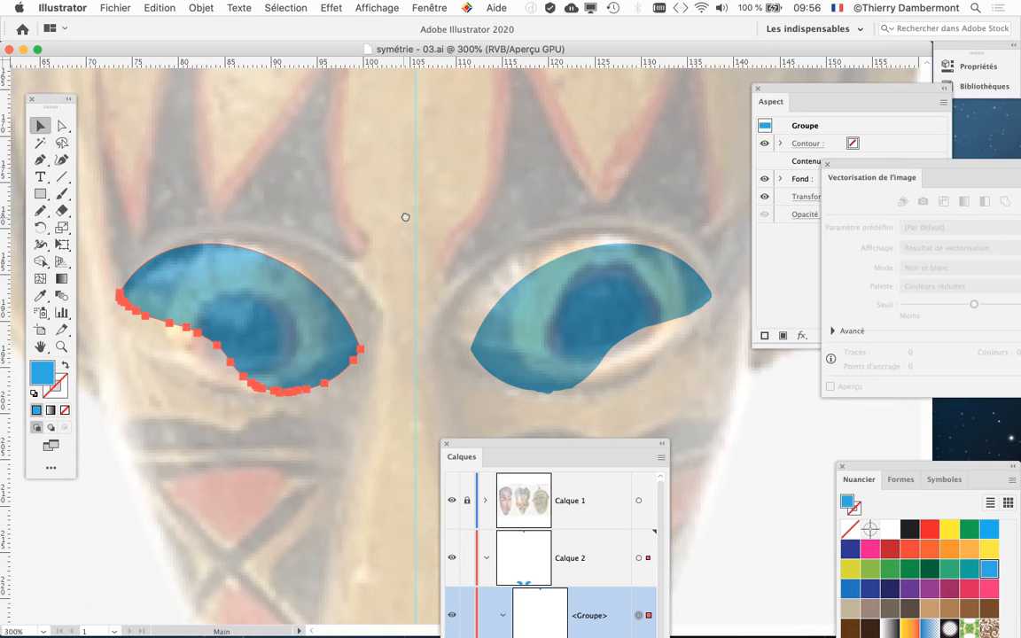
{"action": "left_click_drag", "start_coordinate": [405, 216], "coordinate": [467, 148]}
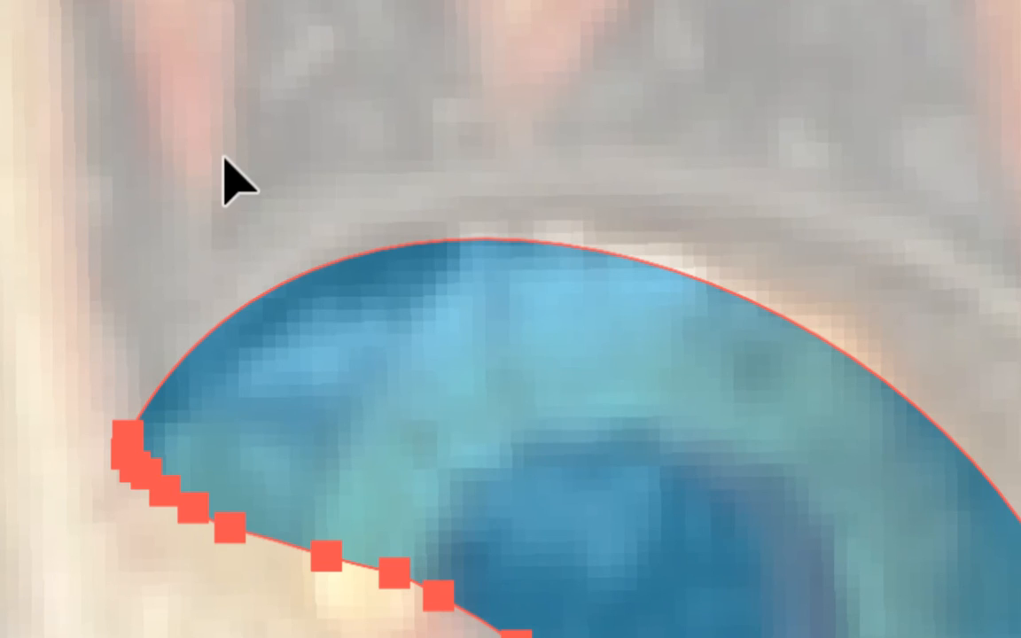
{"action": "left_click", "coordinate": [226, 182]}
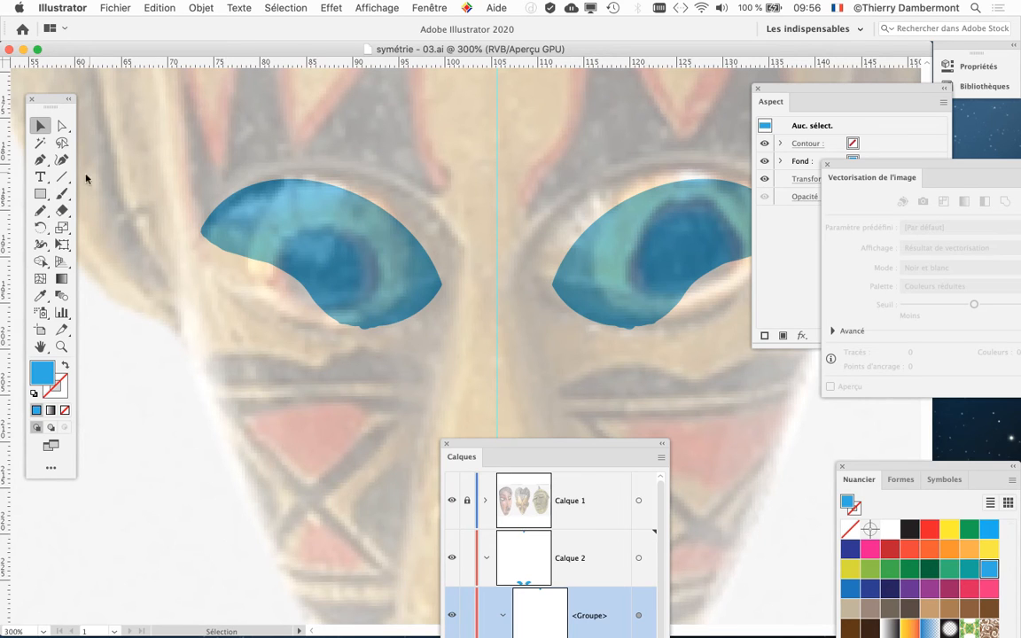
Step: Draw a circle centred on the pupil of the mask's left eye with the Ellipse tool
{"action": "left_click", "coordinate": [41, 211]}
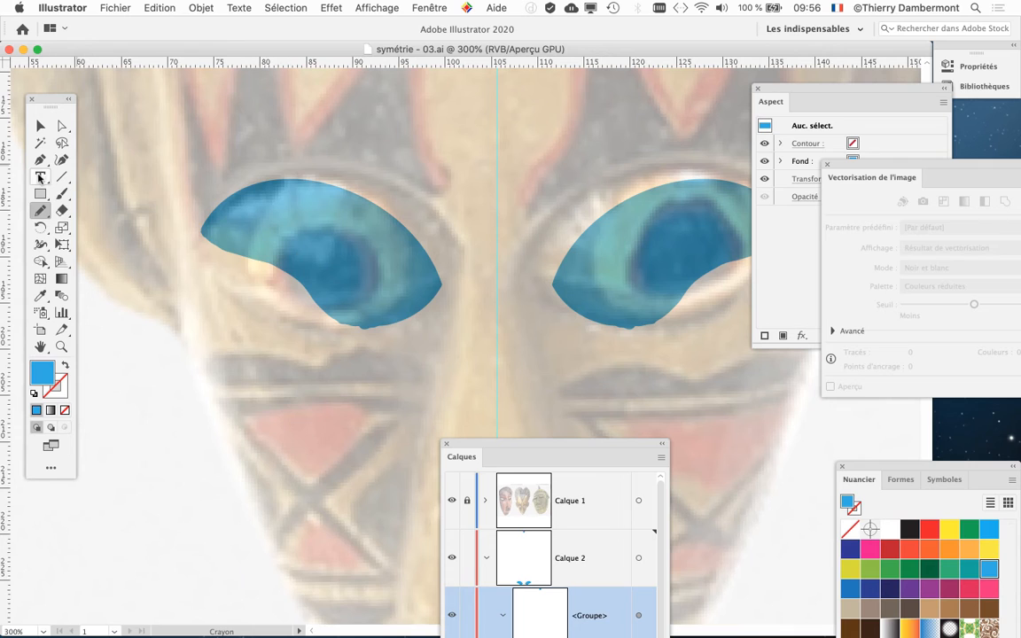
{"action": "left_click", "coordinate": [41, 194]}
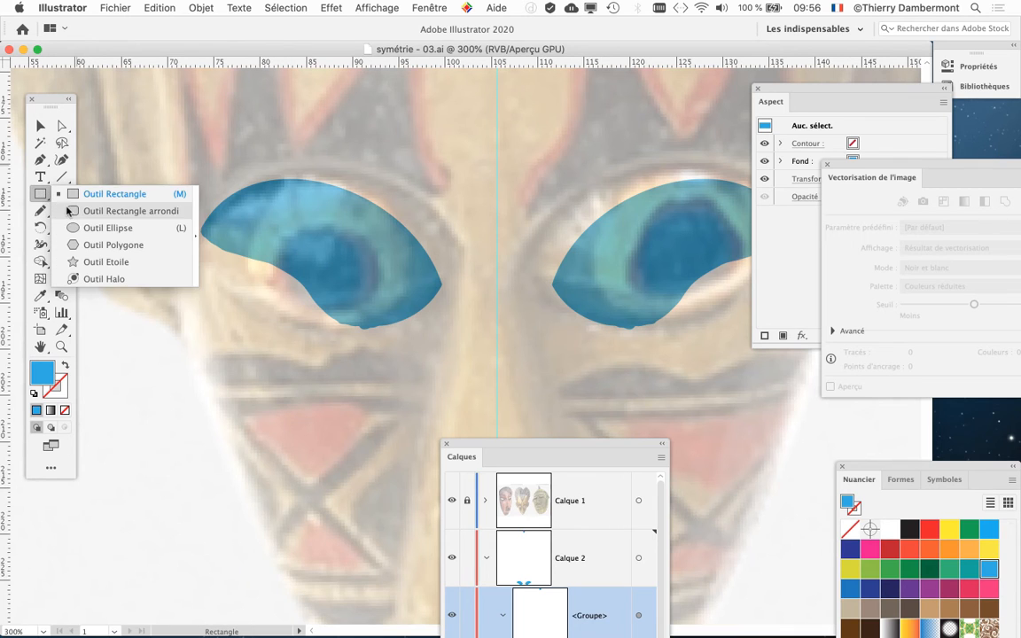
{"action": "left_click", "coordinate": [104, 228]}
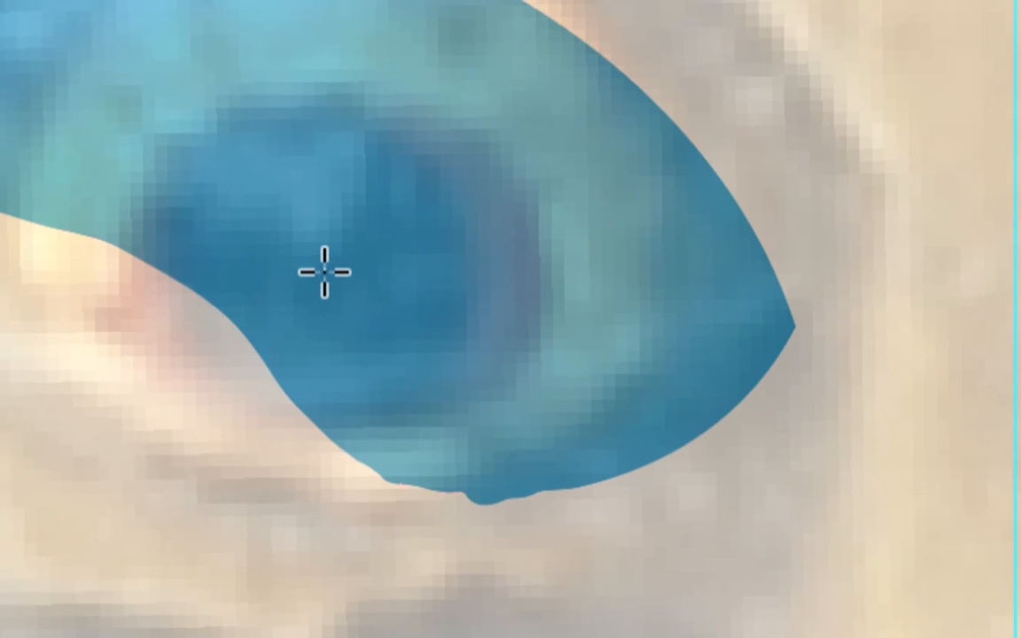
{"action": "left_click_drag", "start_coordinate": [324, 269], "coordinate": [519, 388]}
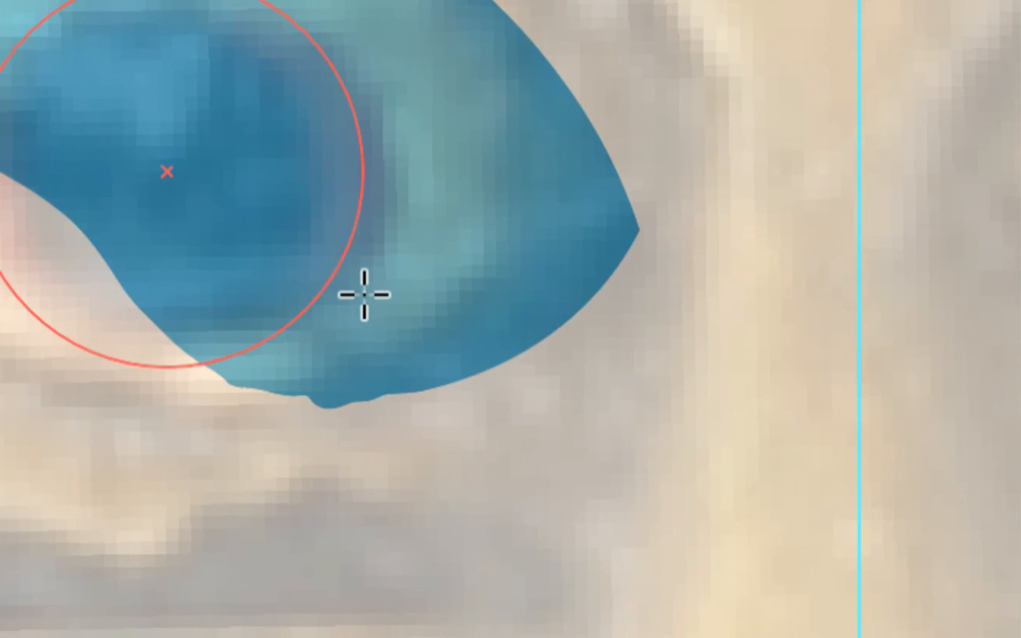
{"action": "left_click_drag", "start_coordinate": [364, 294], "coordinate": [358, 294]}
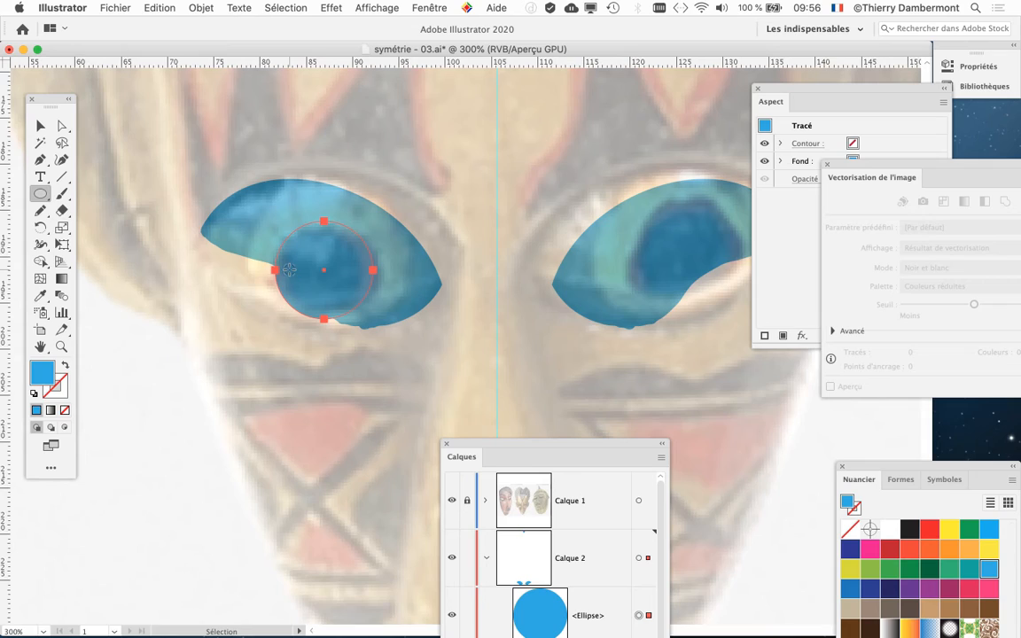
Step: Bring the colour swatches close to the left eye and fill the new circle with yellow
{"action": "scroll", "coordinate": [196, 192], "scroll_direction": "down", "scroll_amount": 1}
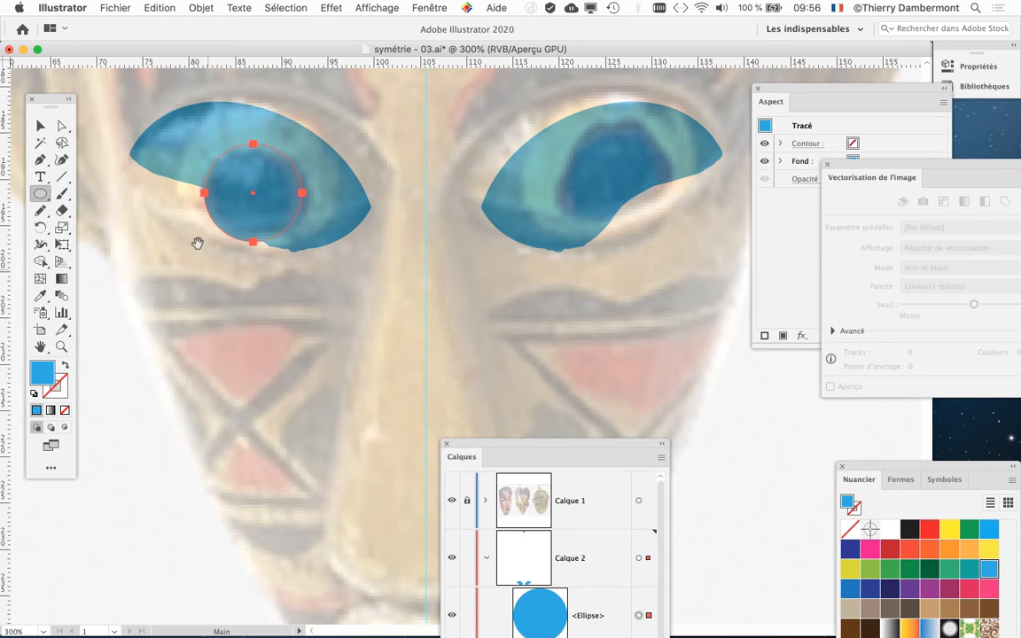
{"action": "scroll", "coordinate": [266, 320], "scroll_direction": "up", "scroll_amount": 1}
{"action": "scroll", "coordinate": [253, 341], "scroll_direction": "up", "scroll_amount": 1}
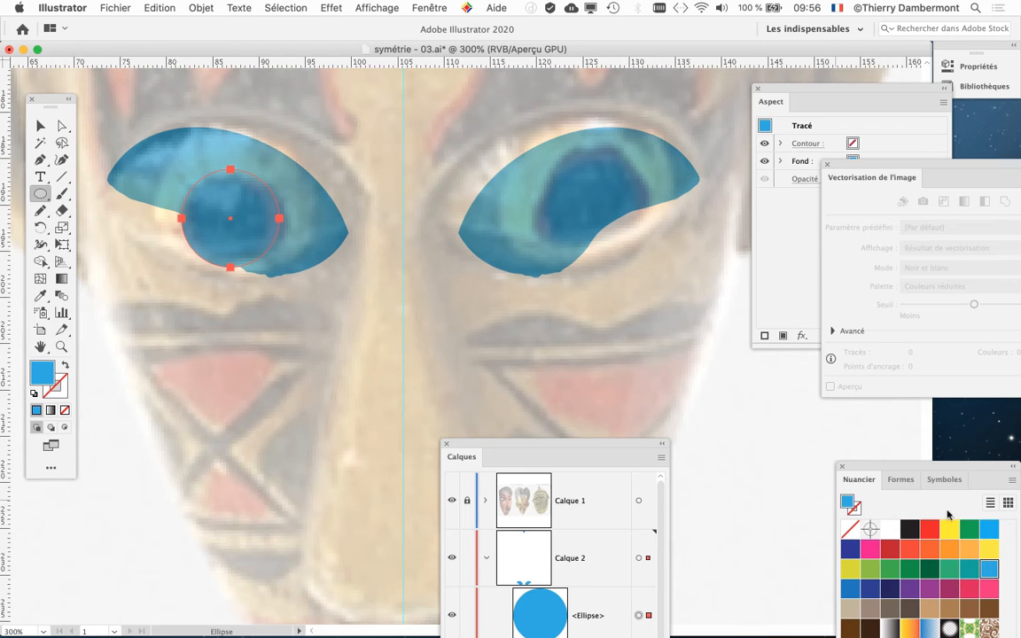
{"action": "left_click_drag", "start_coordinate": [858, 480], "coordinate": [533, 276]}
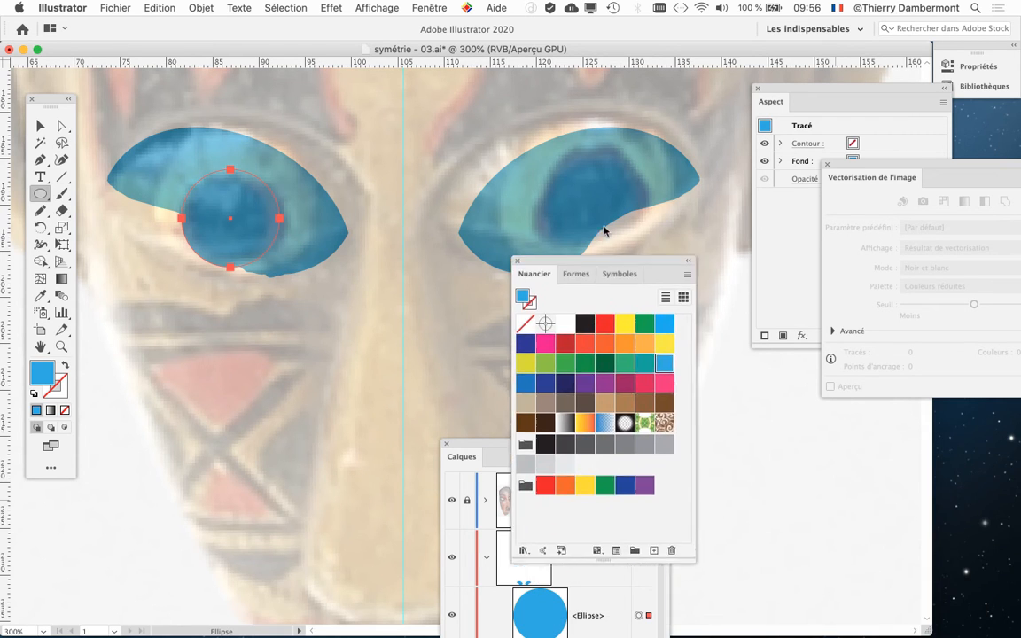
{"action": "left_click_drag", "start_coordinate": [605, 231], "coordinate": [282, 312]}
{"action": "left_click", "coordinate": [607, 216]}
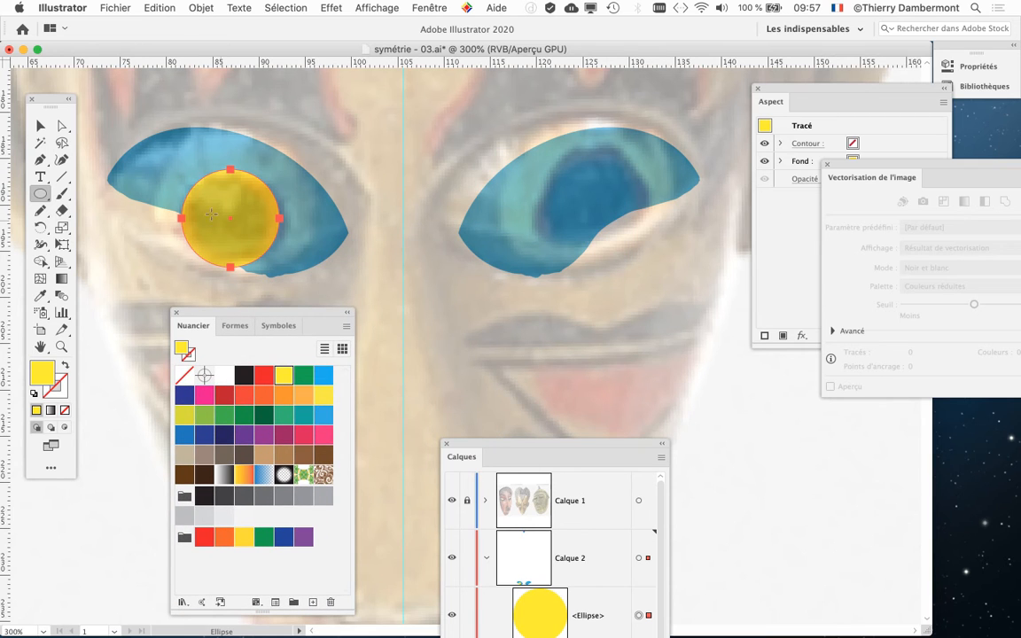
Step: Enlarge the layer list and move the ellipse into the group in Calque 2, above its rectangle
{"action": "left_click_drag", "start_coordinate": [513, 445], "coordinate": [664, 41]}
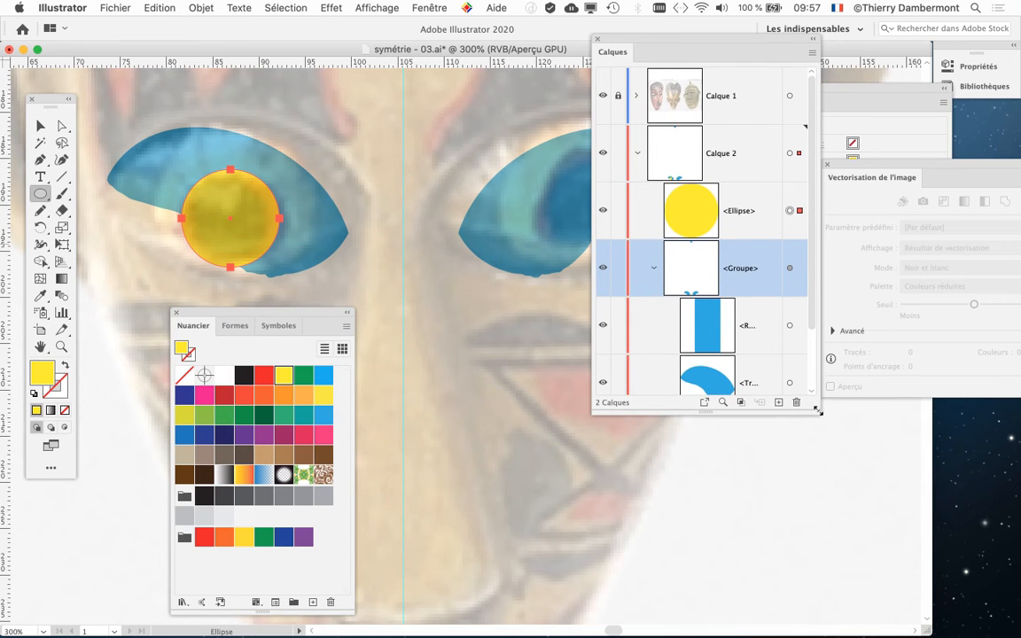
{"action": "left_click_drag", "start_coordinate": [817, 411], "coordinate": [821, 537]}
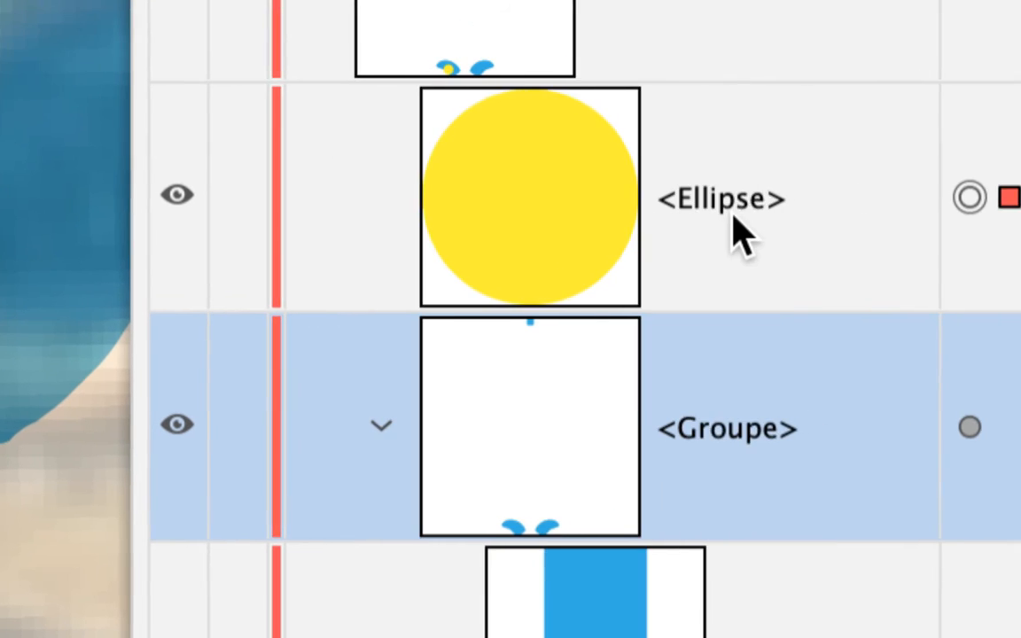
{"action": "left_click", "coordinate": [743, 214]}
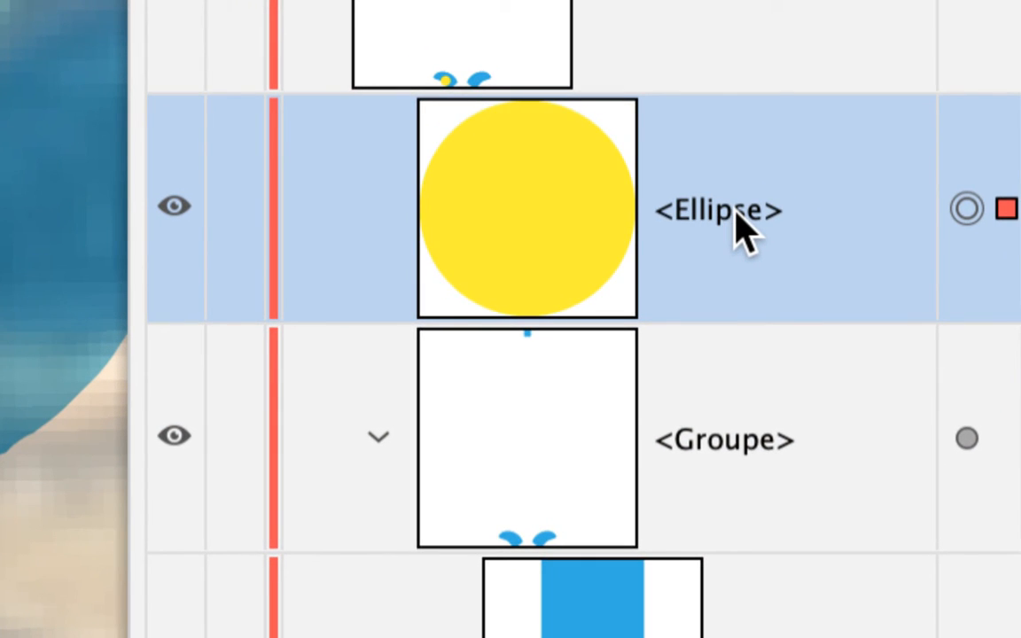
{"action": "left_click_drag", "start_coordinate": [736, 214], "coordinate": [741, 268]}
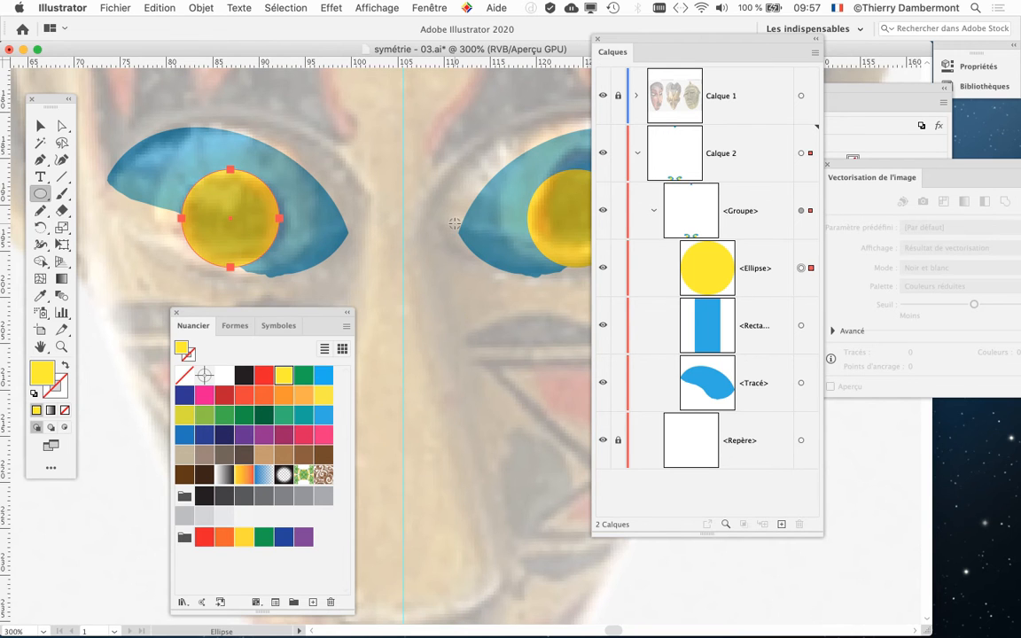
Step: Change the pupil circle's fill to crimson red and clear the swatches off the mask's lower face
{"action": "scroll", "coordinate": [454, 223], "scroll_direction": "down", "scroll_amount": 1}
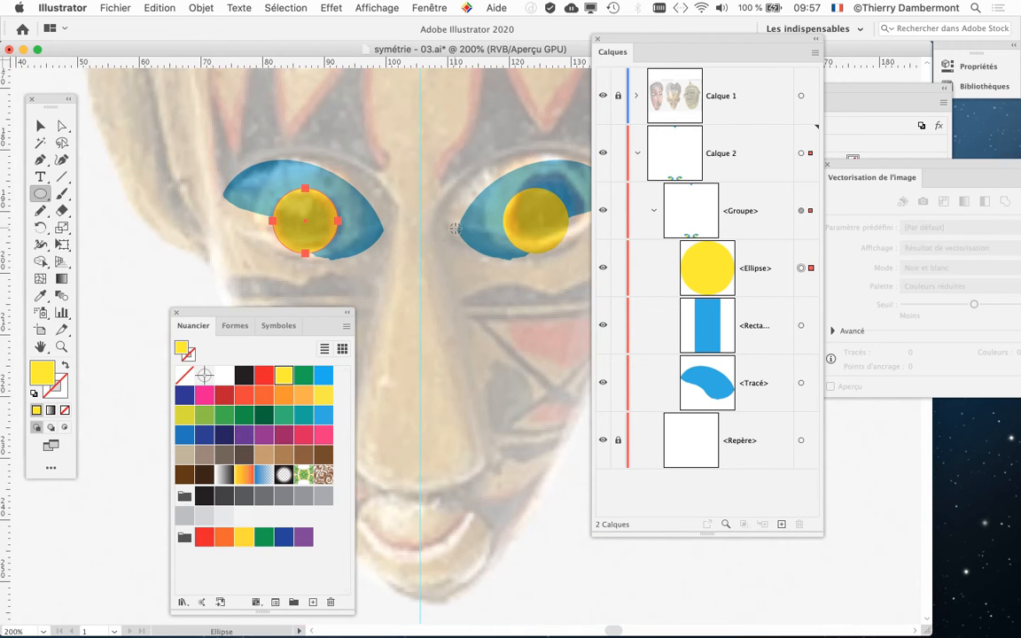
{"action": "left_click_drag", "start_coordinate": [415, 223], "coordinate": [339, 187]}
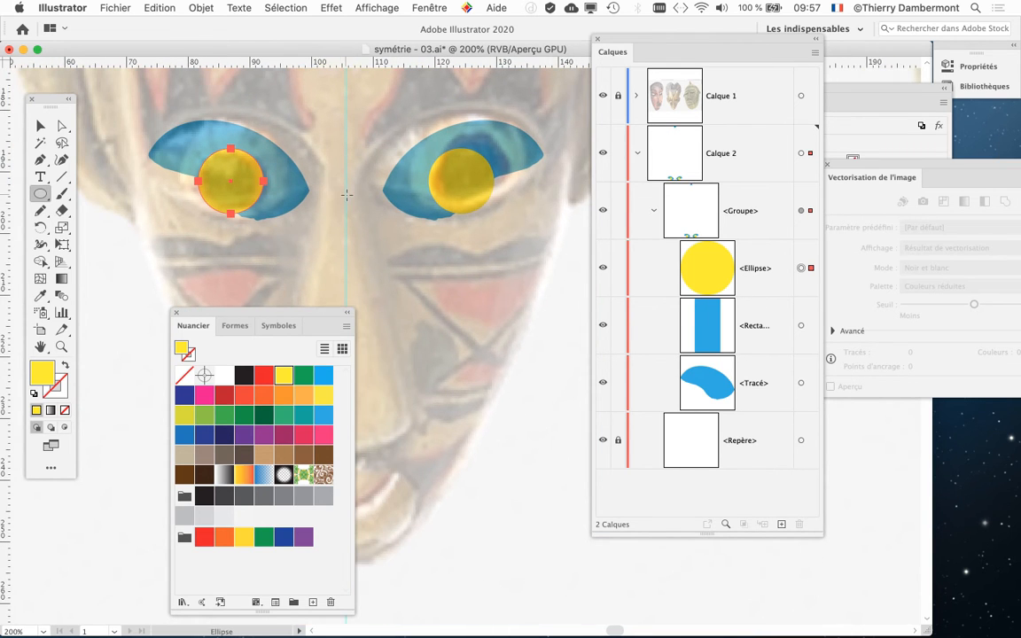
{"action": "left_click", "coordinate": [303, 434]}
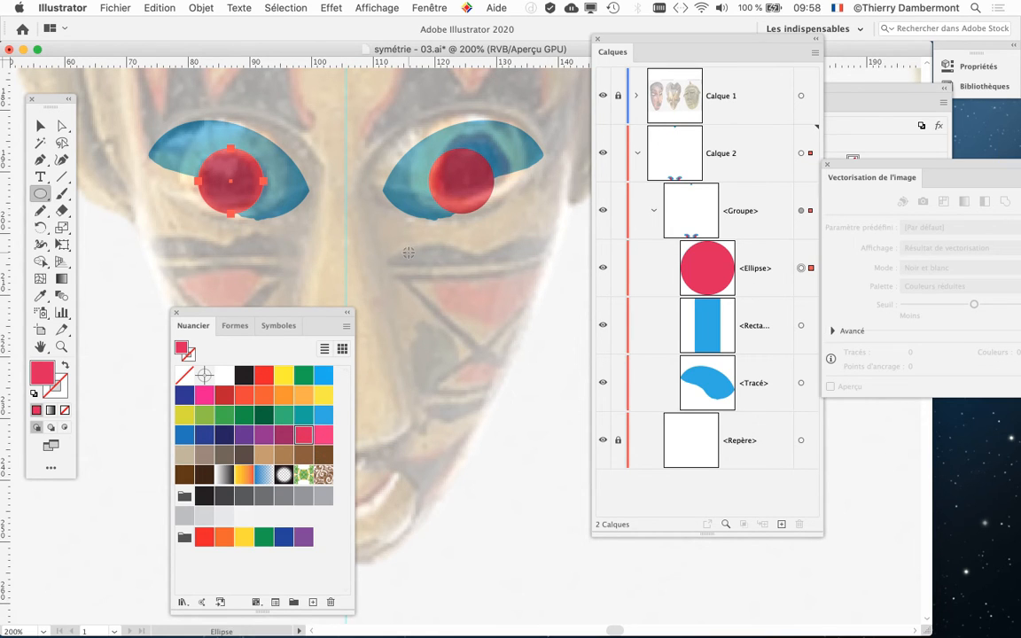
{"action": "scroll", "coordinate": [411, 257], "scroll_direction": "down", "scroll_amount": 2}
{"action": "left_click_drag", "start_coordinate": [314, 325], "coordinate": [278, 388]}
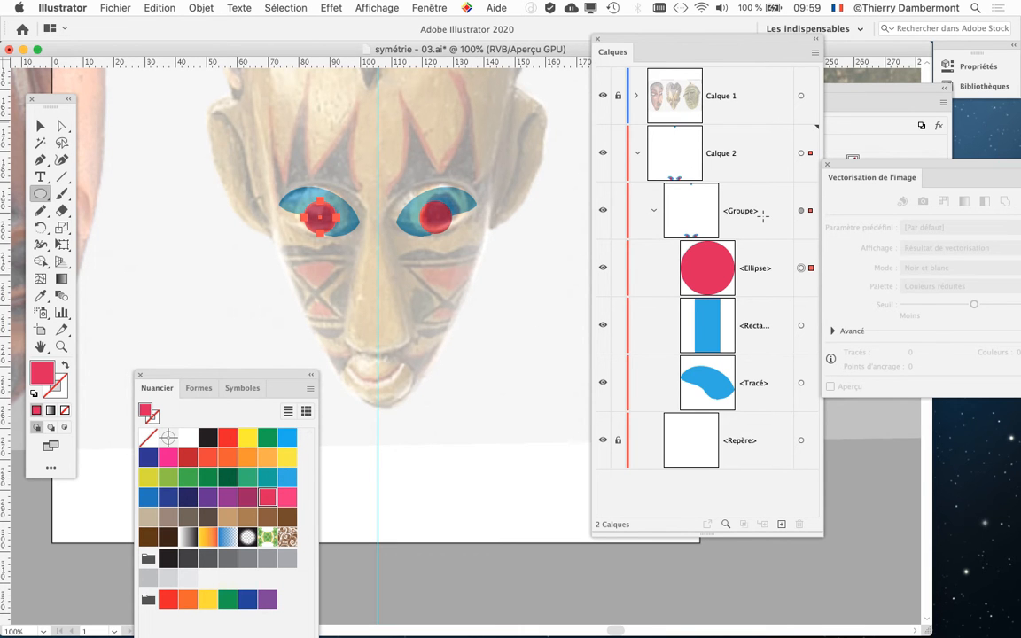
Step: Target the whole group in Calque 2 and switch to the Selection tool
{"action": "mouse_move", "coordinate": [713, 36]}
{"action": "left_mouse_down"}
{"action": "mouse_move", "coordinate": [660, 99]}
{"action": "mouse_move", "coordinate": [669, 54]}
{"action": "left_mouse_up"}
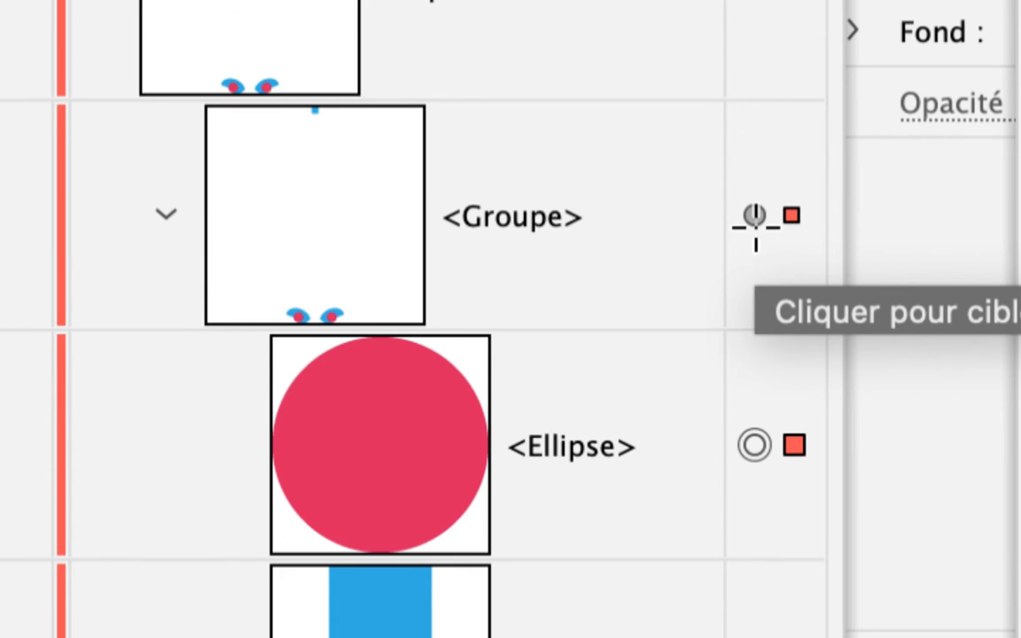
{"action": "left_click", "coordinate": [755, 221]}
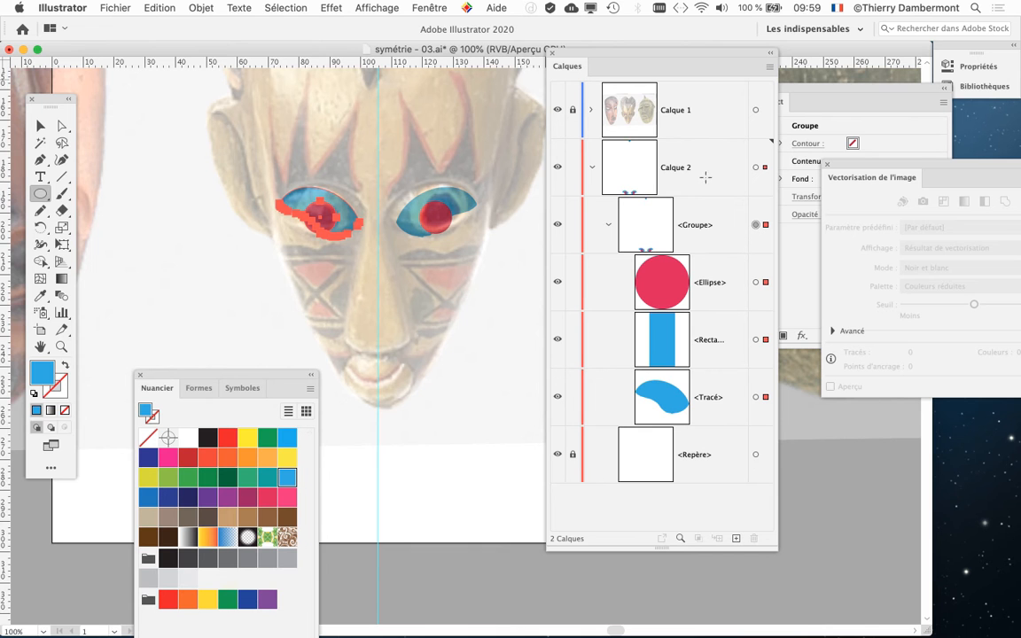
{"action": "left_click", "coordinate": [40, 125]}
{"action": "left_click", "coordinate": [319, 269]}
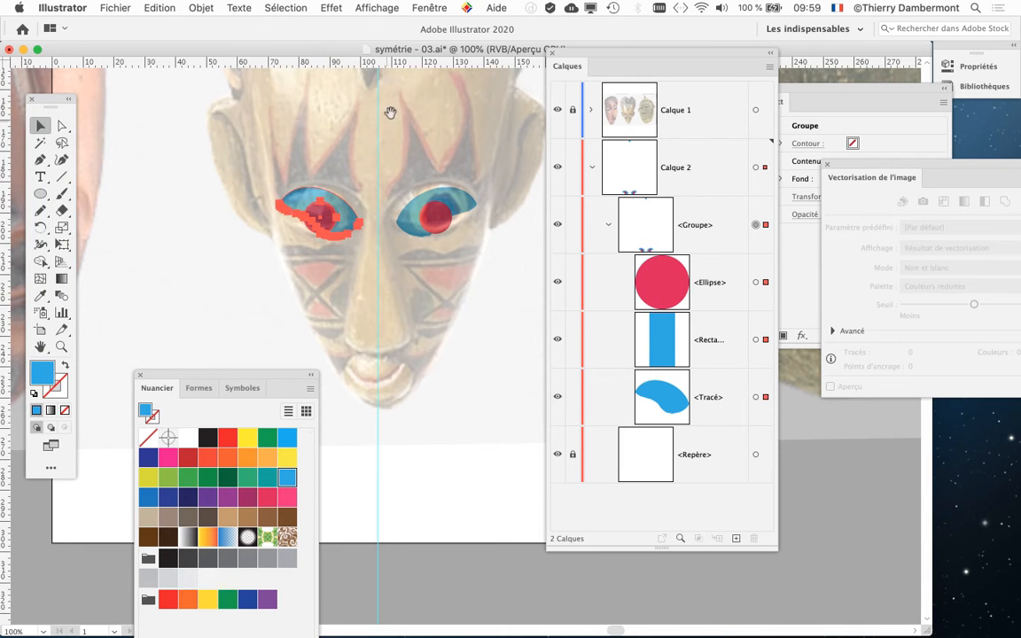
Step: Examine the small rectangle above the artboard and its alignment with the central guide and the eyes
{"action": "left_click_drag", "start_coordinate": [392, 107], "coordinate": [369, 433]}
{"action": "scroll", "coordinate": [369, 432], "scroll_direction": "up", "scroll_amount": 10}
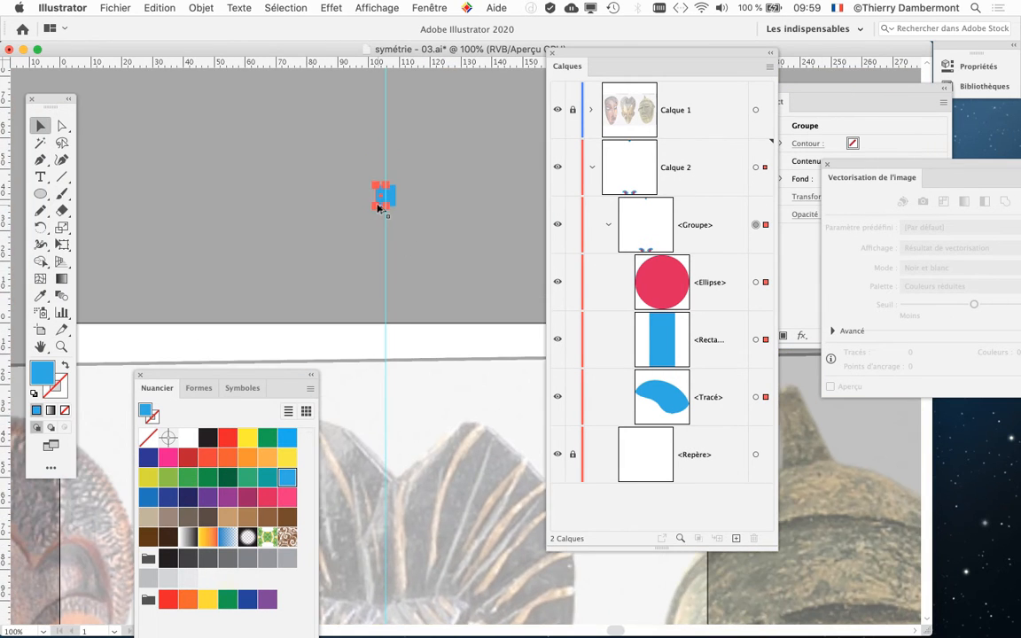
{"action": "scroll", "coordinate": [376, 203], "scroll_direction": "up", "scroll_amount": 4}
{"action": "scroll", "coordinate": [376, 203], "scroll_direction": "up", "scroll_amount": 2}
{"action": "scroll", "coordinate": [450, 237], "scroll_direction": "down", "scroll_amount": 1}
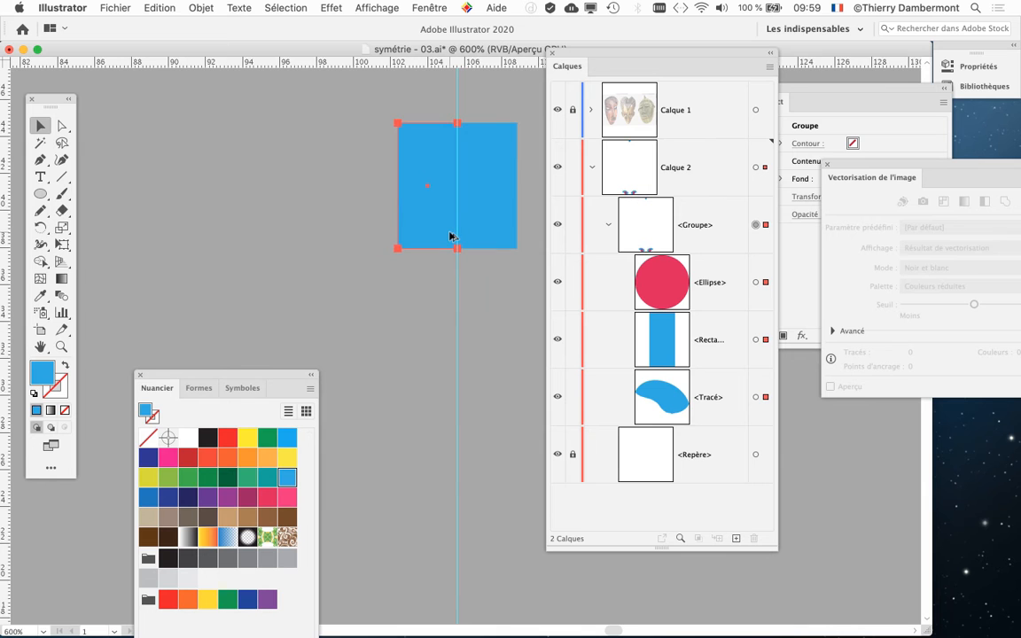
{"action": "scroll", "coordinate": [441, 300], "scroll_direction": "down", "scroll_amount": 5}
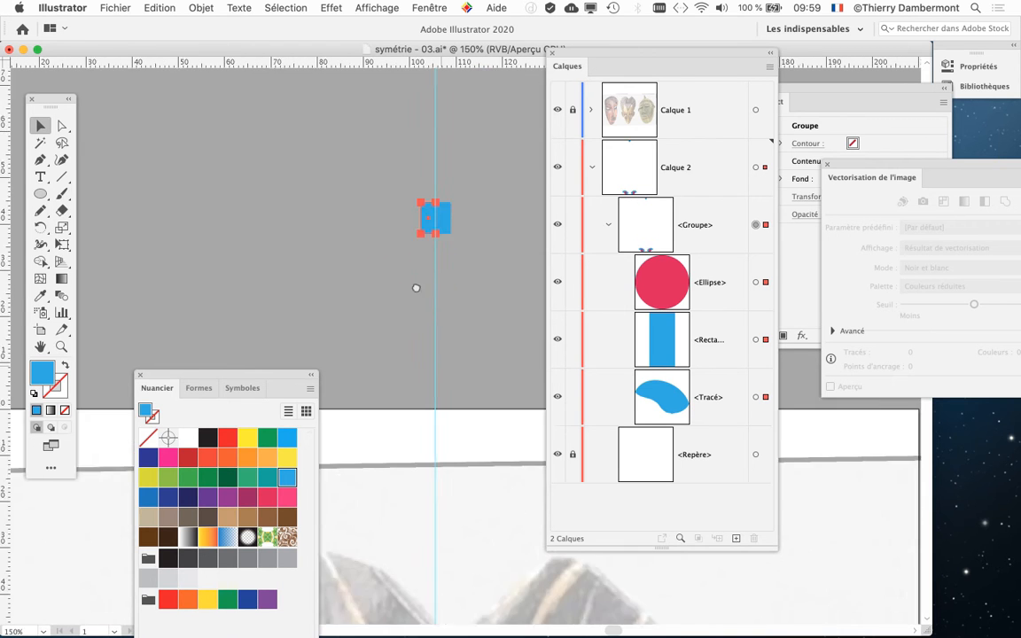
{"action": "scroll", "coordinate": [369, 292], "scroll_direction": "up", "scroll_amount": 3}
{"action": "scroll", "coordinate": [368, 267], "scroll_direction": "down", "scroll_amount": 10}
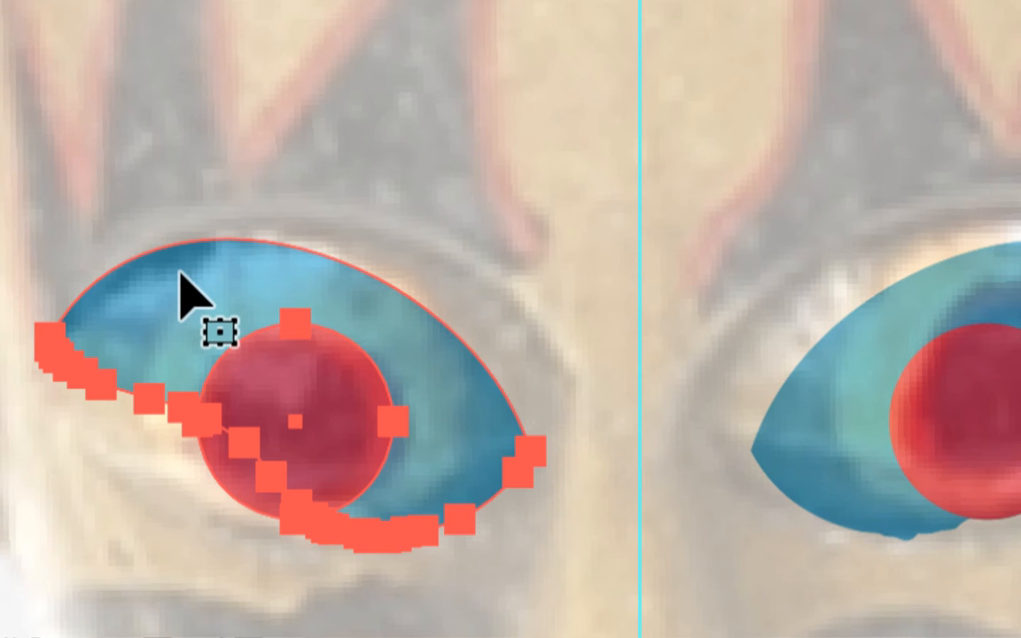
Step: Isolate the selected group for editing and clear the swatches and layer list away from the eyes and forehead
{"action": "right_click", "coordinate": [181, 276]}
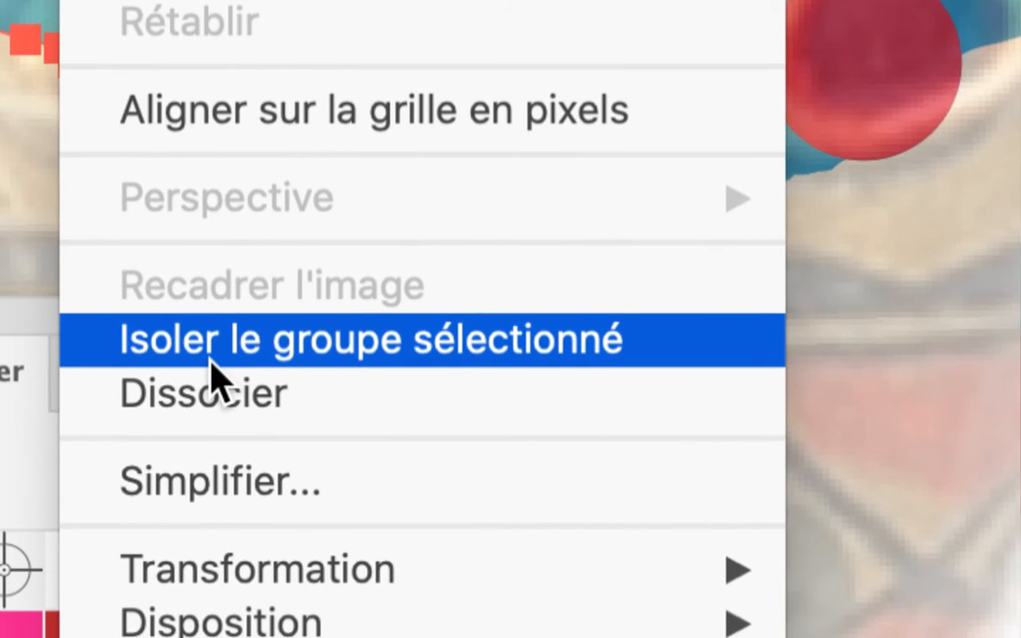
{"action": "left_click", "coordinate": [211, 358]}
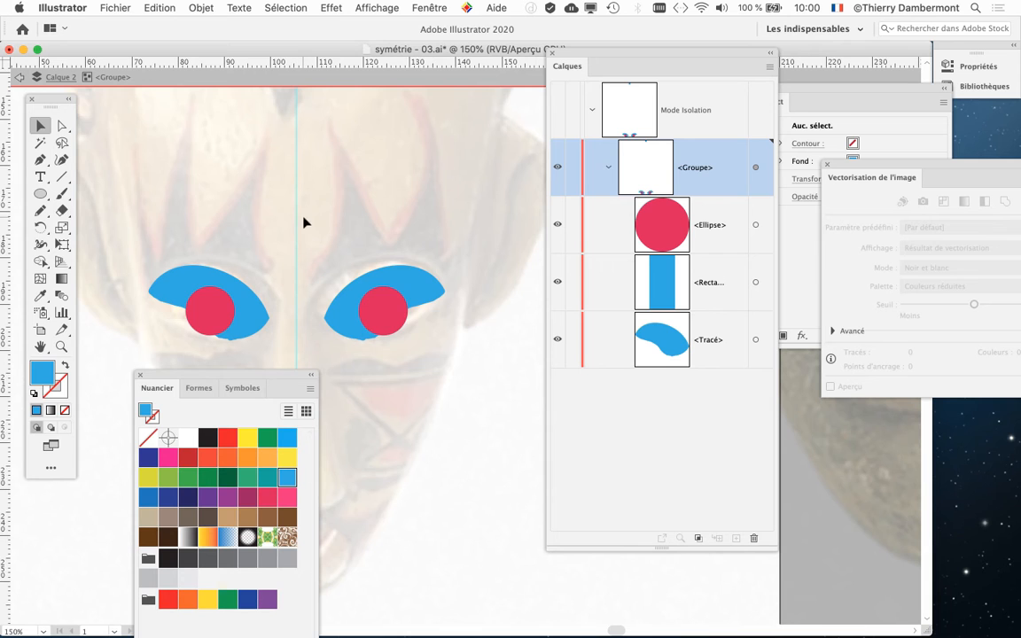
{"action": "scroll", "coordinate": [303, 222], "scroll_direction": "down", "scroll_amount": 1}
{"action": "left_click_drag", "start_coordinate": [321, 118], "coordinate": [408, 198]}
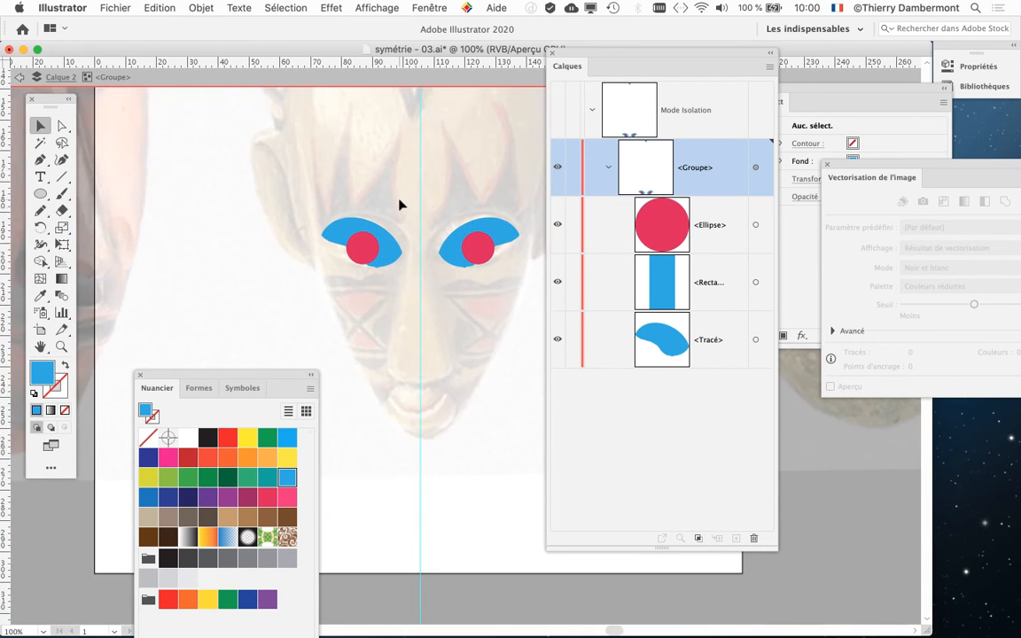
{"action": "scroll", "coordinate": [342, 204], "scroll_direction": "up", "scroll_amount": 5}
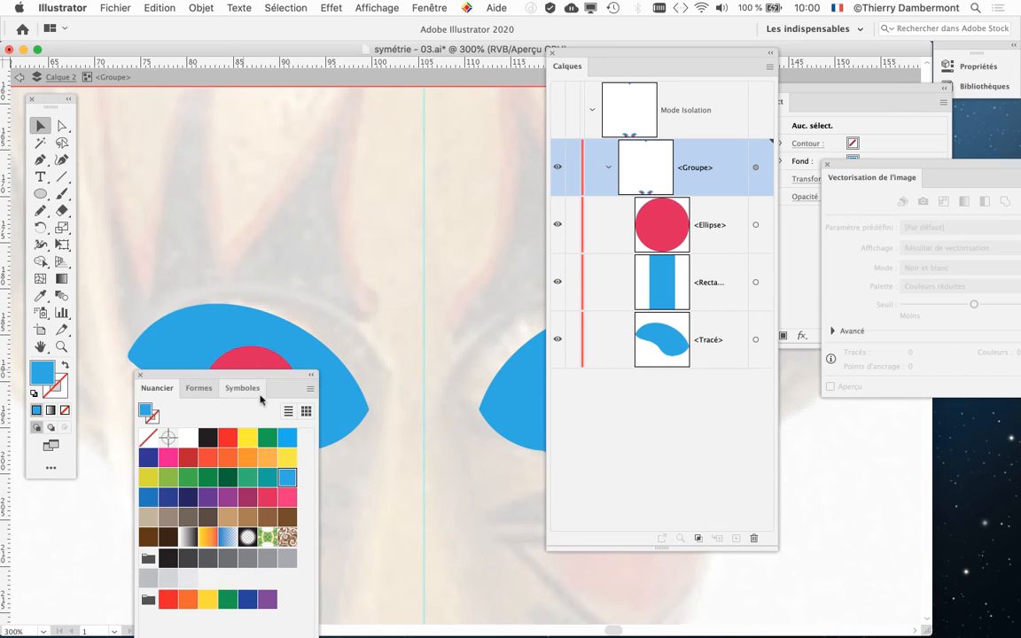
{"action": "left_click_drag", "start_coordinate": [268, 381], "coordinate": [280, 455]}
{"action": "left_click_drag", "start_coordinate": [579, 45], "coordinate": [825, 486]}
{"action": "scroll", "coordinate": [266, 292], "scroll_direction": "up", "scroll_amount": 2}
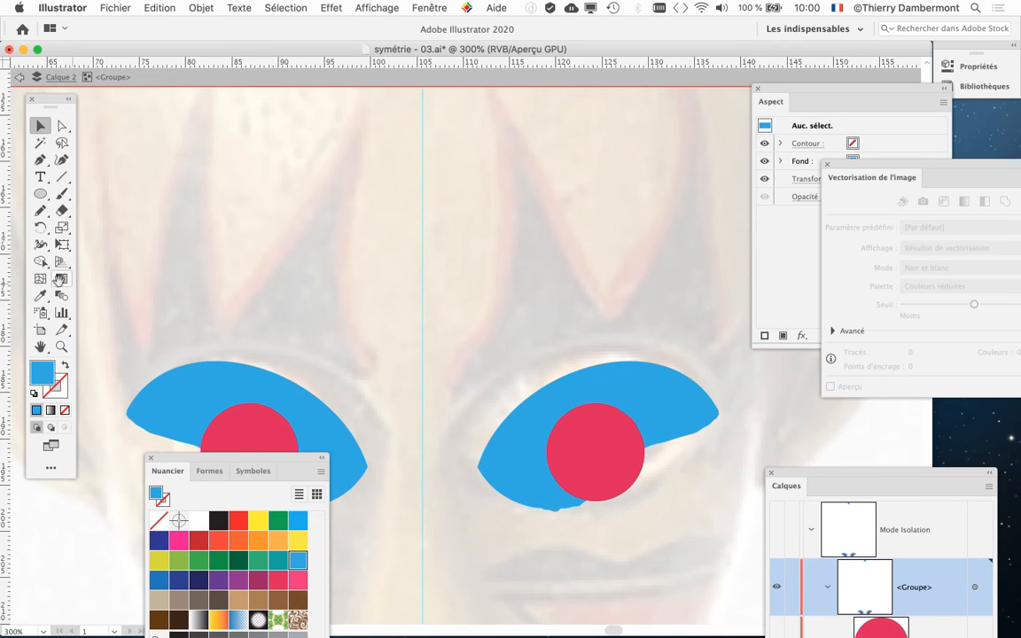
Step: Draw a triangular spike above the left eye beside the guide with the Pencil tool, fill it orange and deselect it
{"action": "scroll", "coordinate": [317, 277], "scroll_direction": "down", "scroll_amount": 2}
{"action": "left_click", "coordinate": [39, 210]}
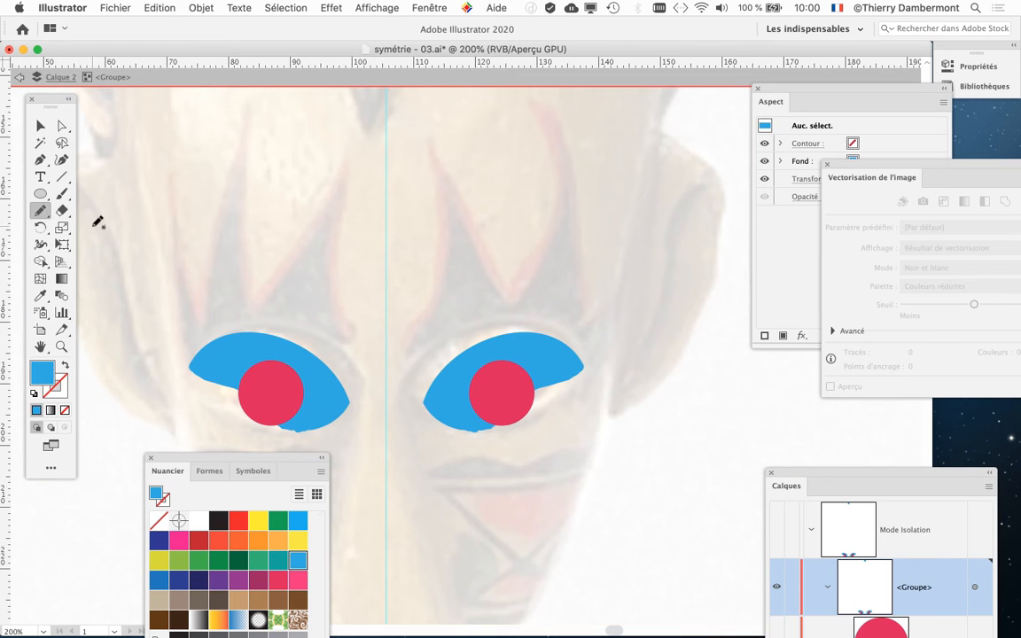
{"action": "mouse_move", "coordinate": [255, 304]}
{"action": "left_mouse_down"}
{"action": "mouse_move", "coordinate": [353, 148]}
{"action": "mouse_move", "coordinate": [352, 245]}
{"action": "mouse_move", "coordinate": [373, 351]}
{"action": "mouse_move", "coordinate": [363, 358]}
{"action": "mouse_move", "coordinate": [252, 310]}
{"action": "left_mouse_up"}
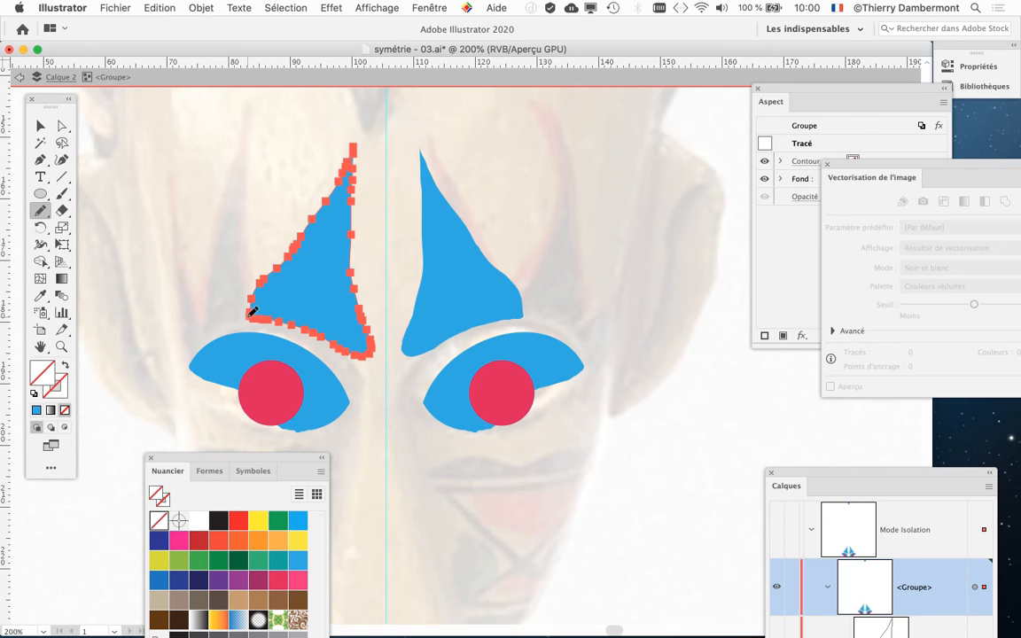
{"action": "left_click", "coordinate": [238, 540]}
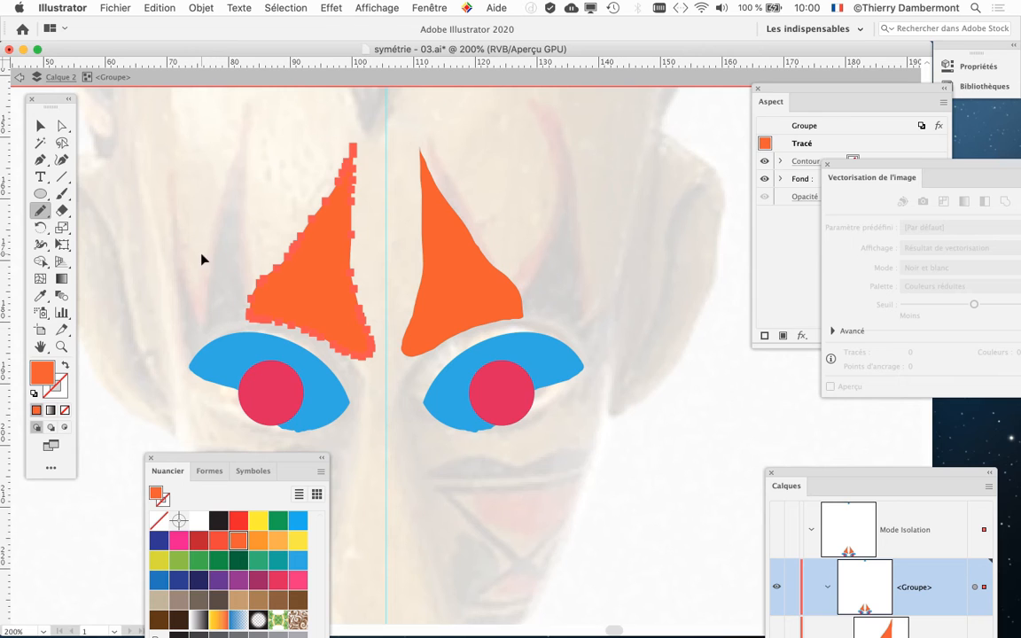
{"action": "key", "text": "super+shift+a"}
Step: Draw a second, narrow spike above the left eye's outer half, fill it light orange and deselect it
{"action": "mouse_move", "coordinate": [203, 332]}
{"action": "left_mouse_down"}
{"action": "mouse_move", "coordinate": [243, 104]}
{"action": "mouse_move", "coordinate": [243, 296]}
{"action": "mouse_move", "coordinate": [234, 319]}
{"action": "mouse_move", "coordinate": [204, 332]}
{"action": "left_mouse_up"}
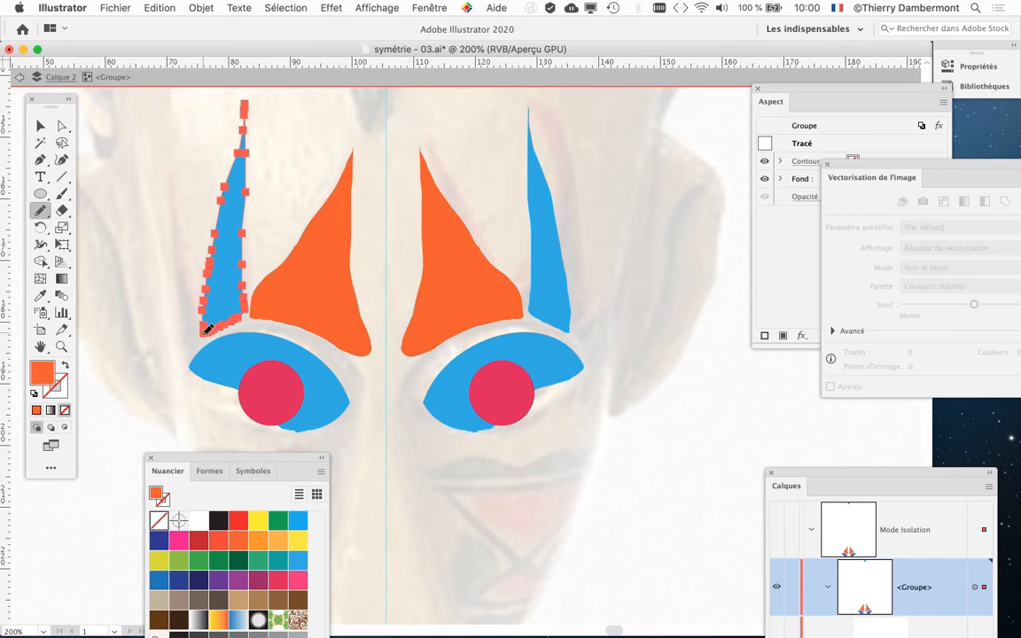
{"action": "left_click", "coordinate": [278, 541]}
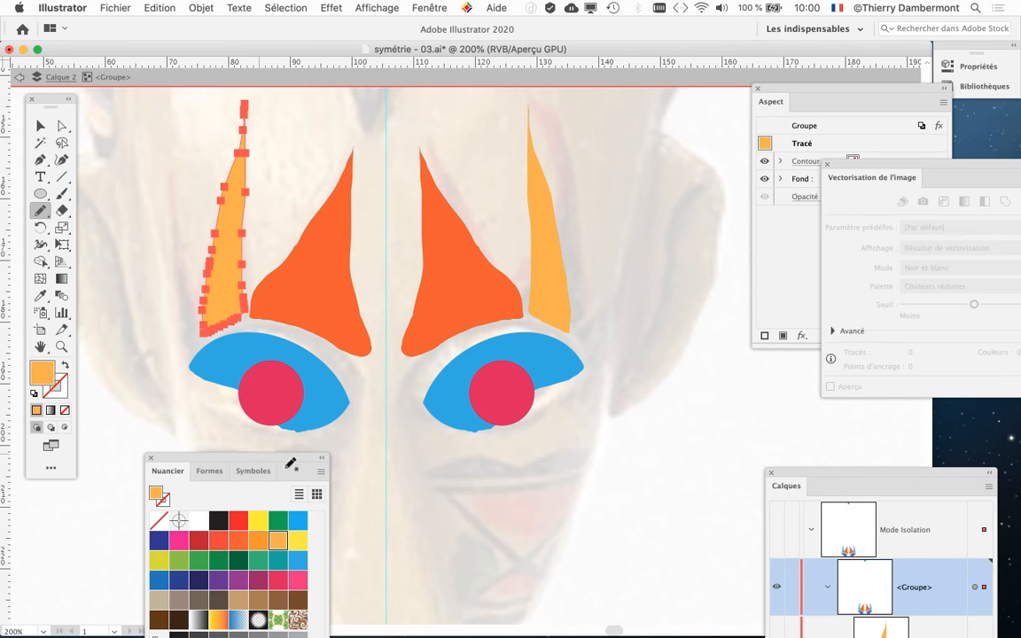
{"action": "left_click", "coordinate": [181, 330], "text": "super"}
Step: Draw a thin third spike above the left eye's outer corner with the Pencil tool, fill it light orange (C=0 M=35 J=85 N=0) and deselect it
{"action": "left_click_drag", "start_coordinate": [171, 232], "coordinate": [169, 157]}
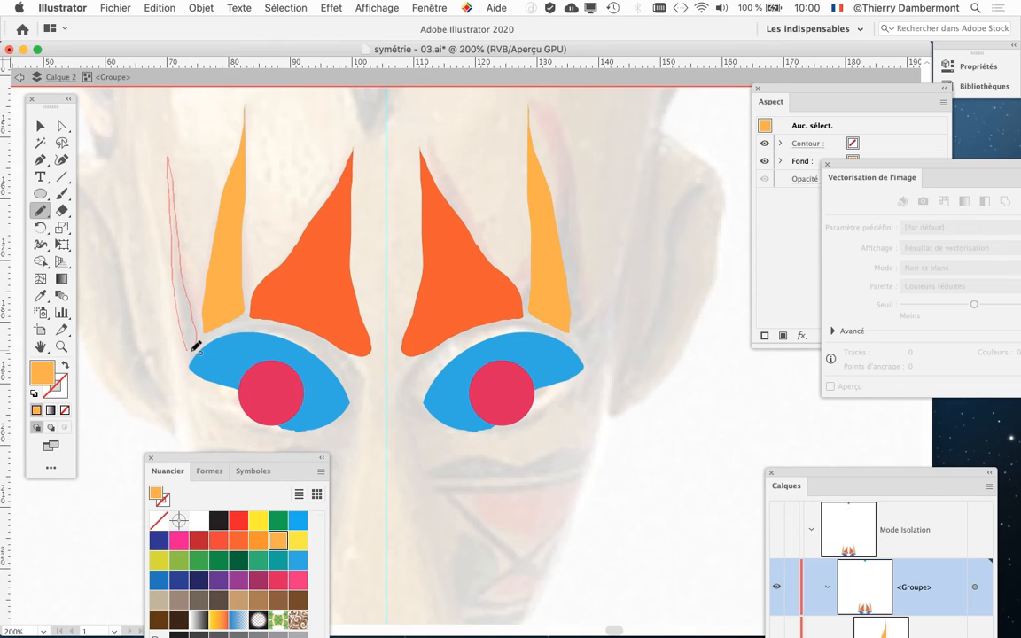
{"action": "left_click_drag", "start_coordinate": [190, 348], "coordinate": [190, 348]}
{"action": "left_click", "coordinate": [277, 546]}
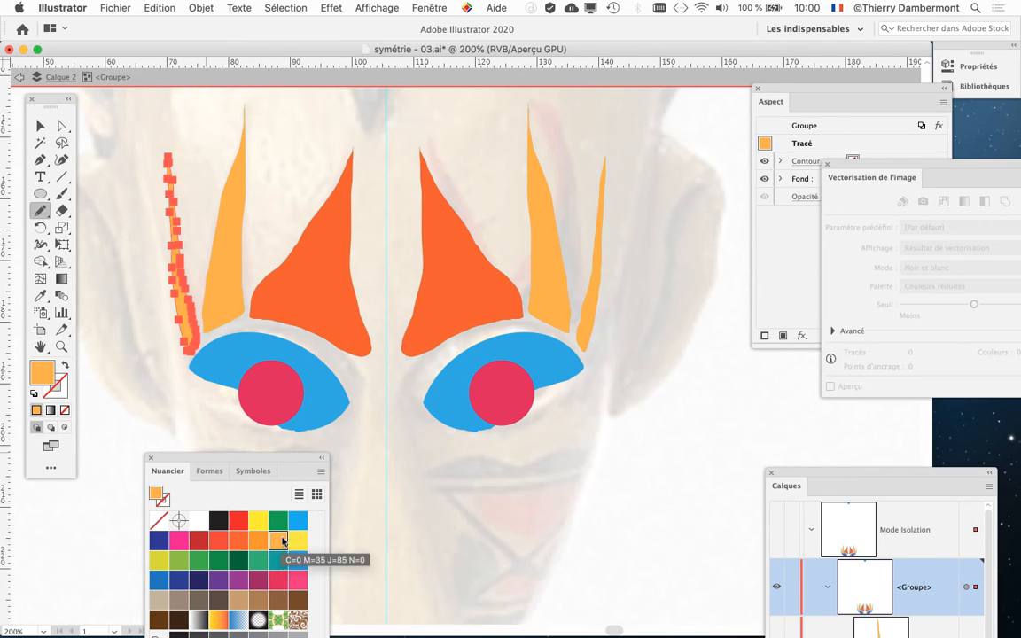
{"action": "key", "text": "super+shift+a"}
{"action": "key", "text": "super+minus"}
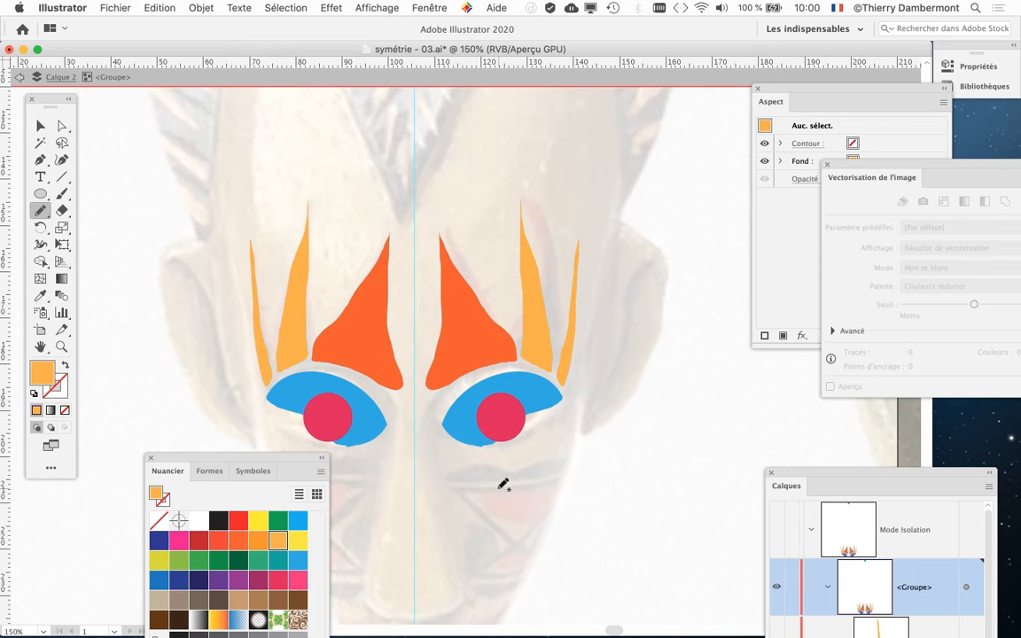
Step: Select the three spikes above the left eye and give them a brown stroke, A97C50
{"action": "scroll", "coordinate": [497, 355], "scroll_direction": "down", "scroll_amount": 5}
{"action": "scroll", "coordinate": [492, 316], "scroll_direction": "down", "scroll_amount": 3, "text": "alt"}
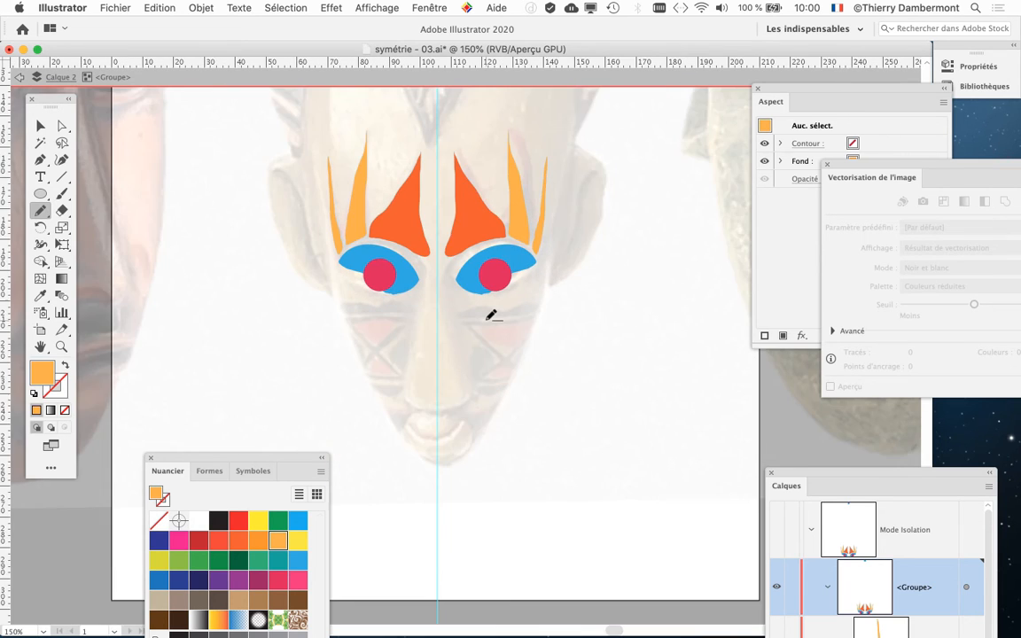
{"action": "scroll", "coordinate": [475, 376], "scroll_direction": "right", "scroll_amount": 3}
{"action": "scroll", "coordinate": [476, 376], "scroll_direction": "up", "scroll_amount": 1}
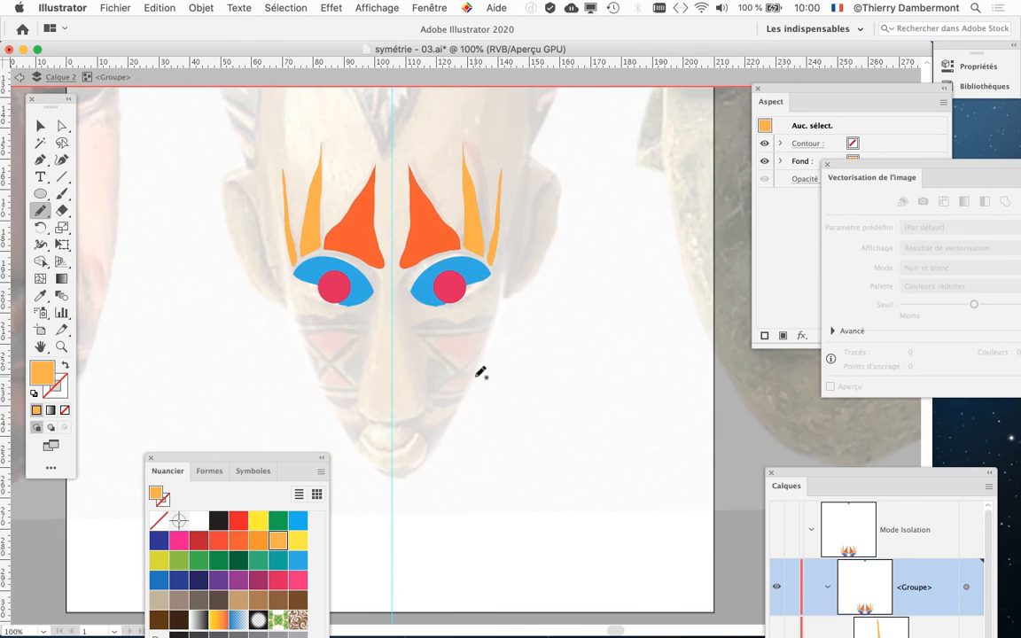
{"action": "key", "text": "v"}
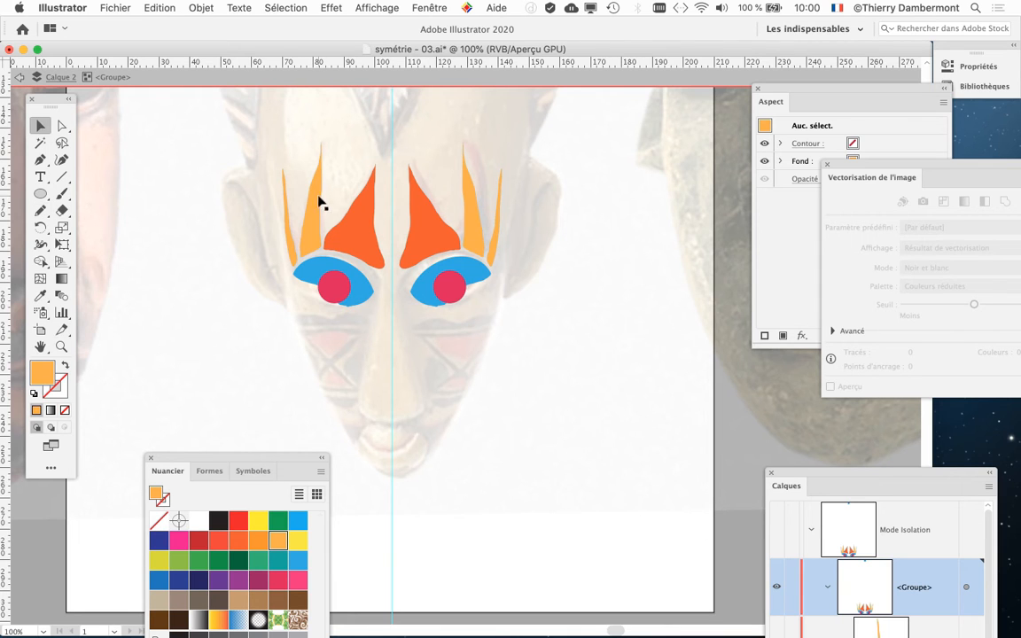
{"action": "left_click", "coordinate": [400, 262]}
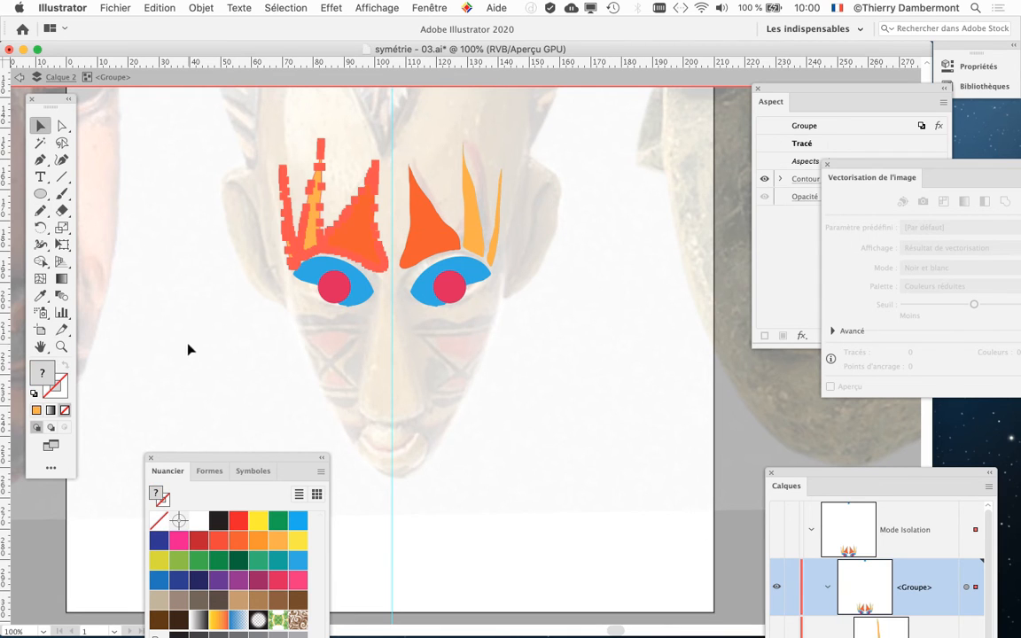
{"action": "scroll", "coordinate": [298, 235], "scroll_direction": "up", "scroll_amount": 1}
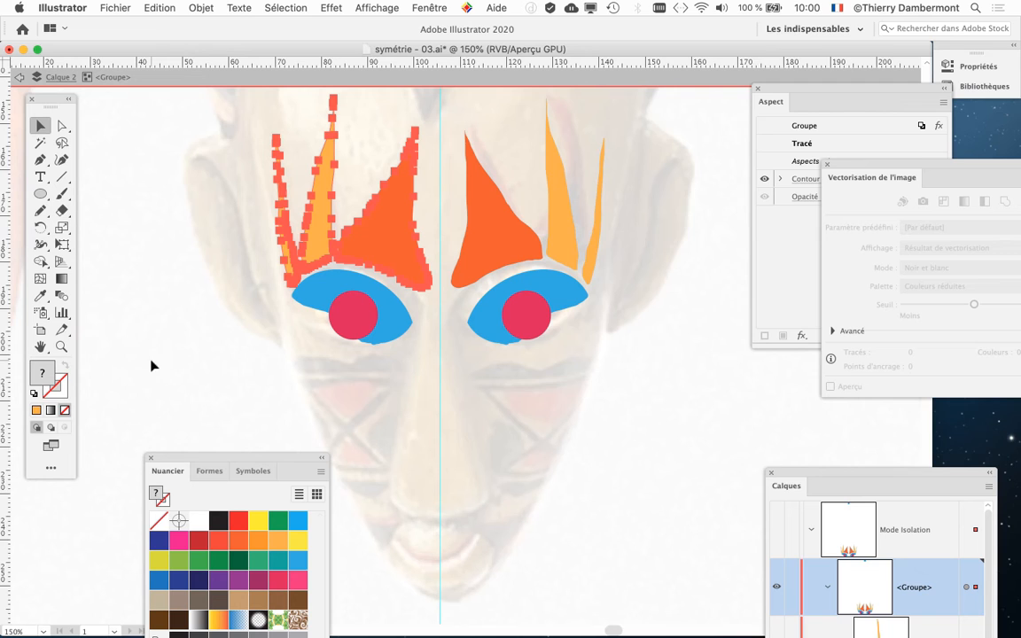
{"action": "left_click", "coordinate": [60, 391]}
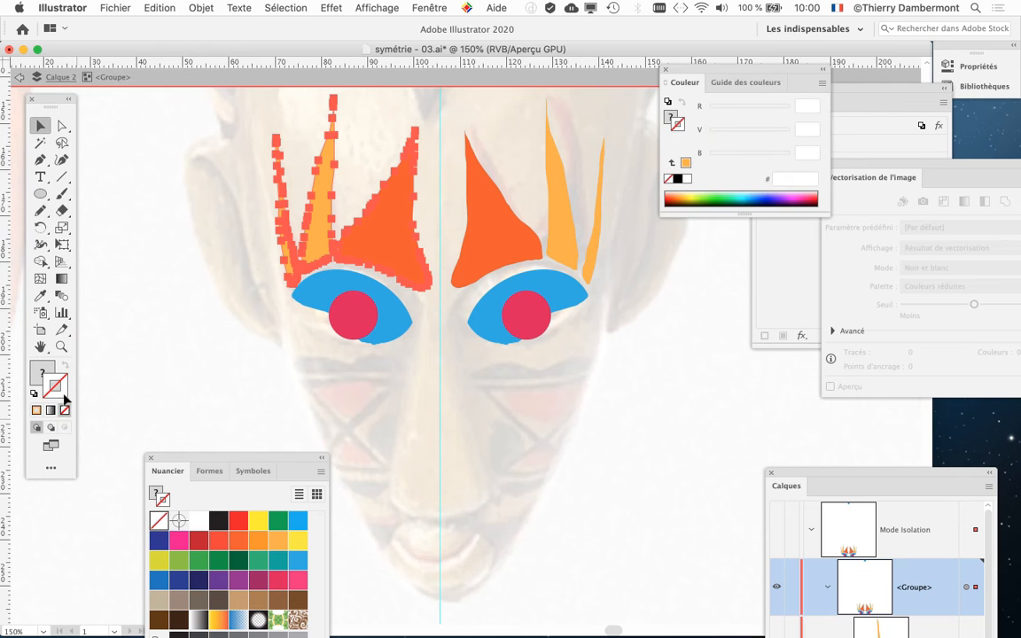
{"action": "left_click", "coordinate": [259, 601]}
Step: Try a 2 pt stroke weight on the selected spikes, return it to 1 pt and deselect them
{"action": "left_click", "coordinate": [425, 8]}
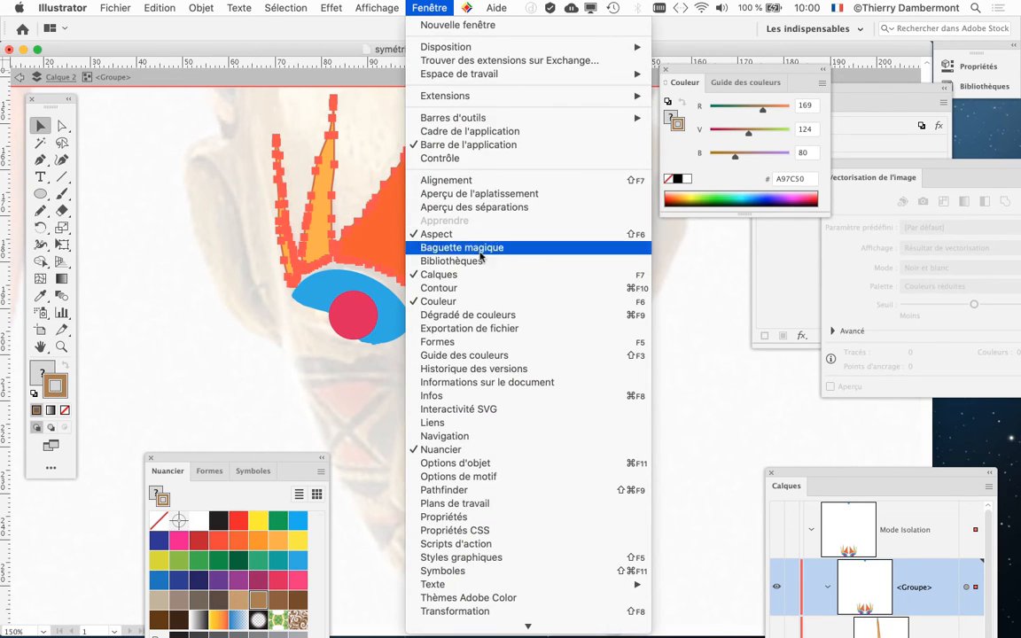
{"action": "left_click", "coordinate": [439, 288]}
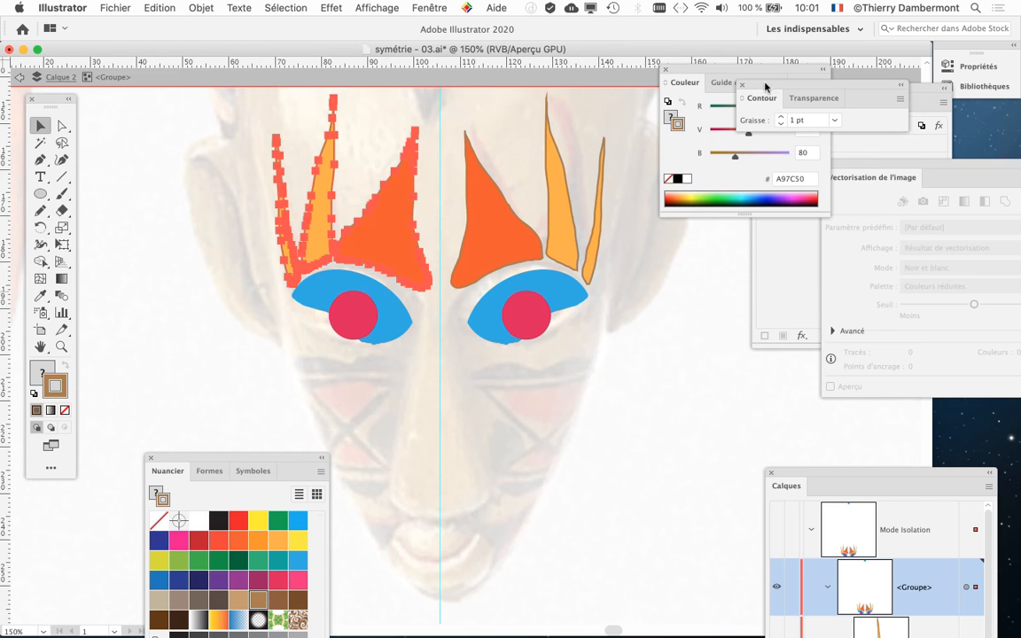
{"action": "left_click_drag", "start_coordinate": [765, 86], "coordinate": [626, 341]}
{"action": "left_click", "coordinate": [642, 372]}
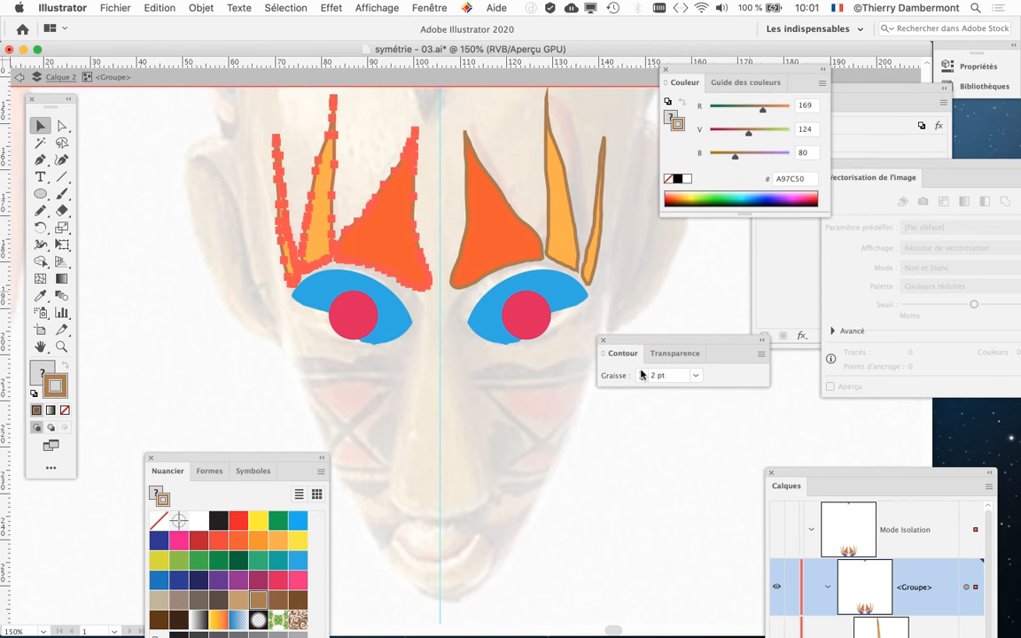
{"action": "left_click", "coordinate": [635, 255]}
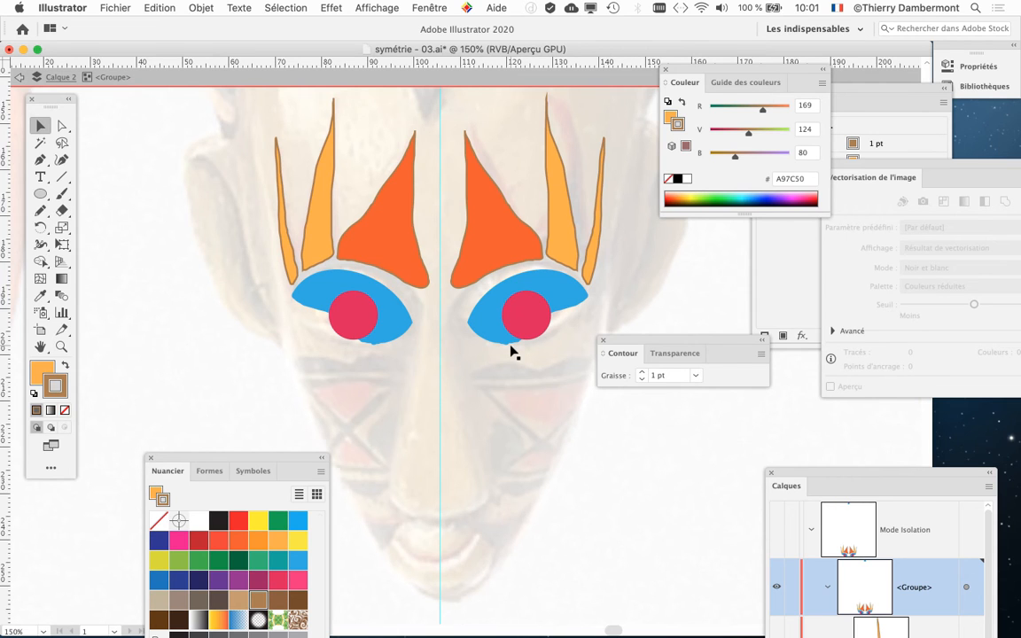
Step: Choose the Warp tool and select the wider light orange spike above the left eye
{"action": "scroll", "coordinate": [512, 353], "scroll_direction": "down", "scroll_amount": 1, "text": "alt"}
{"action": "key", "text": "shift+F6"}
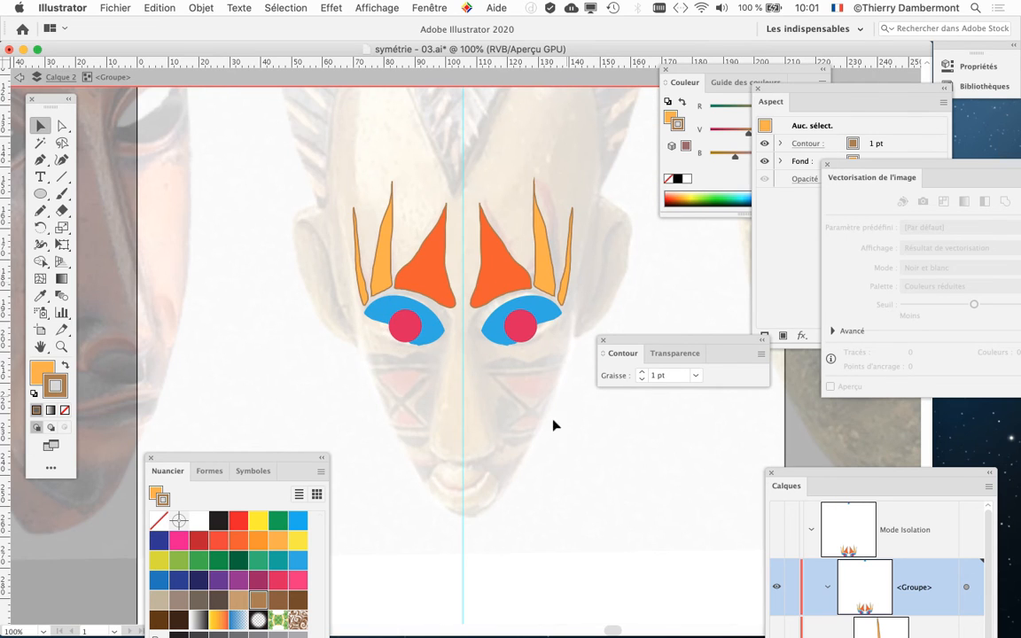
{"action": "left_click_drag", "start_coordinate": [515, 437], "coordinate": [378, 406]}
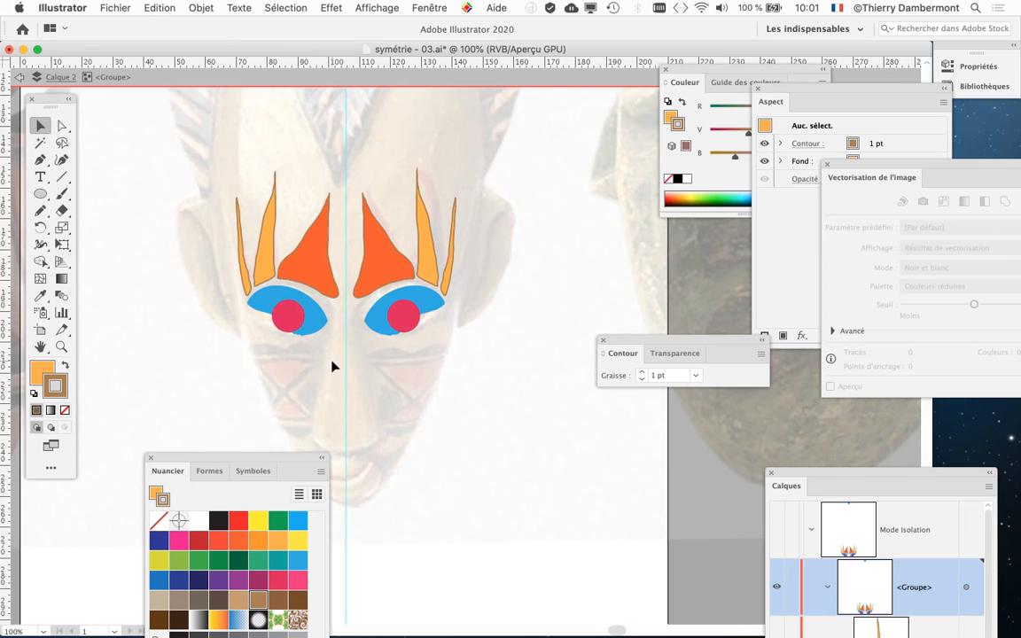
{"action": "scroll", "coordinate": [335, 366], "scroll_direction": "down", "scroll_amount": 1, "text": "alt"}
{"action": "scroll", "coordinate": [335, 365], "scroll_direction": "up", "scroll_amount": 1, "text": "alt"}
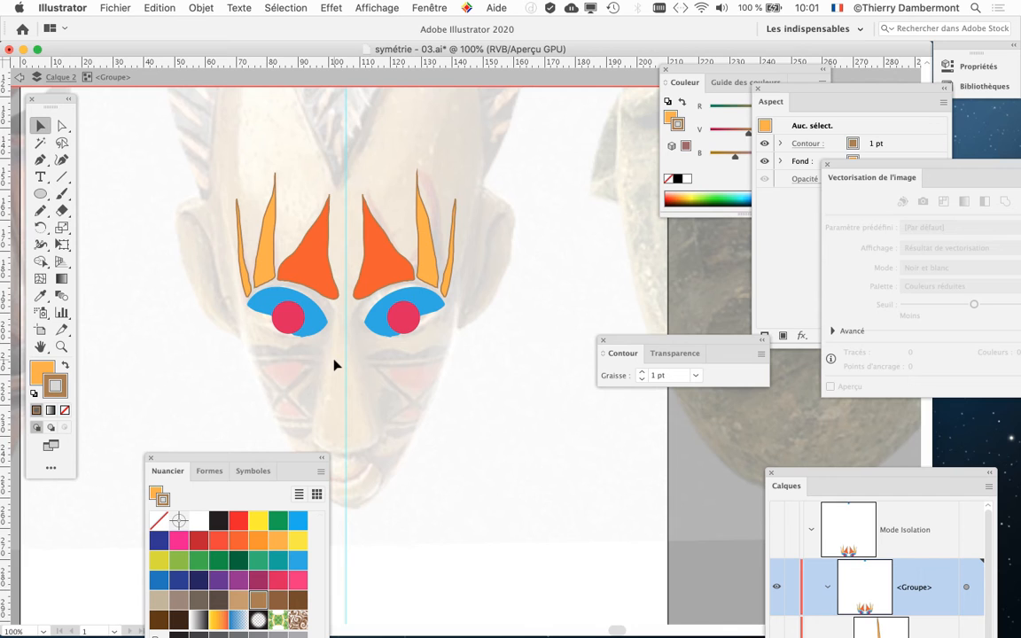
{"action": "scroll", "coordinate": [246, 174], "scroll_direction": "up", "scroll_amount": 1, "text": "alt"}
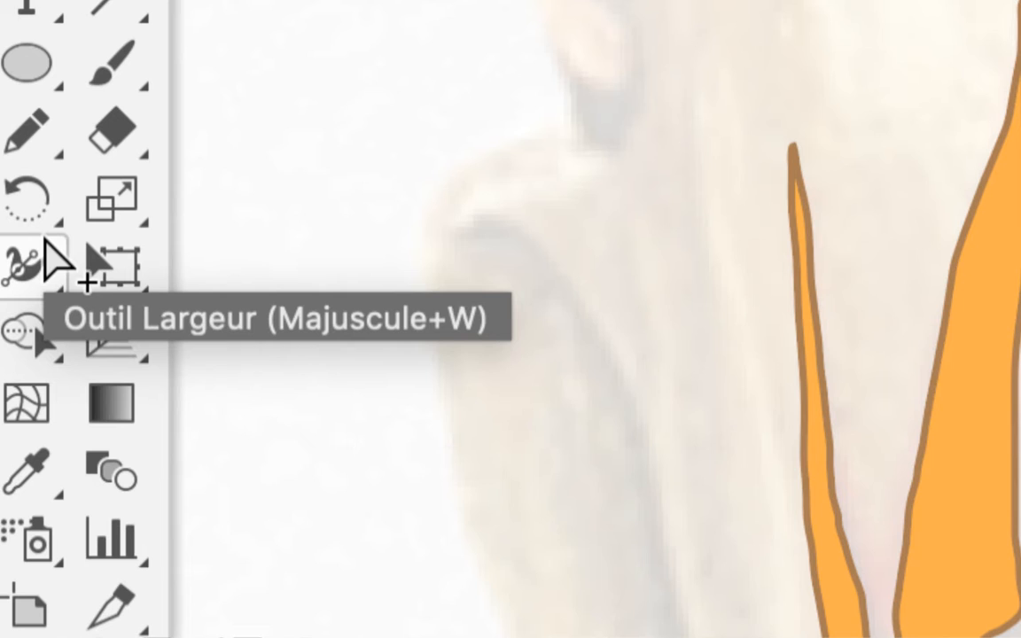
{"action": "left_click", "coordinate": [42, 244]}
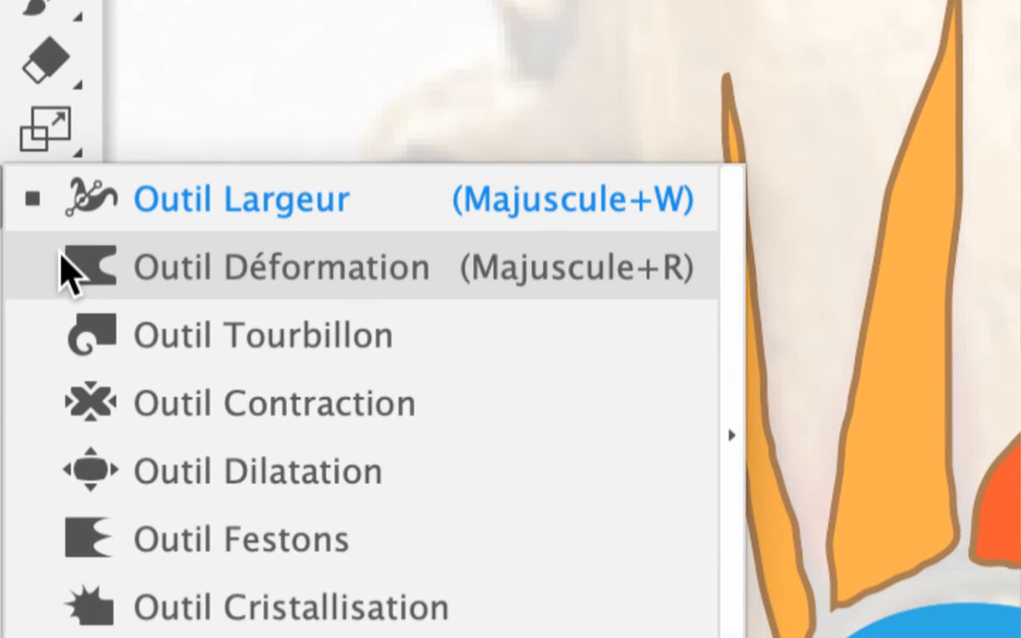
{"action": "left_click", "coordinate": [135, 318]}
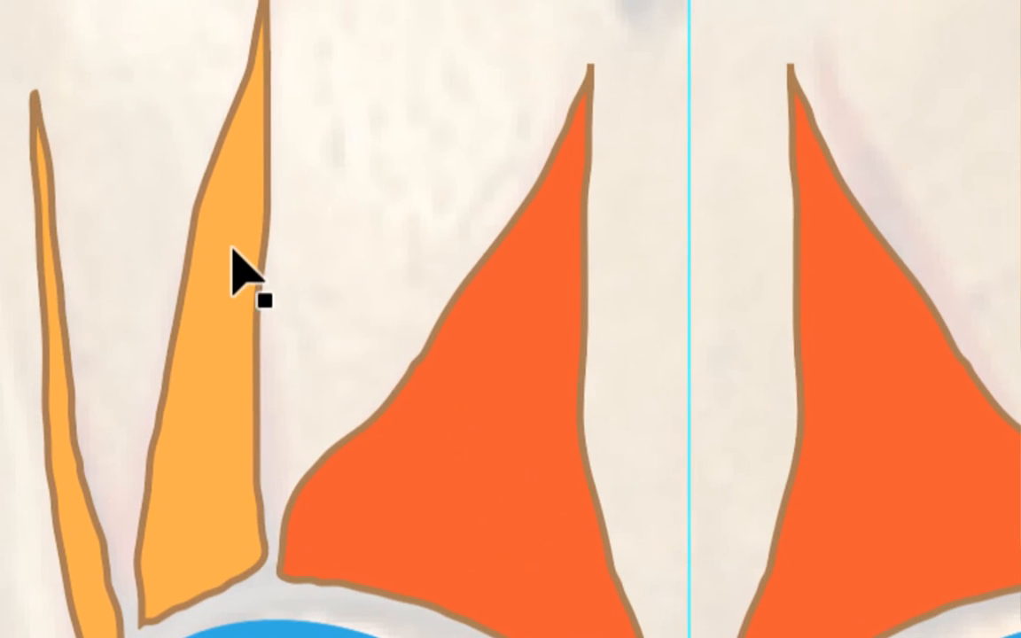
{"action": "left_click", "coordinate": [529, 222], "text": "ctrl"}
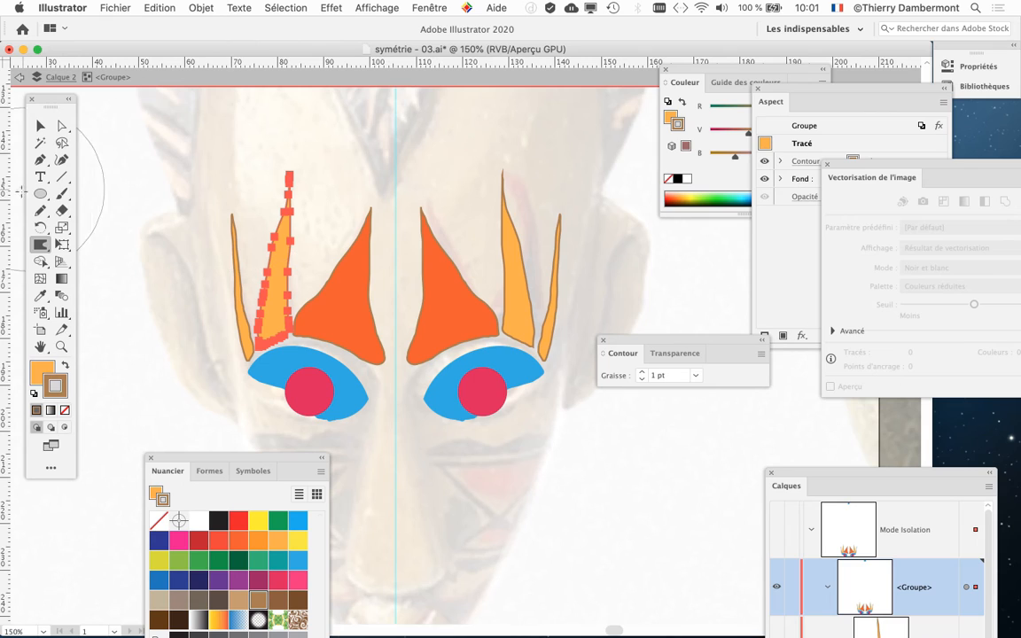
Step: Set the Warp tool's brush to 15 mm wide and 15 mm high, and bend the selected spike's upper half into a flame-like curve
{"action": "double_click", "coordinate": [40, 246]}
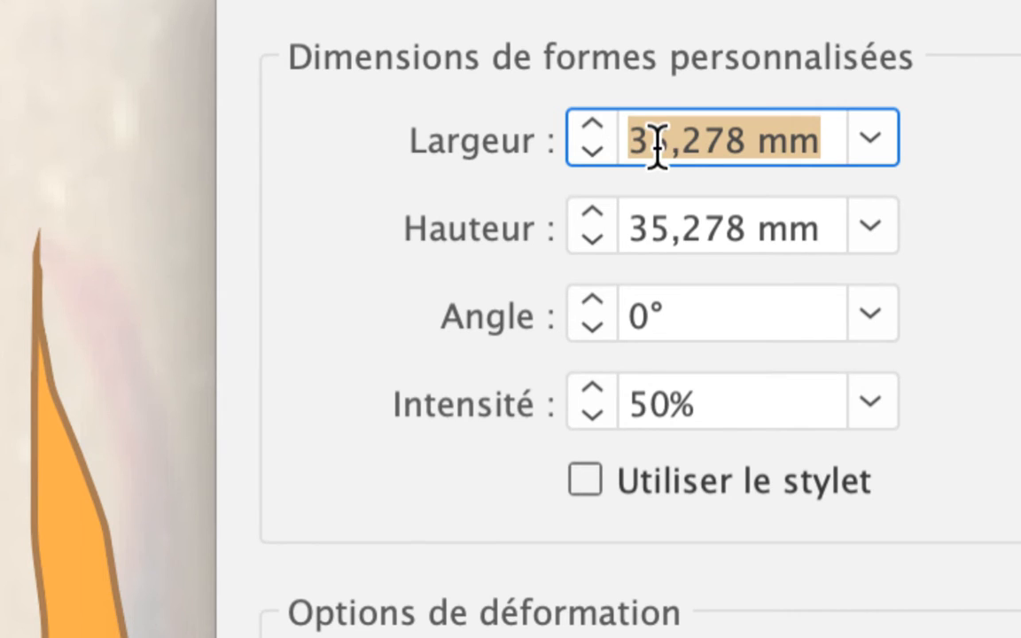
{"action": "type", "text": "15"}
{"action": "key", "text": "Tab"}
{"action": "type", "text": "15"}
{"action": "key", "text": "Tab"}
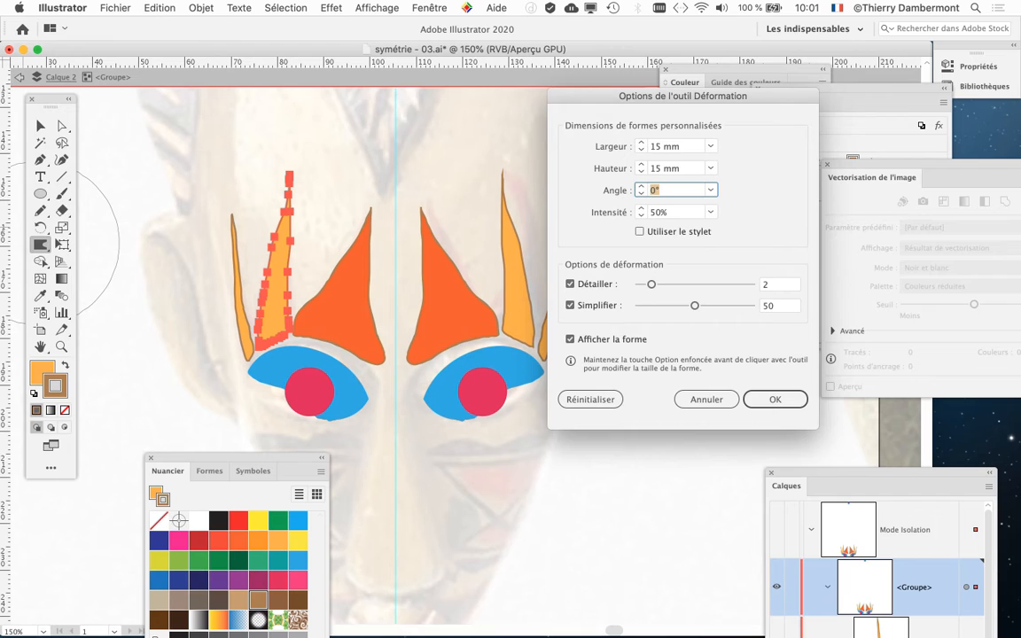
{"action": "key", "text": "Return"}
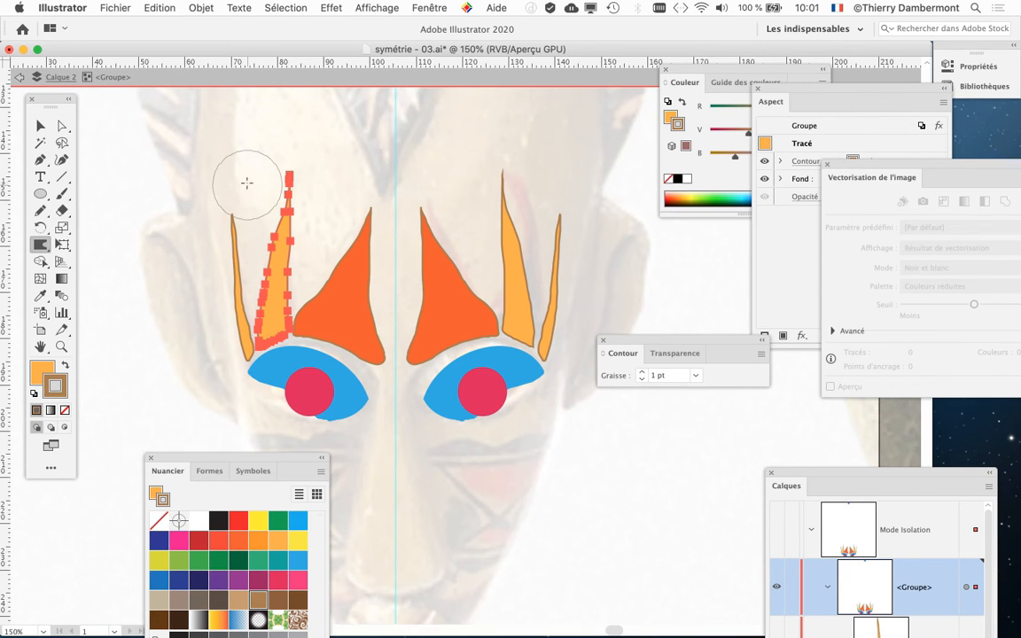
{"action": "mouse_move", "coordinate": [251, 205]}
{"action": "left_mouse_down"}
{"action": "mouse_move", "coordinate": [241, 257]}
{"action": "mouse_move", "coordinate": [290, 200]}
{"action": "mouse_move", "coordinate": [255, 216]}
{"action": "mouse_move", "coordinate": [253, 262]}
{"action": "mouse_move", "coordinate": [268, 235]}
{"action": "mouse_move", "coordinate": [266, 246]}
{"action": "left_mouse_up"}
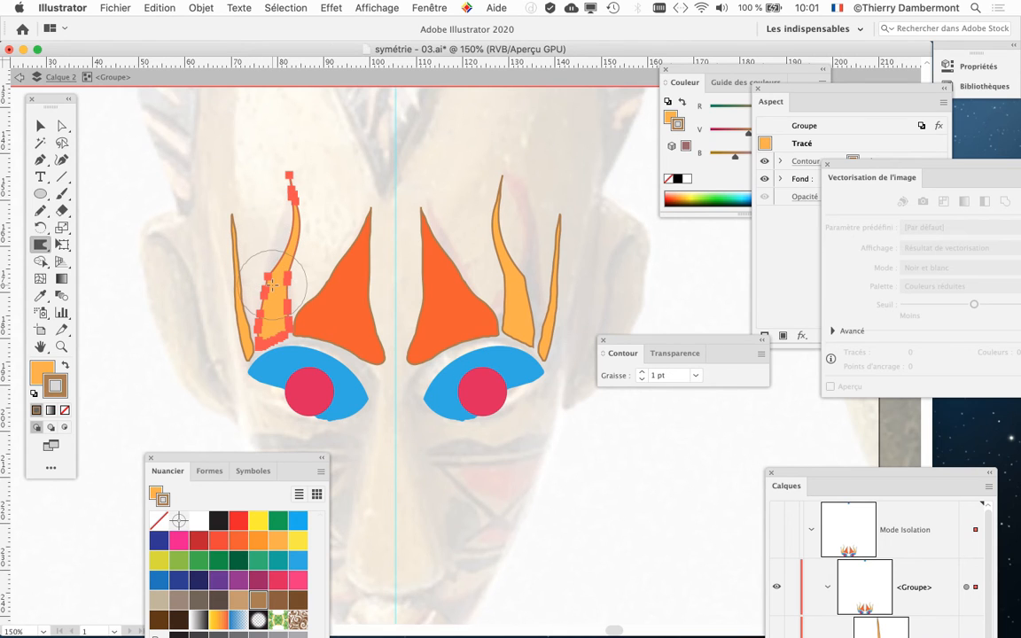
Step: Try to select only the orange triangular spike above the left eye with the Selection tool
{"action": "left_click_drag", "start_coordinate": [357, 298], "coordinate": [348, 284]}
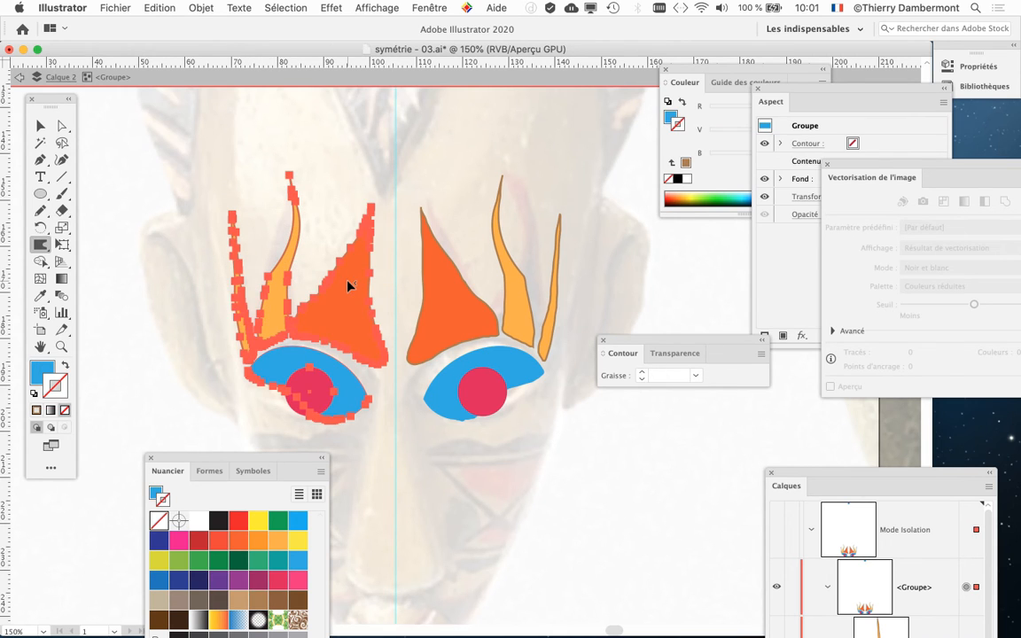
{"action": "left_click", "coordinate": [39, 127]}
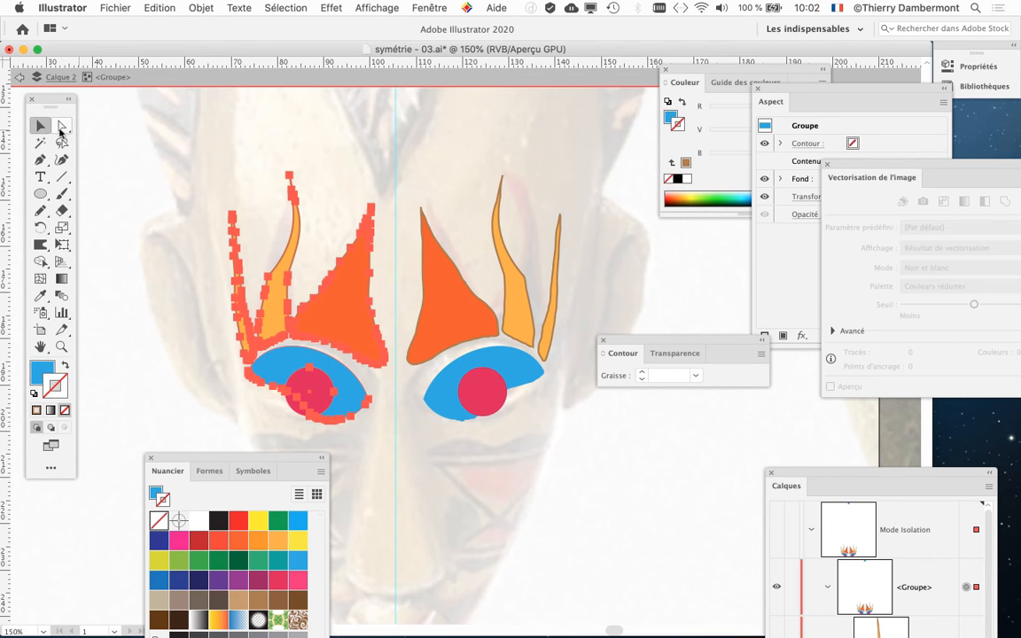
{"action": "left_click", "coordinate": [235, 192]}
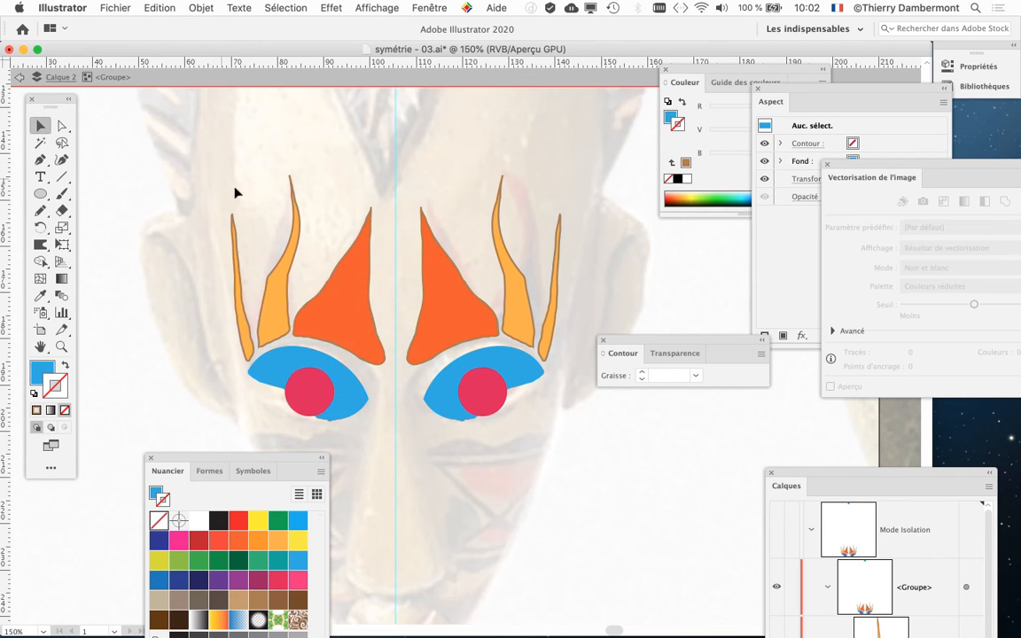
{"action": "left_click", "coordinate": [335, 285]}
{"action": "scroll", "coordinate": [358, 331], "scroll_direction": "up", "scroll_amount": 1}
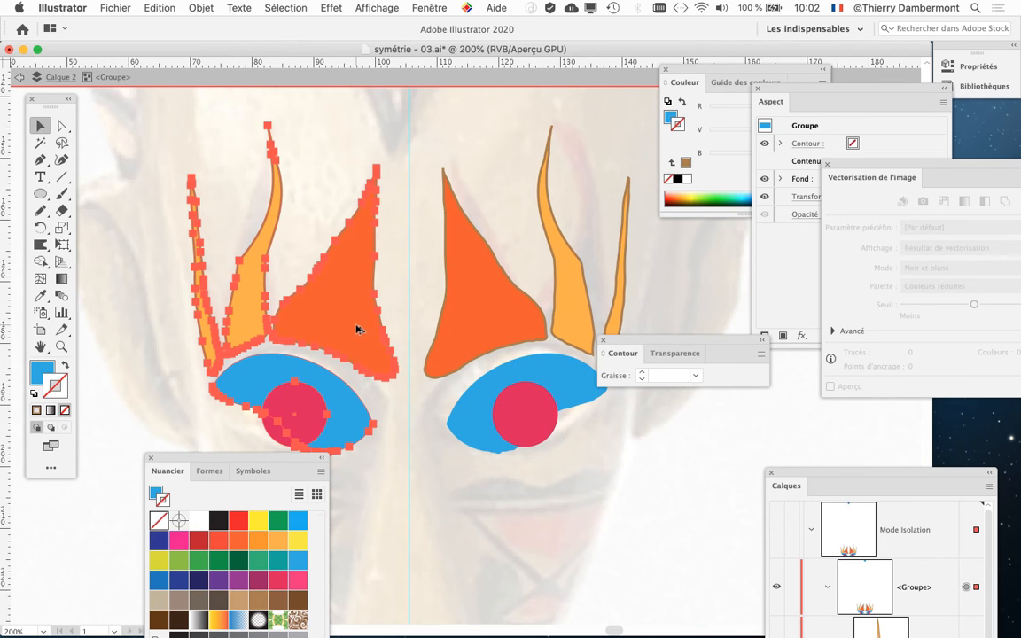
{"action": "left_click_drag", "start_coordinate": [354, 303], "coordinate": [306, 334]}
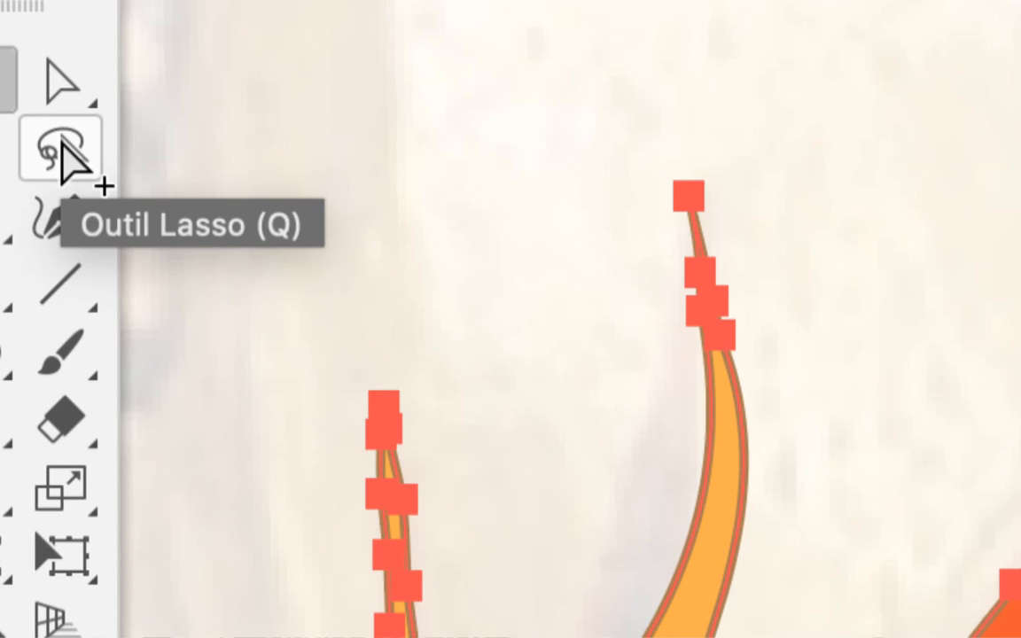
Step: With the swatches moved off the left eye, select only its orange triangular spike using Group Selection and switch back to the Warp tool
{"action": "left_click", "coordinate": [63, 134]}
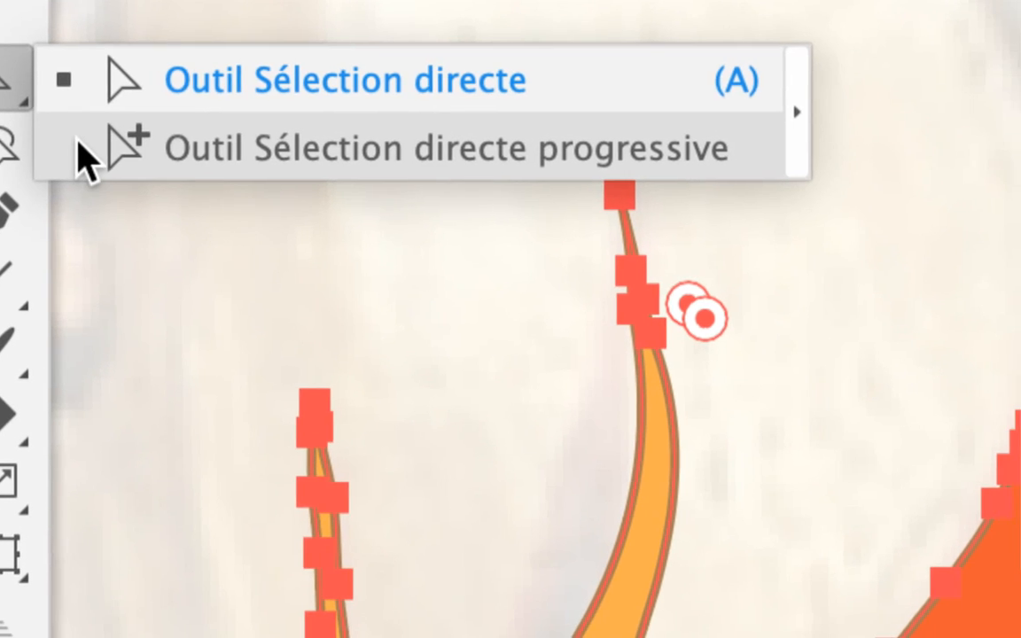
{"action": "left_click", "coordinate": [146, 193]}
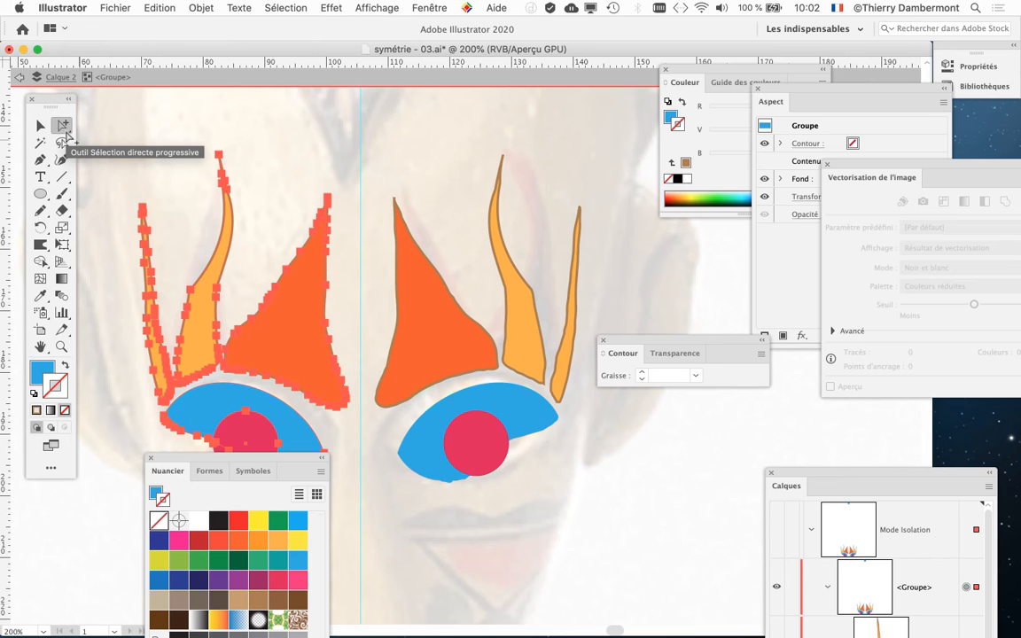
{"action": "scroll", "coordinate": [381, 305], "scroll_direction": "left", "scroll_amount": 1}
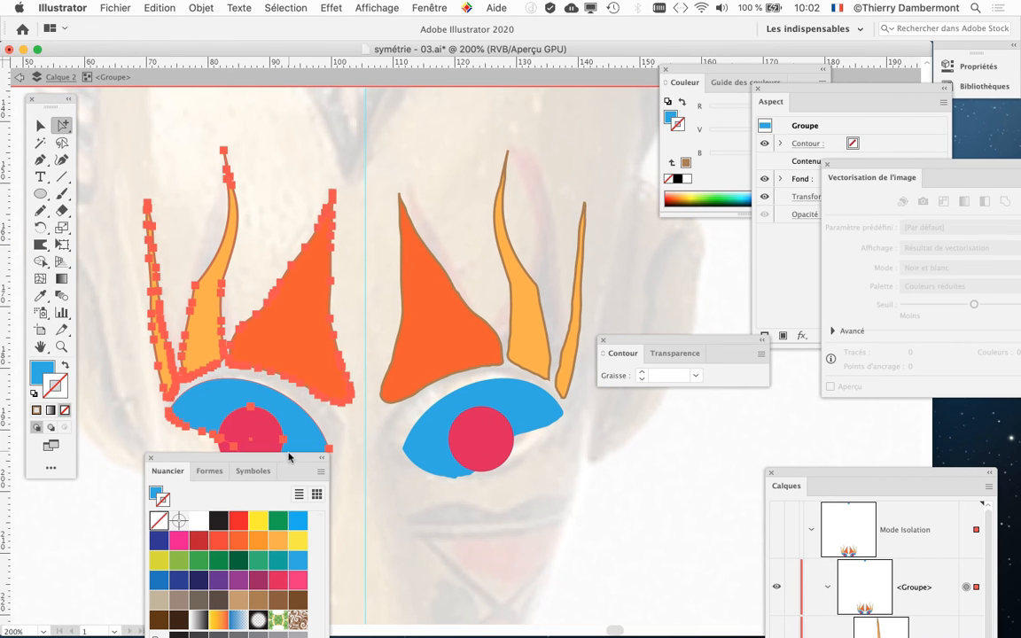
{"action": "left_click_drag", "start_coordinate": [289, 457], "coordinate": [192, 536]}
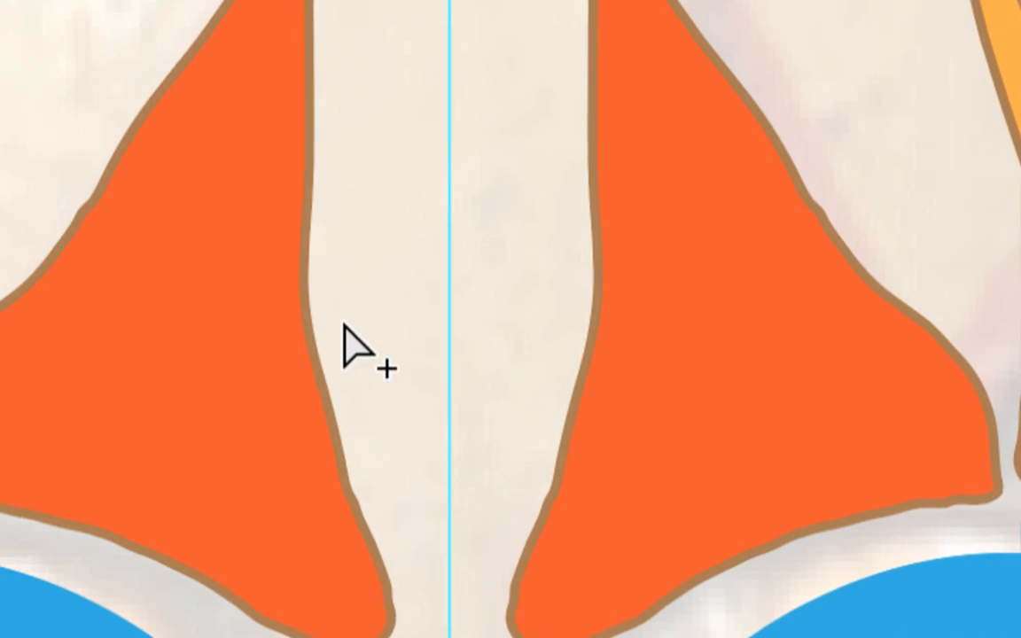
{"action": "left_click", "coordinate": [232, 342]}
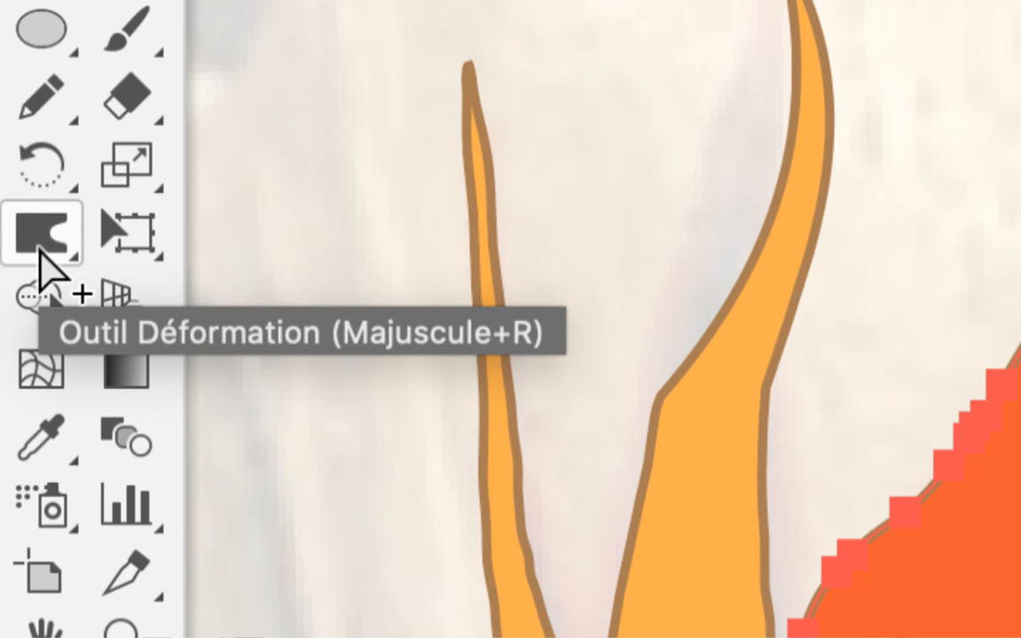
{"action": "left_click", "coordinate": [40, 251]}
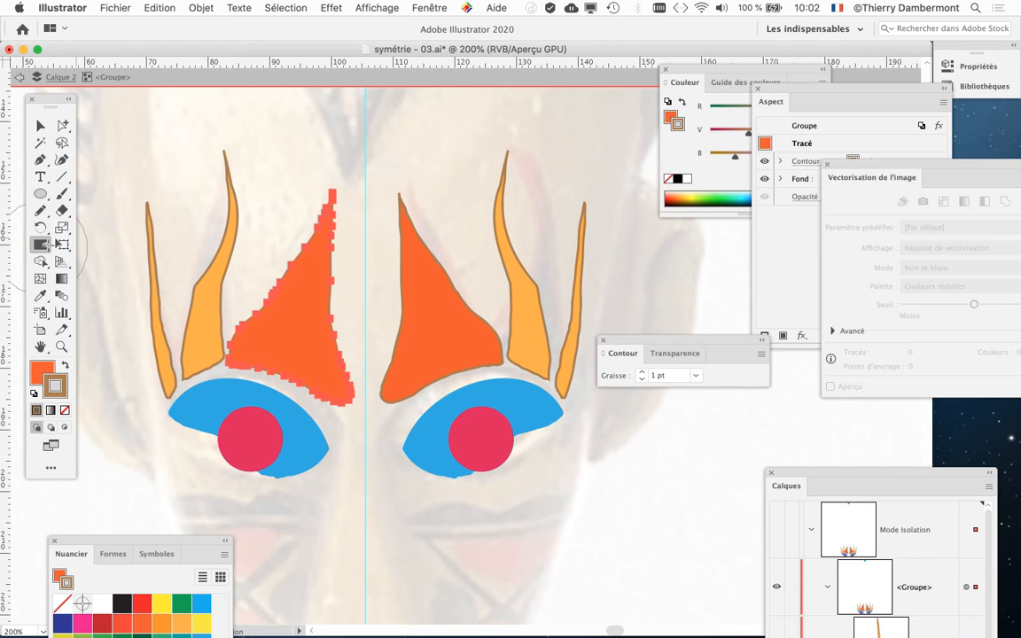
Step: Warp the orange triangular spike above the left eye so that its sides curve inward and its outer base corner tapers
{"action": "mouse_move", "coordinate": [955, 74]}
{"action": "left_mouse_down"}
{"action": "mouse_move", "coordinate": [886, 337]}
{"action": "mouse_move", "coordinate": [810, 411]}
{"action": "left_mouse_up"}
{"action": "left_click_drag", "start_coordinate": [231, 289], "coordinate": [255, 285]}
{"action": "mouse_move", "coordinate": [364, 303]}
{"action": "left_mouse_down"}
{"action": "mouse_move", "coordinate": [342, 337]}
{"action": "mouse_move", "coordinate": [343, 379]}
{"action": "left_mouse_up"}
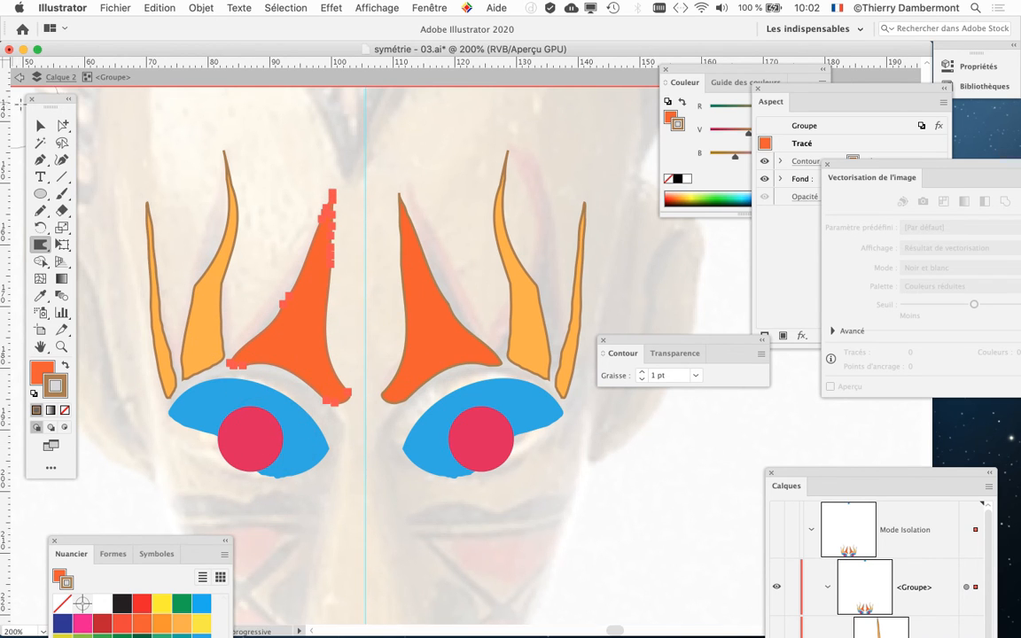
Step: Select only the narrow outer light orange spike above the left eye, bend it into a wavy flame with the Warp tool, and deselect it
{"action": "left_click", "coordinate": [61, 129]}
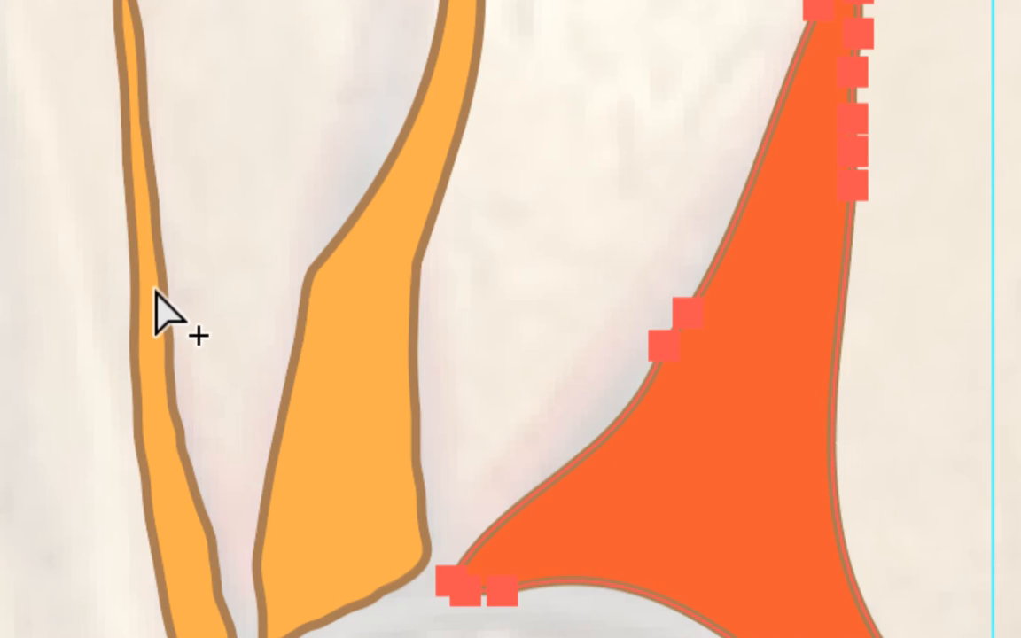
{"action": "left_click", "coordinate": [157, 311]}
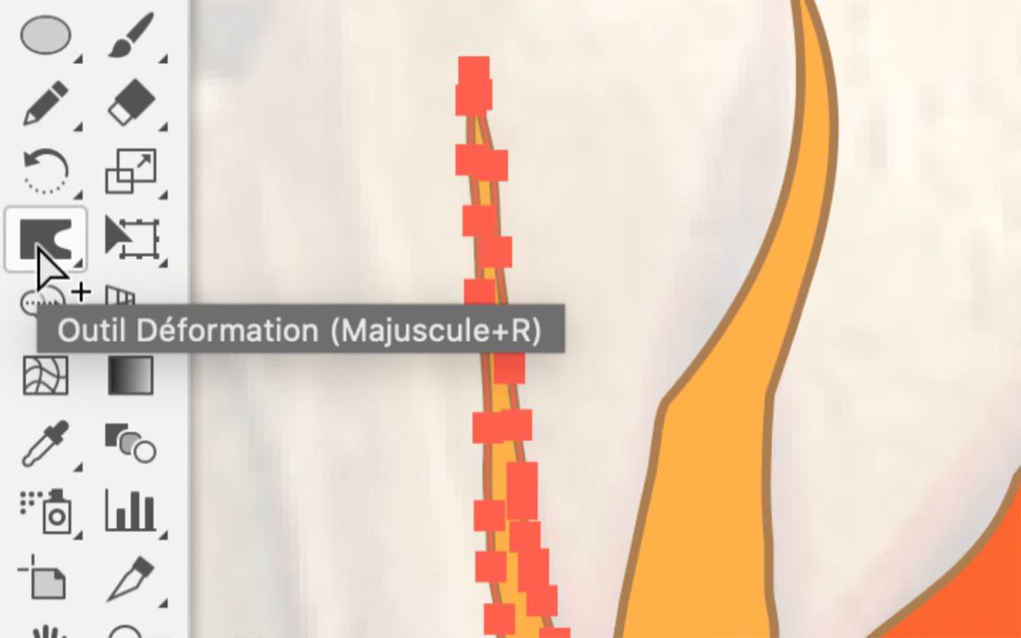
{"action": "left_click", "coordinate": [40, 247]}
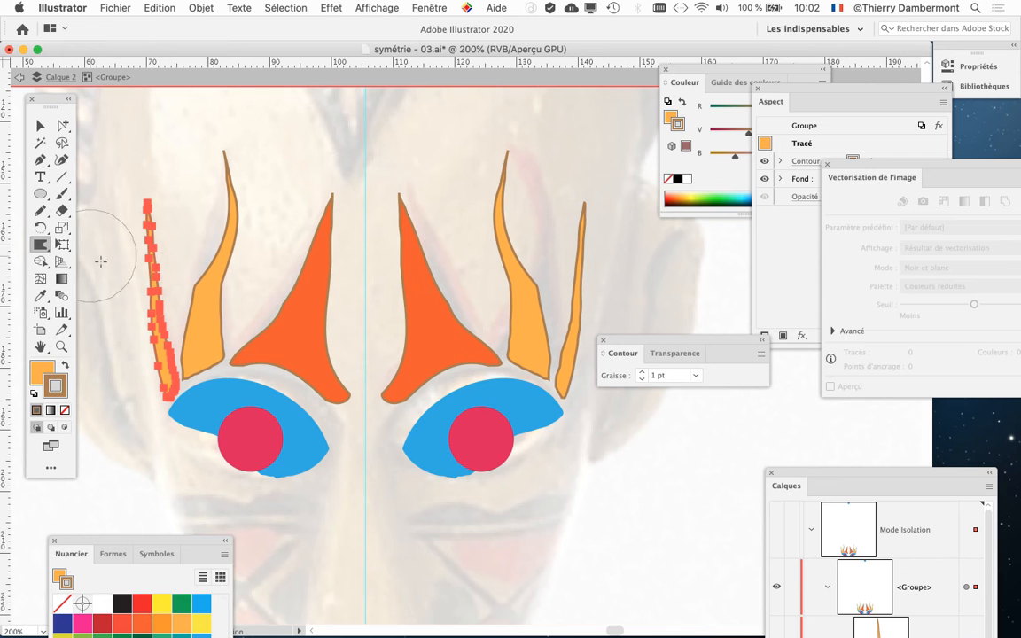
{"action": "scroll", "coordinate": [325, 238], "scroll_direction": "down", "scroll_amount": 2}
{"action": "scroll", "coordinate": [325, 238], "scroll_direction": "left", "scroll_amount": 2}
{"action": "mouse_move", "coordinate": [171, 203]}
{"action": "left_mouse_down"}
{"action": "mouse_move", "coordinate": [251, 228]}
{"action": "mouse_move", "coordinate": [188, 292]}
{"action": "mouse_move", "coordinate": [212, 343]}
{"action": "left_mouse_up"}
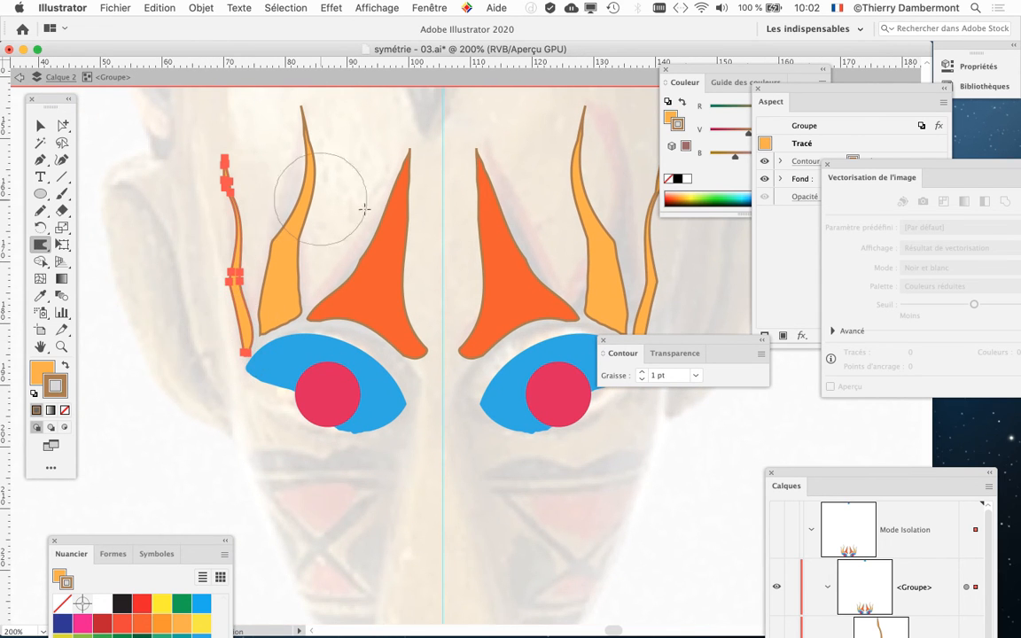
{"action": "left_click", "coordinate": [40, 125]}
{"action": "left_click", "coordinate": [222, 355]}
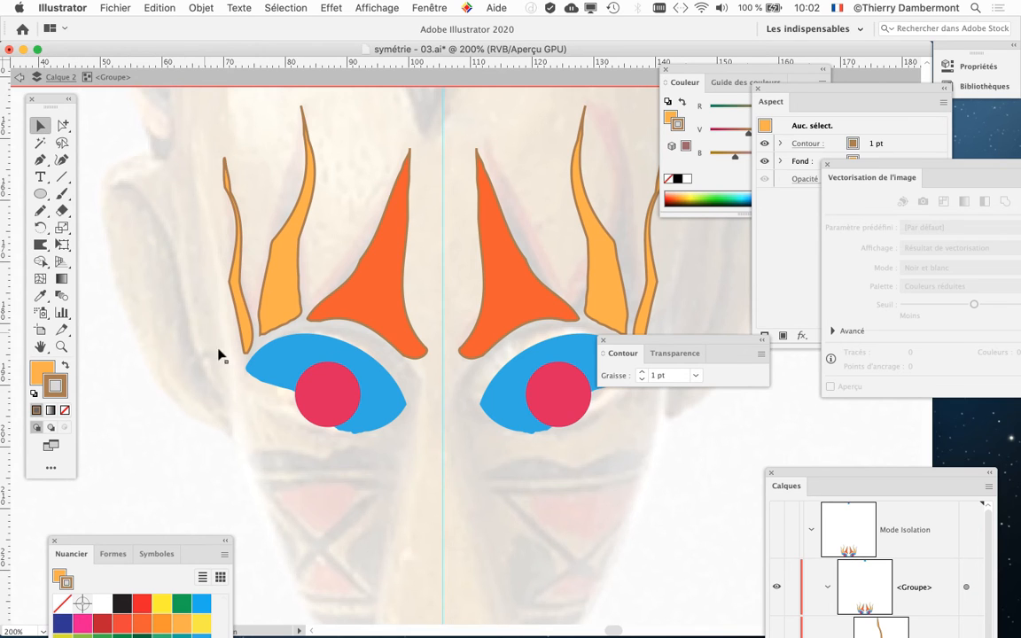
Step: Select only the blue shape of the left eye and smooth its lower edge and rounded outer corner with the Warp tool
{"action": "scroll", "coordinate": [398, 457], "scroll_direction": "up", "scroll_amount": 2}
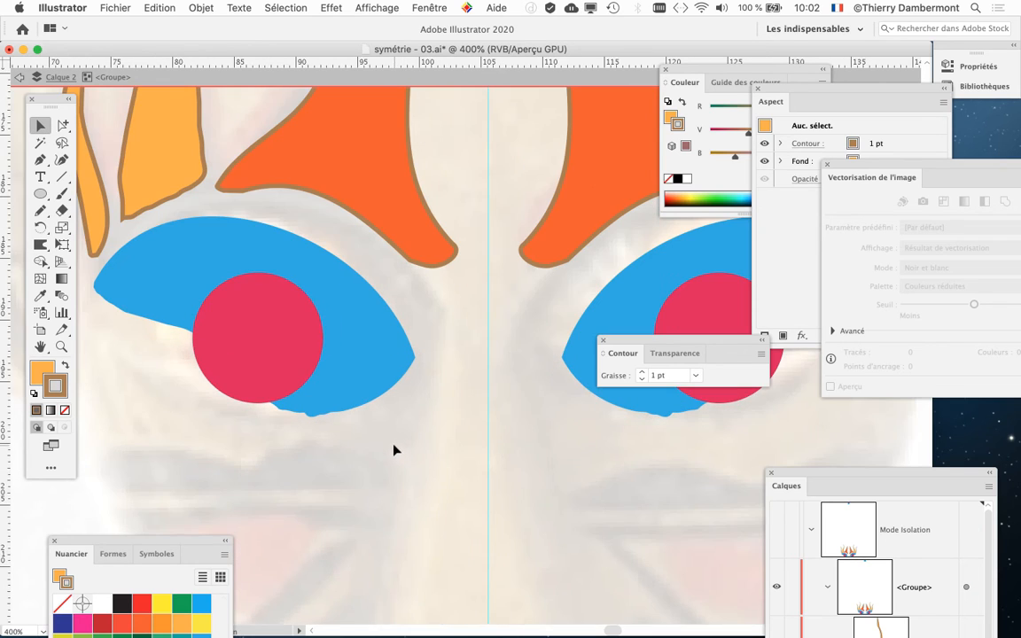
{"action": "left_click", "coordinate": [62, 125]}
{"action": "left_click", "coordinate": [321, 362]}
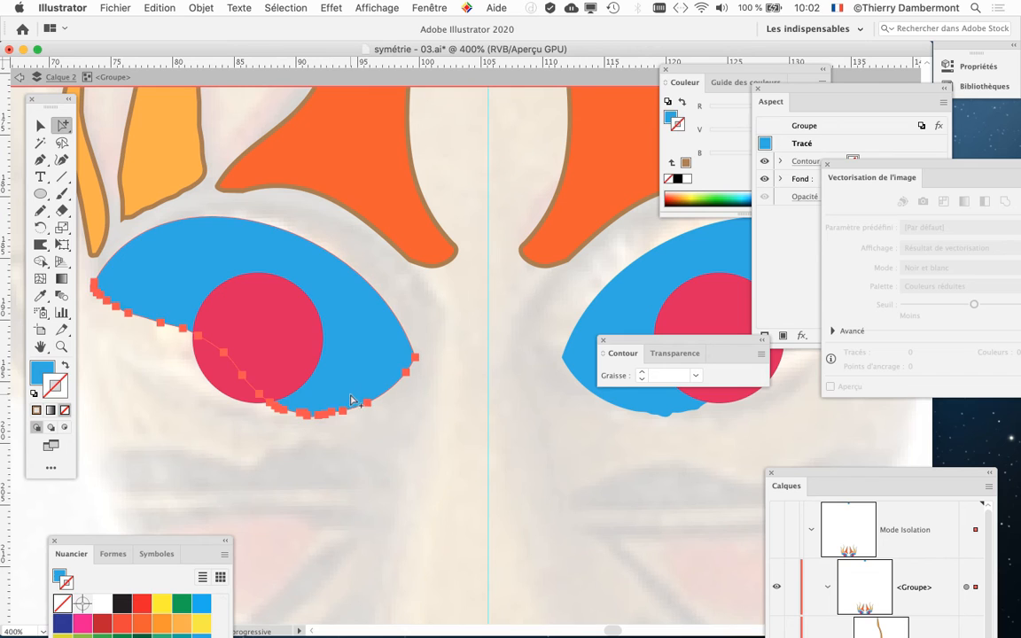
{"action": "left_click", "coordinate": [40, 244]}
{"action": "left_click_drag", "start_coordinate": [332, 472], "coordinate": [343, 416]}
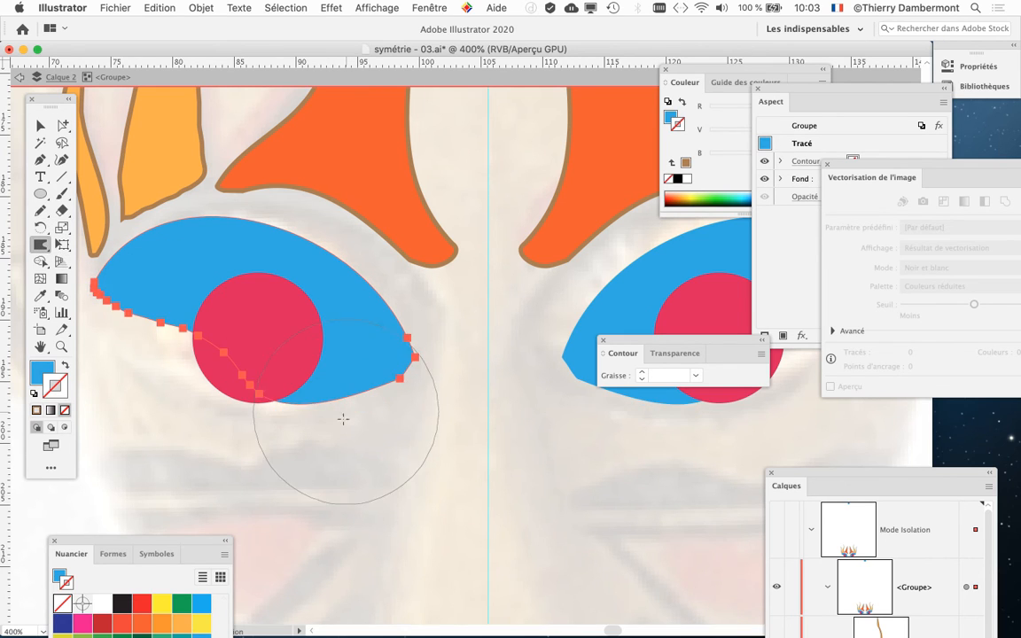
{"action": "left_click_drag", "start_coordinate": [210, 404], "coordinate": [334, 434]}
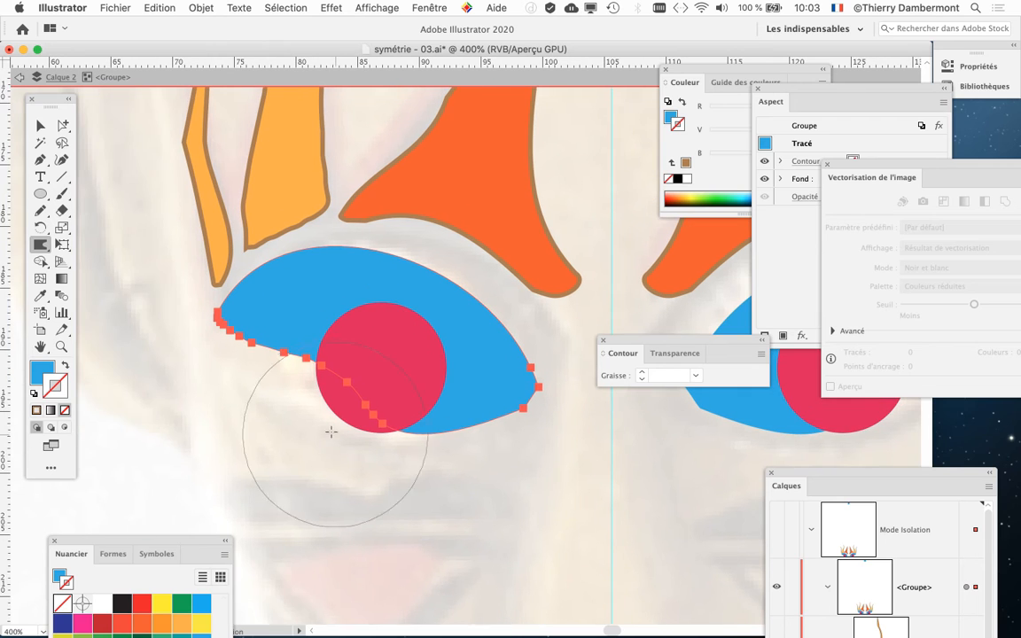
{"action": "left_click_drag", "start_coordinate": [263, 344], "coordinate": [259, 405]}
Step: Warp the blue left eye's lower edge down under the pupil and its upper edge into a shallow dip, and deselect the shape
{"action": "scroll", "coordinate": [330, 400], "scroll_direction": "down", "scroll_amount": 2, "text": "alt"}
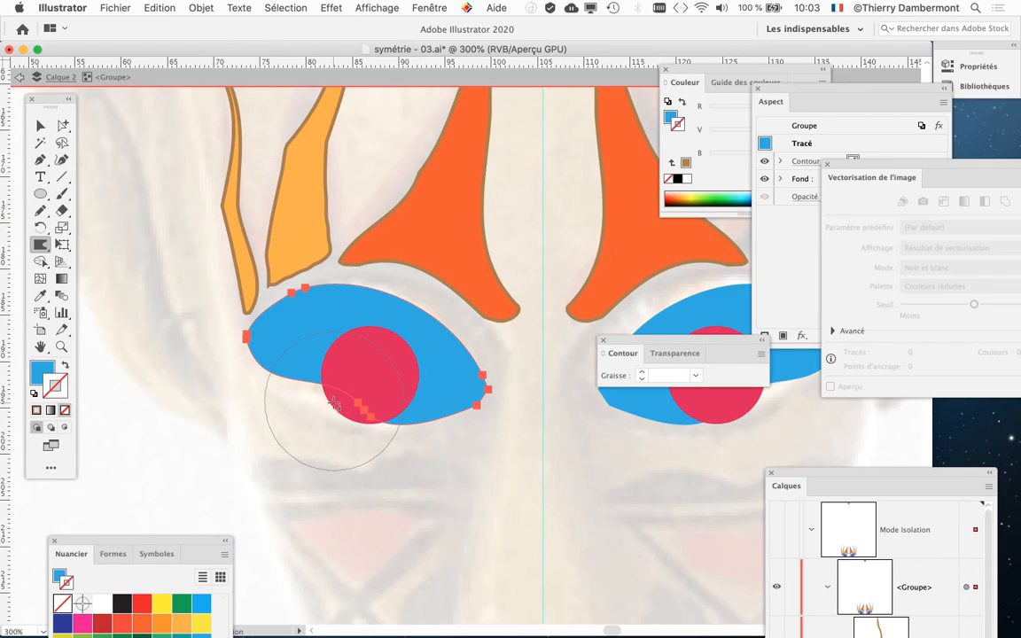
{"action": "mouse_move", "coordinate": [338, 390]}
{"action": "left_mouse_down"}
{"action": "mouse_move", "coordinate": [326, 424]}
{"action": "mouse_move", "coordinate": [353, 416]}
{"action": "mouse_move", "coordinate": [376, 435]}
{"action": "left_mouse_up"}
{"action": "scroll", "coordinate": [370, 401], "scroll_direction": "down", "scroll_amount": 1}
{"action": "left_click_drag", "start_coordinate": [352, 331], "coordinate": [359, 358]}
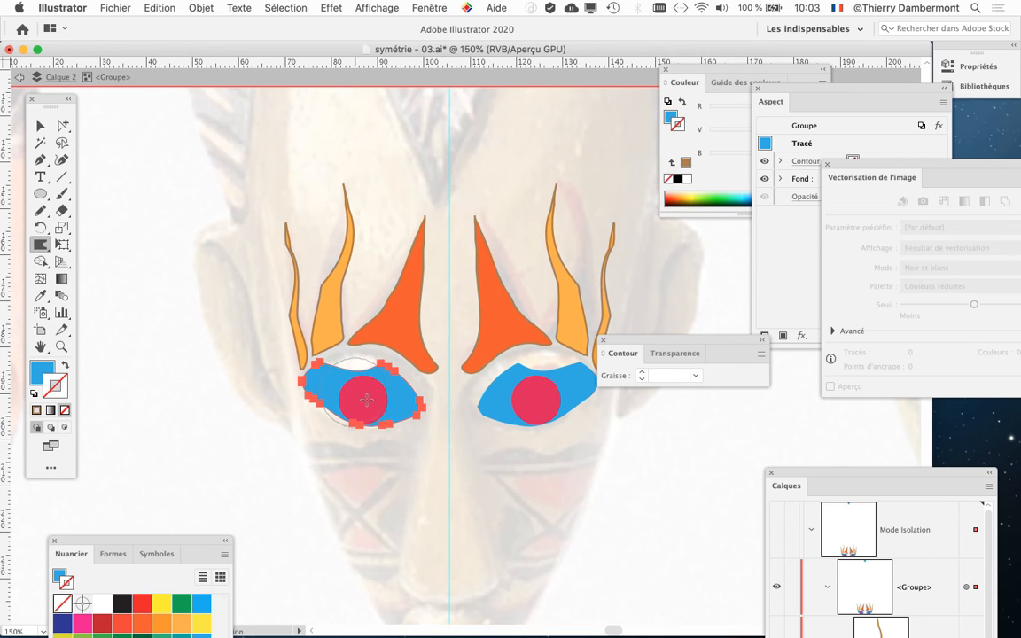
{"action": "left_click_drag", "start_coordinate": [448, 440], "coordinate": [328, 408]}
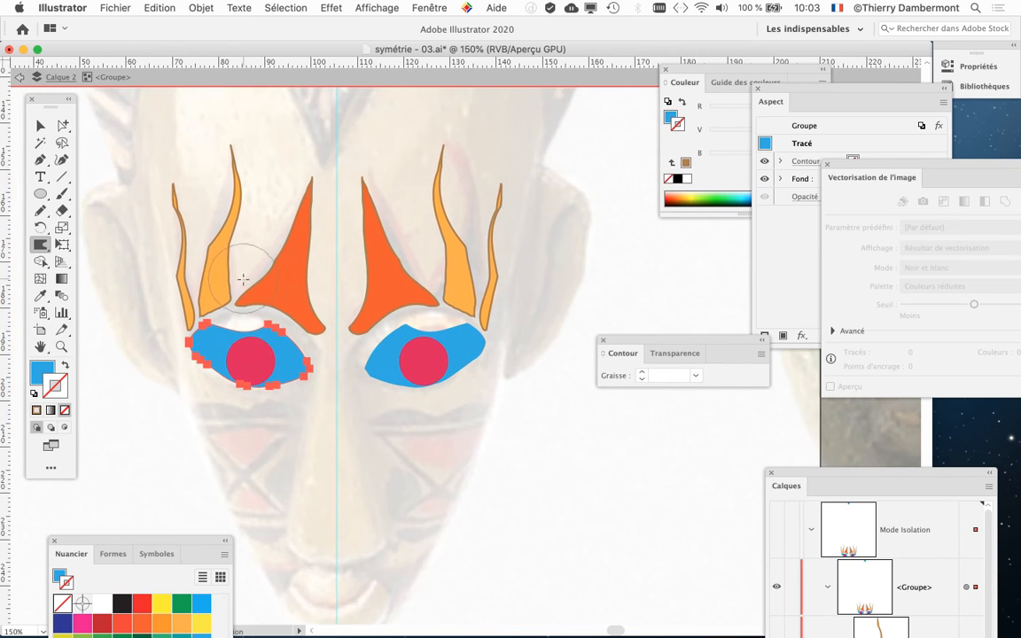
{"action": "left_click_drag", "start_coordinate": [257, 301], "coordinate": [291, 338]}
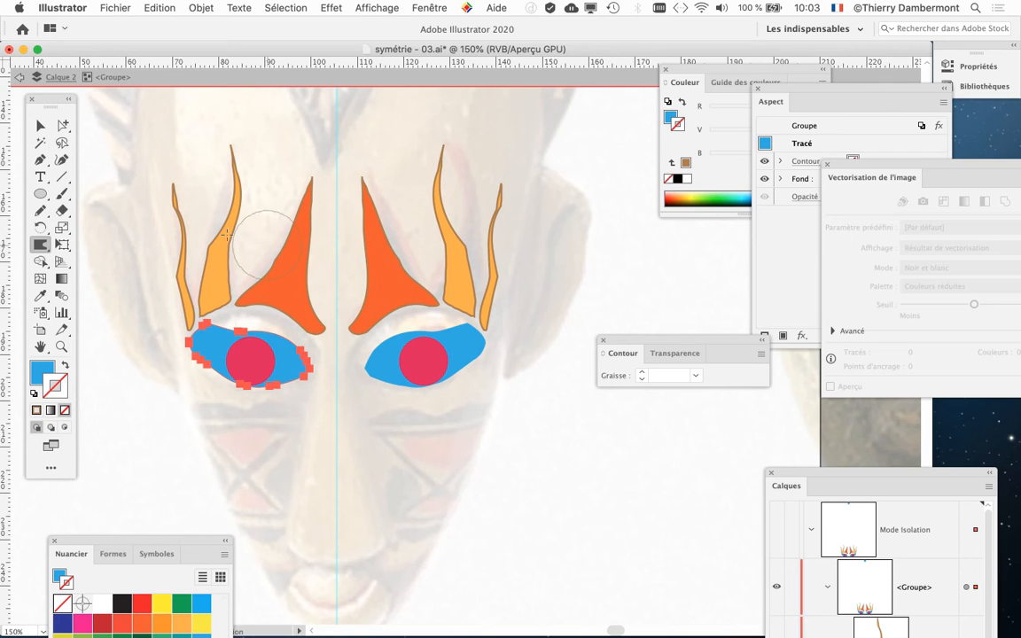
{"action": "left_click", "coordinate": [40, 125]}
{"action": "left_click", "coordinate": [252, 170]}
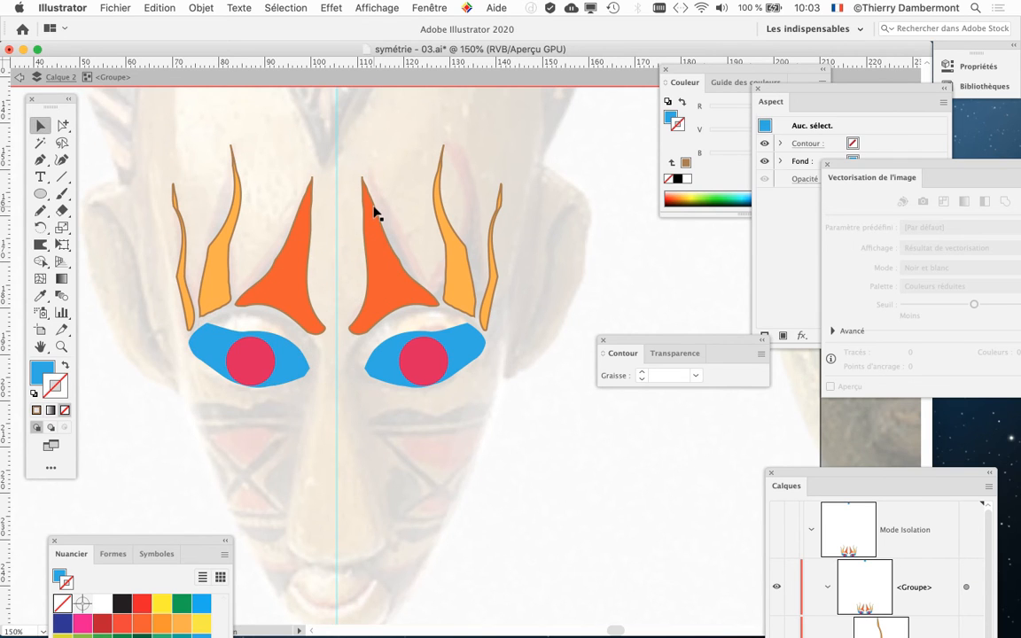
Step: Move the tool palette clear of the isolation bar and leave isolation mode completely, exiting both the group and Calque 2
{"action": "scroll", "coordinate": [374, 211], "scroll_direction": "down", "scroll_amount": 2}
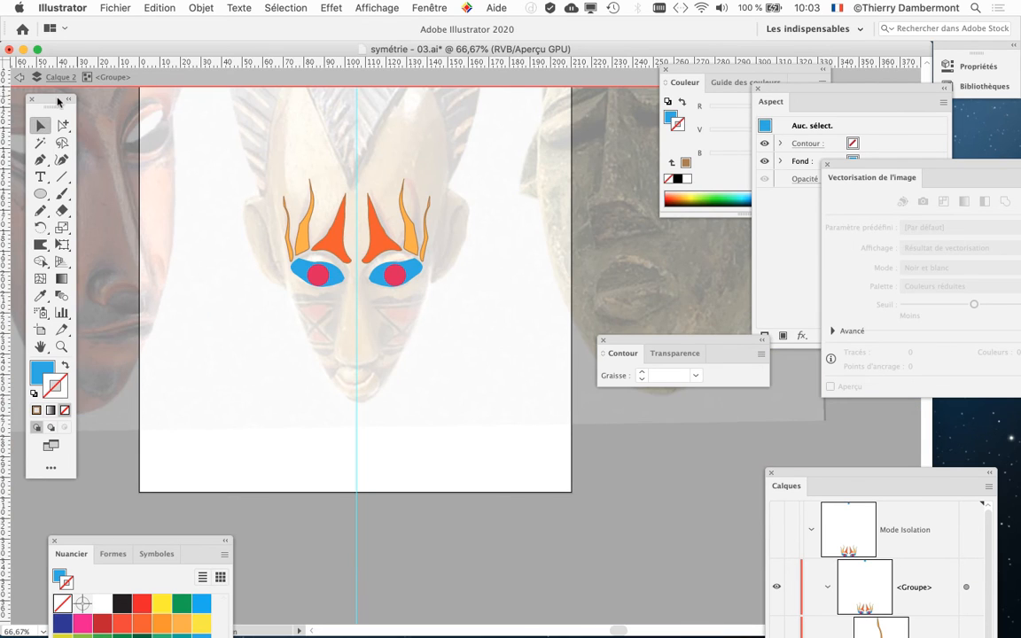
{"action": "left_click_drag", "start_coordinate": [59, 101], "coordinate": [62, 130]}
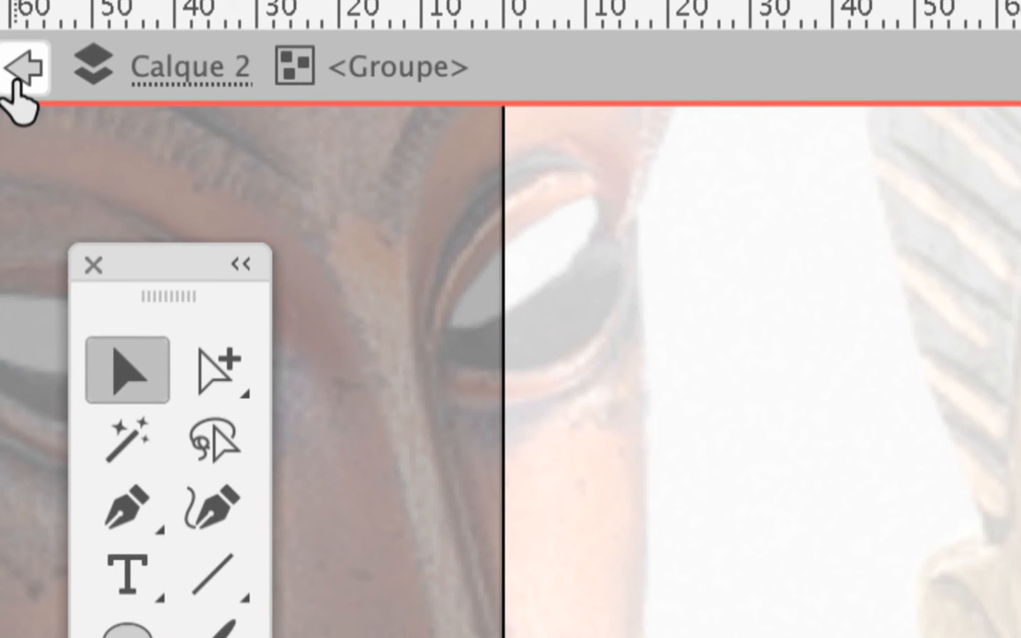
{"action": "left_click", "coordinate": [22, 69]}
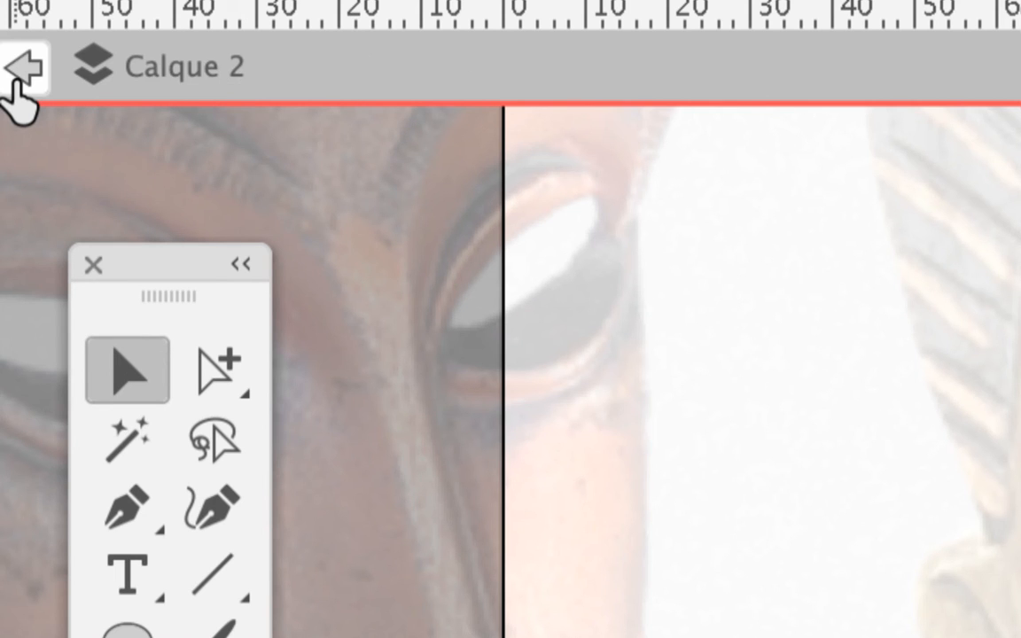
{"action": "left_click", "coordinate": [16, 79]}
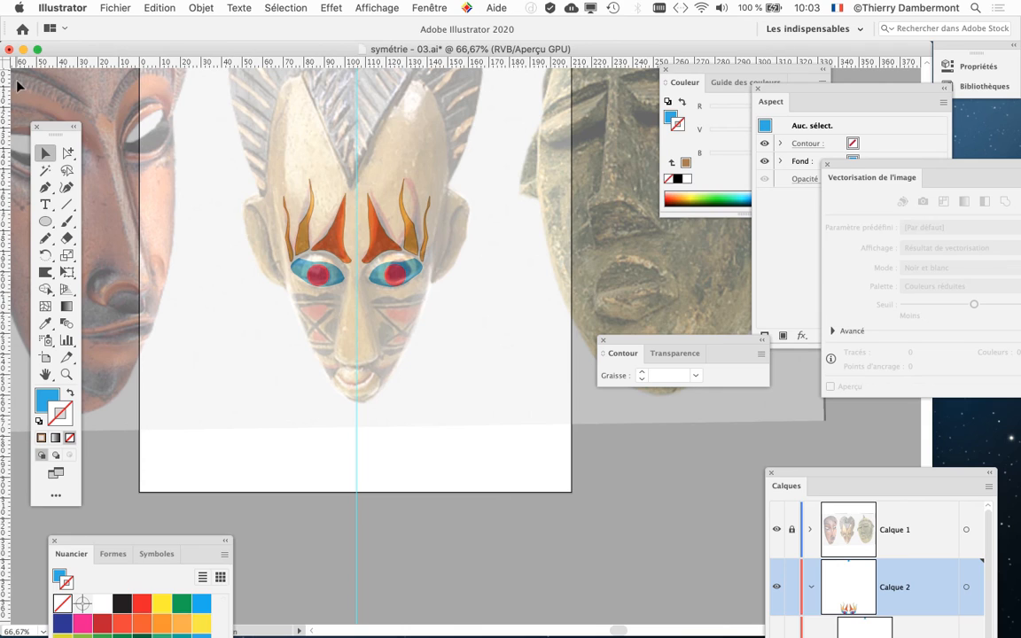
Step: Collapse Calque 2 and hide the mask photos on Calque 1, checking the mirrored artwork by briefly selecting its group
{"action": "left_click_drag", "start_coordinate": [818, 483], "coordinate": [553, 123]}
{"action": "left_click", "coordinate": [547, 227]}
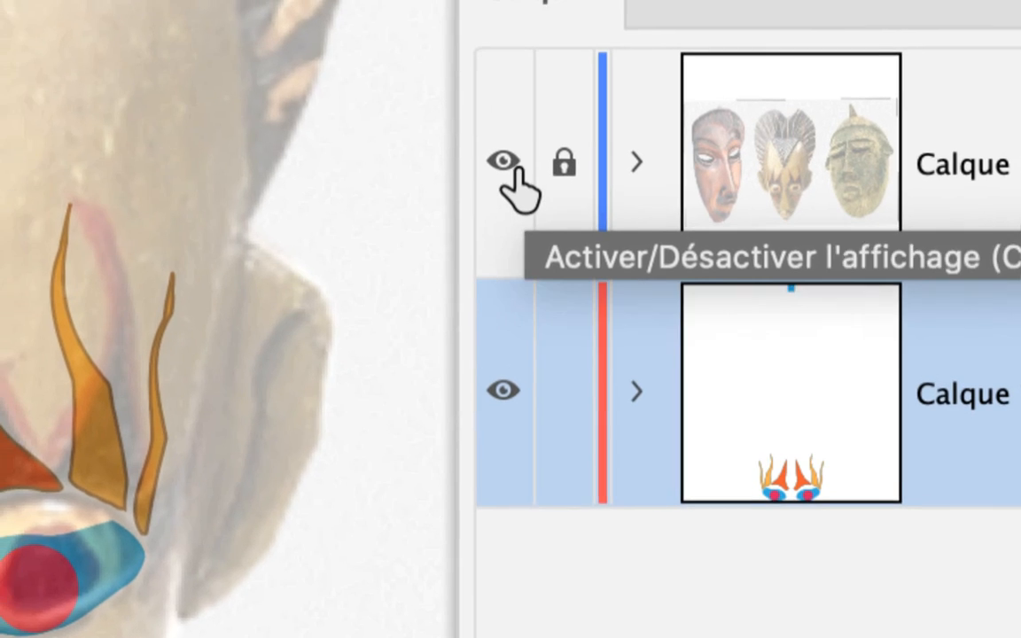
{"action": "left_click", "coordinate": [513, 169]}
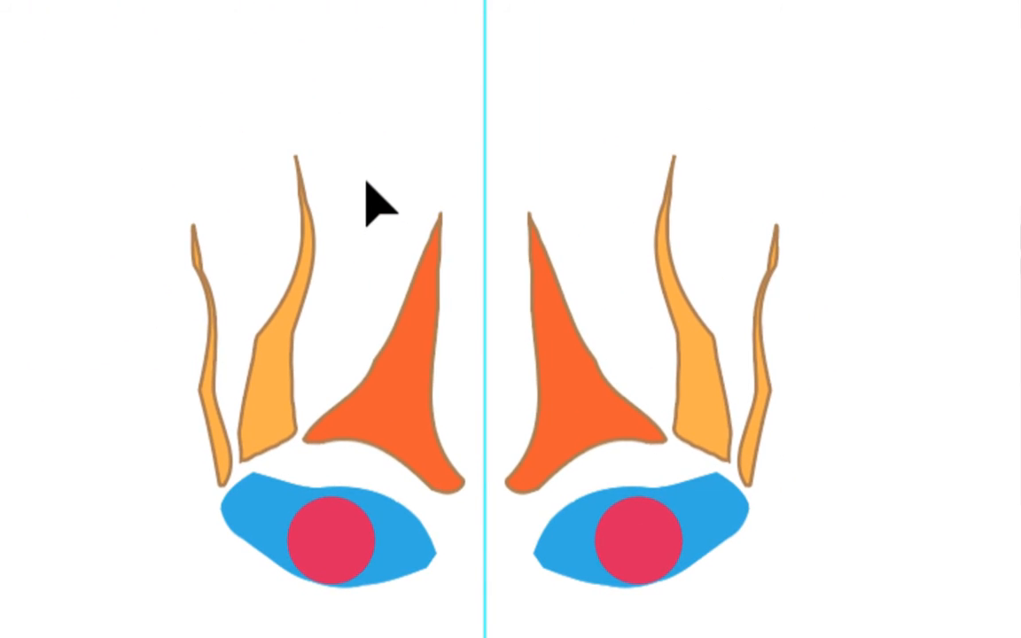
{"action": "left_click", "coordinate": [399, 443]}
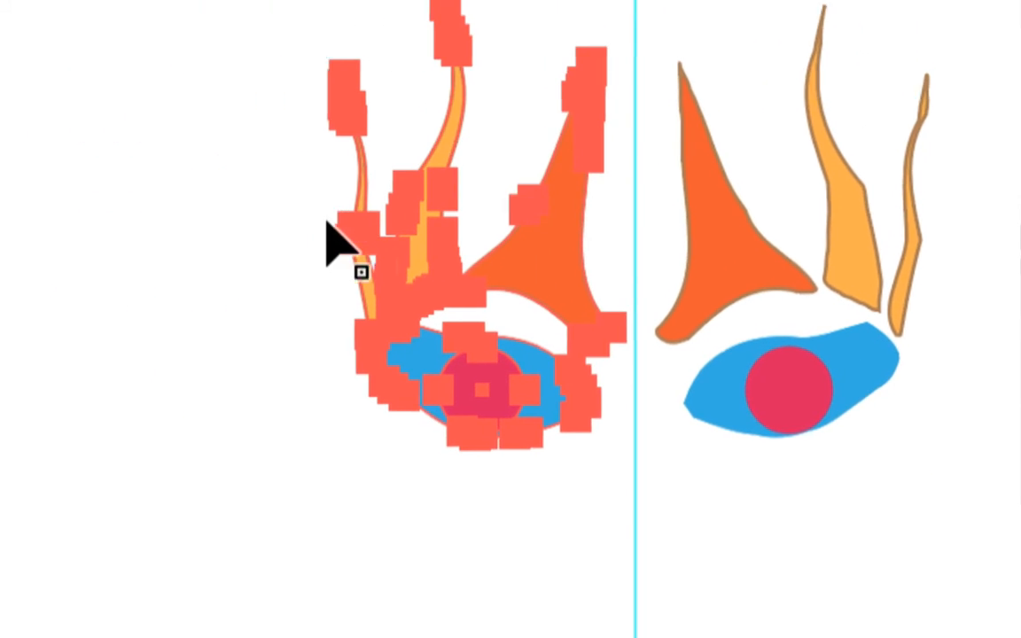
{"action": "left_click", "coordinate": [319, 239]}
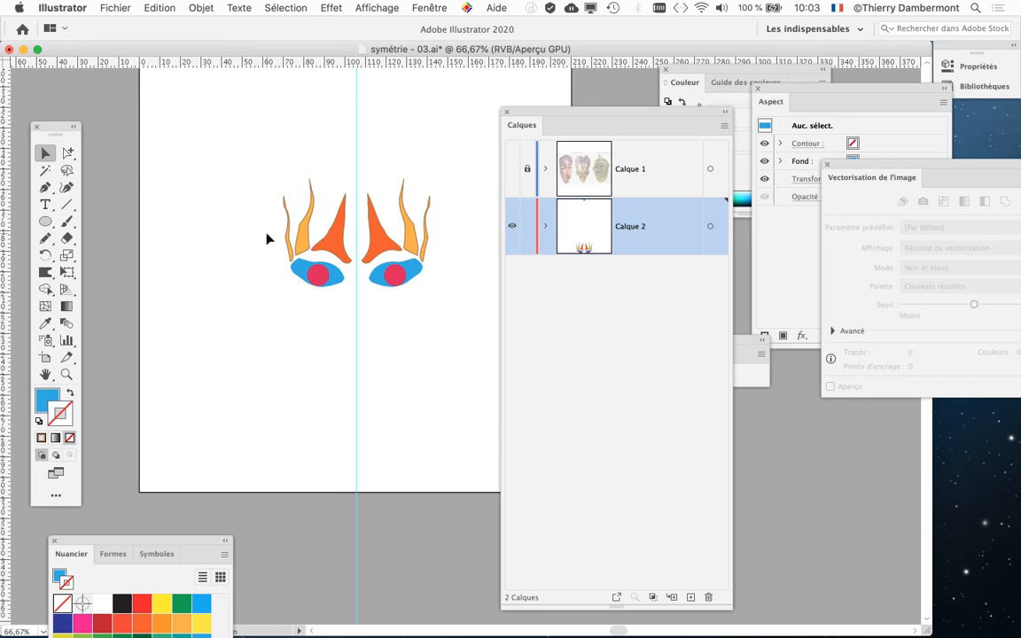
Step: Save the document under the new name symétrie - 04.ai, accepting the Illustrator 2020 format options
{"action": "left_click", "coordinate": [100, 7]}
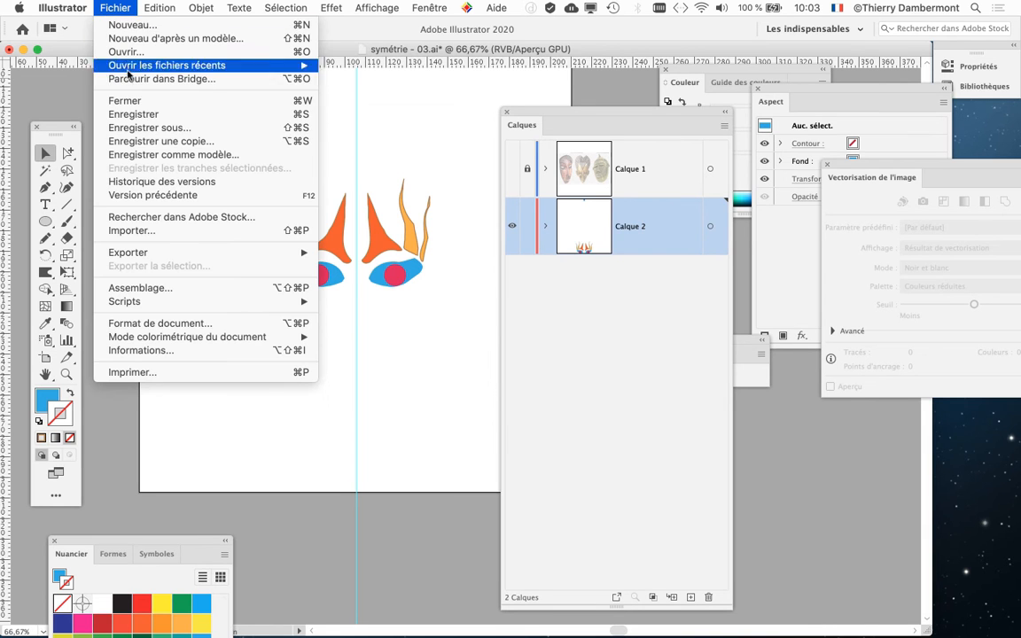
{"action": "left_click", "coordinate": [135, 118]}
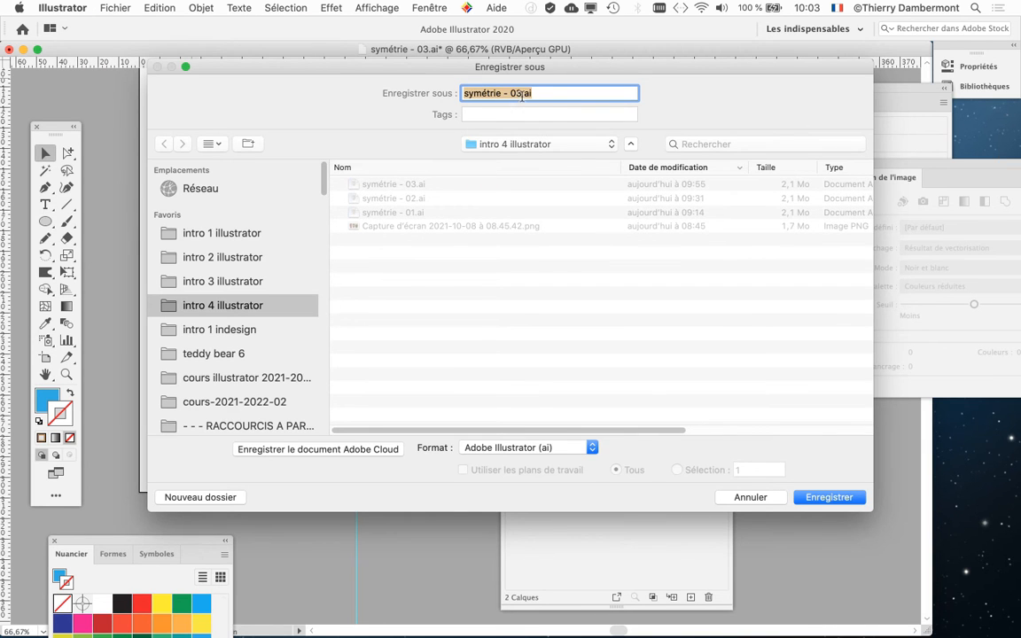
{"action": "left_click", "coordinate": [520, 94]}
{"action": "type", "text": "4"}
{"action": "key", "text": "Return"}
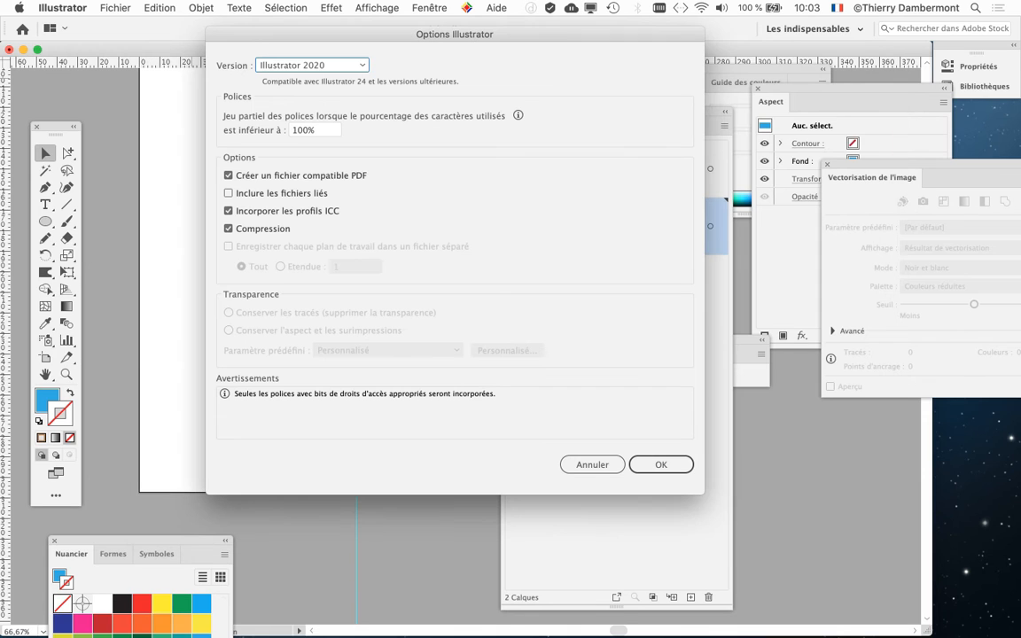
{"action": "left_click", "coordinate": [673, 468]}
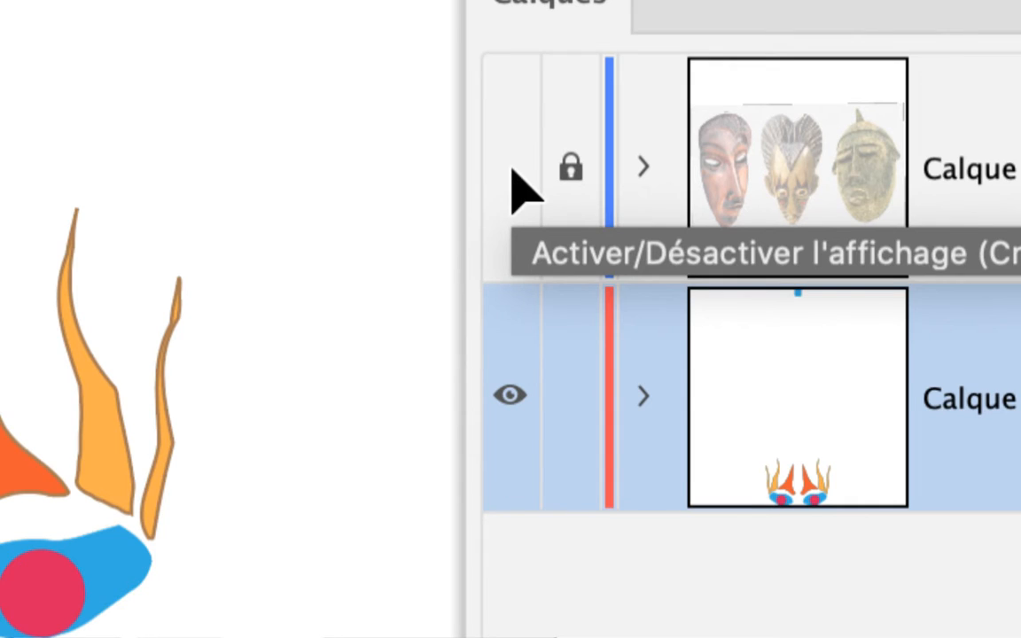
Step: Show Calque 1 again, expand Calque 2 and target its group containing the Transform effect
{"action": "left_click", "coordinate": [513, 169]}
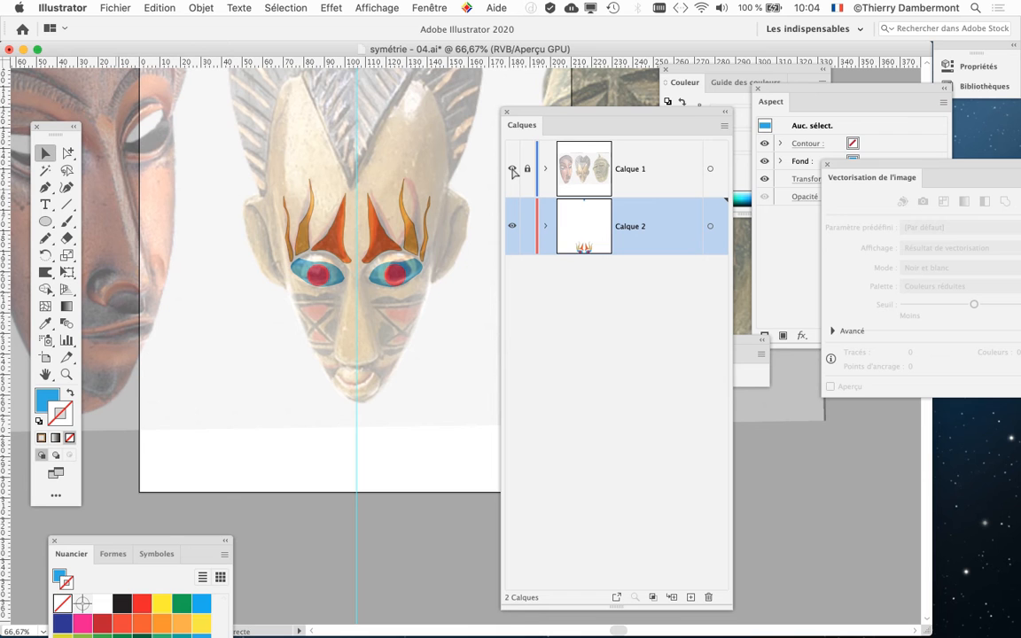
{"action": "left_click", "coordinate": [546, 227]}
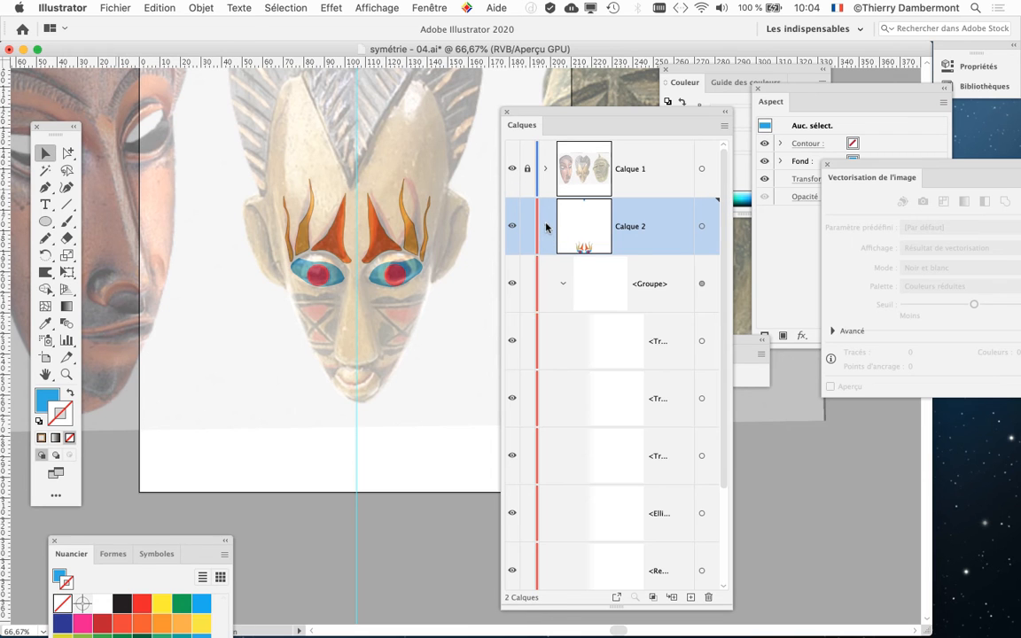
{"action": "scroll", "coordinate": [399, 273], "scroll_direction": "down", "scroll_amount": 5}
{"action": "scroll", "coordinate": [399, 274], "scroll_direction": "right", "scroll_amount": 4}
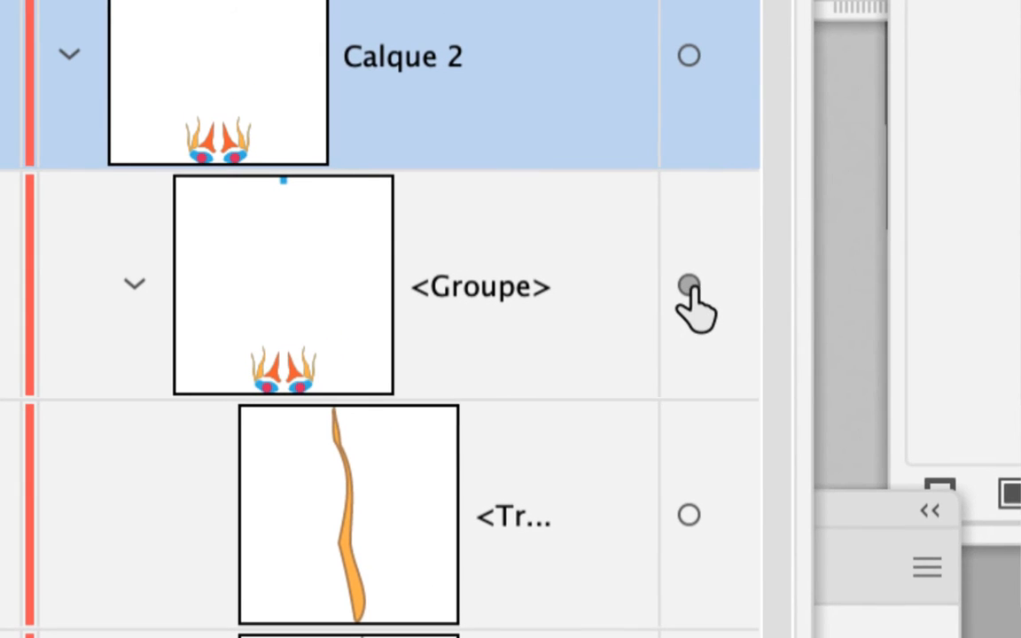
{"action": "left_click", "coordinate": [689, 288]}
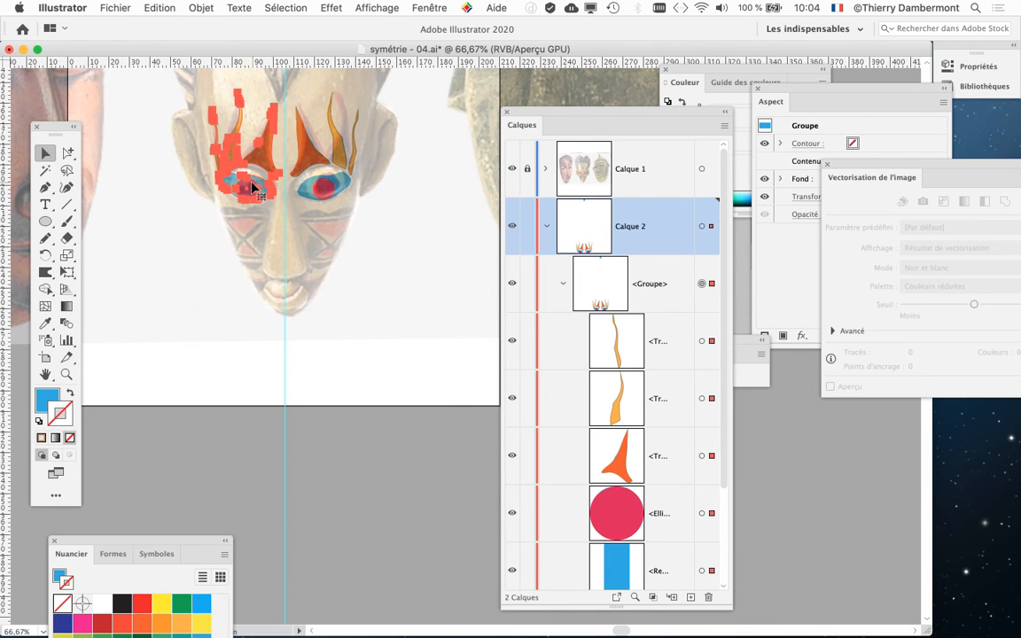
Step: Isolate the selected group of eye and forehead shapes for further drawing inside it
{"action": "scroll", "coordinate": [253, 186], "scroll_direction": "up", "scroll_amount": 2}
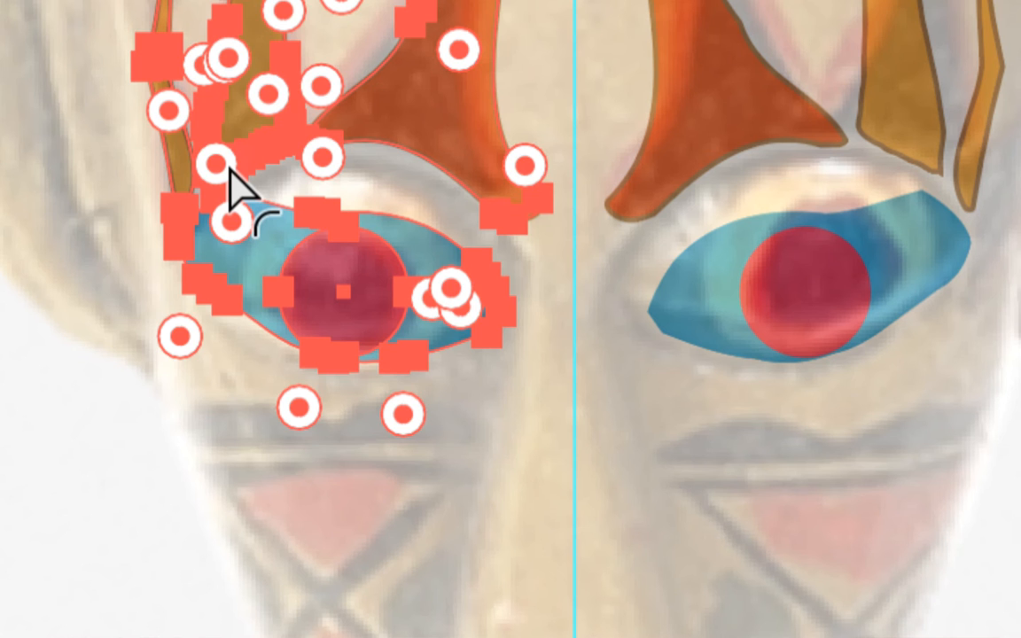
{"action": "key", "text": "v"}
{"action": "scroll", "coordinate": [268, 160], "scroll_direction": "right", "scroll_amount": 3}
{"action": "scroll", "coordinate": [251, 152], "scroll_direction": "left", "scroll_amount": 1}
{"action": "scroll", "coordinate": [251, 152], "scroll_direction": "up", "scroll_amount": 1}
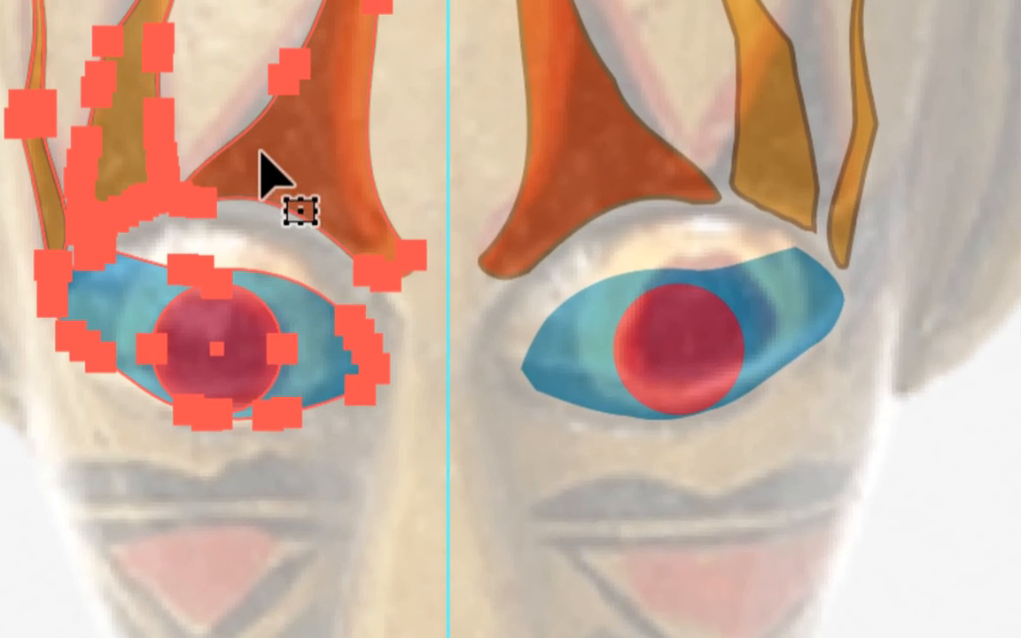
{"action": "right_click", "coordinate": [263, 171]}
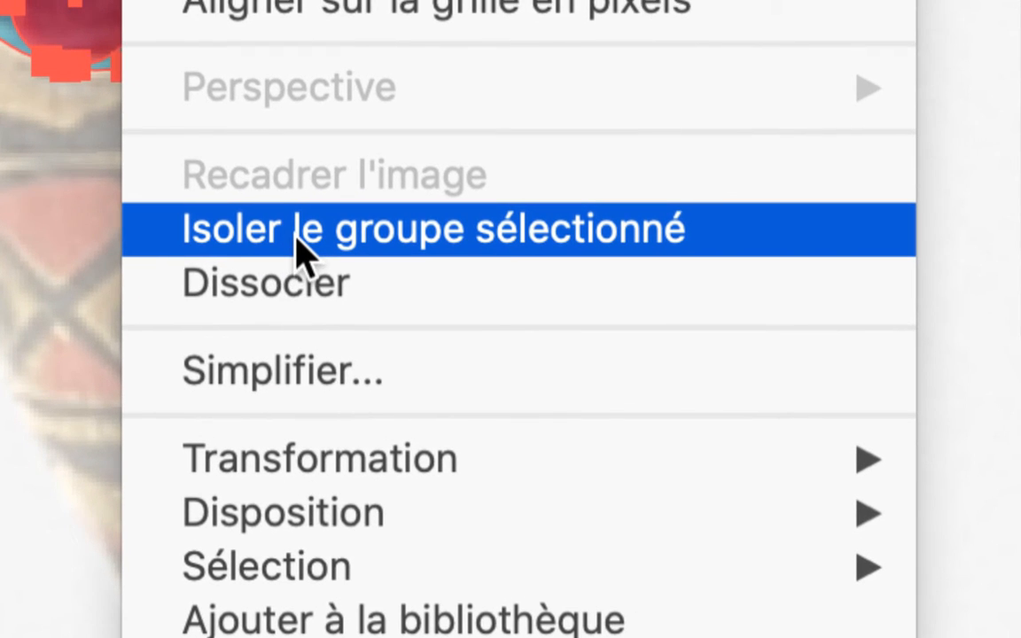
{"action": "left_click", "coordinate": [297, 238]}
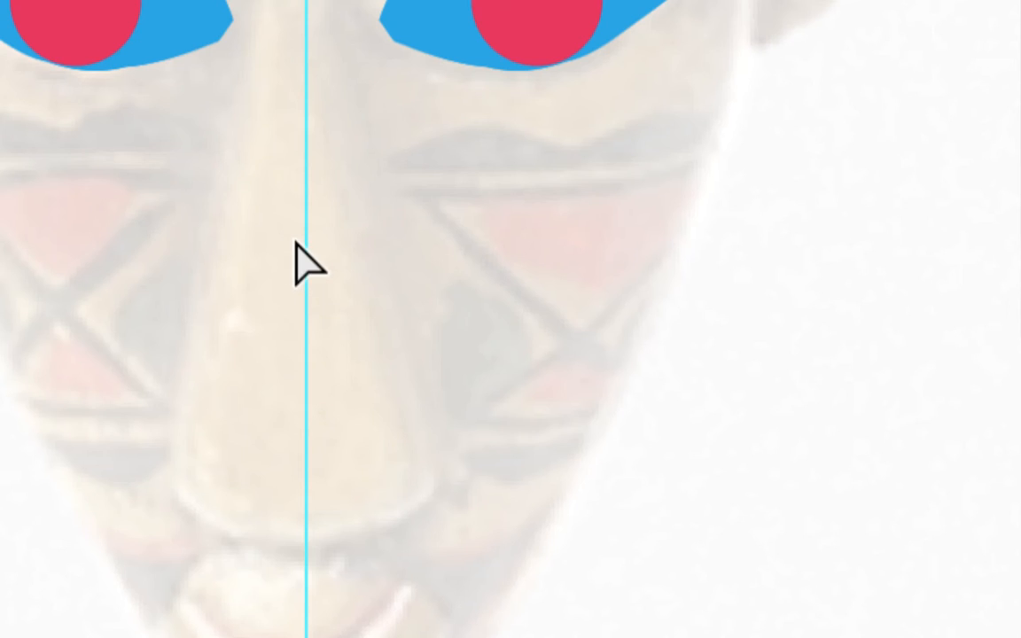
Step: Try to trace one side of the nose as an open freehand Pencil path crossing the central guide, and undo it
{"action": "scroll", "coordinate": [318, 262], "scroll_direction": "up", "scroll_amount": 3}
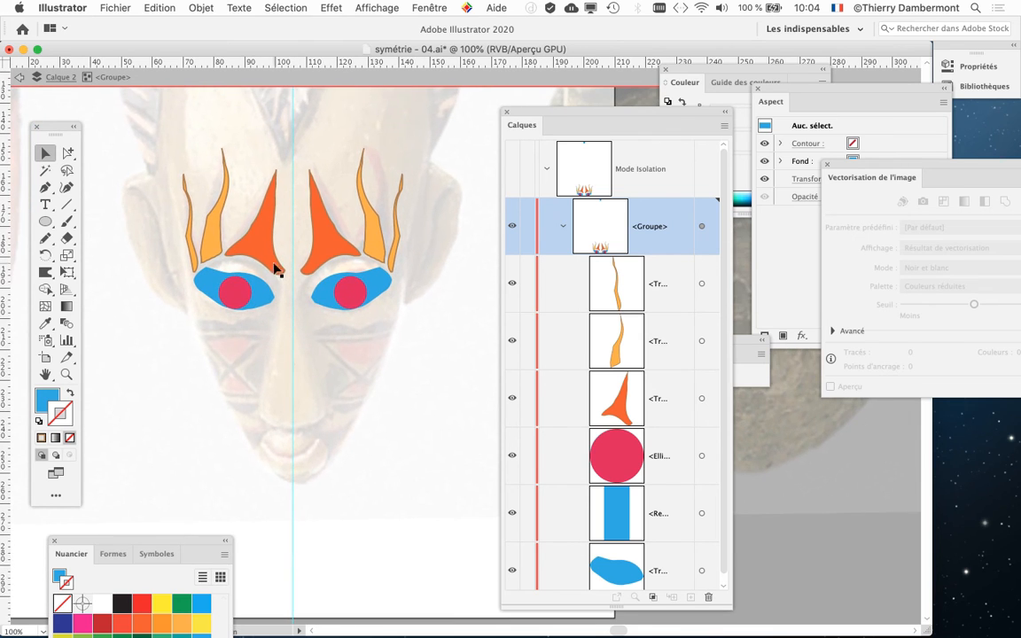
{"action": "left_click", "coordinate": [45, 238]}
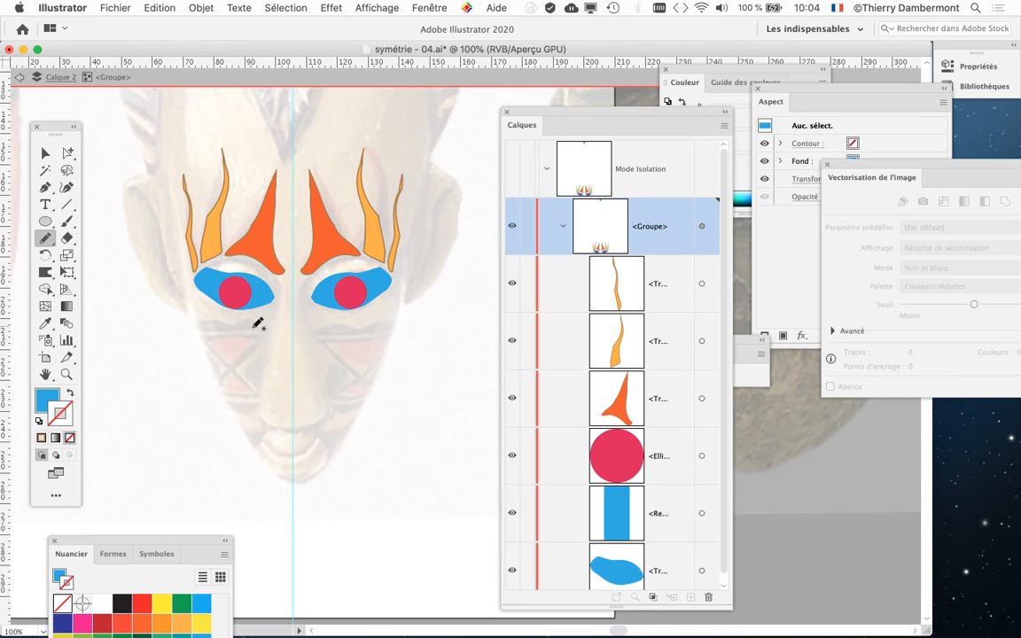
{"action": "scroll", "coordinate": [306, 358], "scroll_direction": "up", "scroll_amount": 1}
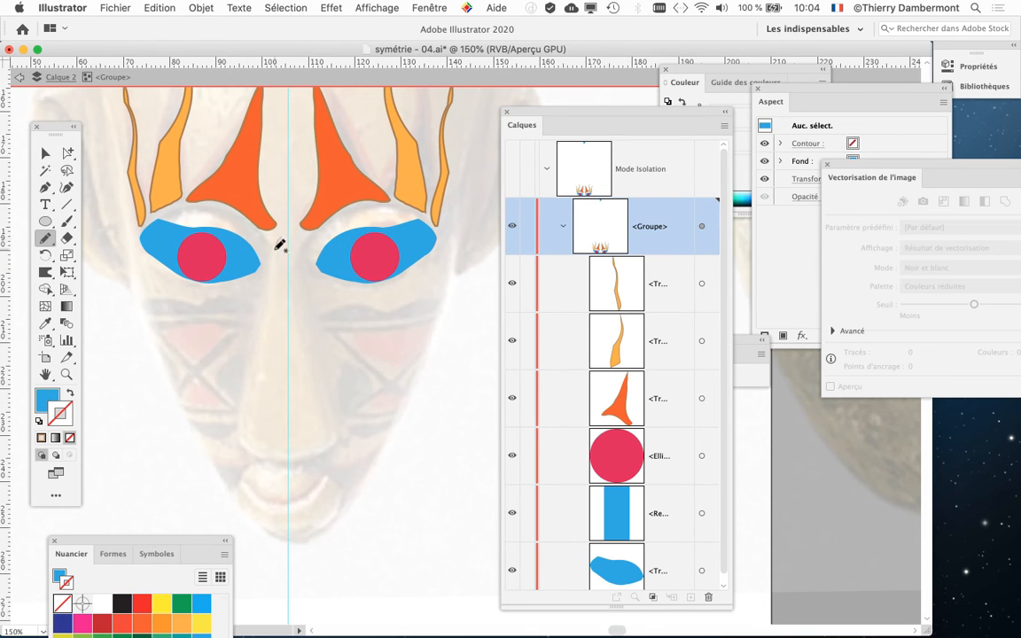
{"action": "left_click_drag", "start_coordinate": [281, 238], "coordinate": [246, 380]}
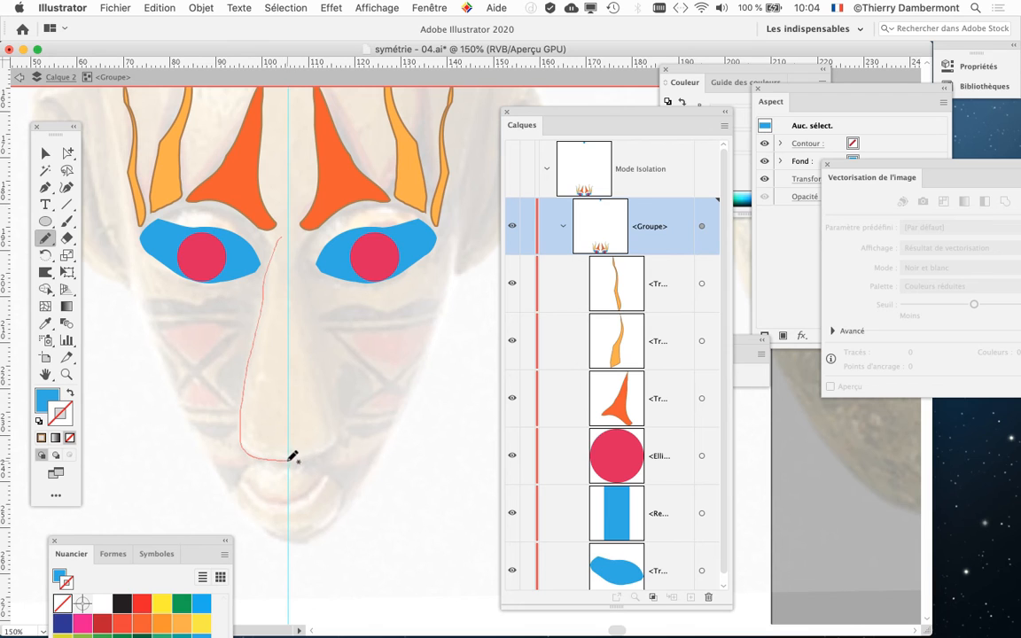
{"action": "left_click_drag", "start_coordinate": [308, 451], "coordinate": [309, 445]}
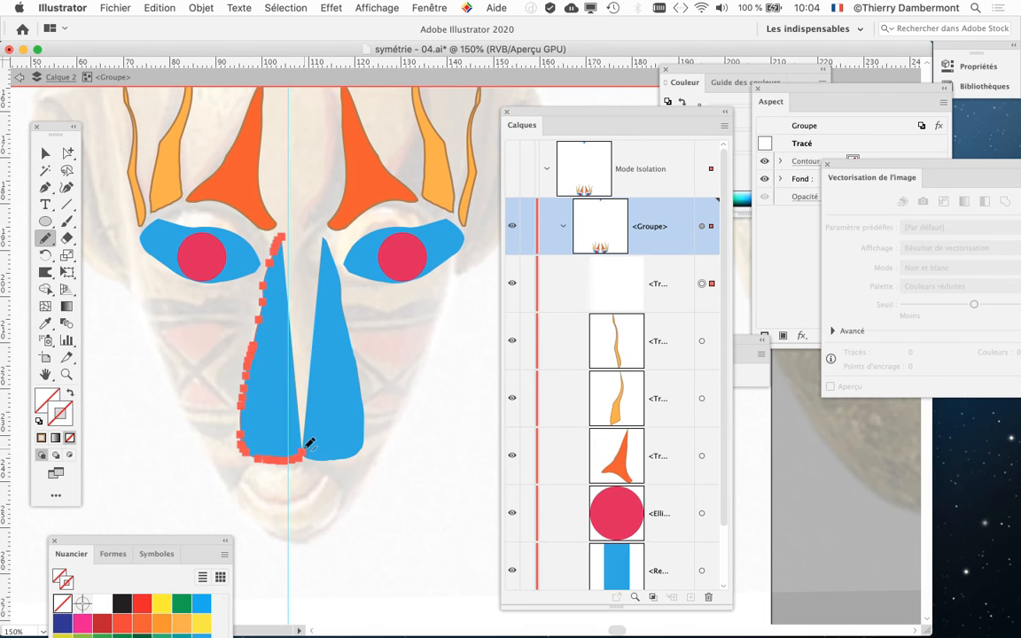
{"action": "key", "text": "super+z"}
Step: Draw a closed half-nose shape with the Pencil tool, following the nose from between the eyes and overlapping the central guide at its base
{"action": "scroll", "coordinate": [296, 386], "scroll_direction": "up", "scroll_amount": 2}
{"action": "scroll", "coordinate": [298, 383], "scroll_direction": "down", "scroll_amount": 1}
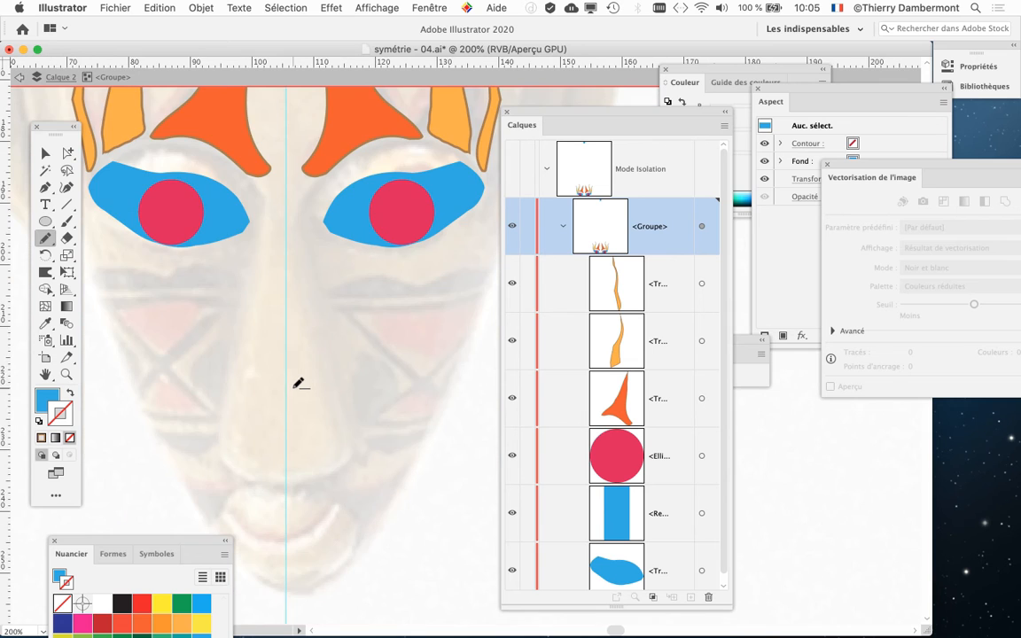
{"action": "scroll", "coordinate": [280, 326], "scroll_direction": "down", "scroll_amount": 2}
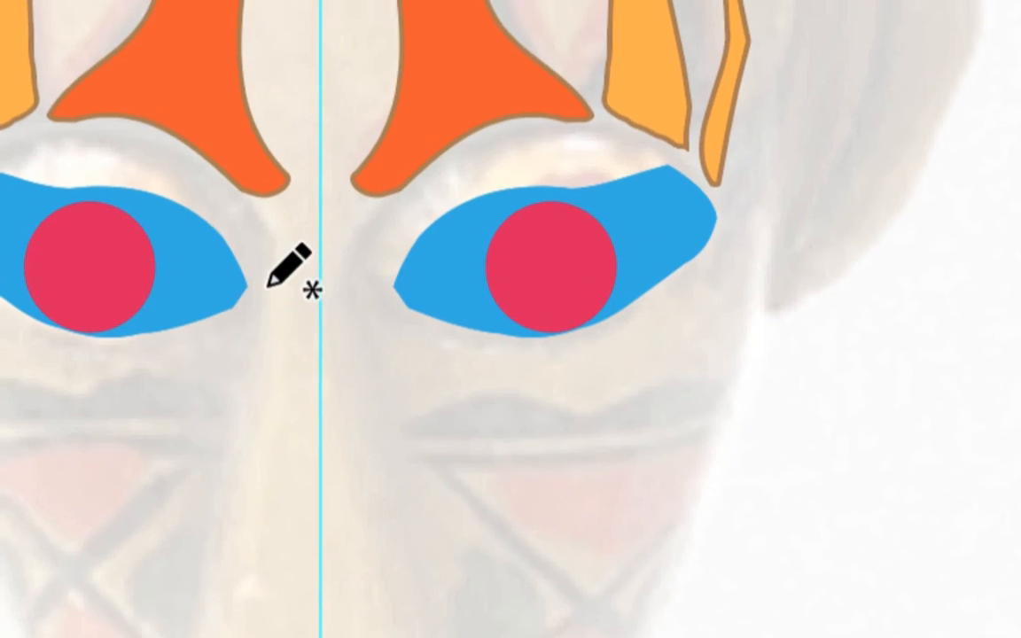
{"action": "mouse_move", "coordinate": [266, 276]}
{"action": "left_mouse_down"}
{"action": "mouse_move", "coordinate": [249, 369]}
{"action": "mouse_move", "coordinate": [269, 485]}
{"action": "mouse_move", "coordinate": [411, 498]}
{"action": "mouse_move", "coordinate": [421, 411]}
{"action": "left_mouse_up"}
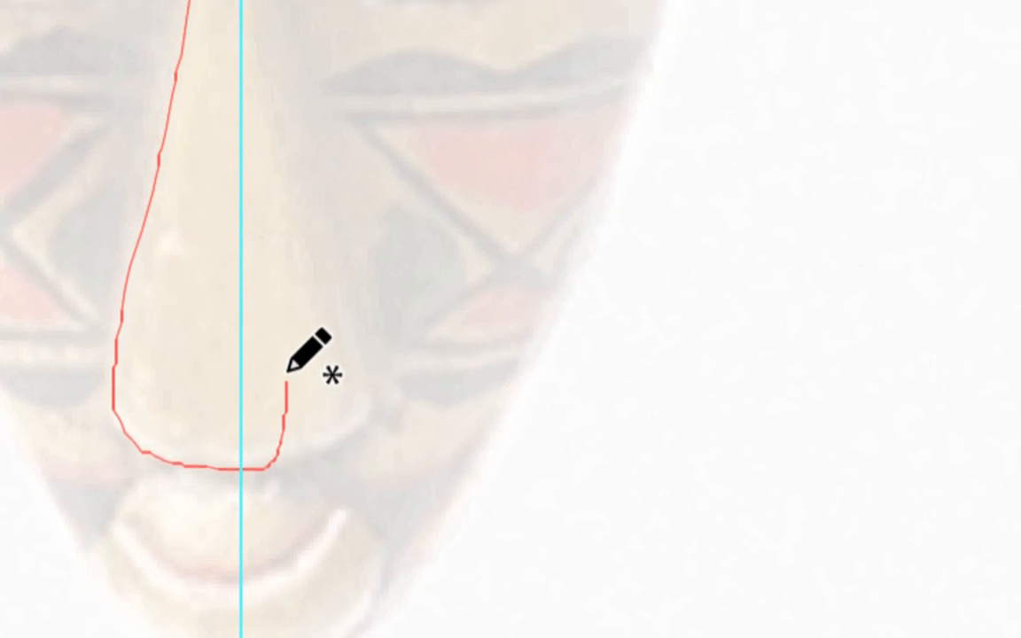
{"action": "mouse_move", "coordinate": [287, 372]}
{"action": "left_mouse_down"}
{"action": "mouse_move", "coordinate": [285, 315]}
{"action": "mouse_move", "coordinate": [266, 276]}
{"action": "left_mouse_up"}
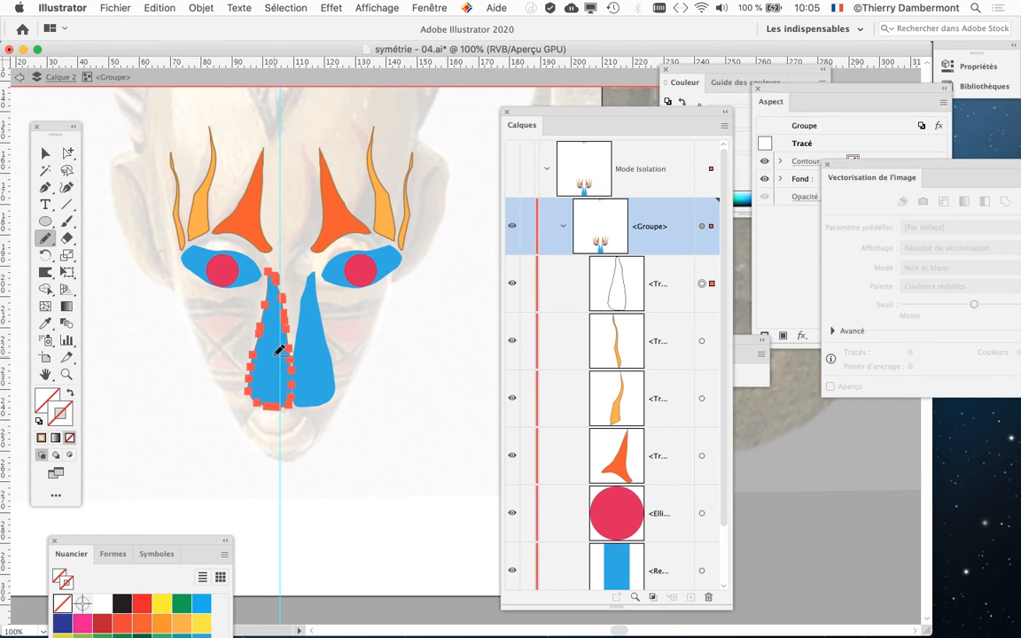
Step: Draw a tall, narrow rectangle with one edge on the central guide, covering the part of the nose half that crosses it
{"action": "scroll", "coordinate": [280, 351], "scroll_direction": "up", "scroll_amount": 2}
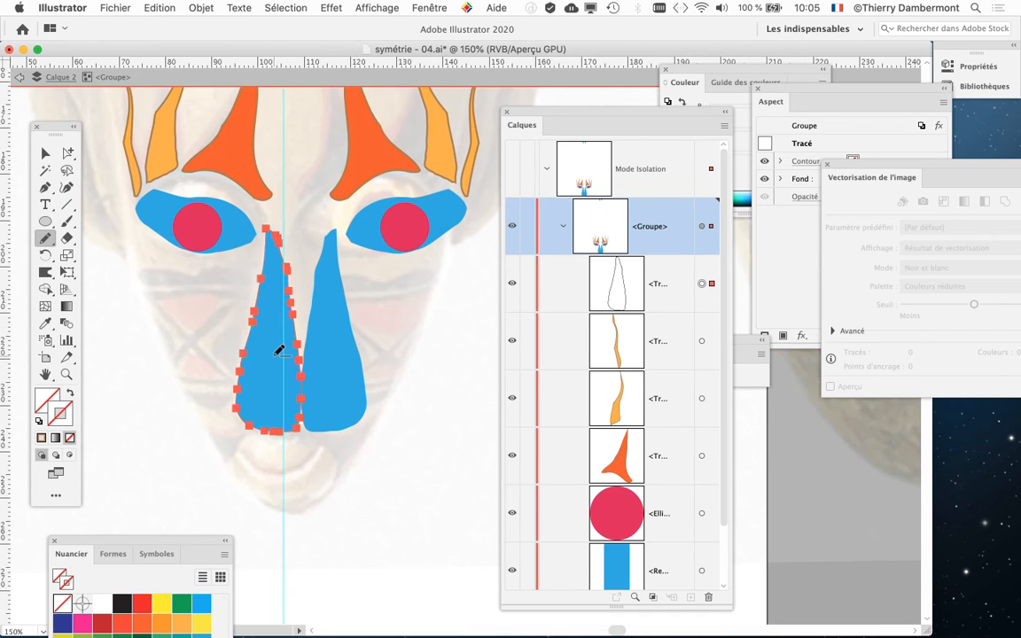
{"action": "scroll", "coordinate": [281, 351], "scroll_direction": "up", "scroll_amount": 1}
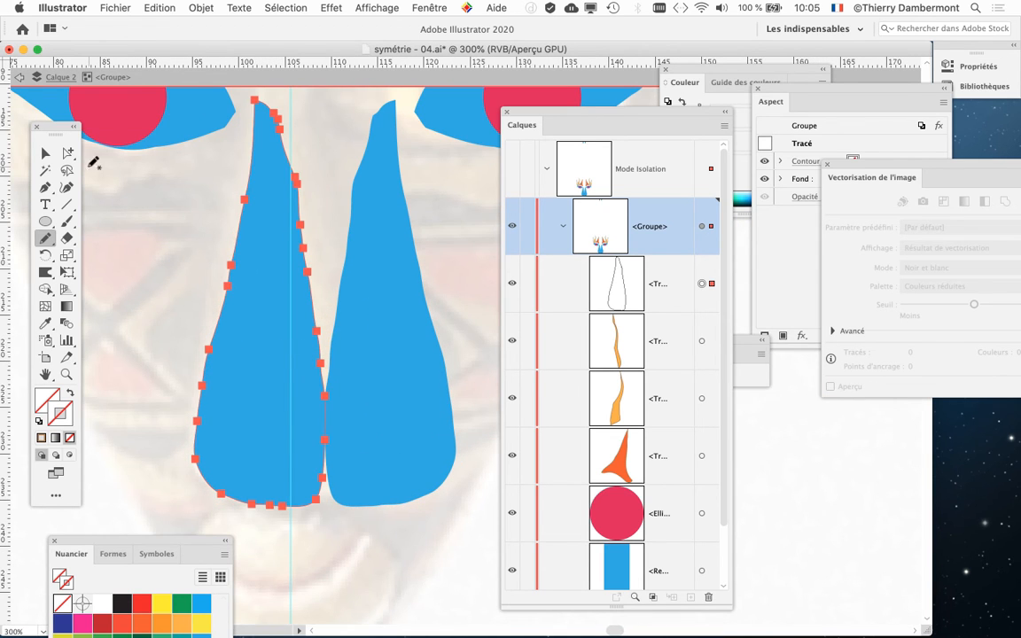
{"action": "left_click", "coordinate": [46, 223]}
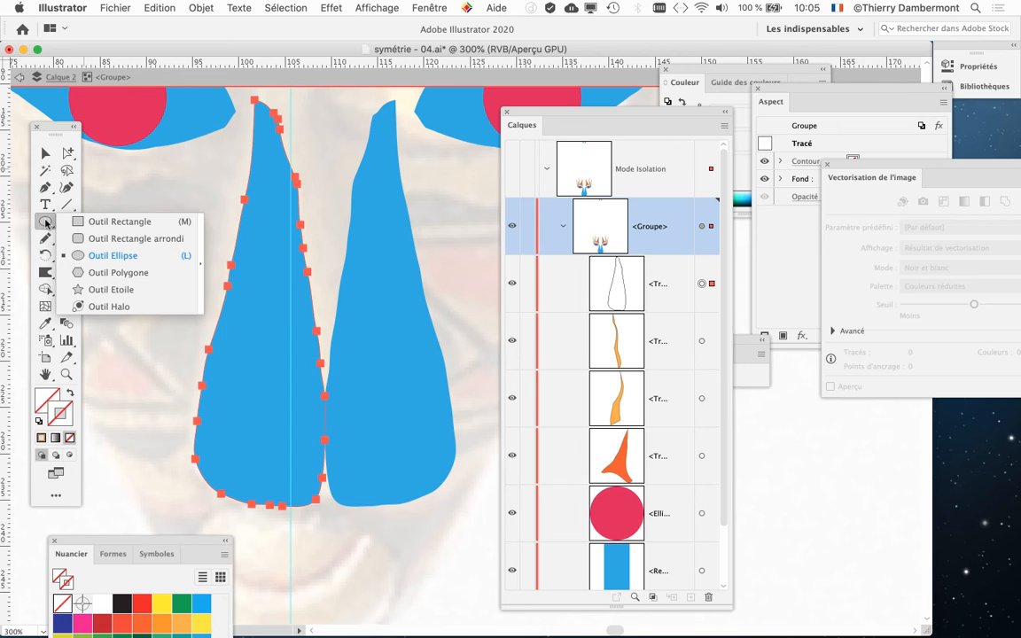
{"action": "left_click", "coordinate": [92, 223]}
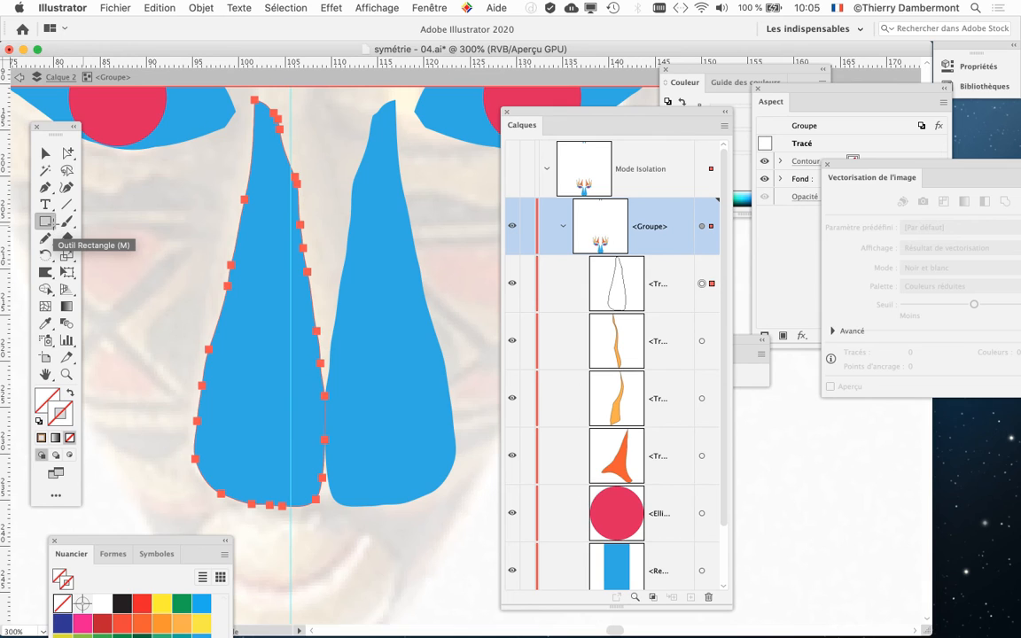
{"action": "mouse_move", "coordinate": [340, 104]}
{"action": "left_mouse_down"}
{"action": "mouse_move", "coordinate": [310, 173]}
{"action": "mouse_move", "coordinate": [301, 512]}
{"action": "mouse_move", "coordinate": [291, 541]}
{"action": "left_mouse_up"}
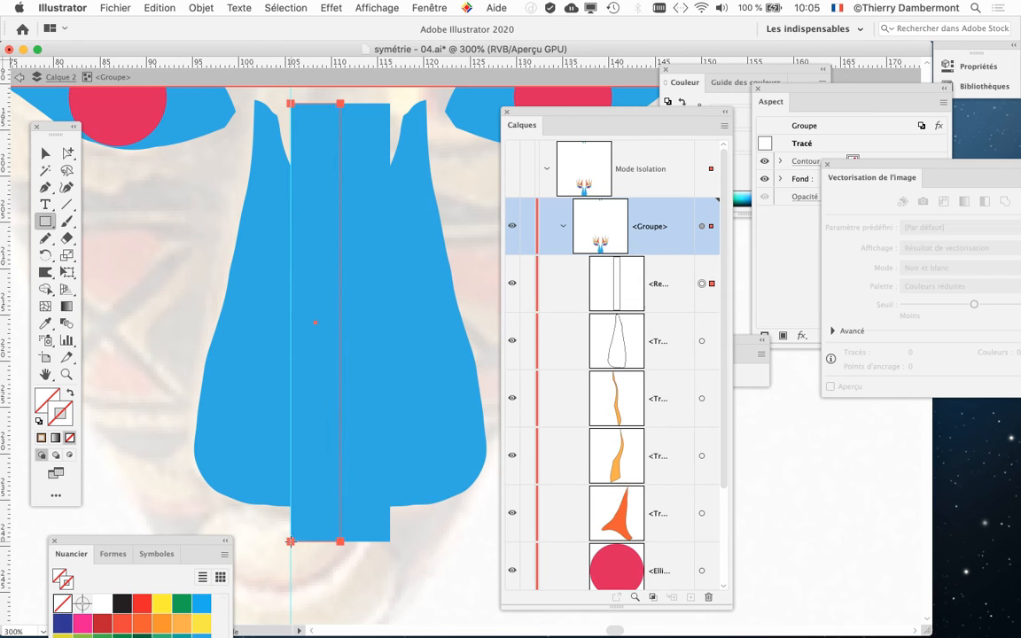
Step: Fill the rectangle with the grey swatch A7A9AC and remove its stroke
{"action": "left_click", "coordinate": [134, 625]}
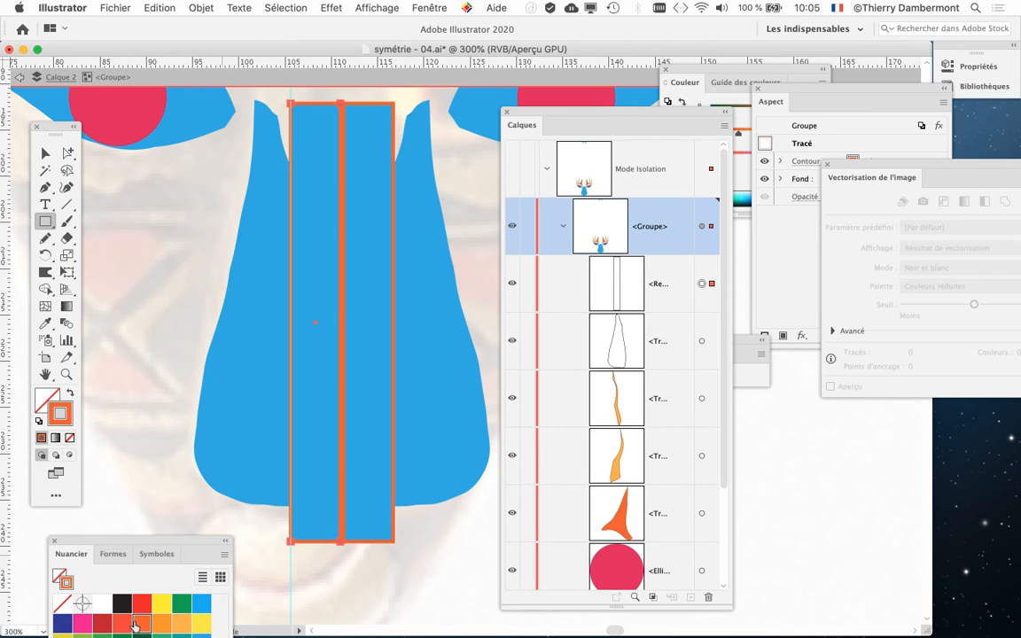
{"action": "left_click", "coordinate": [69, 394]}
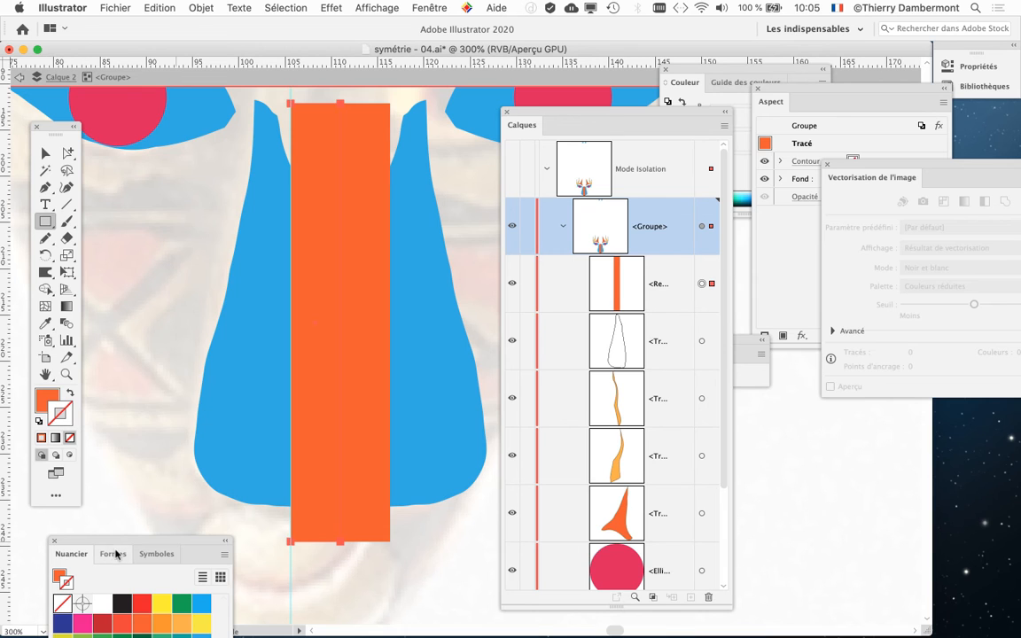
{"action": "left_click_drag", "start_coordinate": [114, 544], "coordinate": [96, 454]}
{"action": "left_click", "coordinate": [211, 406]}
{"action": "left_click", "coordinate": [71, 393]}
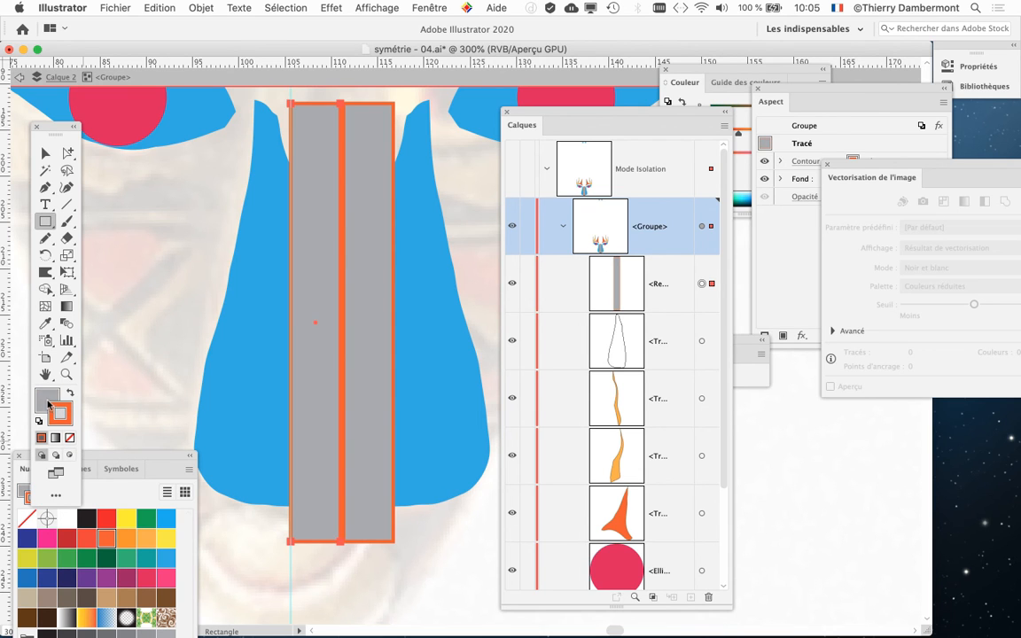
{"action": "key", "text": "slash"}
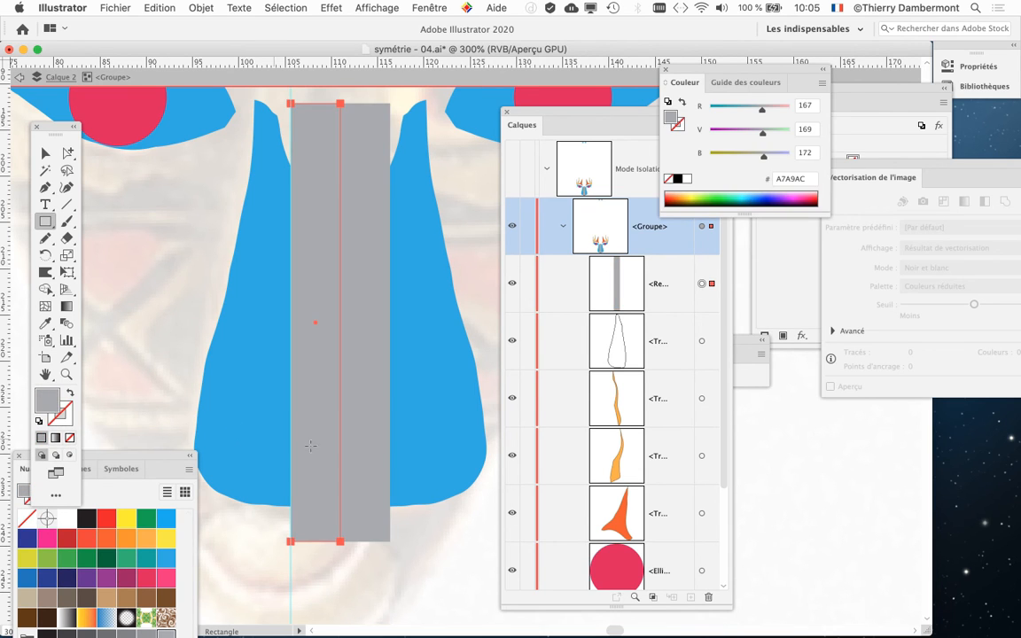
Step: Subtract the grey rectangle from the freehand nose half with the Pathfinder Minus Front shape mode
{"action": "scroll", "coordinate": [415, 484], "scroll_direction": "down", "scroll_amount": 1}
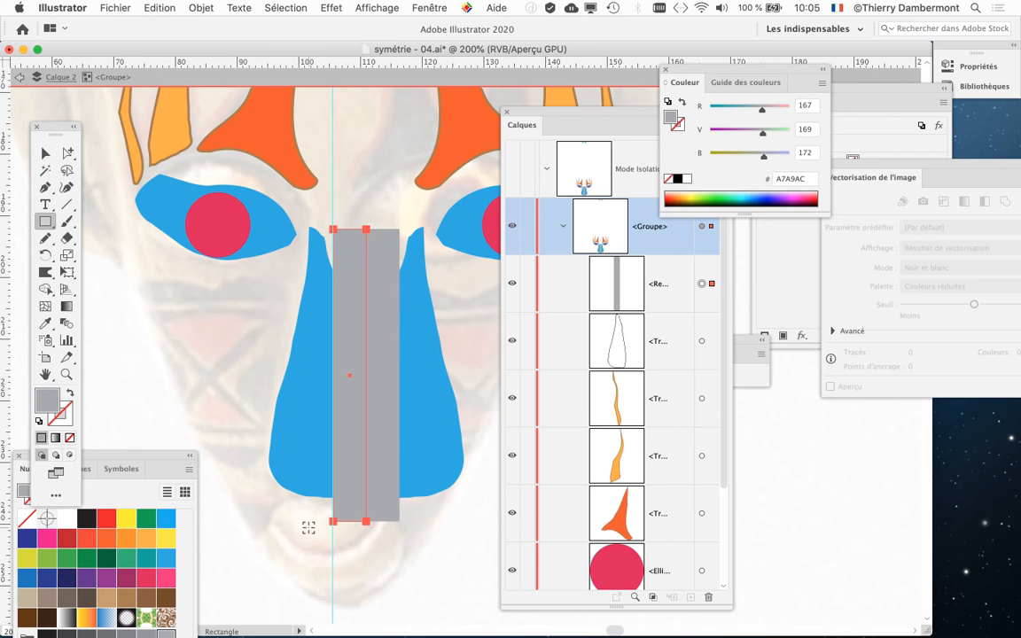
{"action": "scroll", "coordinate": [309, 528], "scroll_direction": "up", "scroll_amount": 1}
{"action": "left_click_drag", "start_coordinate": [328, 512], "coordinate": [290, 356]}
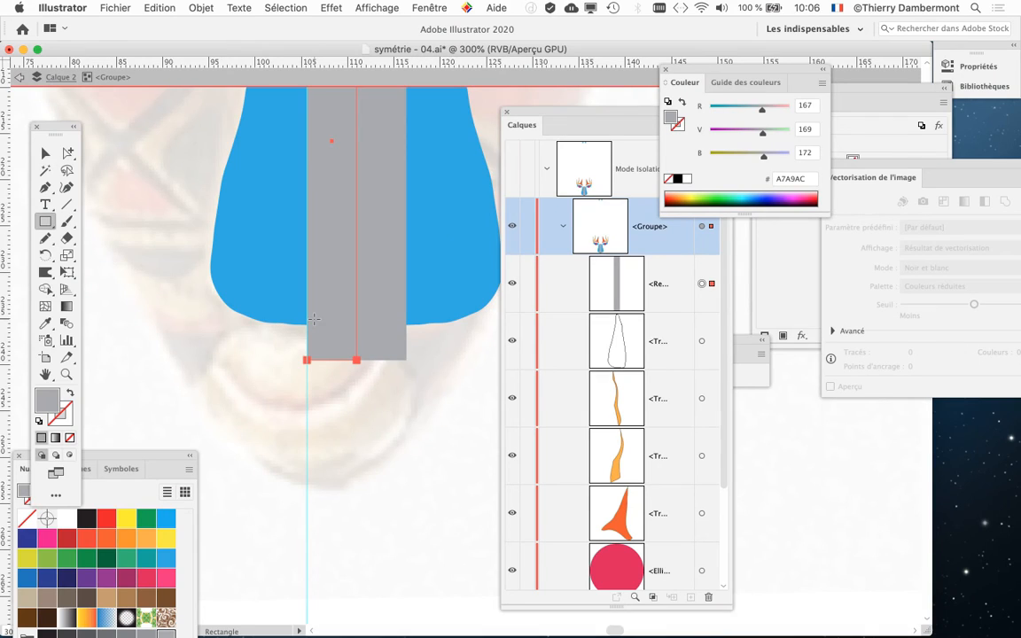
{"action": "scroll", "coordinate": [314, 319], "scroll_direction": "up", "scroll_amount": 5}
{"action": "key", "text": "v"}
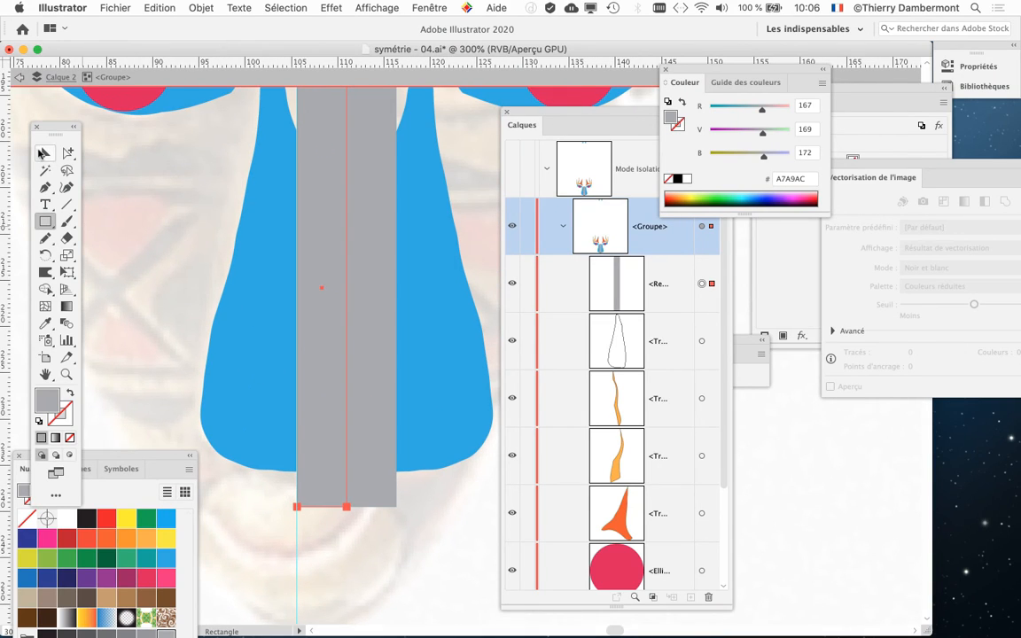
{"action": "left_click", "coordinate": [262, 257]}
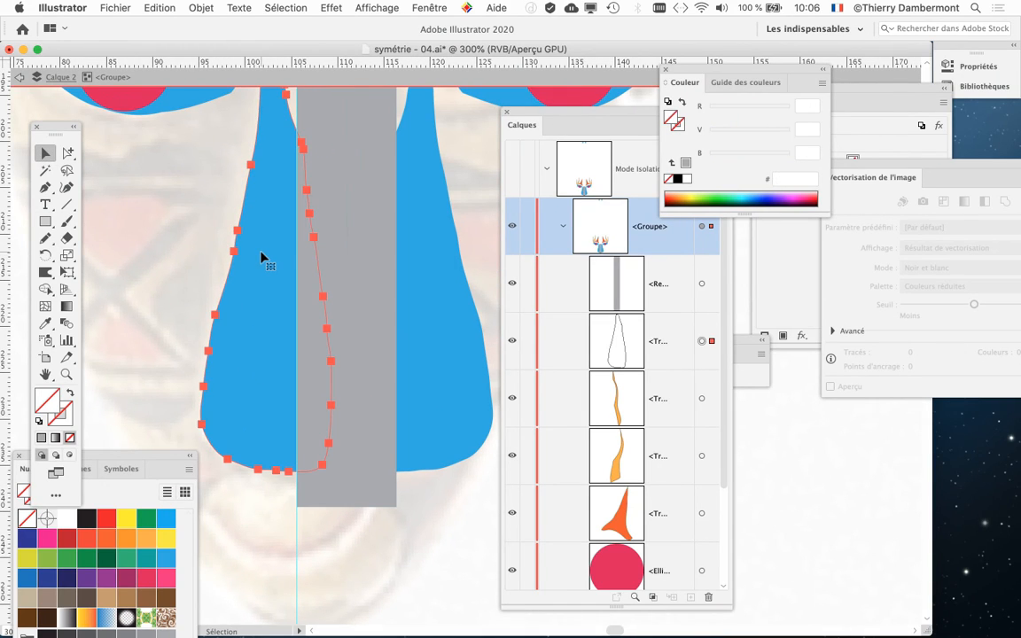
{"action": "left_click", "coordinate": [323, 237], "text": "shift"}
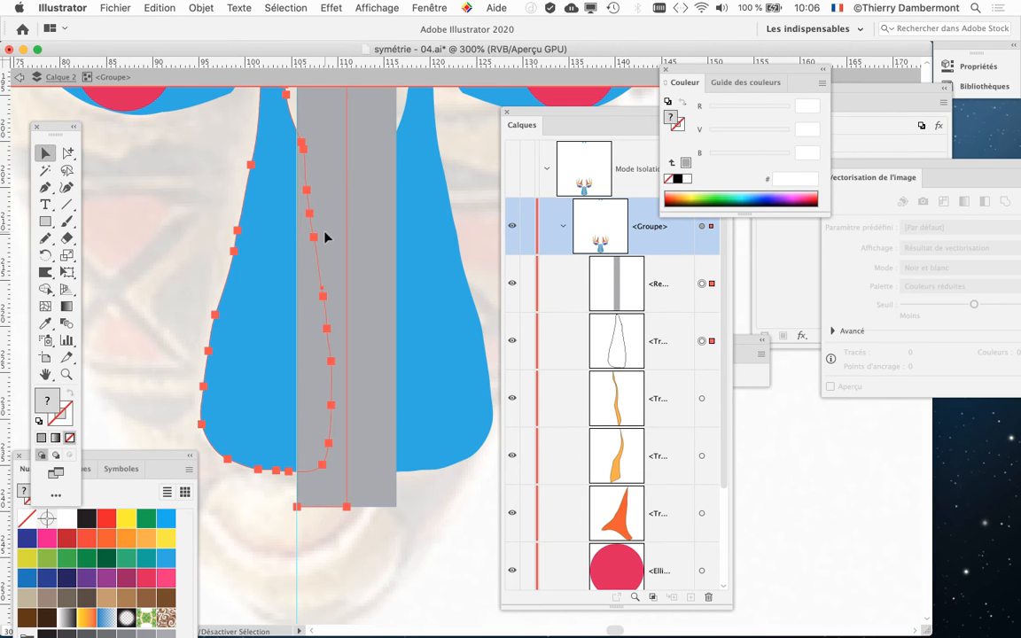
{"action": "left_click_drag", "start_coordinate": [321, 239], "coordinate": [335, 334]}
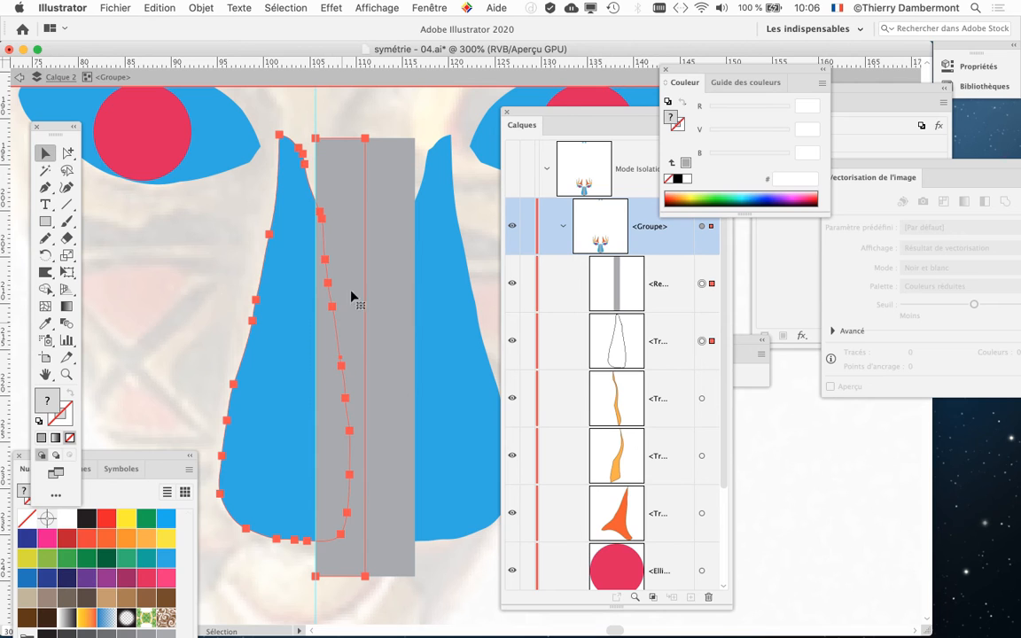
{"action": "left_click", "coordinate": [426, 7]}
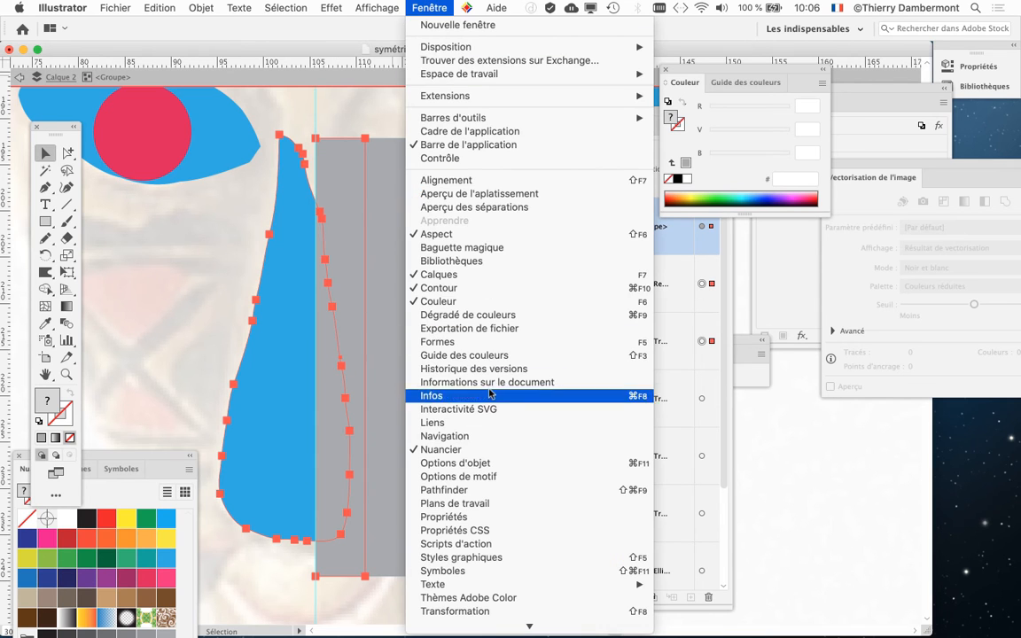
{"action": "left_click", "coordinate": [483, 489]}
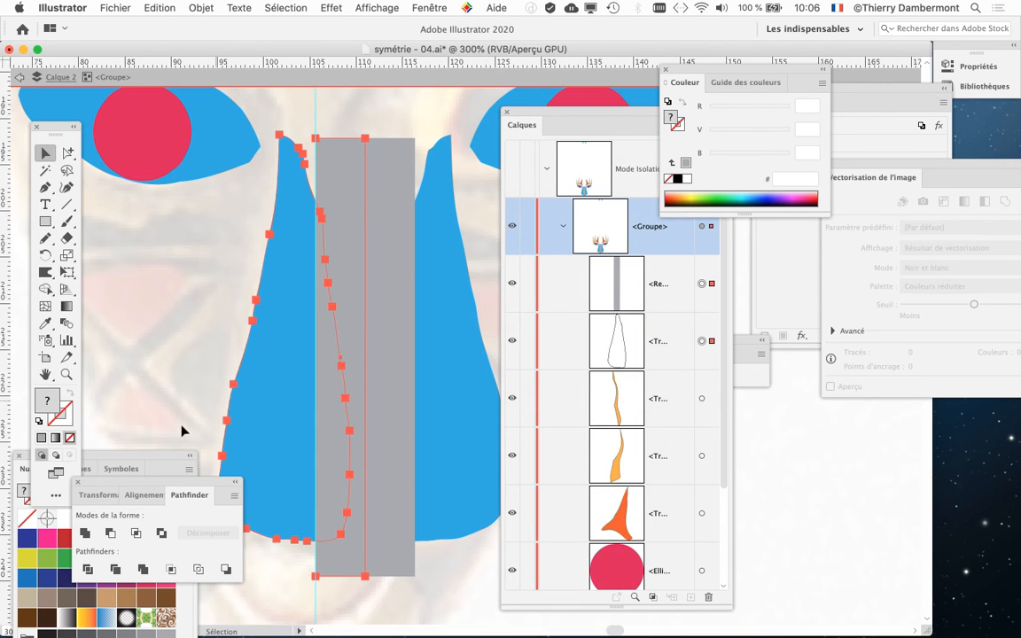
{"action": "left_click_drag", "start_coordinate": [162, 485], "coordinate": [514, 87]}
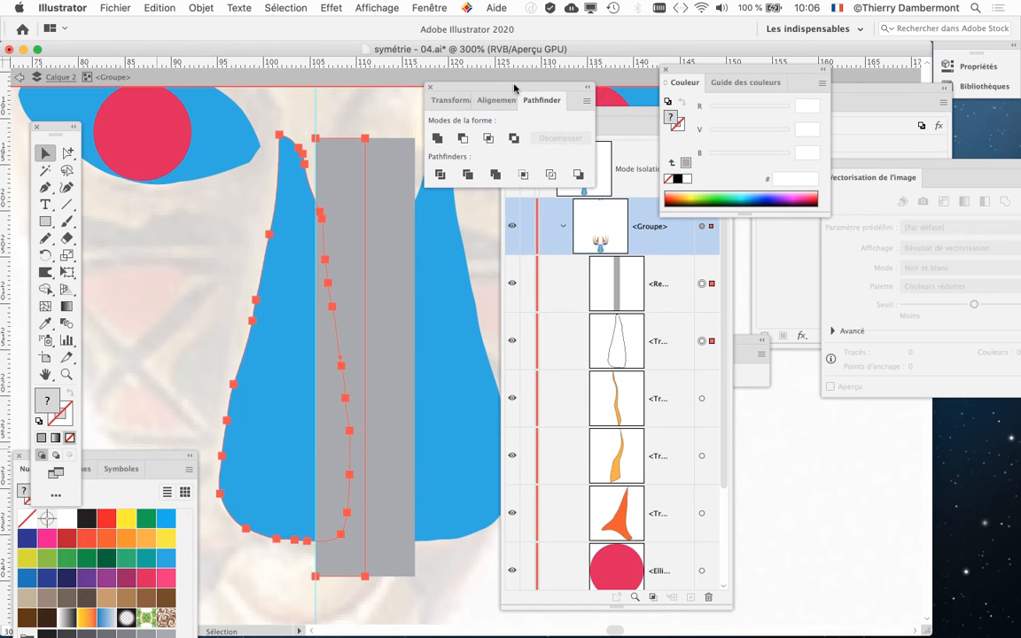
{"action": "left_click", "coordinate": [460, 140]}
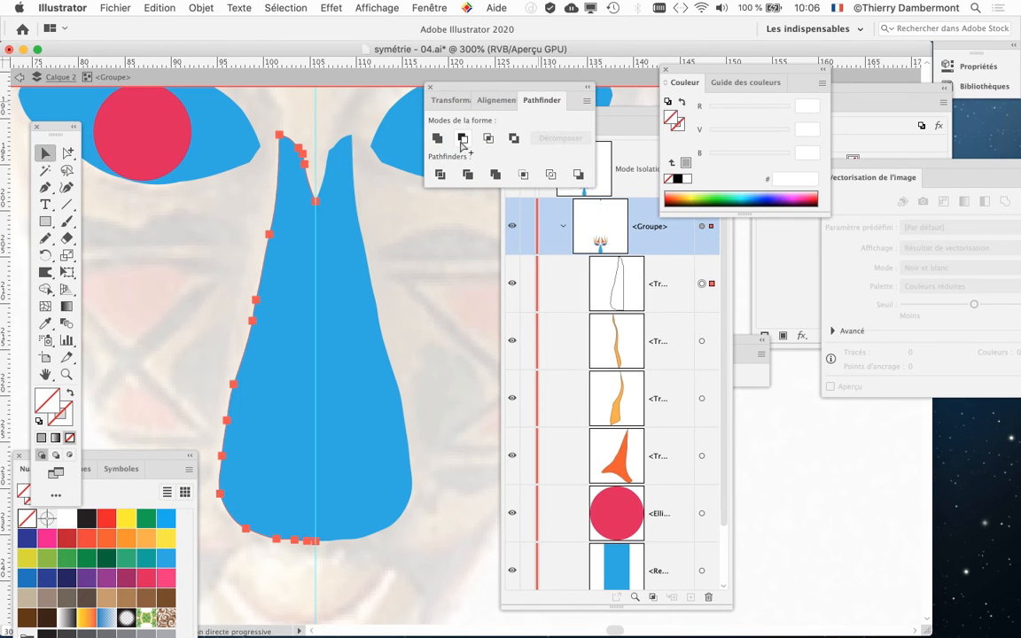
Step: Undo the subtraction, reapply Minus Front to the nose half and rectangle, and close Pathfinder
{"action": "key", "text": "super+z"}
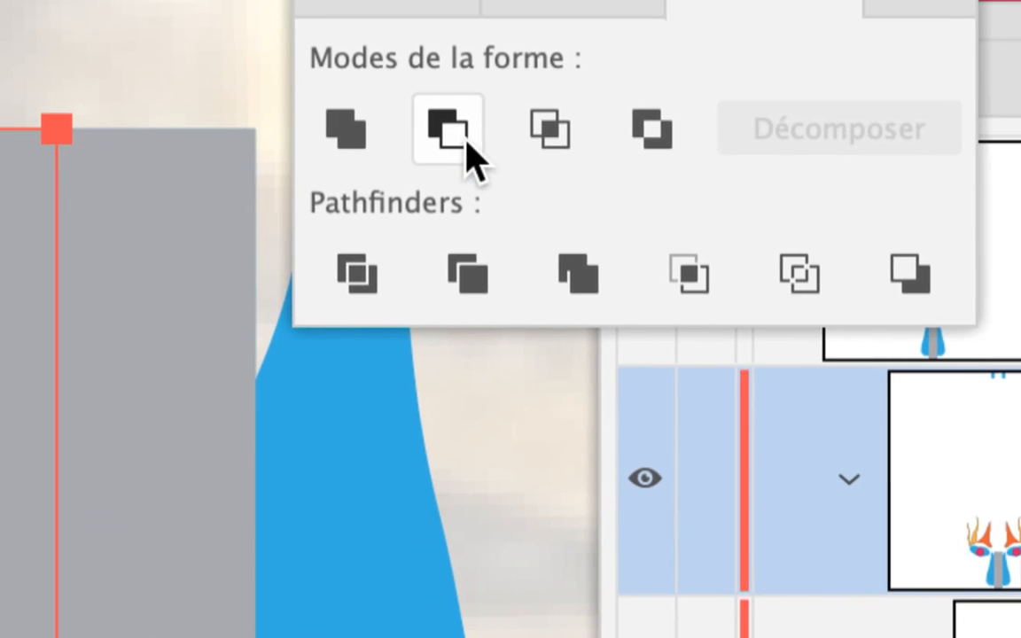
{"action": "left_click", "coordinate": [467, 145]}
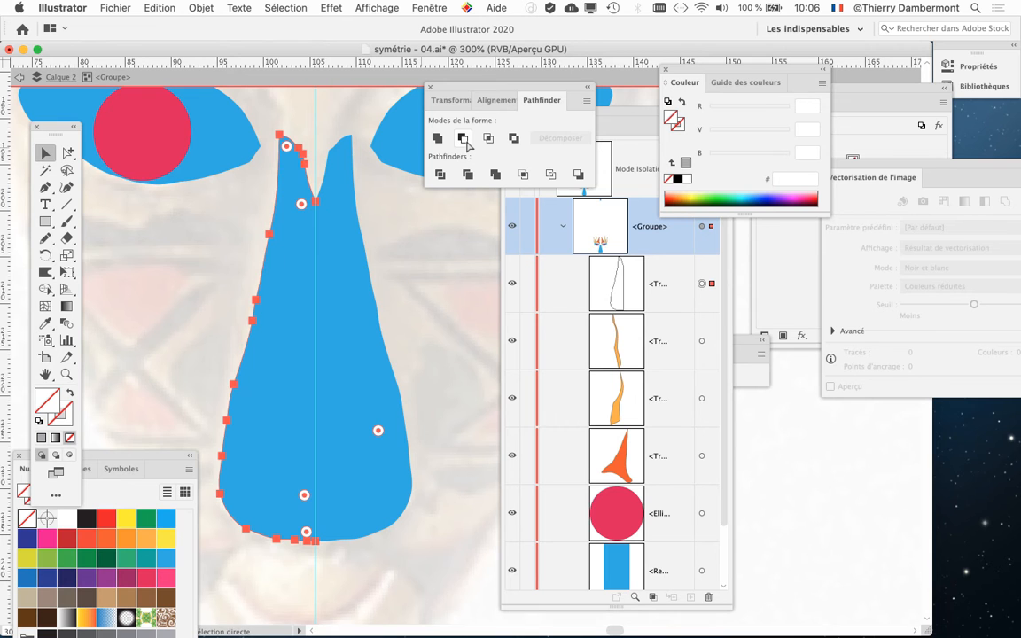
{"action": "left_click", "coordinate": [430, 87]}
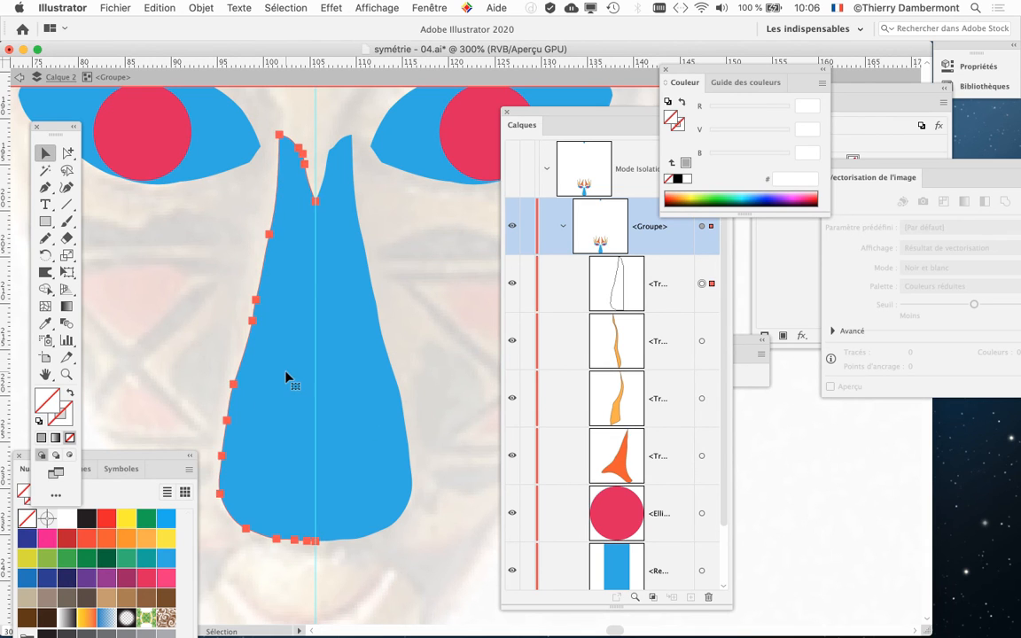
Step: Try moving the trimmed nose half away from the central guide to test its mirrored copy, and restore its position
{"action": "left_click_drag", "start_coordinate": [284, 377], "coordinate": [368, 434]}
{"action": "key", "text": "super+z"}
{"action": "key", "text": "super+z"}
{"action": "key", "text": "super+minus"}
{"action": "left_click_drag", "start_coordinate": [294, 391], "coordinate": [245, 422]}
{"action": "scroll", "coordinate": [311, 399], "scroll_direction": "down", "scroll_amount": 2}
{"action": "scroll", "coordinate": [310, 399], "scroll_direction": "left", "scroll_amount": 3}
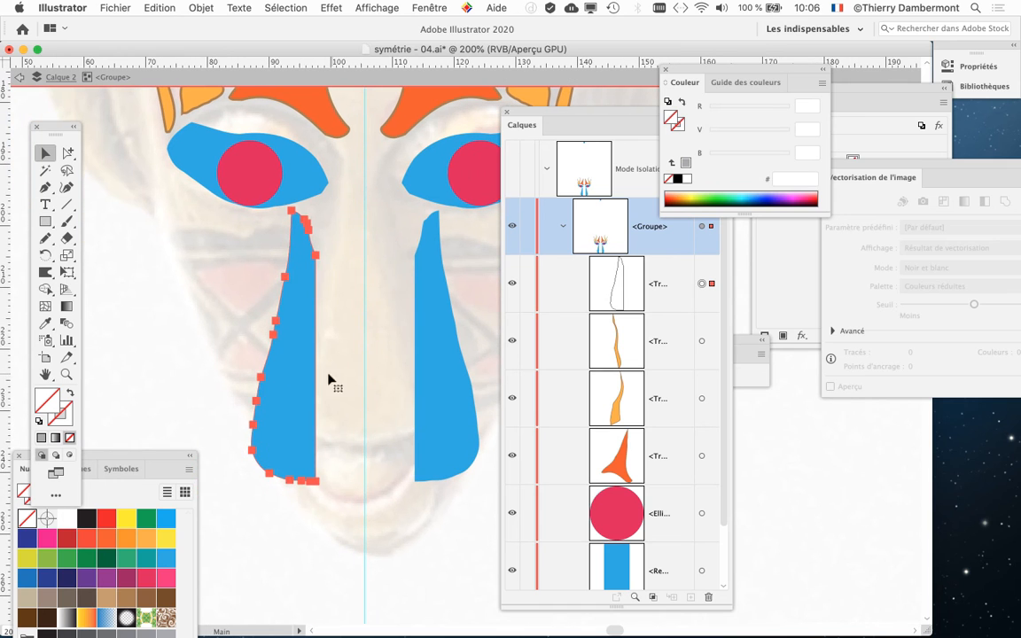
{"action": "left_click_drag", "start_coordinate": [329, 379], "coordinate": [344, 352]}
{"action": "scroll", "coordinate": [311, 346], "scroll_direction": "down", "scroll_amount": 2}
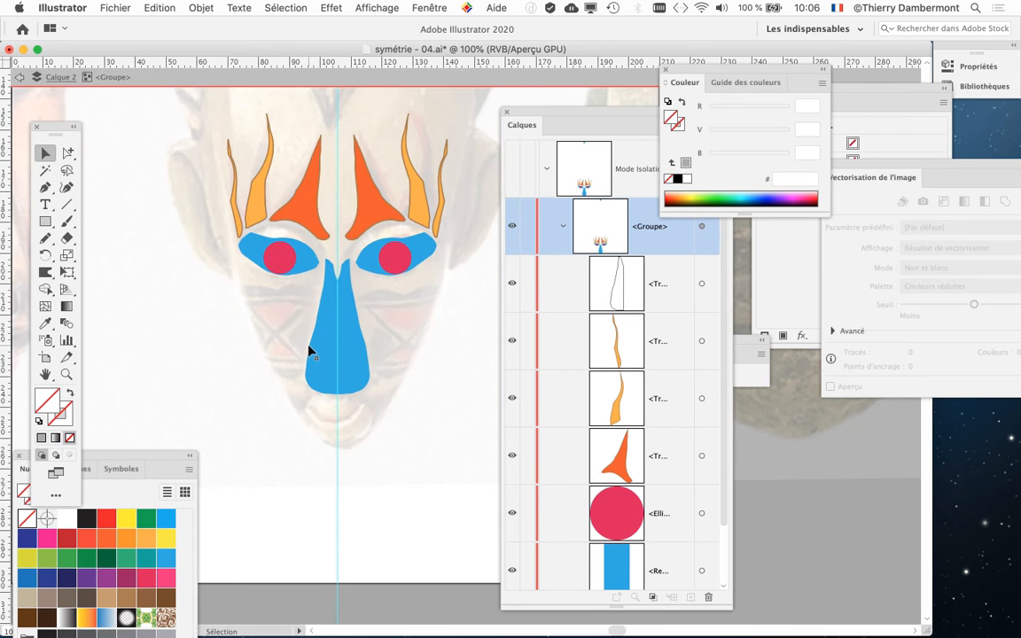
Step: Draw a closed freehand outline with the Pencil tool around the mask's left face half, extending slightly past the central guide
{"action": "scroll", "coordinate": [388, 370], "scroll_direction": "down", "scroll_amount": 2}
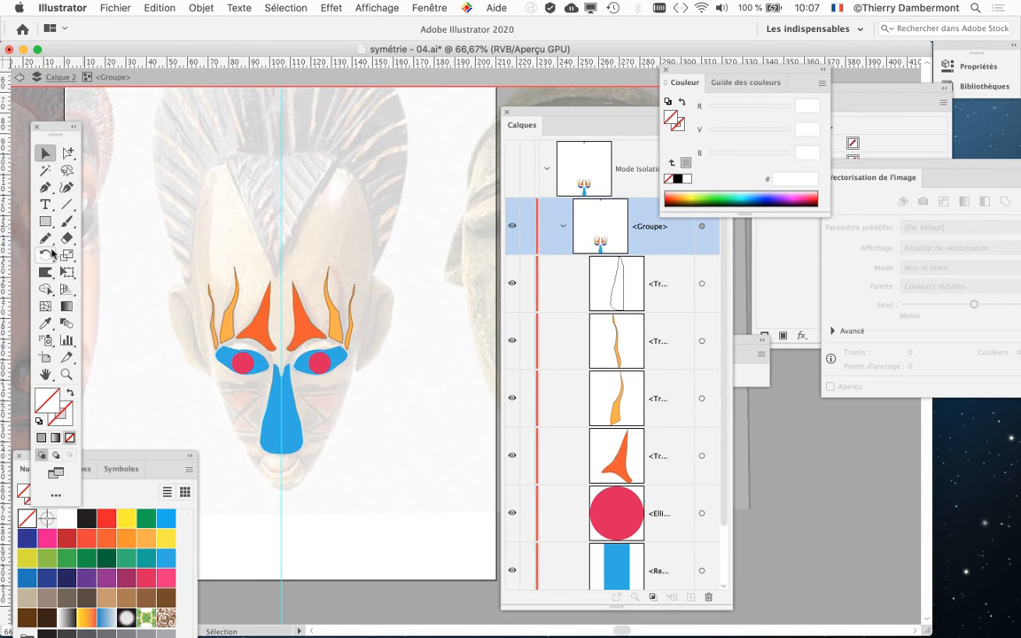
{"action": "left_click", "coordinate": [49, 239]}
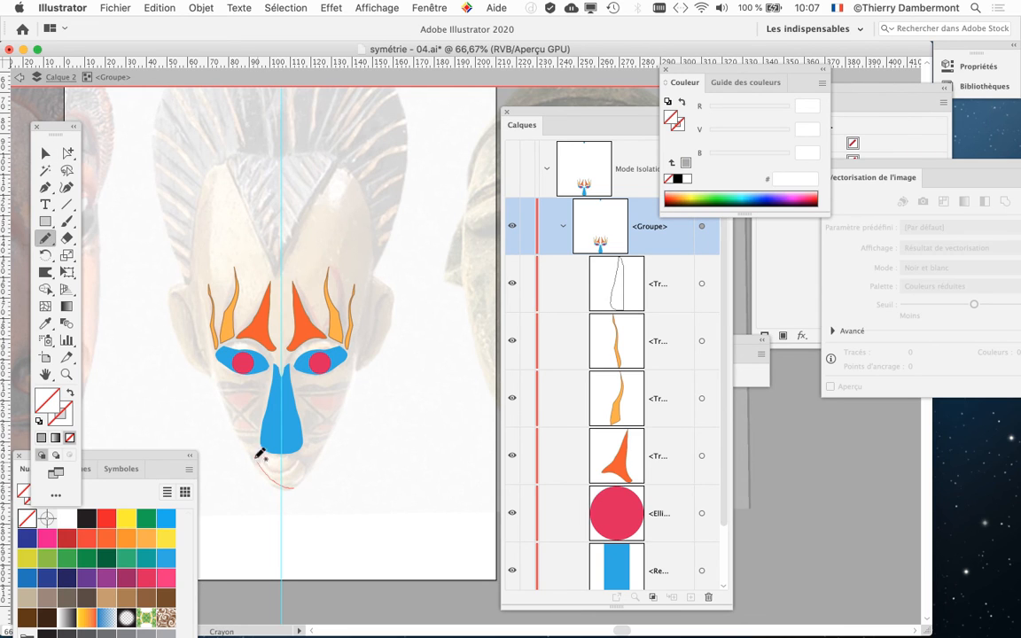
{"action": "left_click_drag", "start_coordinate": [217, 364], "coordinate": [194, 216]}
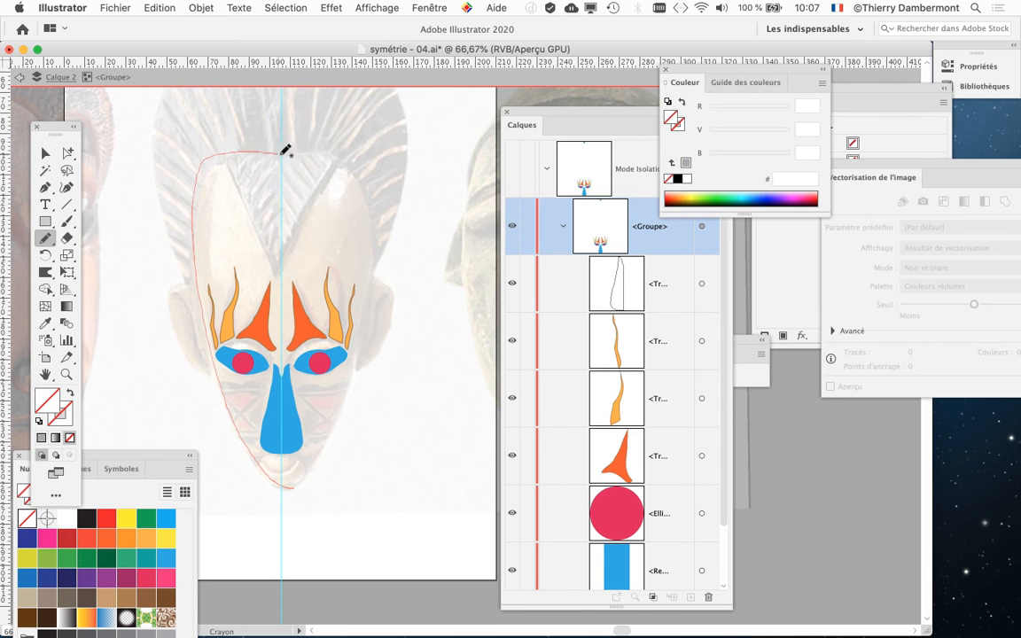
{"action": "mouse_move", "coordinate": [304, 165]}
{"action": "left_mouse_down"}
{"action": "mouse_move", "coordinate": [310, 224]}
{"action": "mouse_move", "coordinate": [299, 488]}
{"action": "left_mouse_up"}
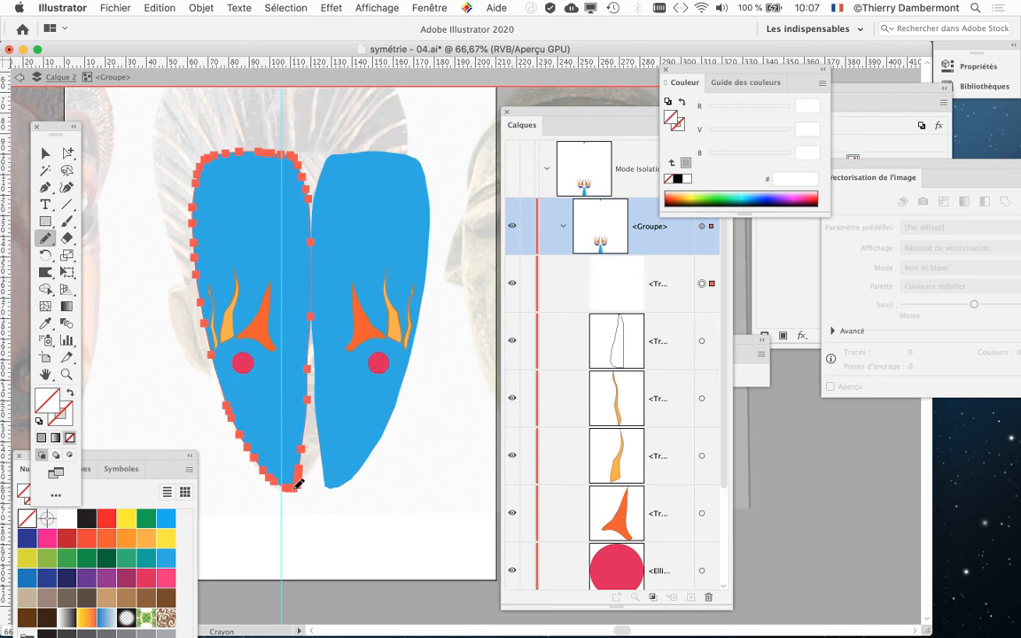
Step: Cover the face outline's overlap with a rectangle starting on the central guide, and subtract it using Pathfinder Minus Front
{"action": "left_click", "coordinate": [45, 221]}
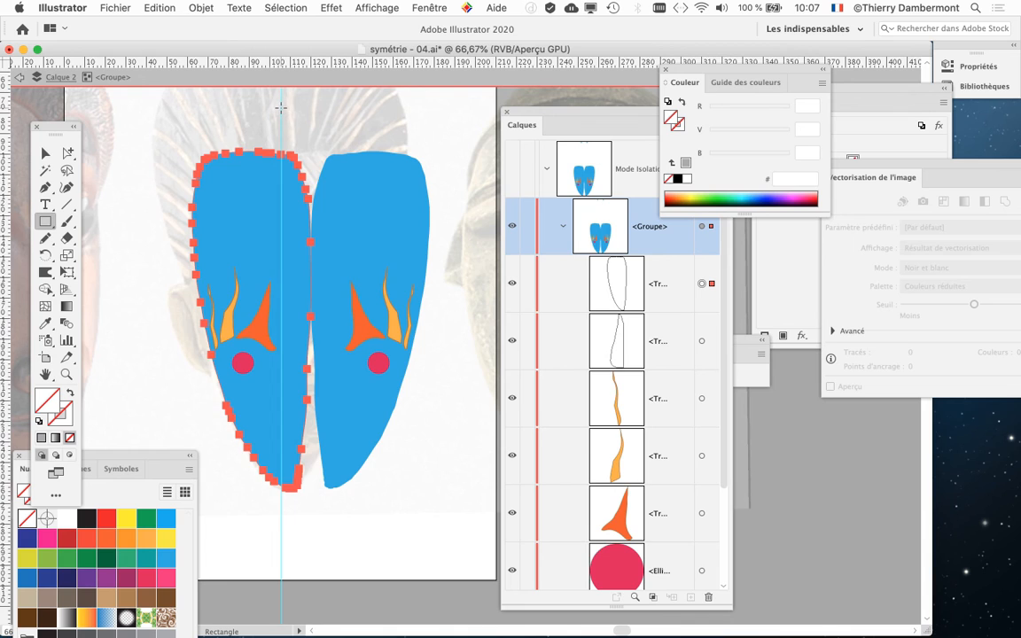
{"action": "left_click_drag", "start_coordinate": [280, 106], "coordinate": [383, 521]}
{"action": "left_click", "coordinate": [47, 153]}
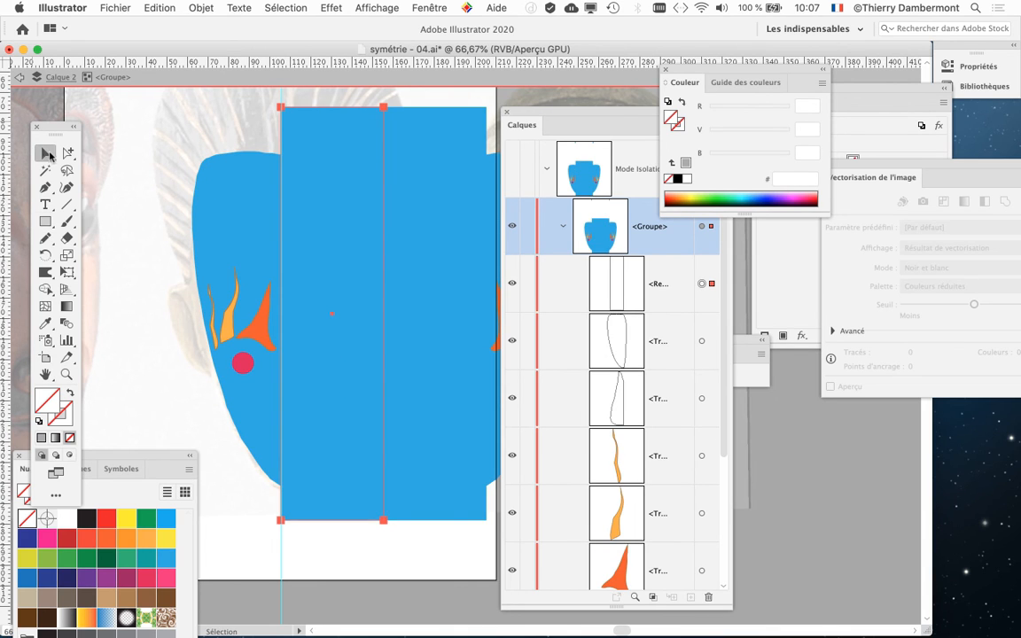
{"action": "left_click", "coordinate": [238, 180], "text": "shift"}
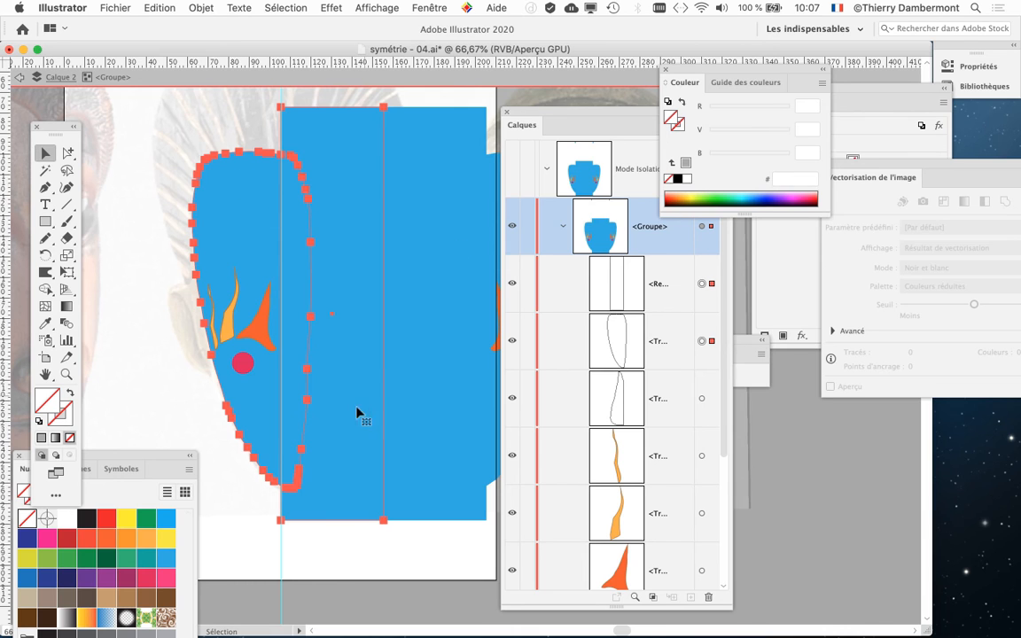
{"action": "left_click", "coordinate": [426, 7]}
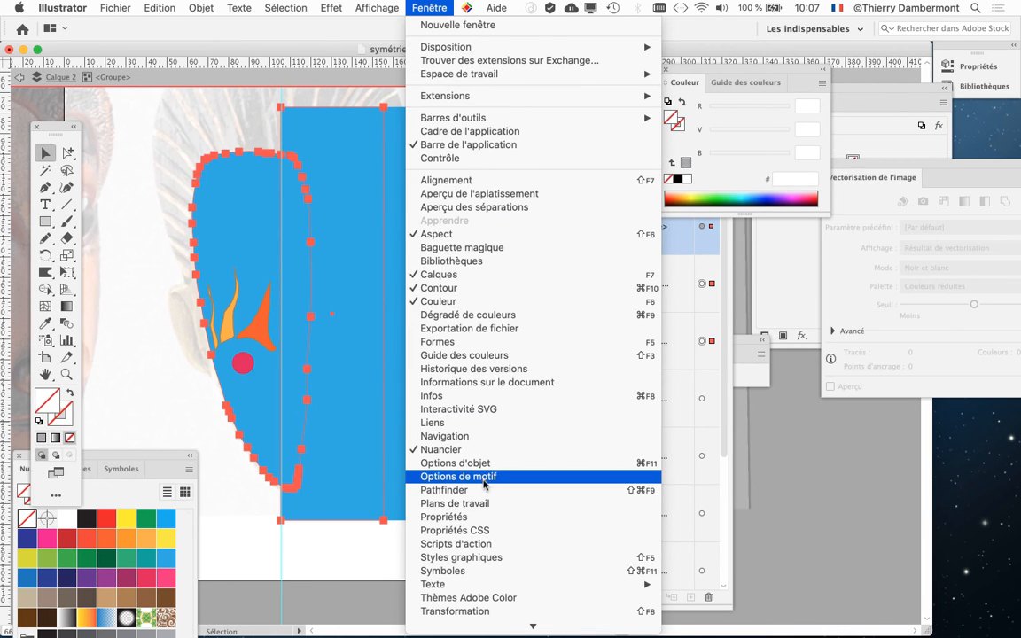
{"action": "left_click", "coordinate": [440, 447]}
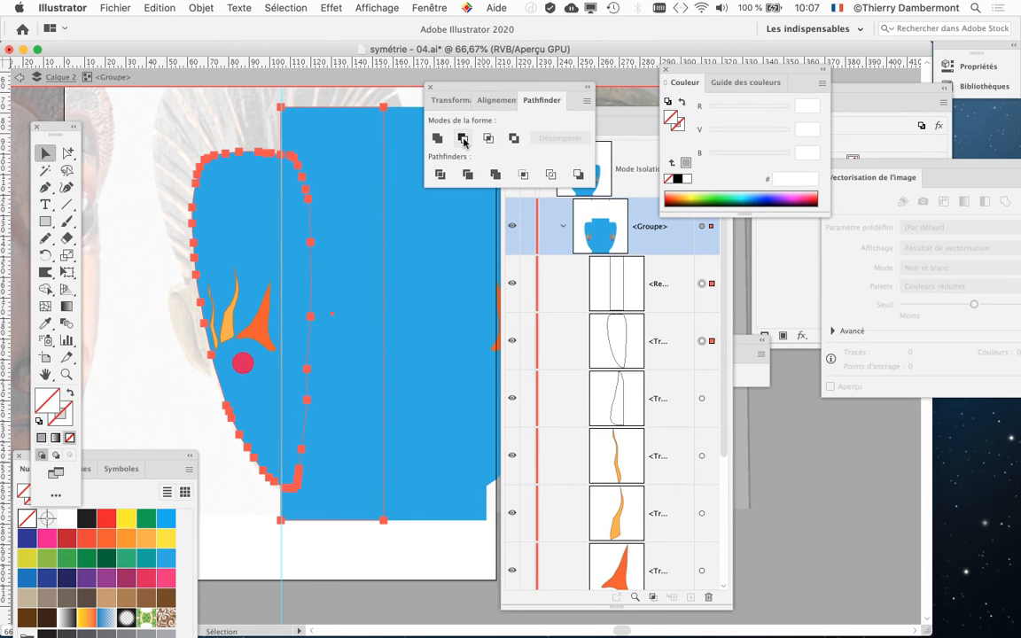
{"action": "left_click", "coordinate": [463, 140]}
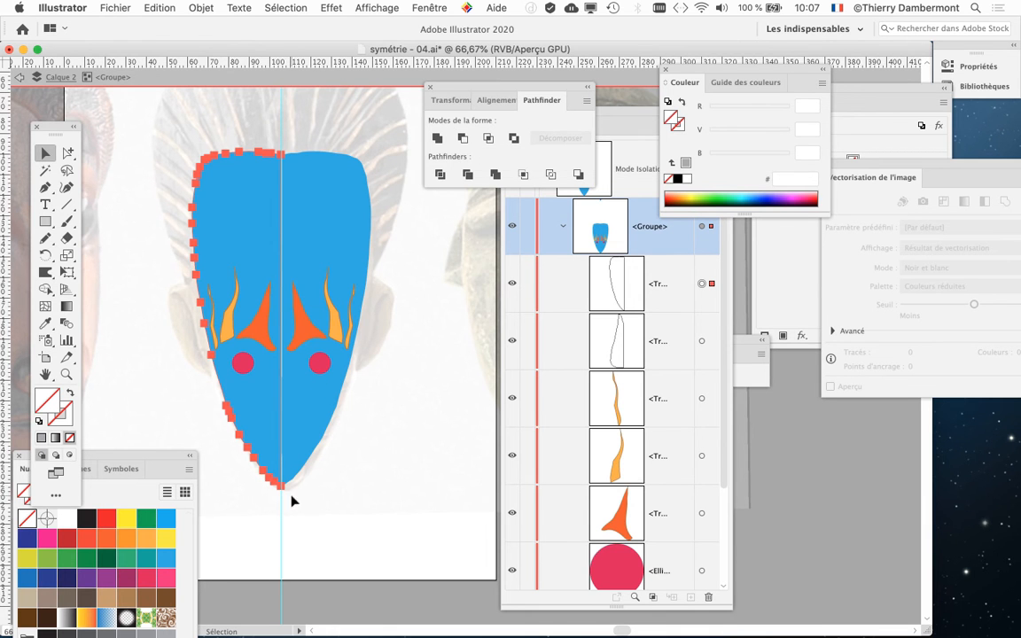
Step: Fill the trimmed face half with the brown swatch C49A6C
{"action": "left_click", "coordinate": [146, 538]}
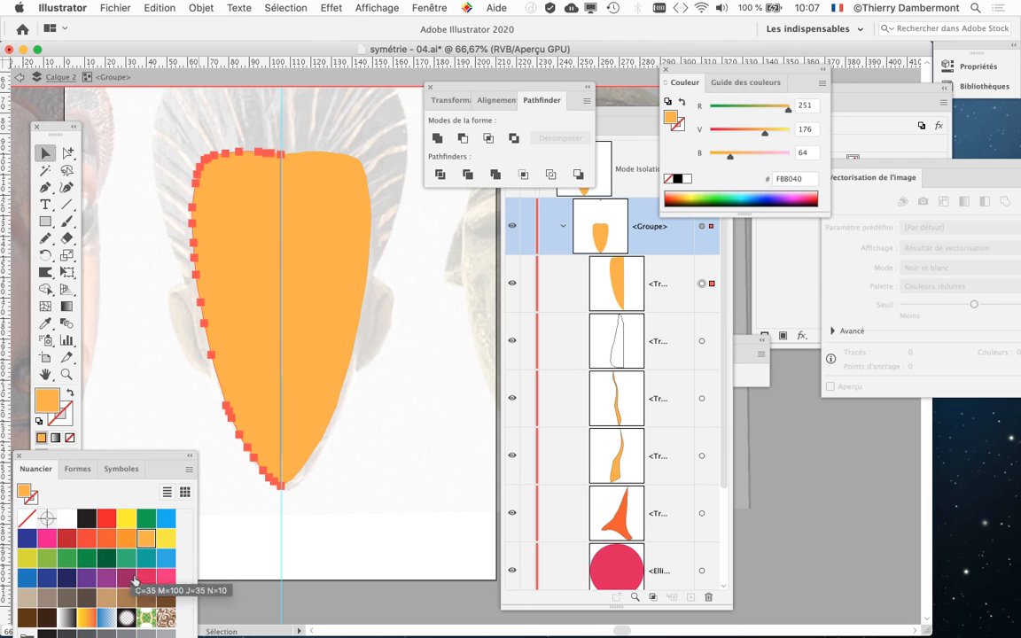
{"action": "left_click_drag", "start_coordinate": [137, 465], "coordinate": [138, 402]}
{"action": "left_click", "coordinate": [114, 537]}
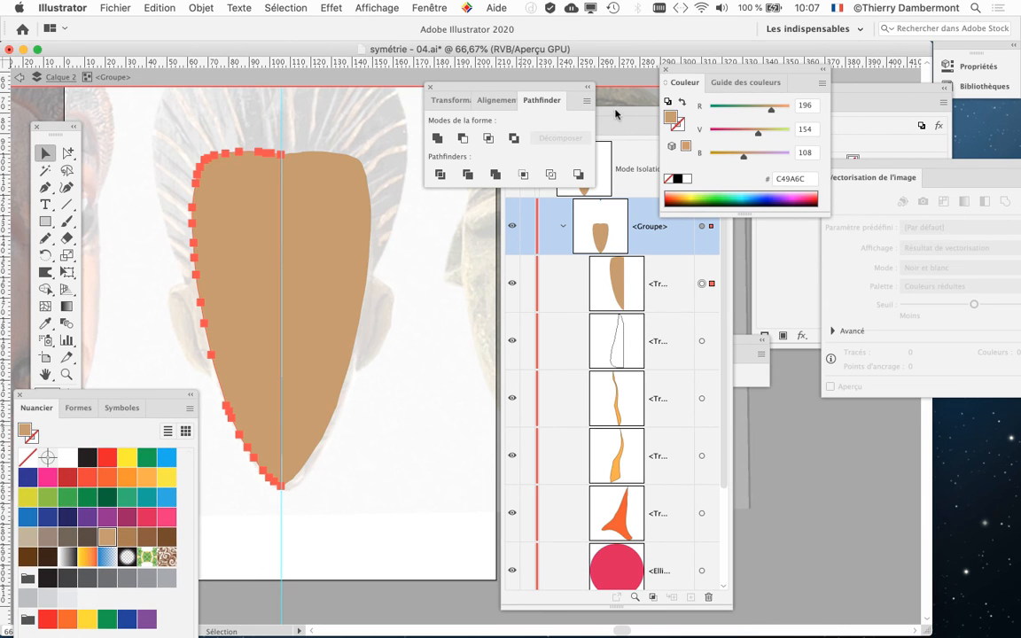
Step: Move the brown face half down the group's stacking order to just above the blue eye shape
{"action": "left_click_drag", "start_coordinate": [616, 114], "coordinate": [587, 19]}
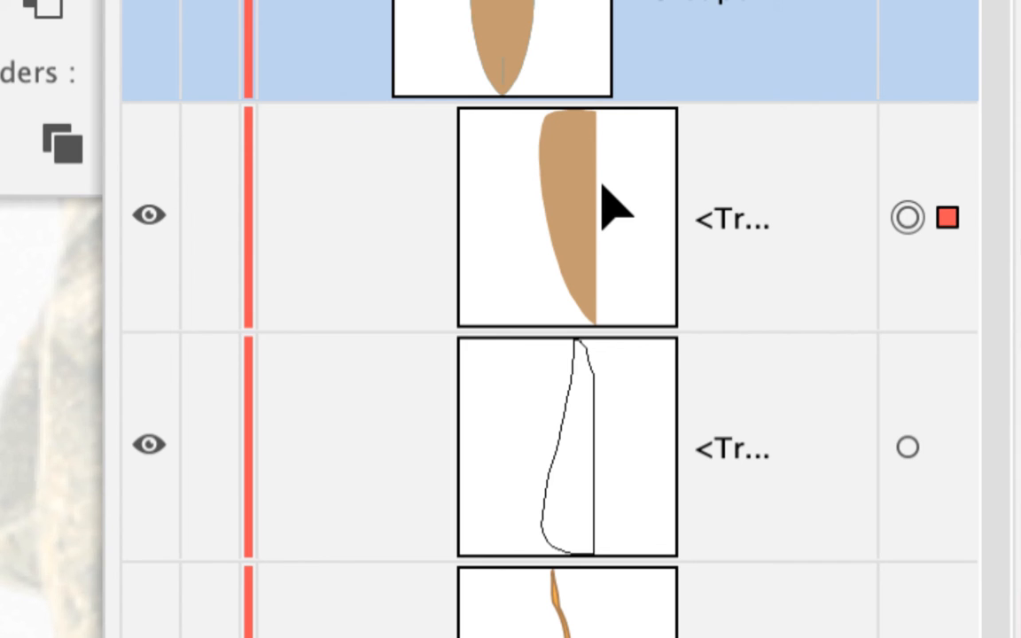
{"action": "left_click_drag", "start_coordinate": [615, 209], "coordinate": [614, 568]}
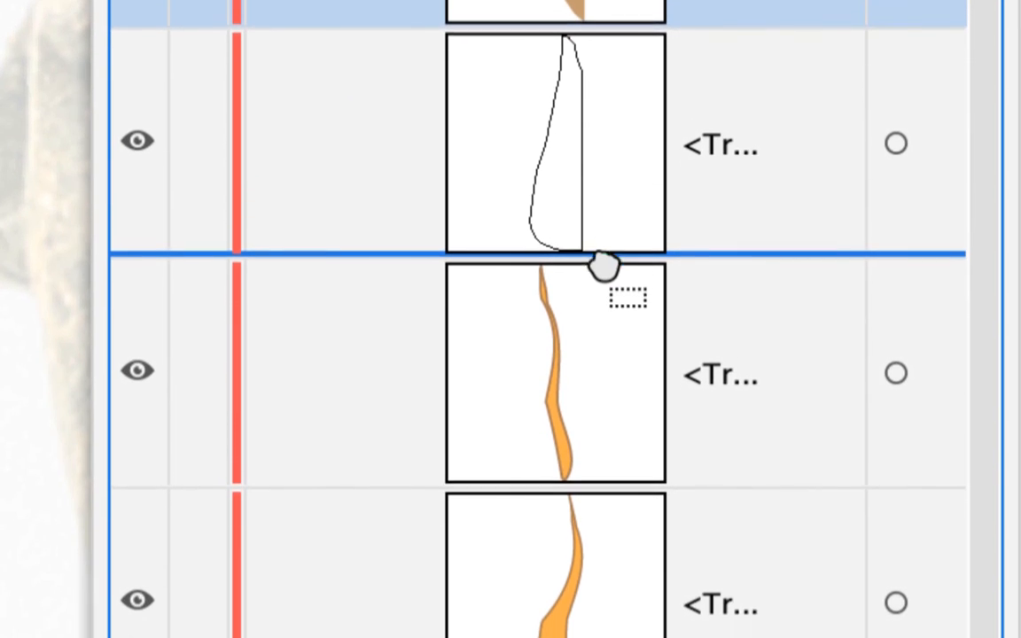
{"action": "mouse_move", "coordinate": [604, 265]}
{"action": "left_mouse_down"}
{"action": "mouse_move", "coordinate": [665, 399]}
{"action": "mouse_move", "coordinate": [645, 431]}
{"action": "mouse_move", "coordinate": [608, 295]}
{"action": "mouse_move", "coordinate": [612, 246]}
{"action": "left_mouse_up"}
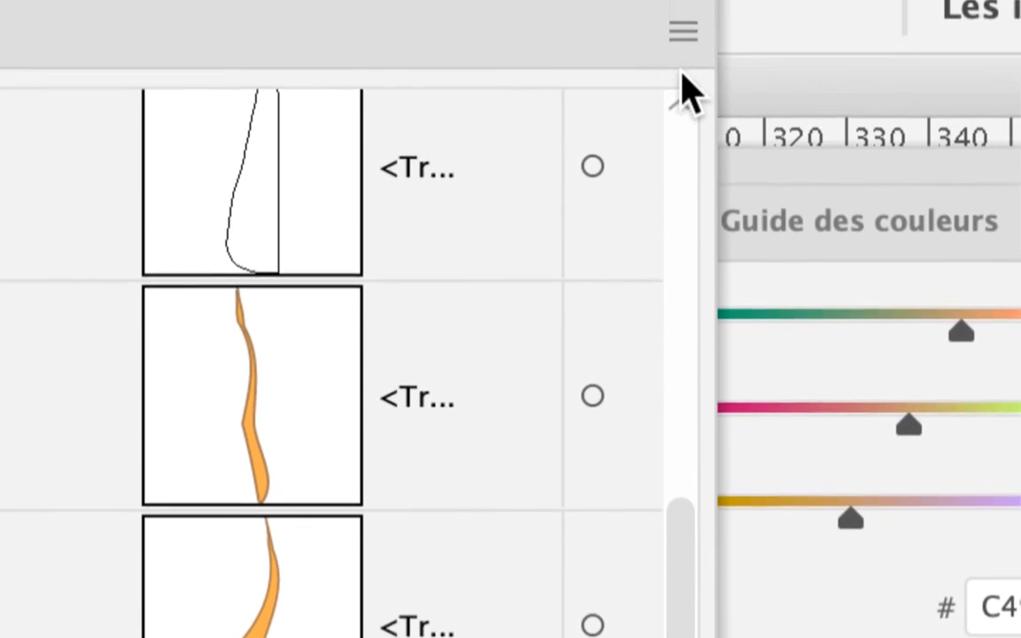
Step: Switch the layer list to a smaller row size and move the brown face half beneath the blue eye shape
{"action": "left_click", "coordinate": [684, 30]}
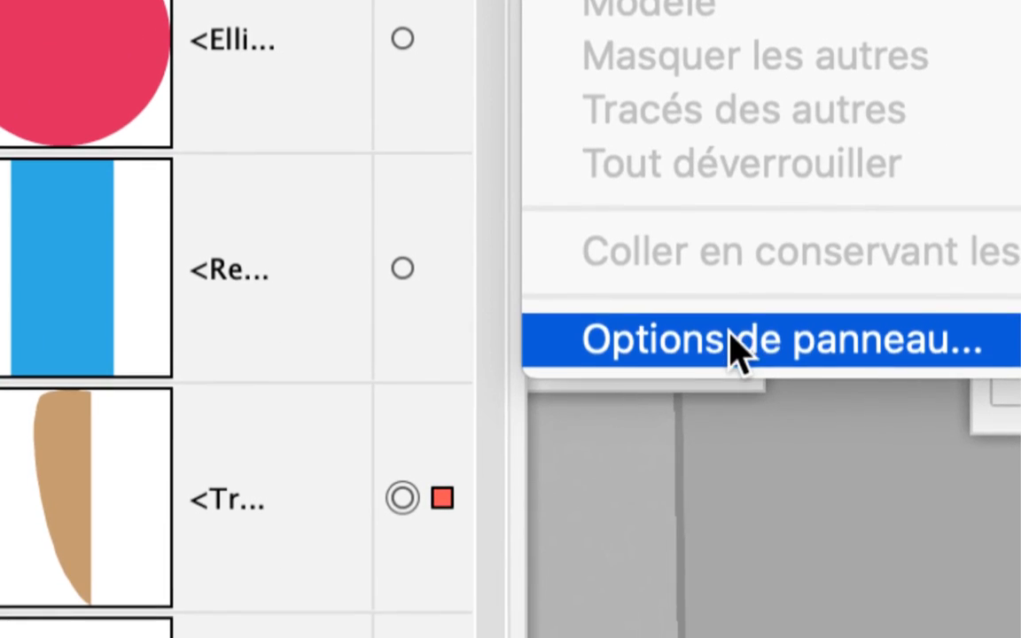
{"action": "left_click", "coordinate": [734, 351]}
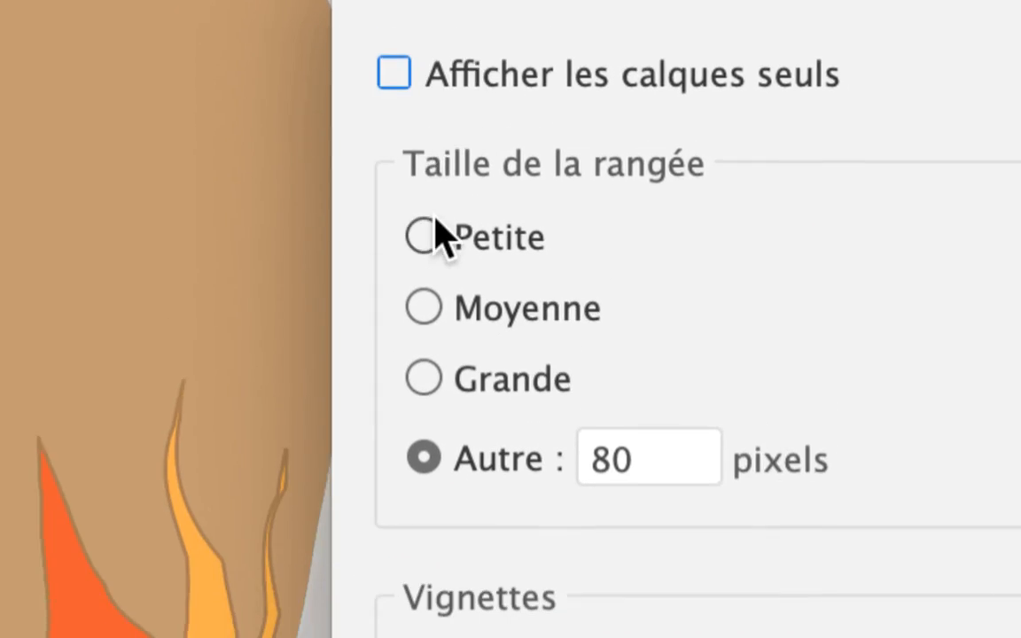
{"action": "left_click", "coordinate": [448, 257]}
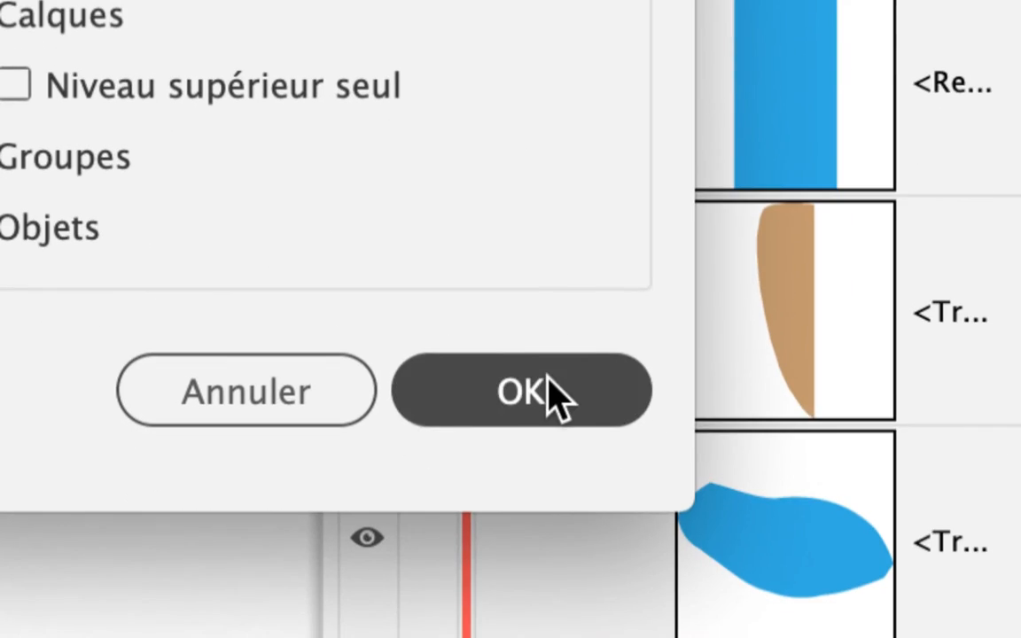
{"action": "left_click", "coordinate": [535, 392]}
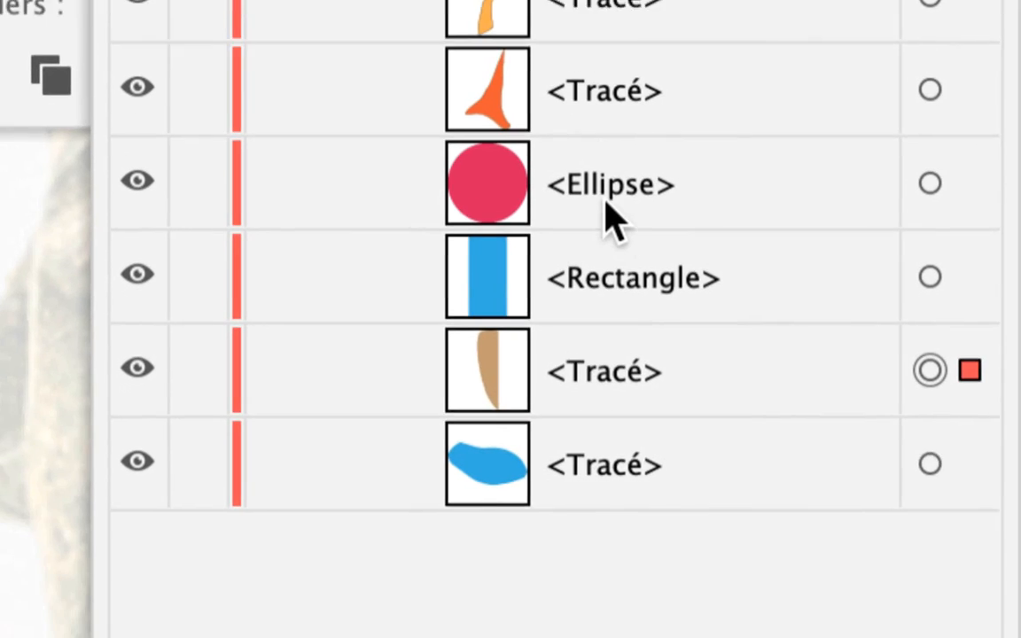
{"action": "left_click_drag", "start_coordinate": [620, 314], "coordinate": [617, 422]}
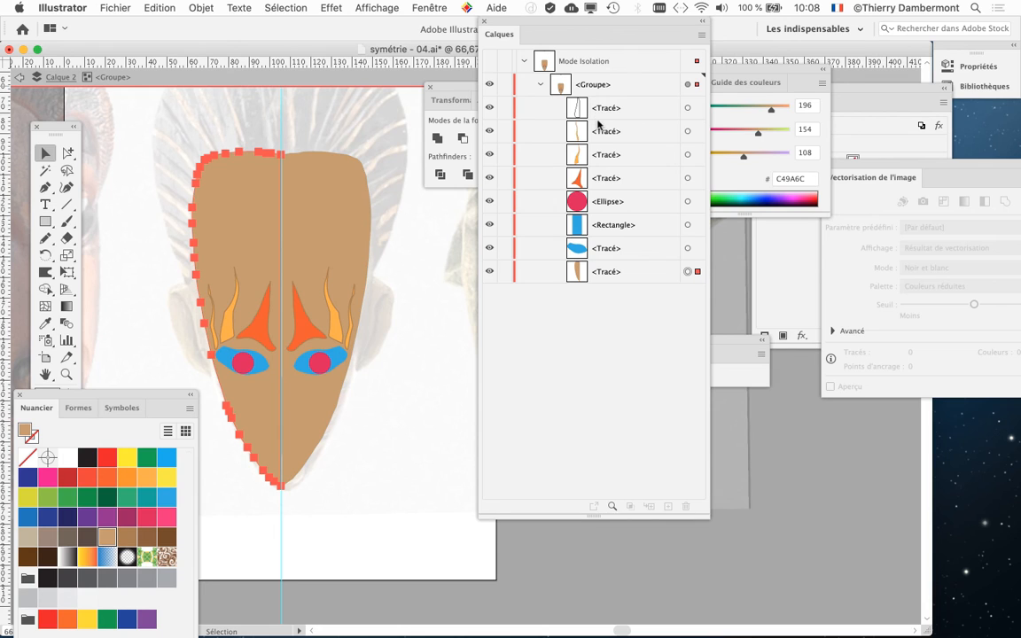
Step: Select the unfilled nose path, fill it with the yellow-green swatch D7DF23, and deselect it
{"action": "left_click", "coordinate": [598, 109]}
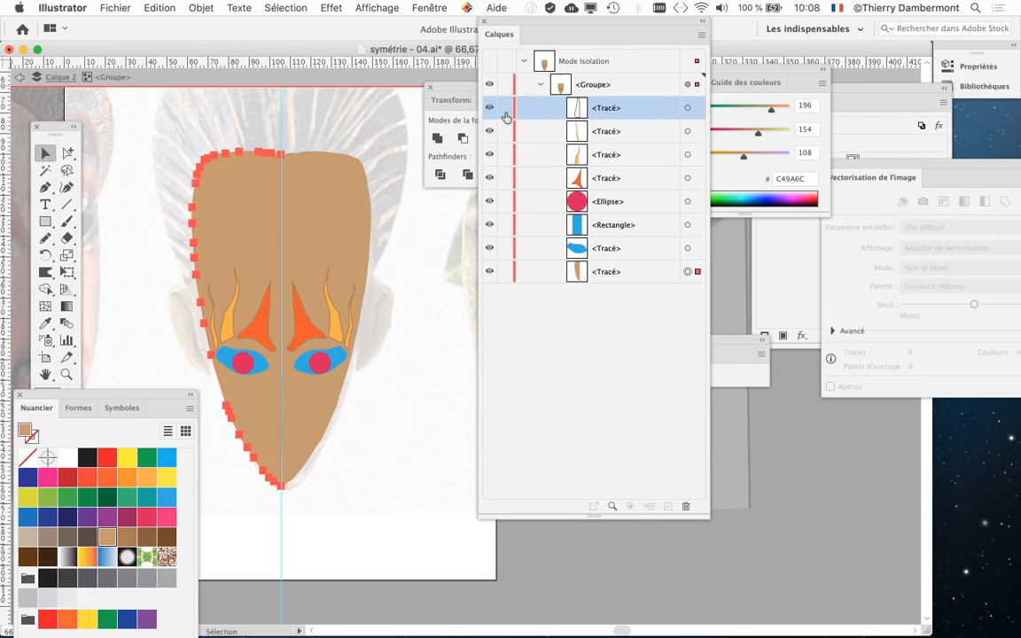
{"action": "left_click", "coordinate": [691, 108]}
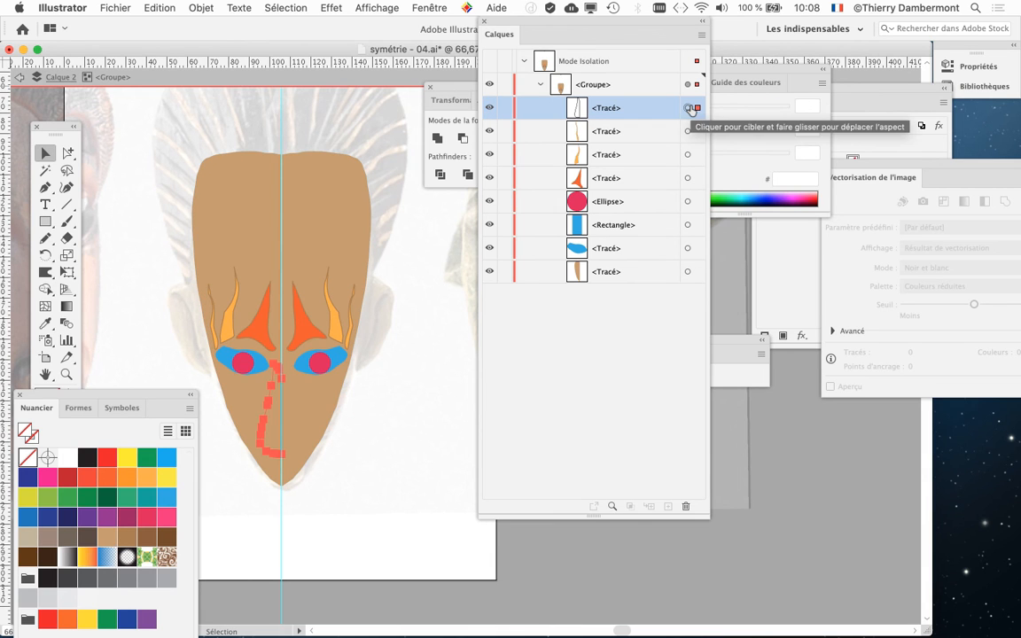
{"action": "scroll", "coordinate": [250, 411], "scroll_direction": "up", "scroll_amount": 3}
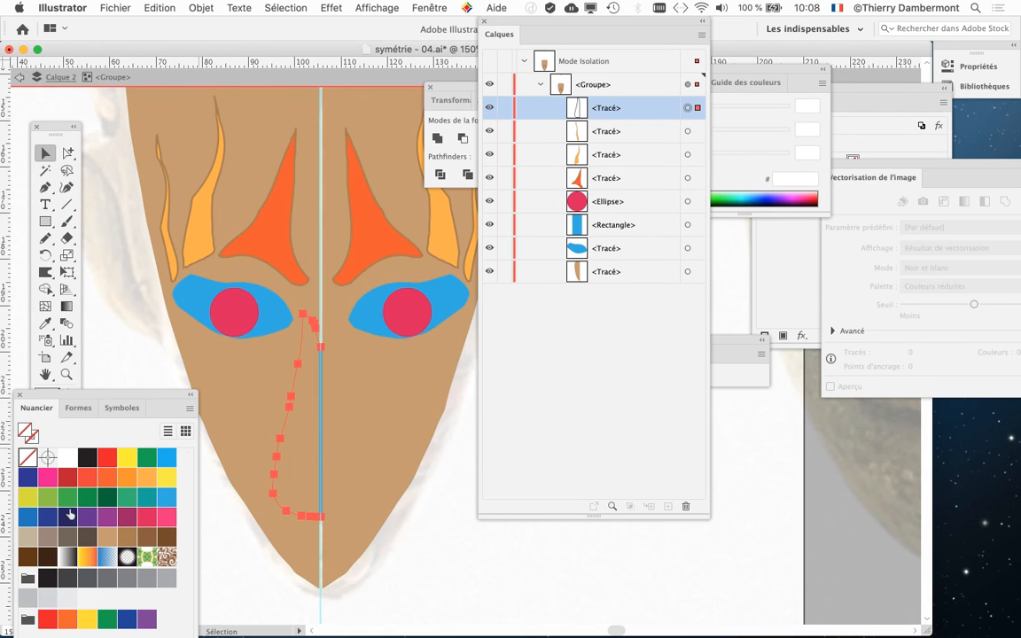
{"action": "left_click", "coordinate": [68, 498]}
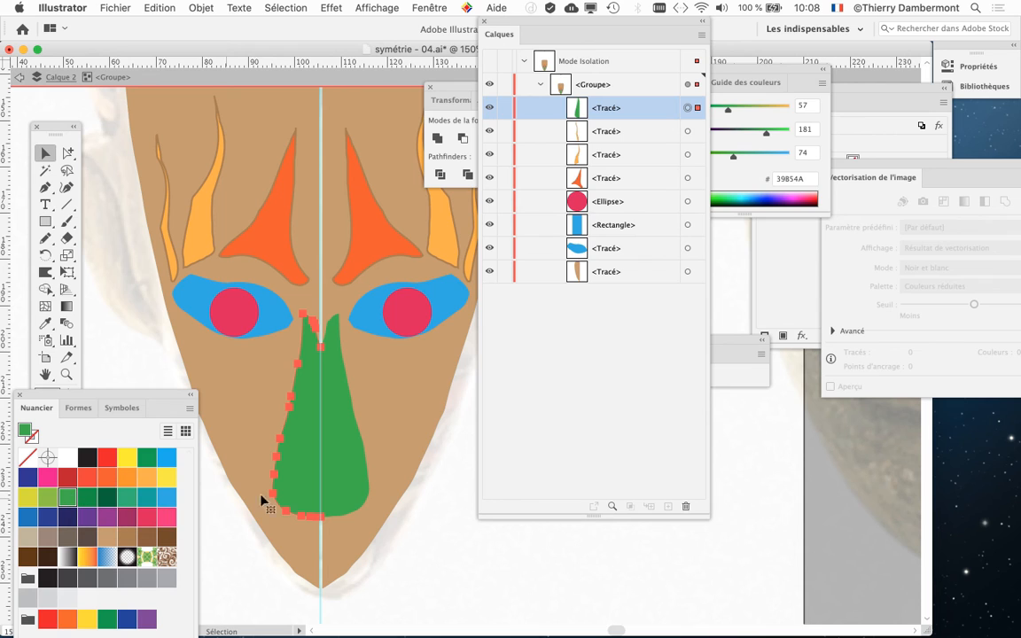
{"action": "left_click", "coordinate": [28, 497]}
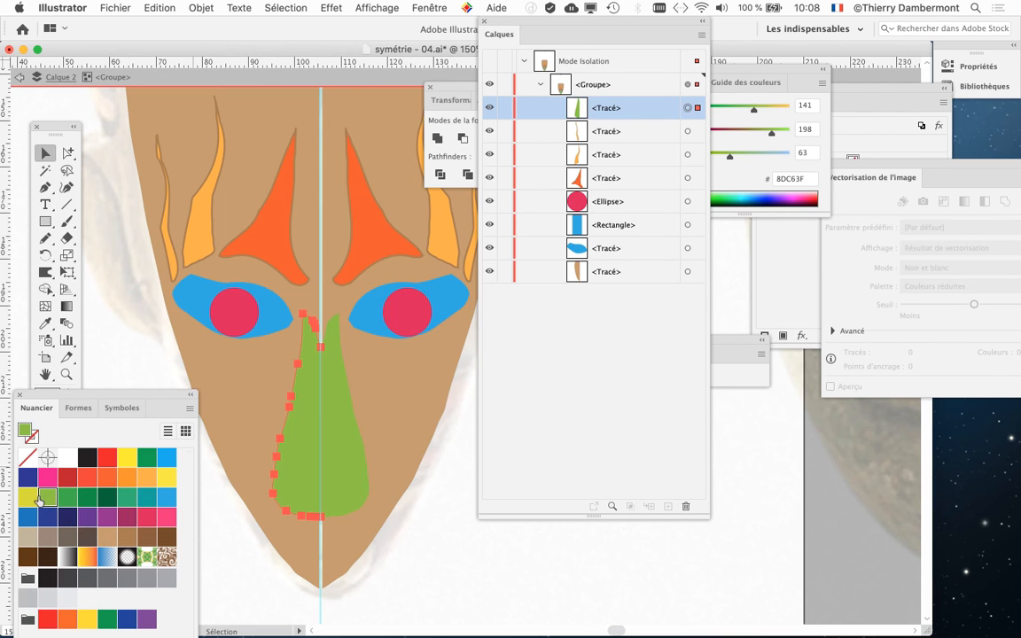
{"action": "left_click", "coordinate": [29, 497]}
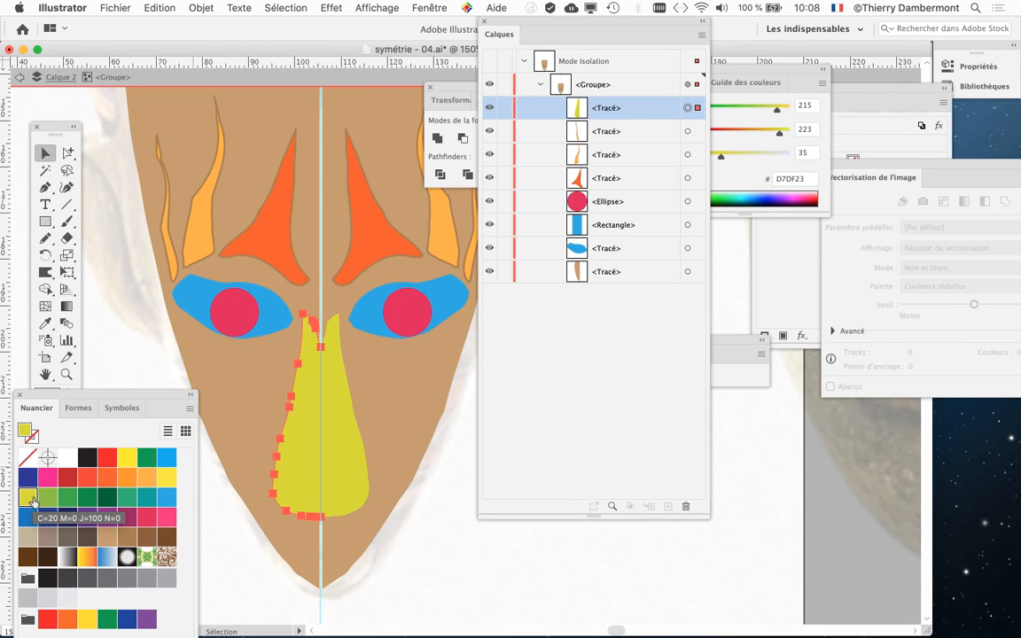
{"action": "left_click", "coordinate": [451, 574]}
{"action": "scroll", "coordinate": [421, 479], "scroll_direction": "down", "scroll_amount": 5}
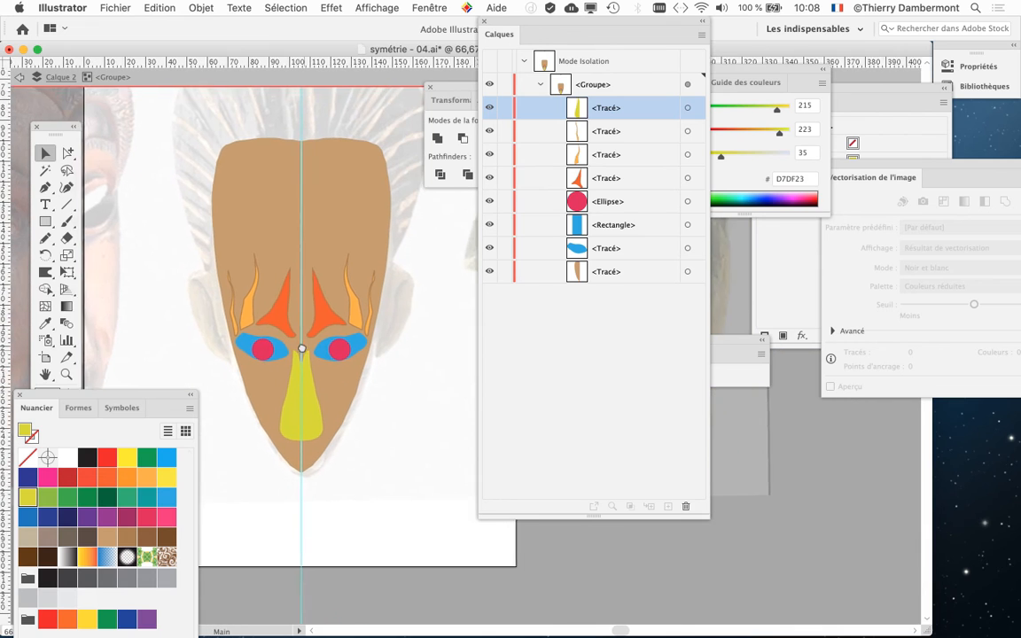
Step: Save the document as symétrie - 05.ai in the intro 4 illustrator folder with the Illustrator 2020 options
{"action": "left_click", "coordinate": [114, 8]}
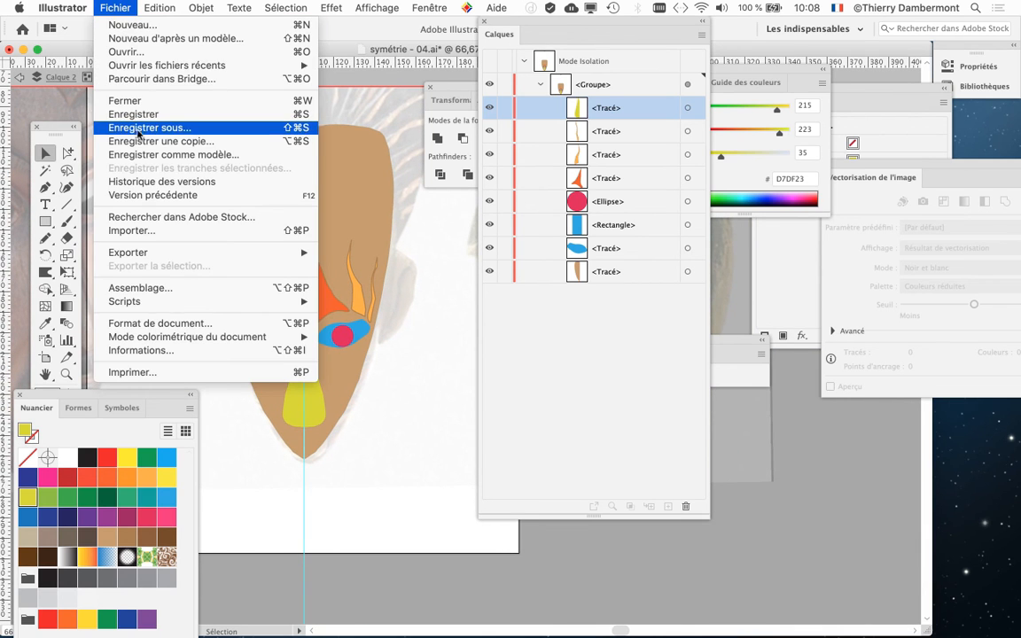
{"action": "left_click", "coordinate": [124, 126]}
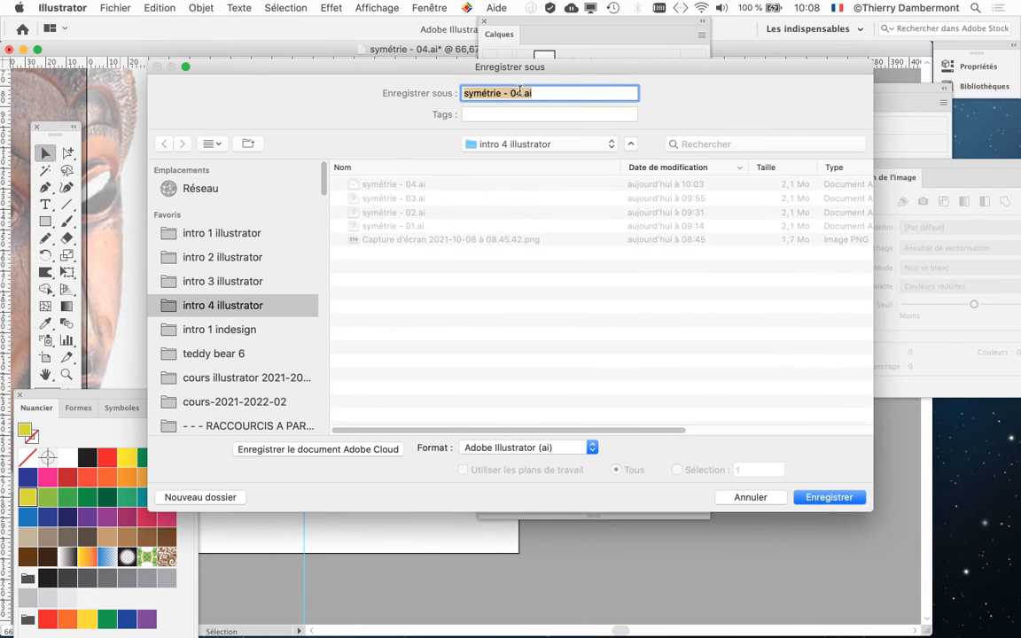
{"action": "left_click", "coordinate": [519, 92]}
{"action": "key", "text": "shift+Right"}
{"action": "type", "text": "5"}
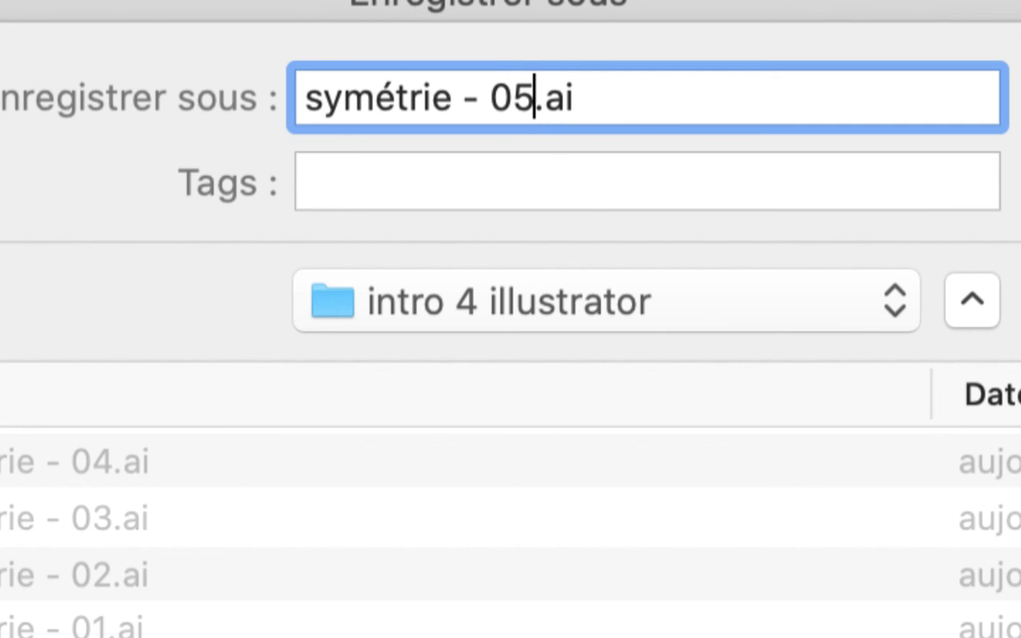
{"action": "left_click", "coordinate": [829, 497]}
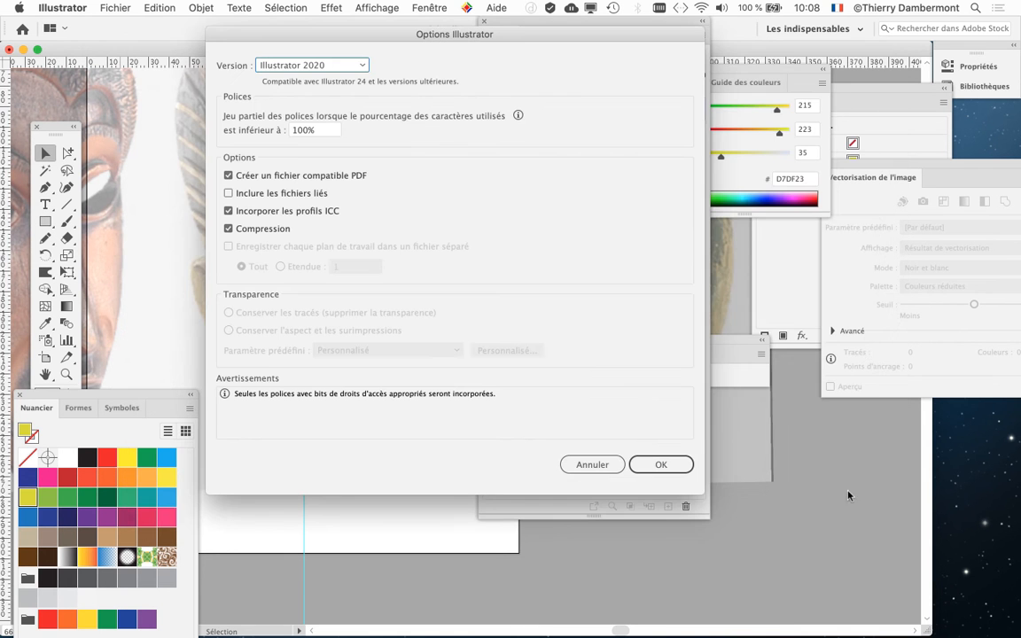
{"action": "left_click", "coordinate": [660, 465]}
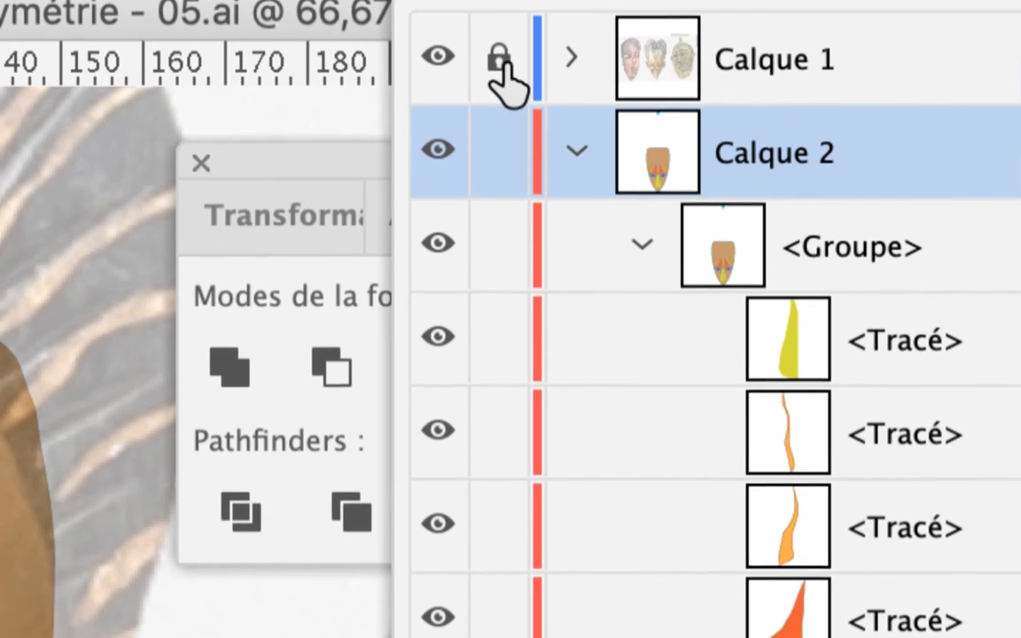
Step: Unlock Calque 1 and collapse the contents of Calque 2
{"action": "left_click", "coordinate": [504, 60]}
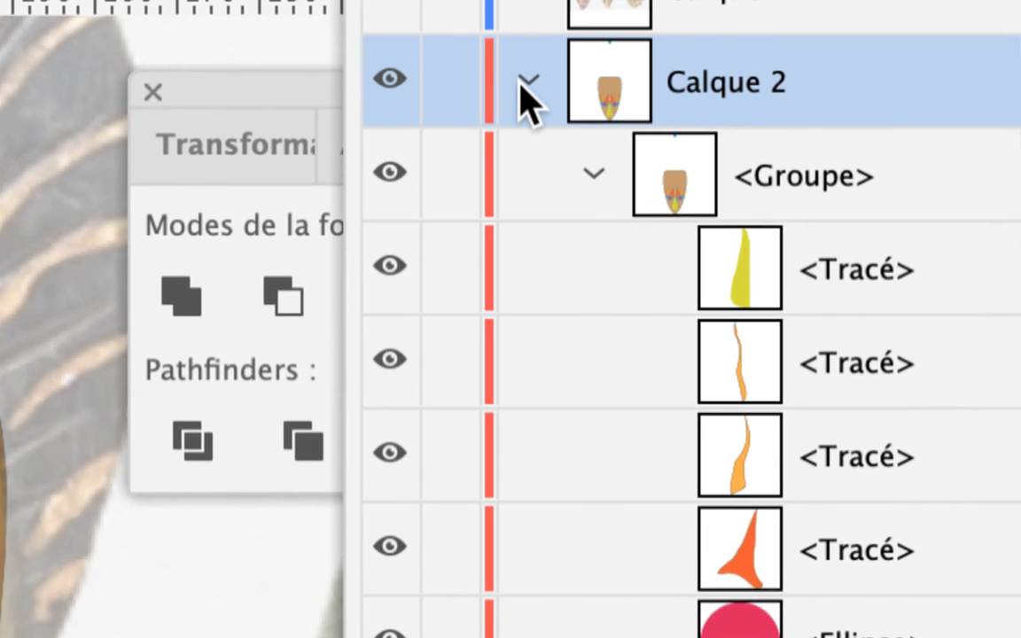
{"action": "left_click", "coordinate": [577, 159]}
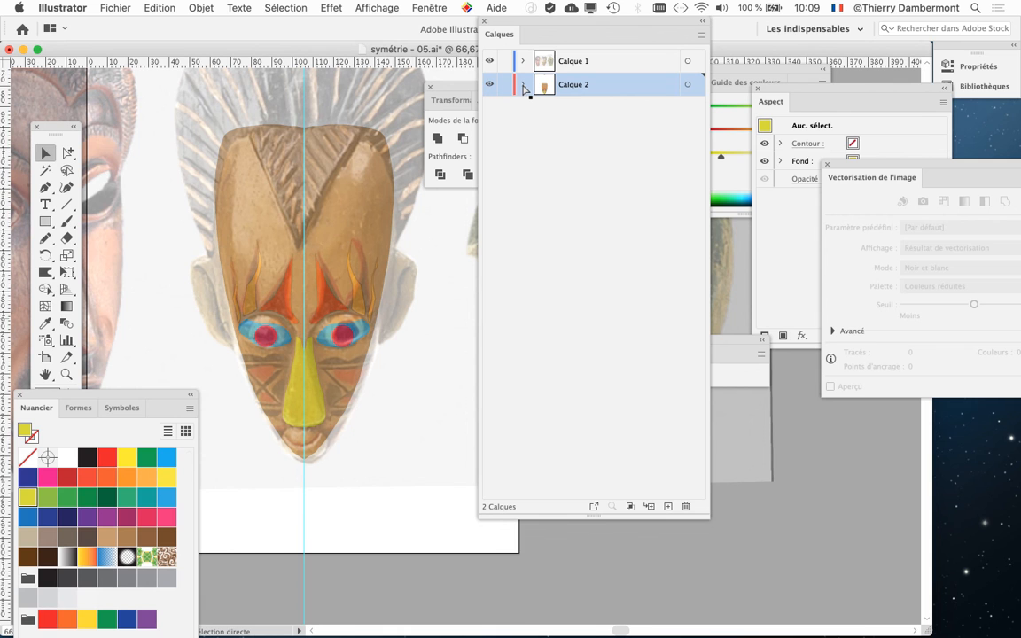
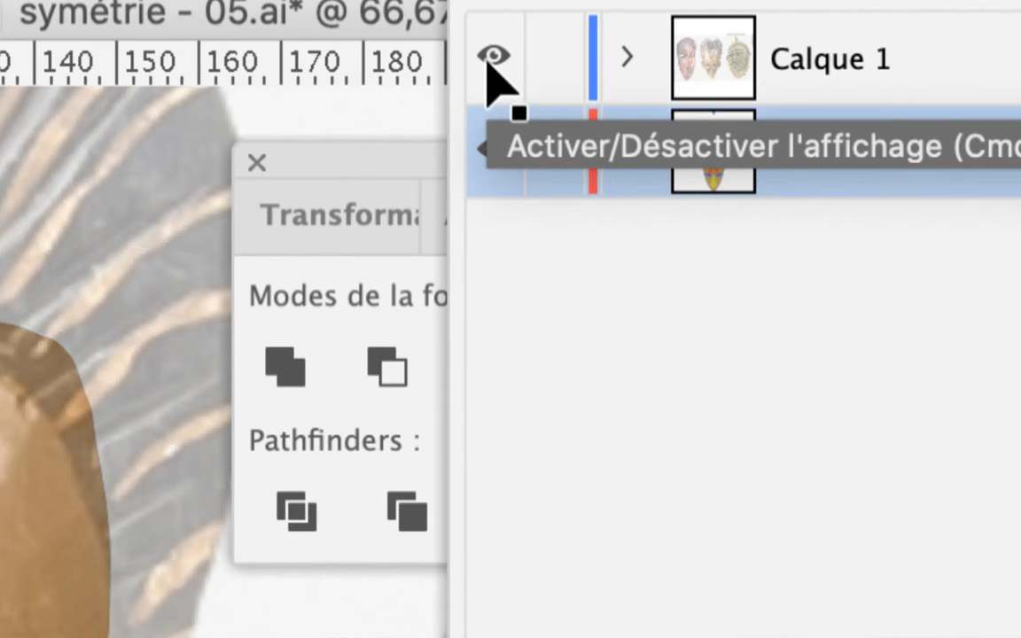
Step: Hide Calque 1, select the mirrored mask group and try the light grey swatch C=0 M=0 J=0 N=10 as its fill
{"action": "left_click", "coordinate": [490, 59]}
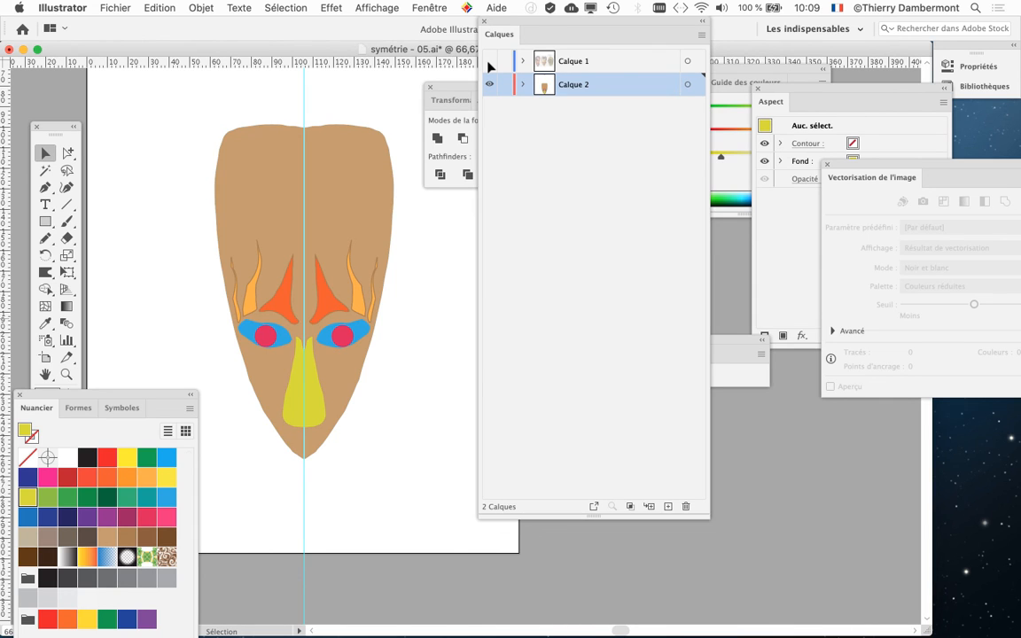
{"action": "left_click", "coordinate": [252, 147]}
{"action": "left_click_drag", "start_coordinate": [125, 396], "coordinate": [131, 263]}
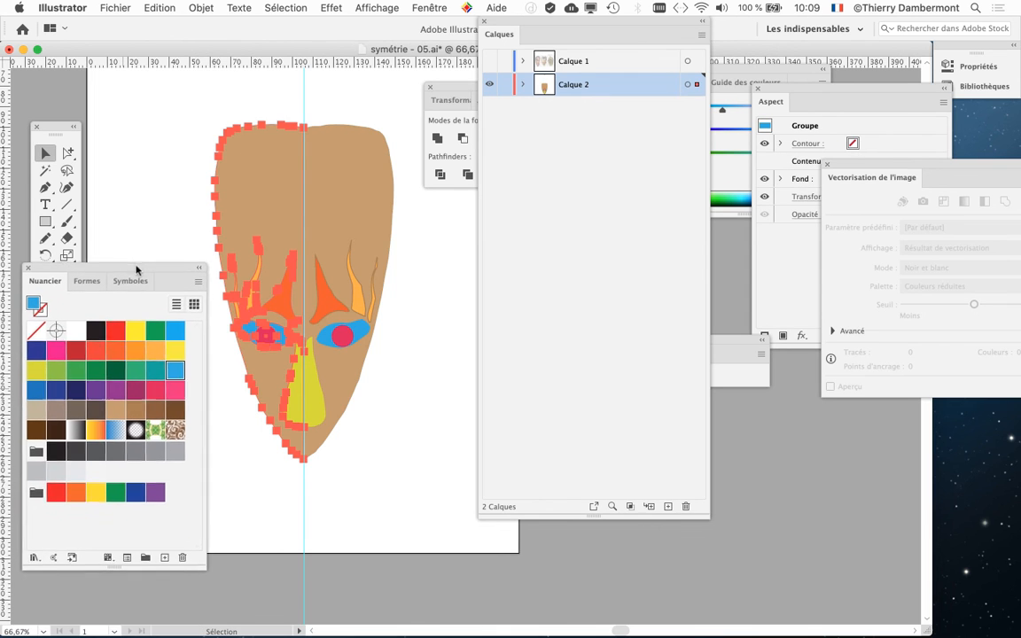
{"action": "left_click", "coordinate": [72, 467]}
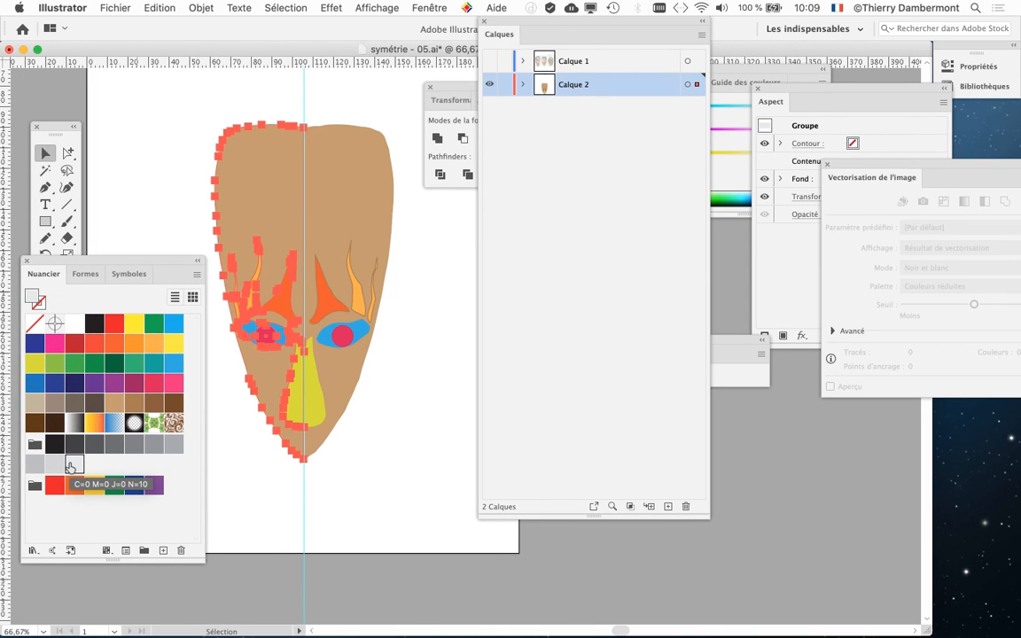
{"action": "left_click_drag", "start_coordinate": [84, 264], "coordinate": [483, 235]}
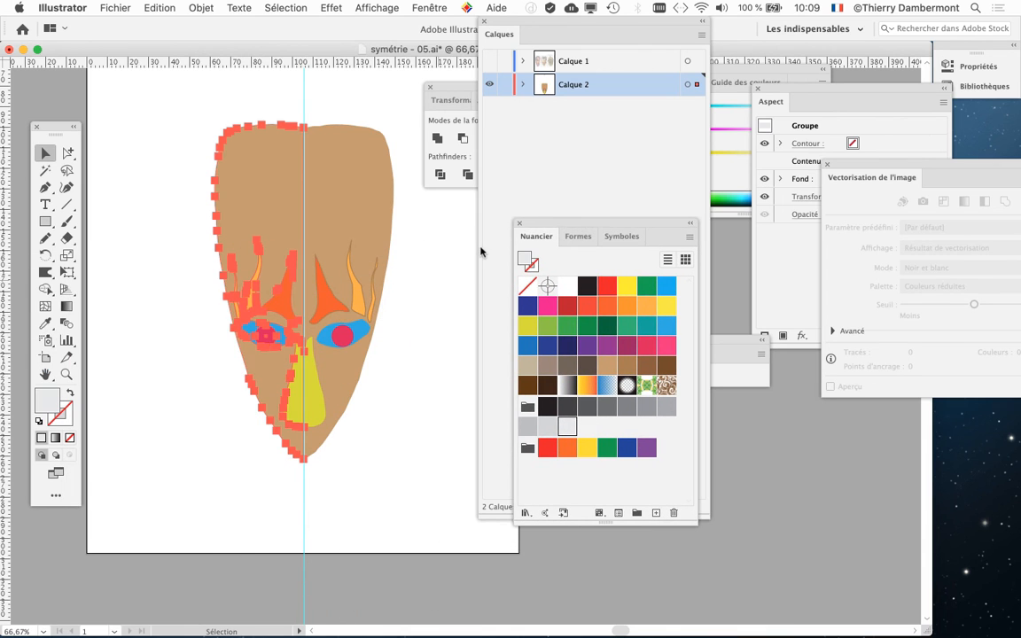
Step: Expand the contents of Calque 2 and select only the brown face half inside the group with the Group Selection tool
{"action": "left_click", "coordinate": [524, 84]}
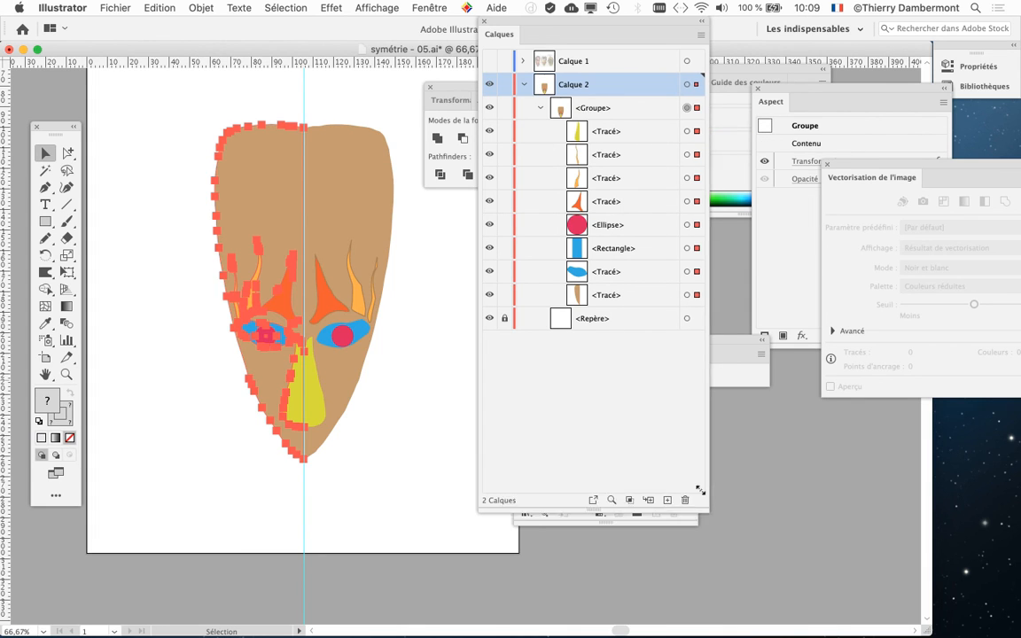
{"action": "left_click_drag", "start_coordinate": [703, 516], "coordinate": [777, 385]}
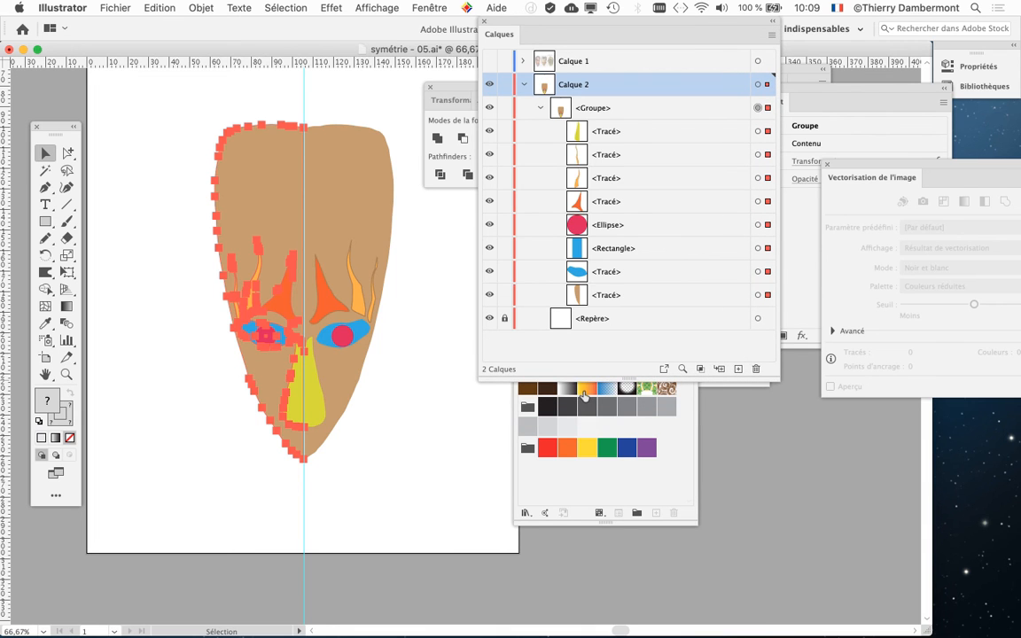
{"action": "key", "text": "alt+super+8"}
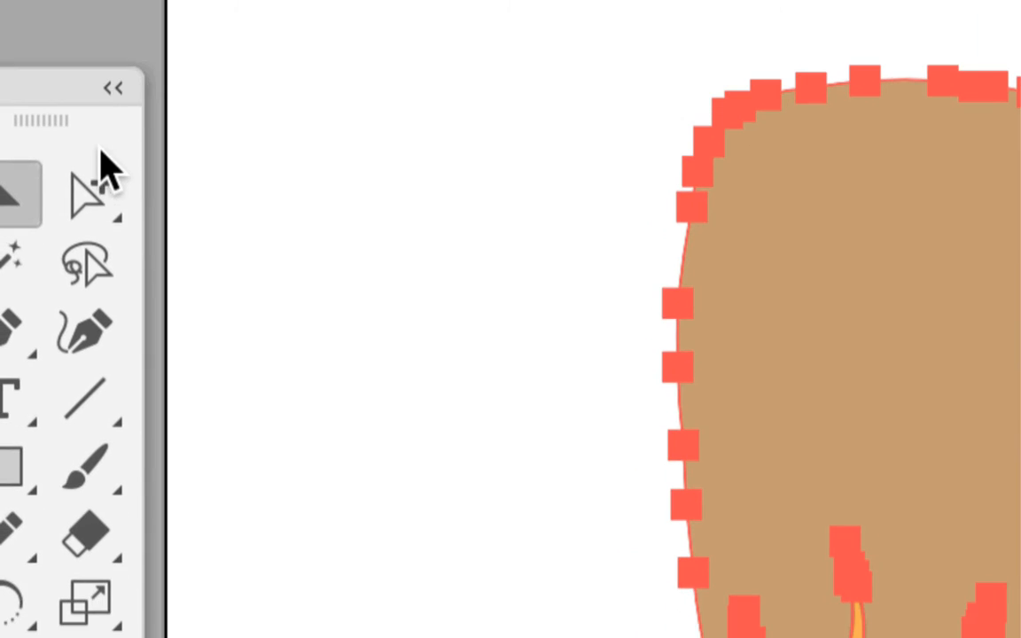
{"action": "left_click", "coordinate": [97, 188]}
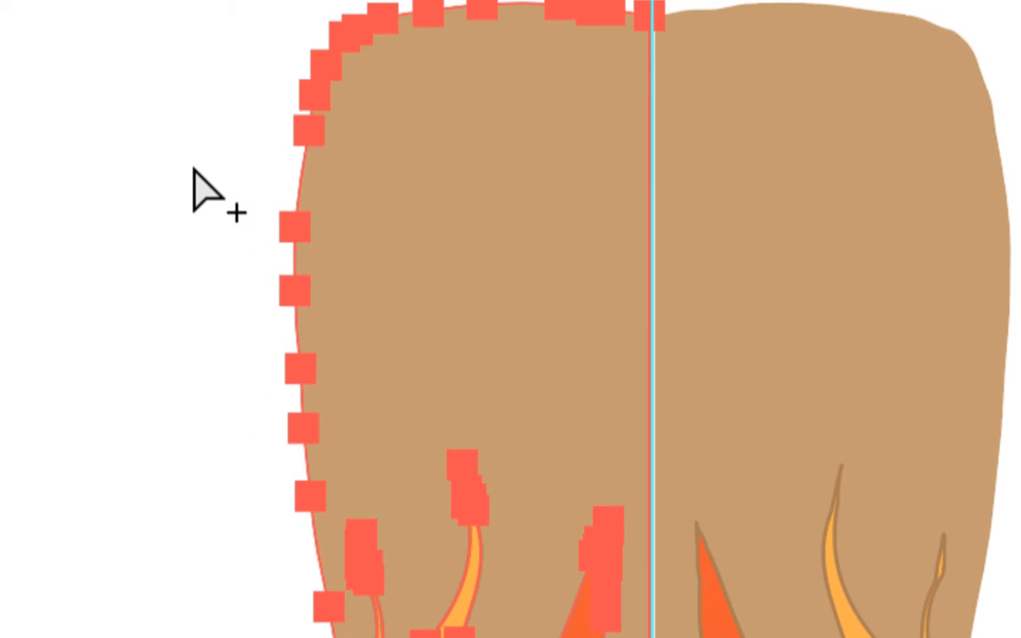
{"action": "left_click", "coordinate": [193, 169]}
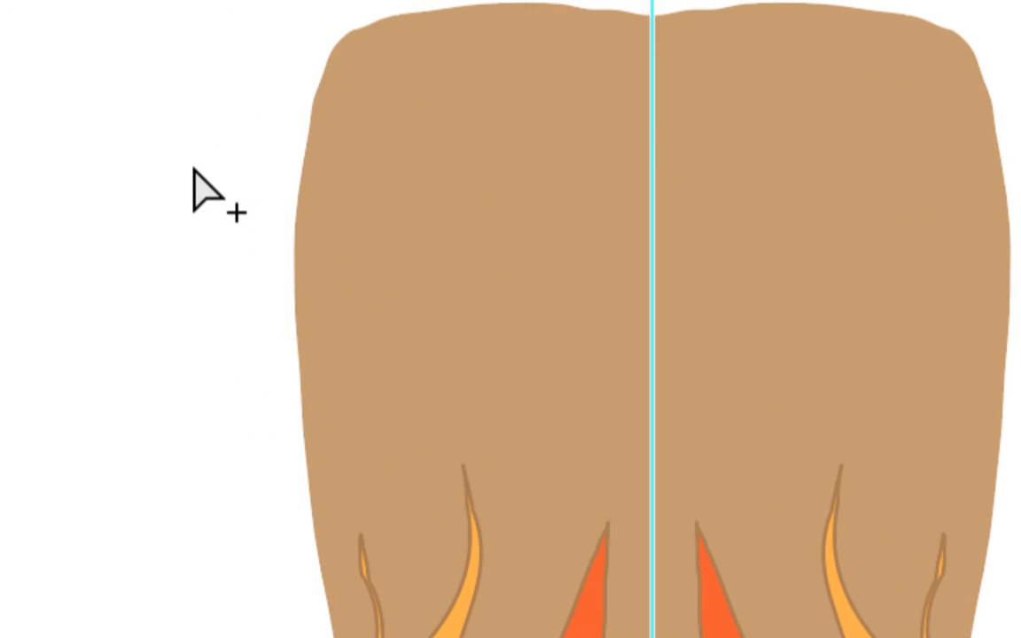
{"action": "left_click", "coordinate": [313, 230]}
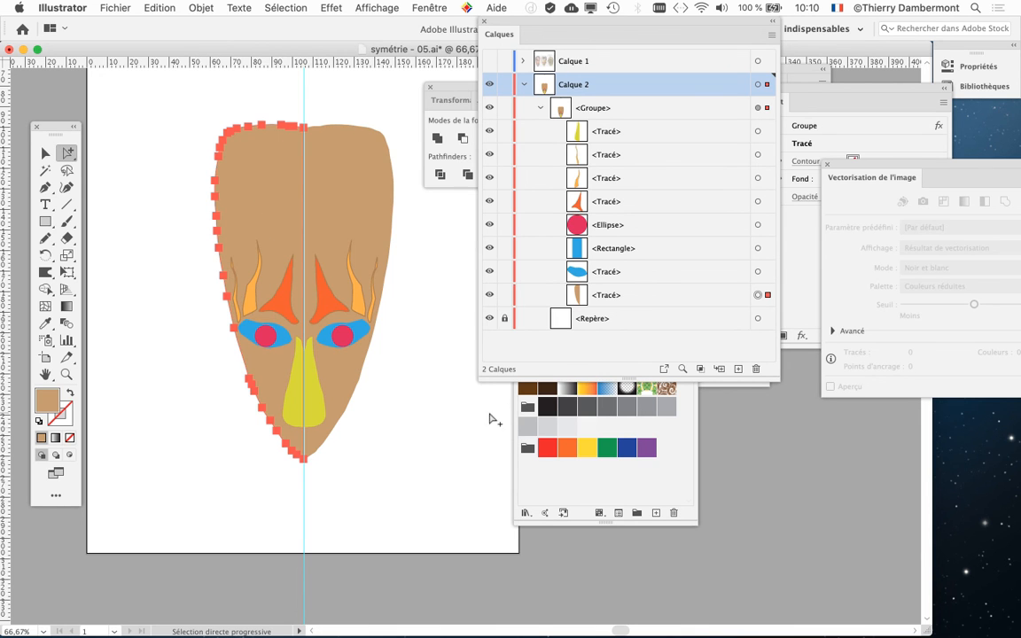
Step: Fill the face half with light grey, trying the N=20 swatch before settling on C=0 M=0 J=0 N=10
{"action": "left_click", "coordinate": [518, 390]}
{"action": "left_click", "coordinate": [540, 431]}
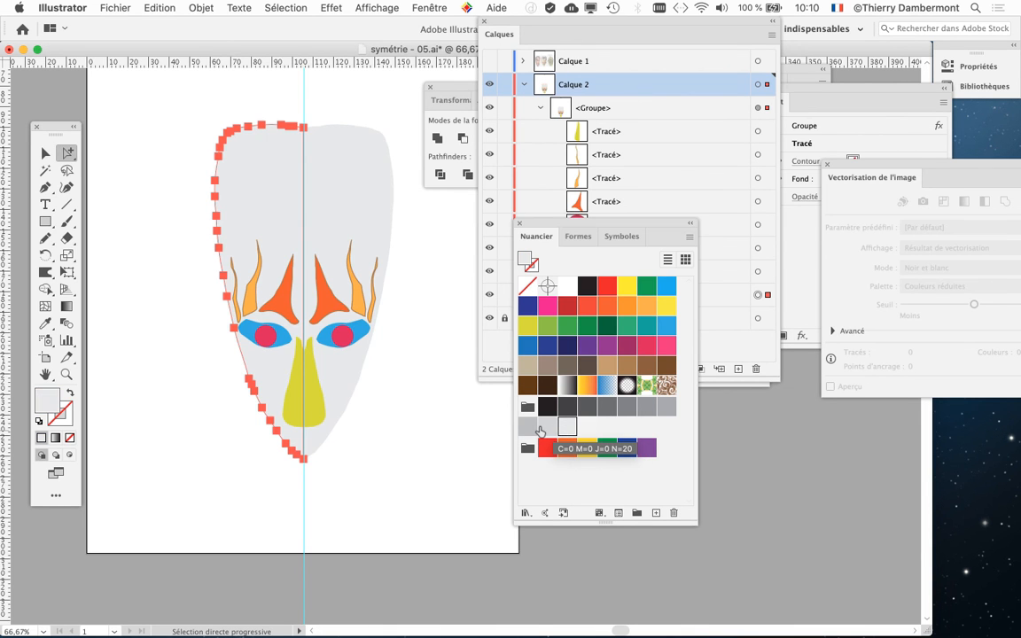
{"action": "left_click", "coordinate": [541, 431]}
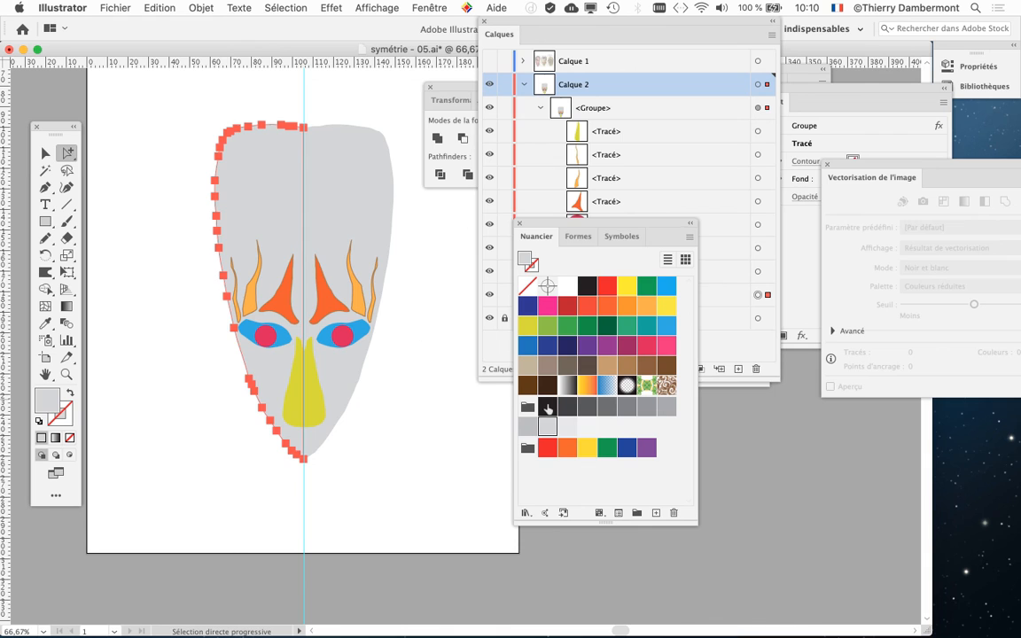
{"action": "left_click", "coordinate": [566, 426]}
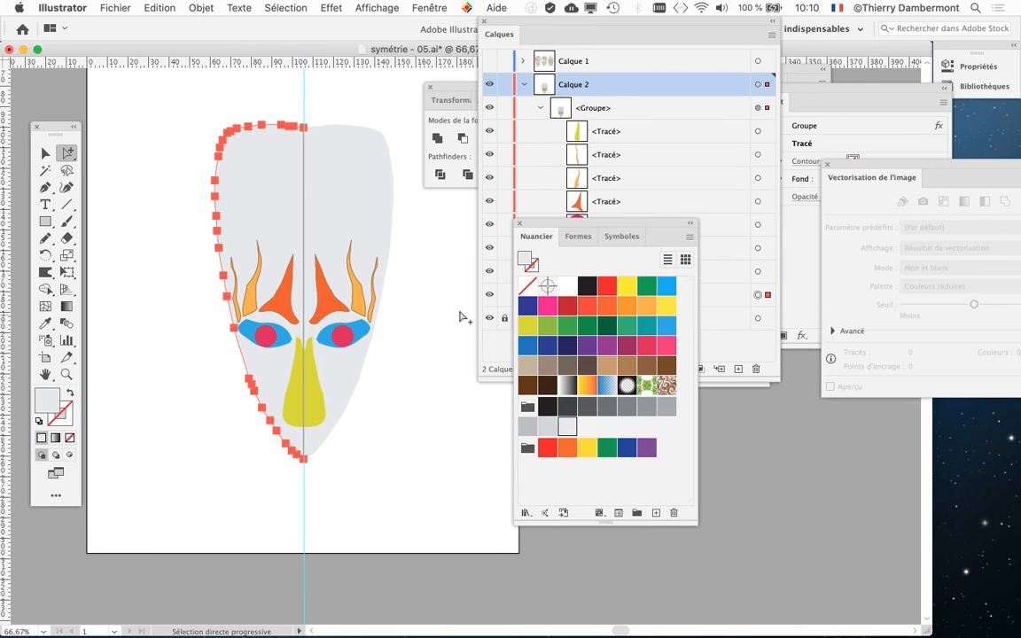
Step: Give the face half a black stroke as a trial, and remove the stroke again
{"action": "left_click", "coordinate": [68, 424]}
{"action": "left_click", "coordinate": [588, 285]}
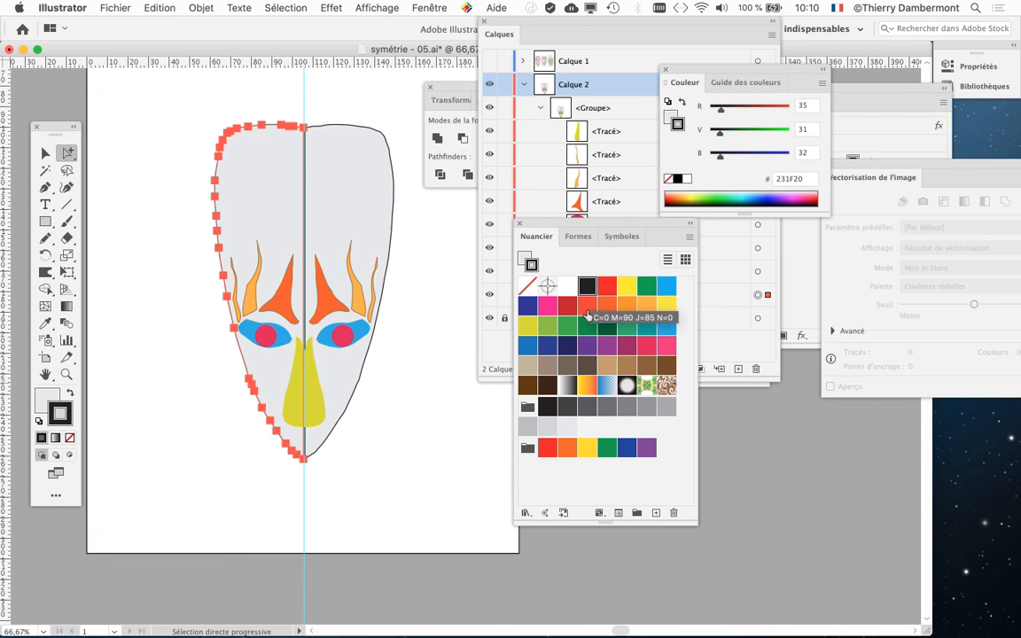
{"action": "left_click", "coordinate": [71, 438]}
Step: Try the yellow-orange gradient as the face half's fill, and replace it with the Blanc, Noir gradient swatch
{"action": "left_click", "coordinate": [47, 401]}
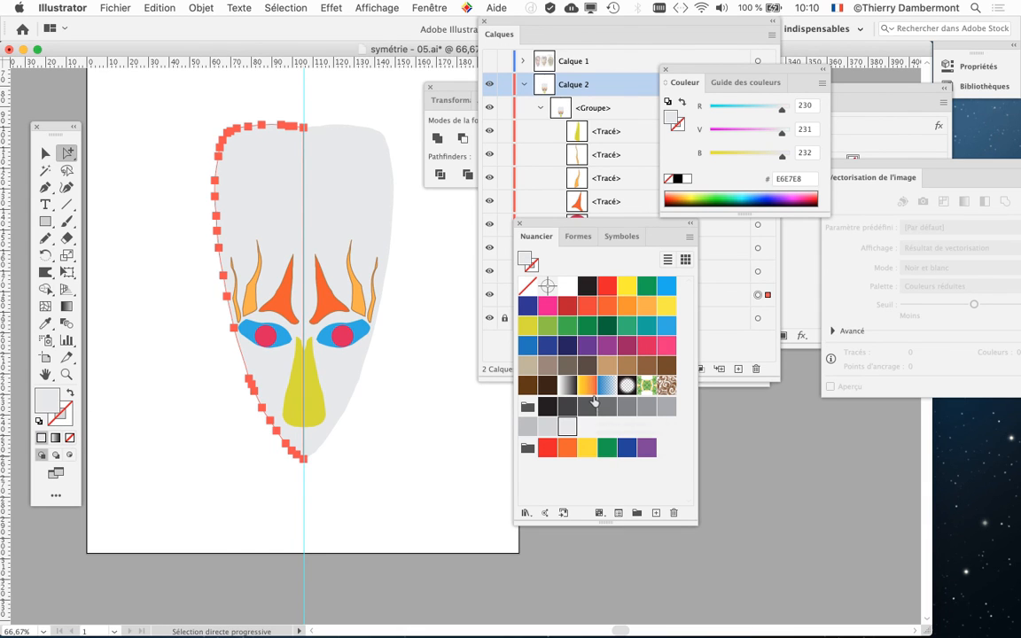
{"action": "left_click", "coordinate": [588, 386]}
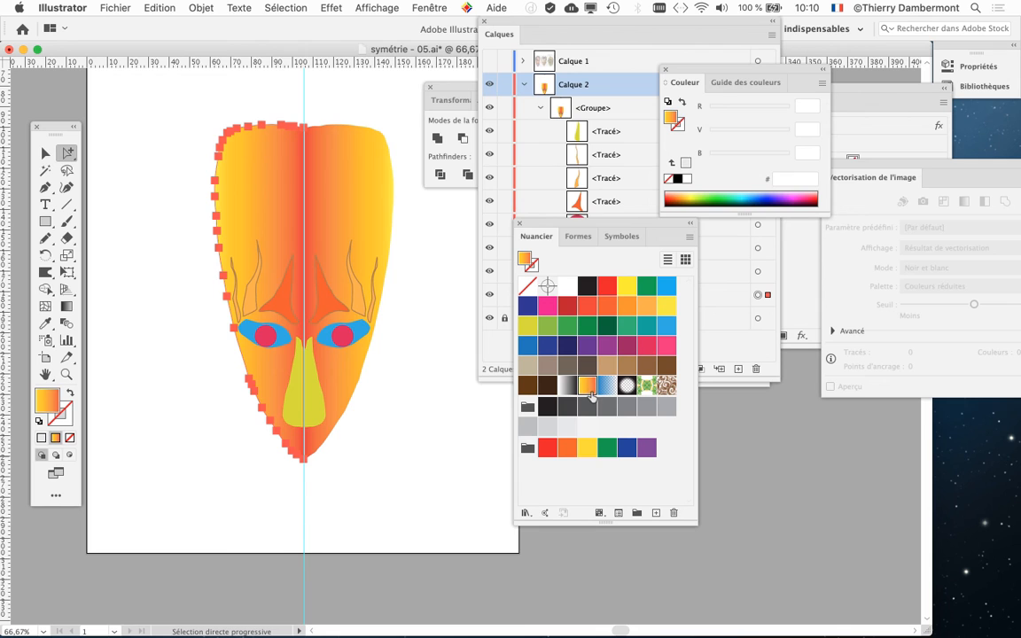
{"action": "left_click", "coordinate": [568, 389]}
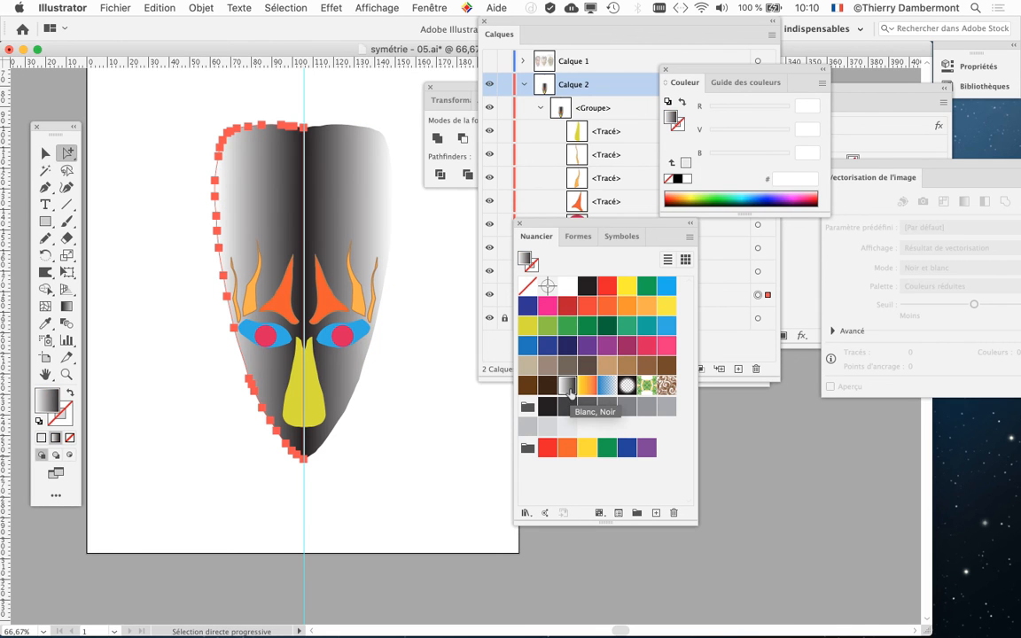
{"action": "double_click", "coordinate": [568, 389]}
{"action": "left_click", "coordinate": [418, 267]}
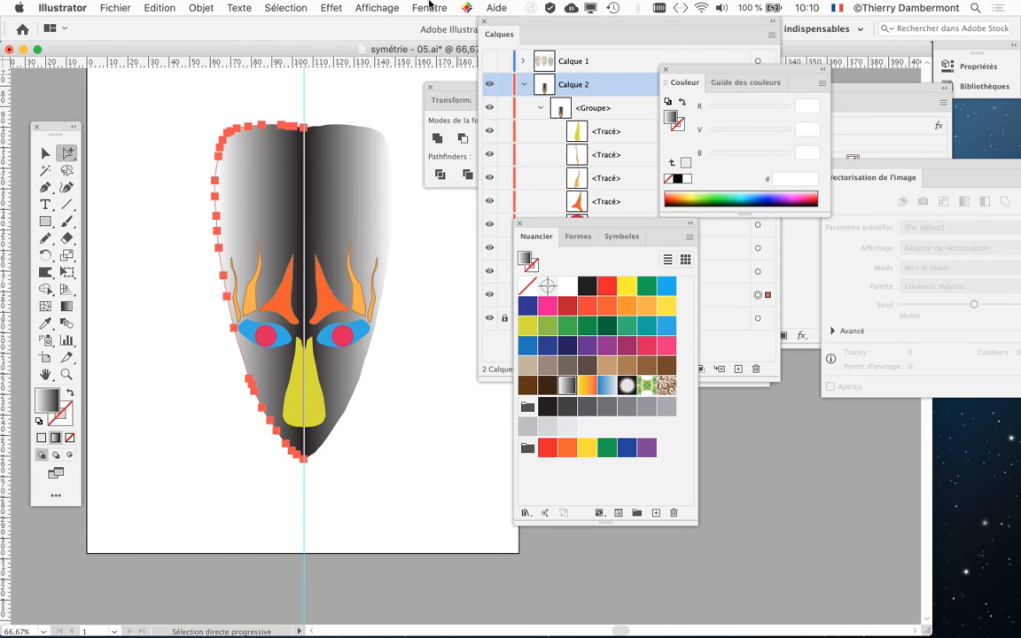
Step: Reverse the face half's gradient, set its midpoint to about 31 %, and deselect the shape
{"action": "left_click", "coordinate": [428, 8]}
{"action": "left_click", "coordinate": [510, 314]}
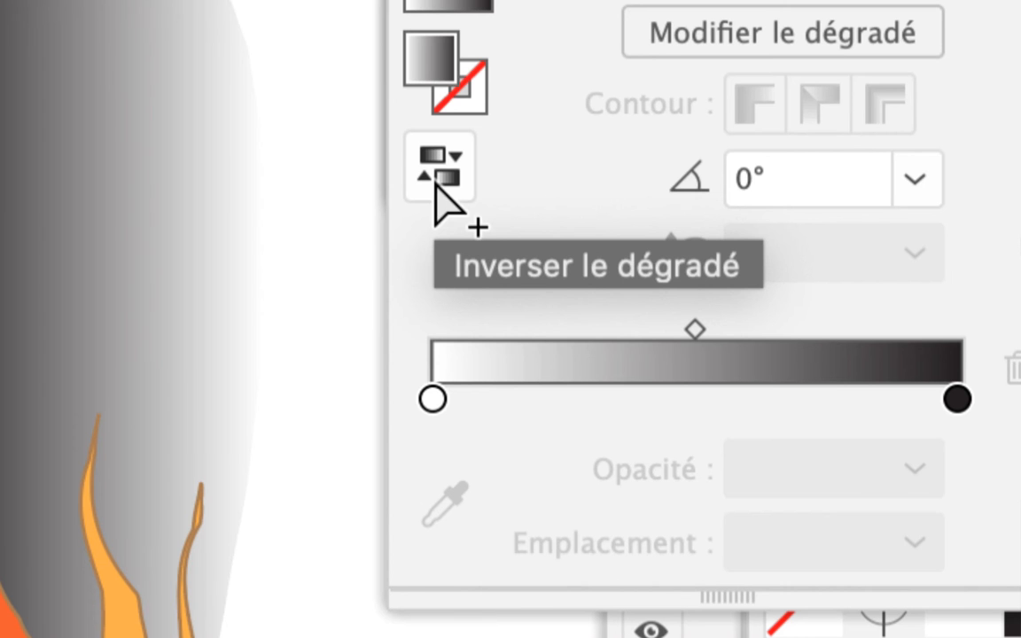
{"action": "left_click", "coordinate": [436, 180]}
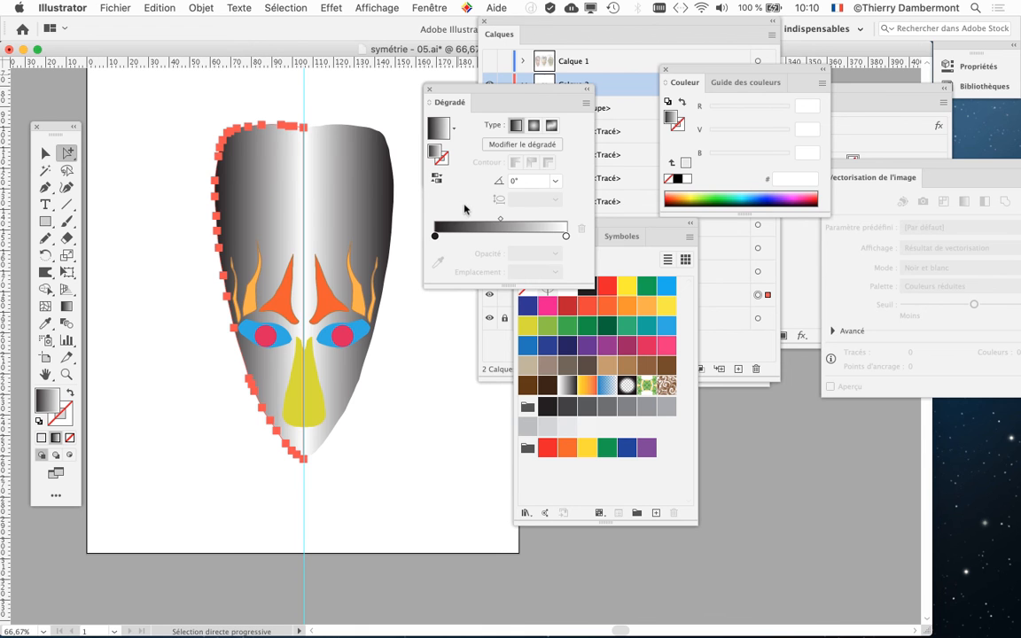
{"action": "left_click_drag", "start_coordinate": [500, 219], "coordinate": [455, 220]}
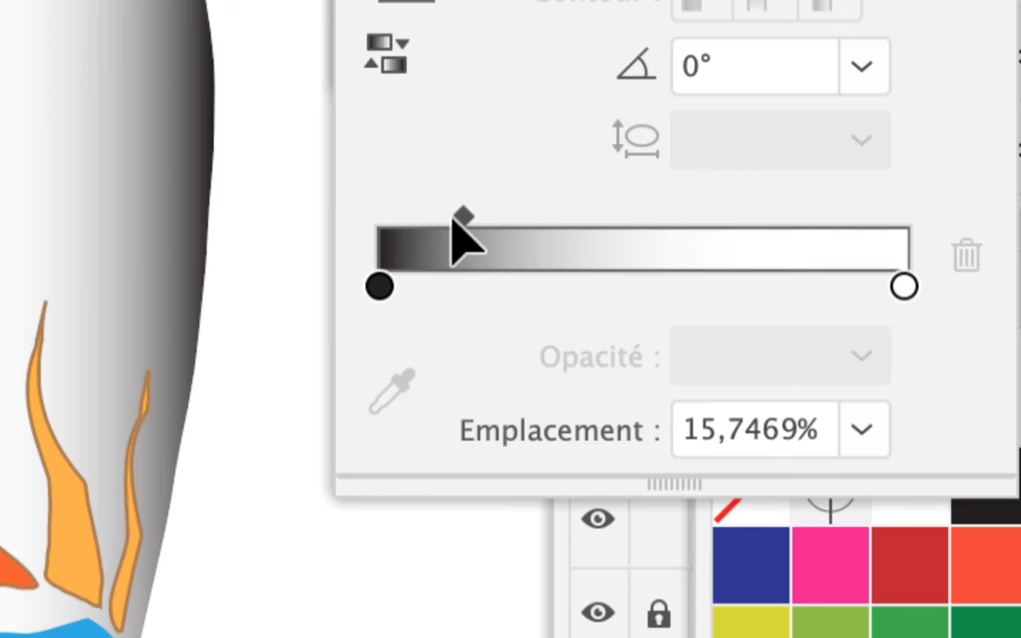
{"action": "left_click_drag", "start_coordinate": [455, 221], "coordinate": [474, 220]}
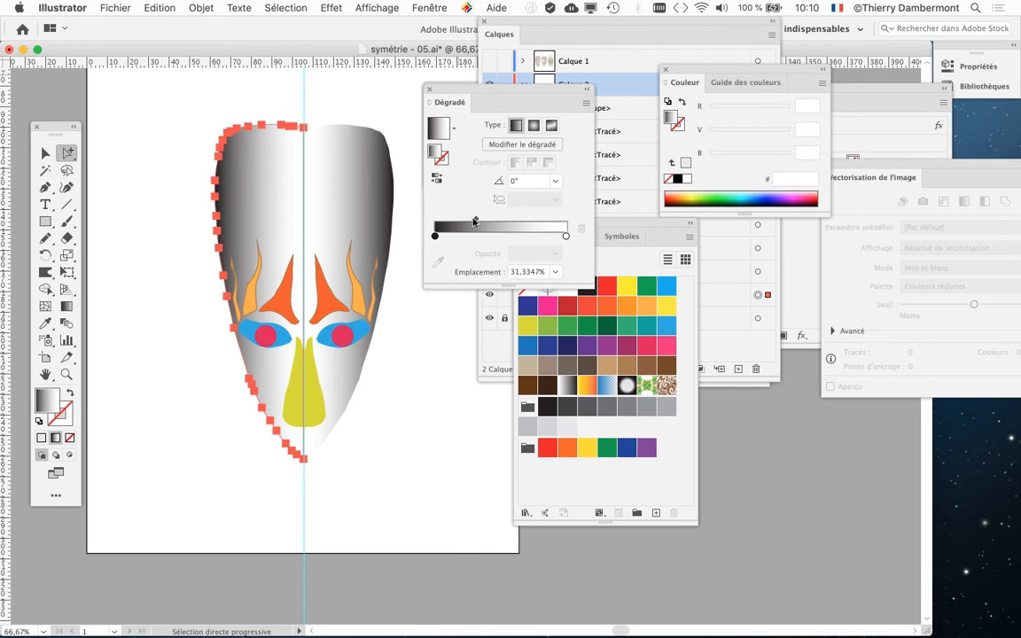
{"action": "left_click", "coordinate": [45, 152]}
{"action": "left_click", "coordinate": [204, 351]}
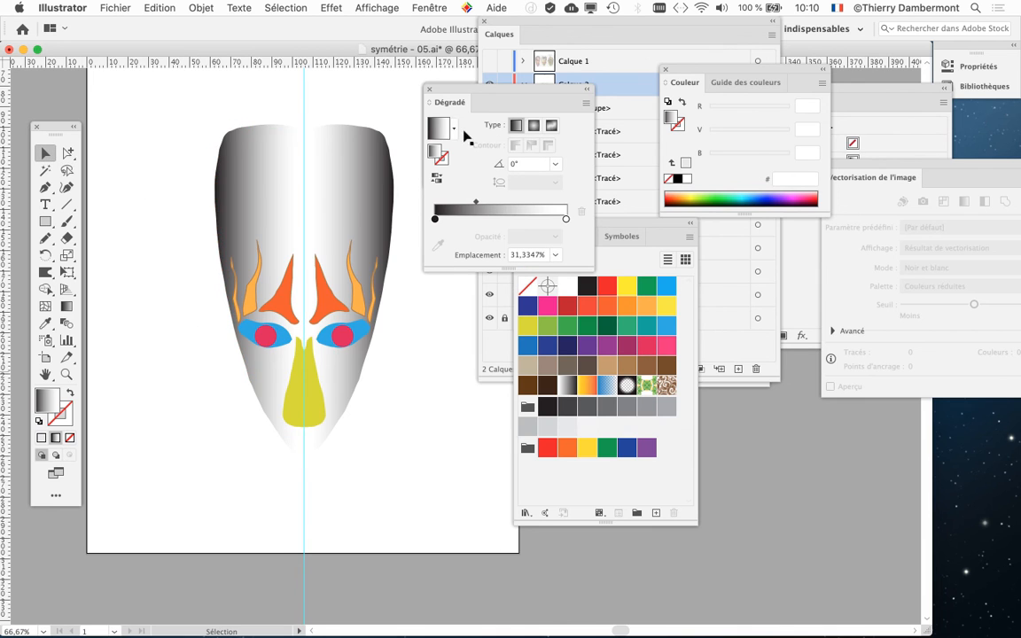
Step: Save the document as symétrie - 06.ai in the intro 4 illustrator folder with the default Illustrator options
{"action": "scroll", "coordinate": [310, 221], "scroll_direction": "right", "scroll_amount": 3}
{"action": "left_click", "coordinate": [115, 7]}
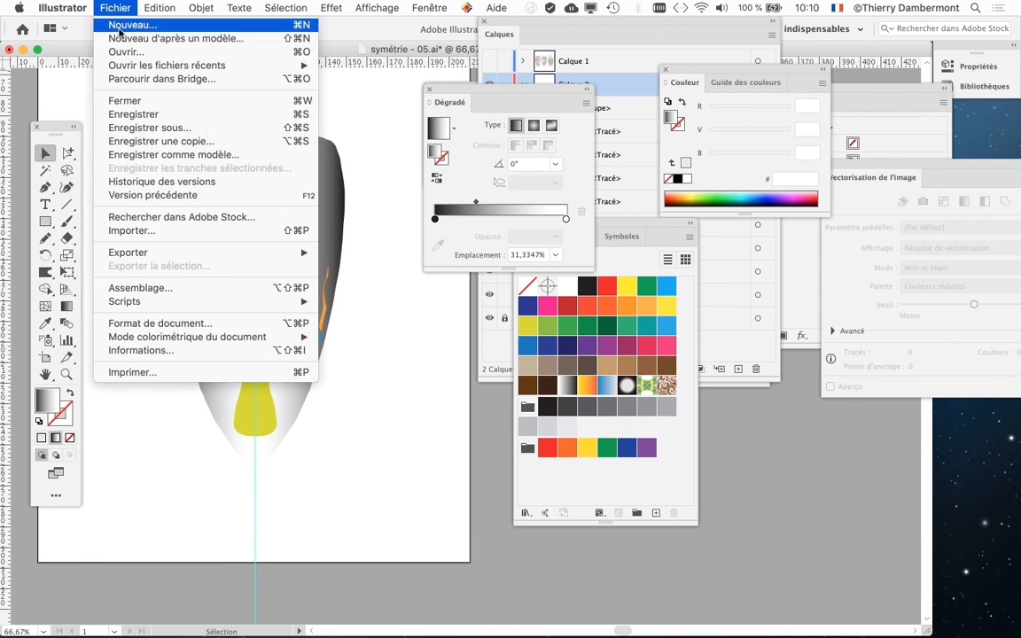
{"action": "left_click", "coordinate": [181, 130]}
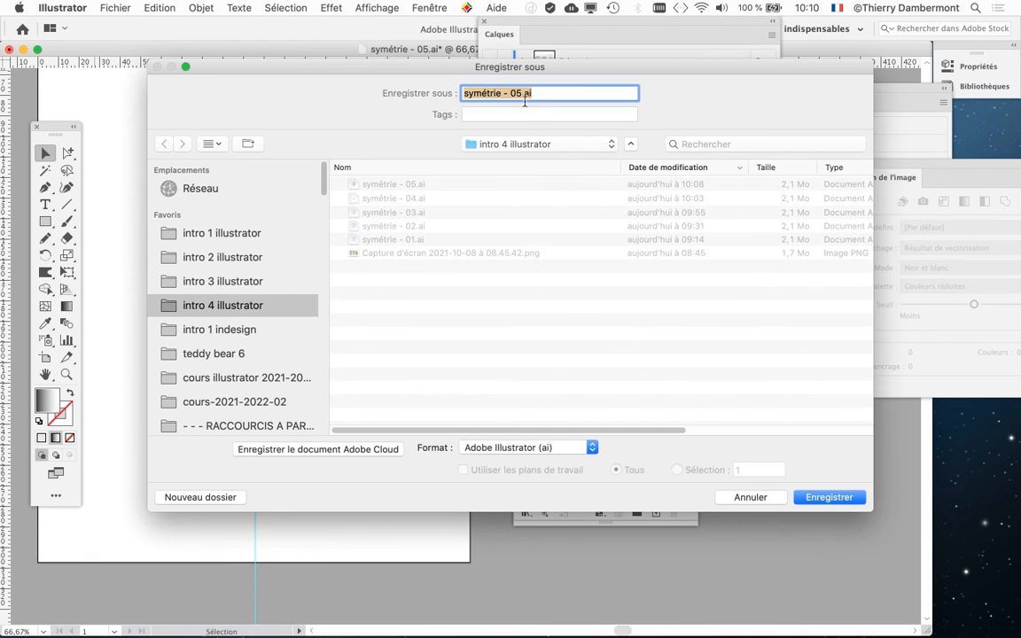
{"action": "left_click", "coordinate": [521, 95]}
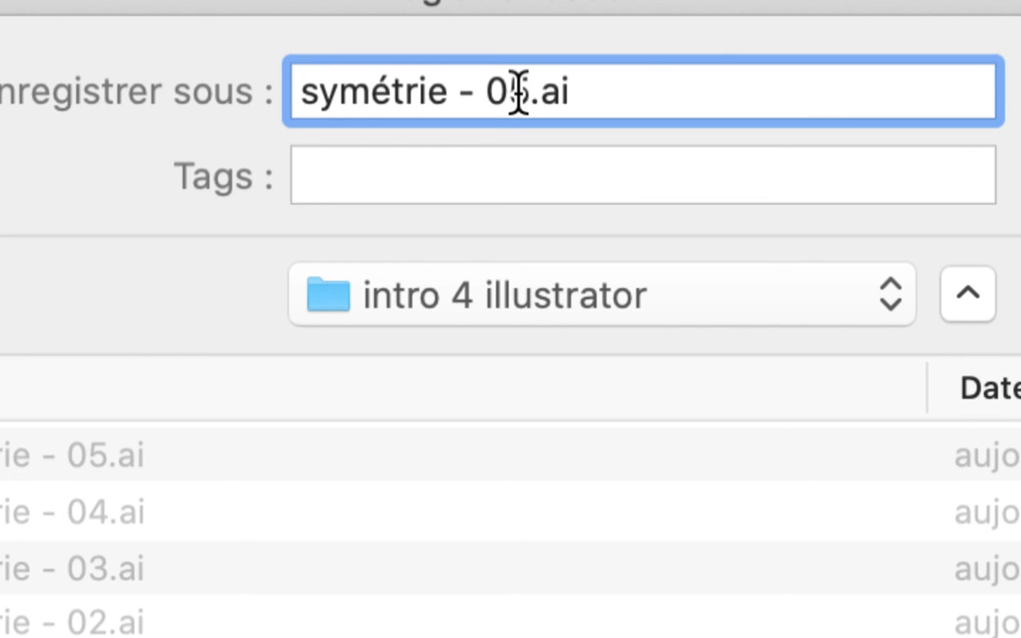
{"action": "key", "text": "BackSpace"}
{"action": "type", "text": "6"}
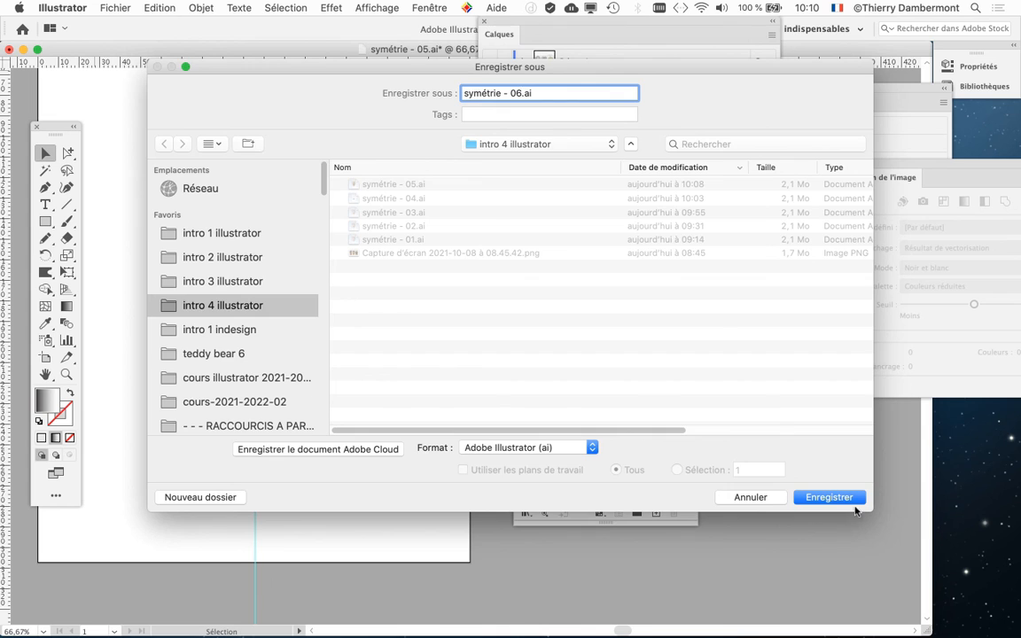
{"action": "left_click", "coordinate": [831, 498]}
{"action": "left_click", "coordinate": [661, 464]}
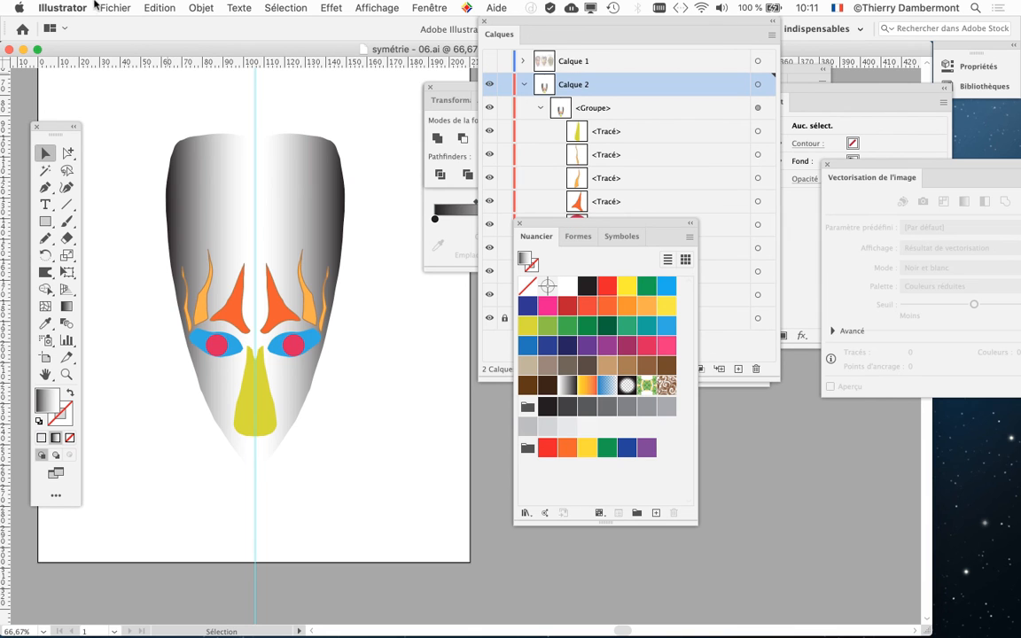
Step: Save another version of the document as symétrie - 07.ai in the intro 4 illustrator folder with the Illustrator 2020 options
{"action": "left_click", "coordinate": [115, 8]}
{"action": "left_click", "coordinate": [155, 128]}
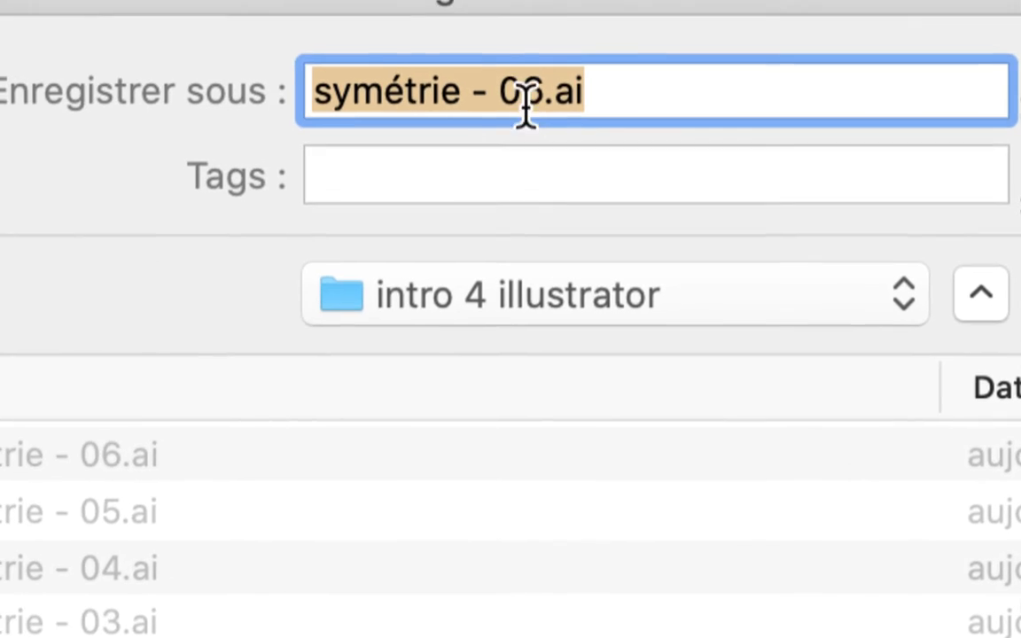
{"action": "left_click_drag", "start_coordinate": [523, 103], "coordinate": [528, 114]}
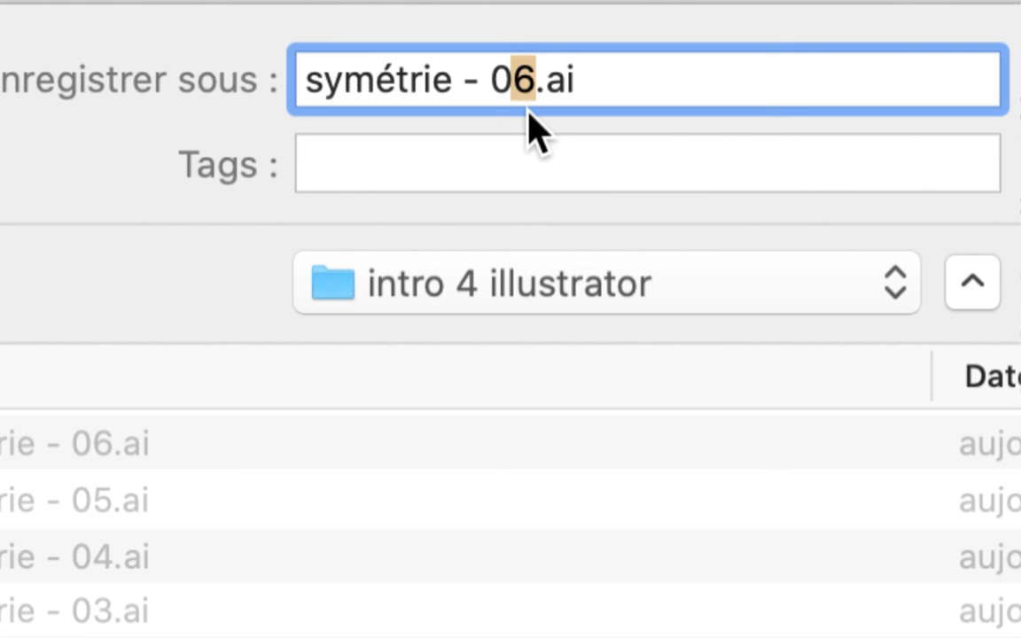
{"action": "type", "text": "7"}
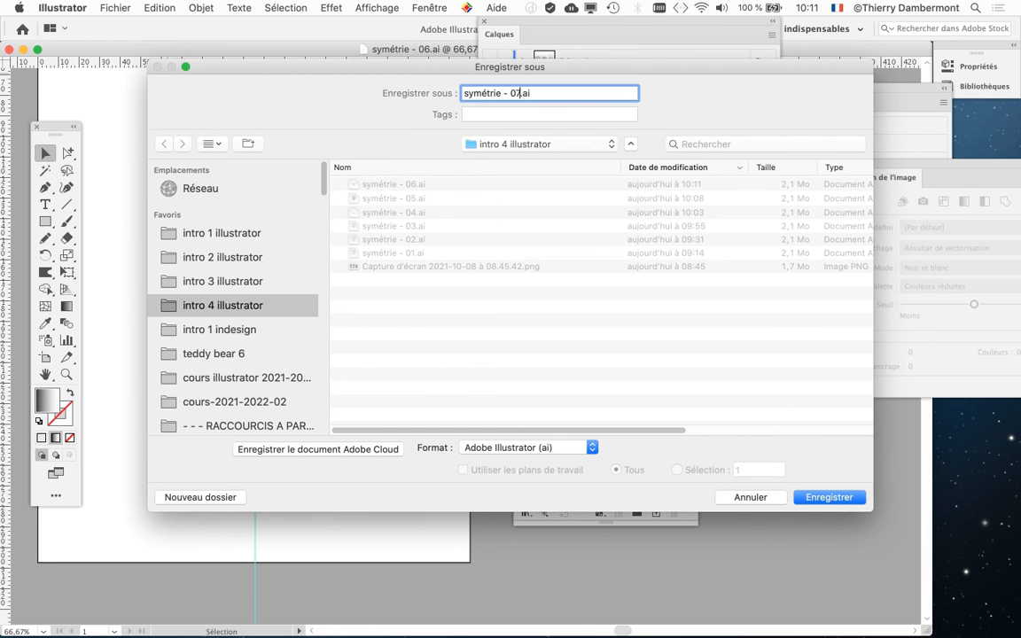
{"action": "key", "text": "Return"}
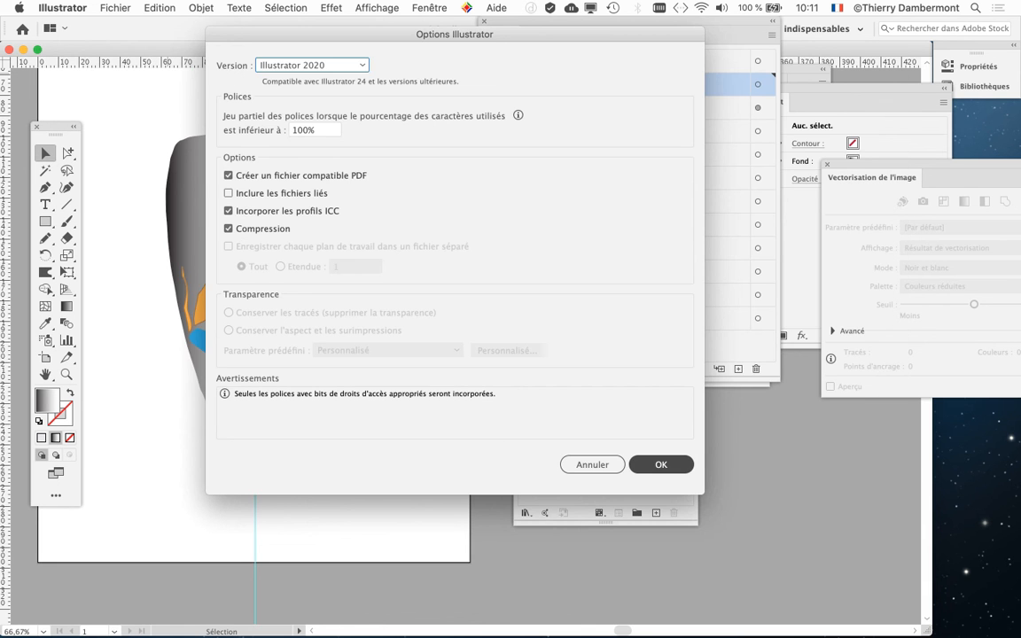
{"action": "key", "text": "Return"}
Step: Collapse and select the mirrored group in Calque 2, and move the swatch, layer, Pathfinder and gradient palettes clear of the mask
{"action": "left_click_drag", "start_coordinate": [603, 224], "coordinate": [695, 462]}
{"action": "left_click", "coordinate": [540, 108]}
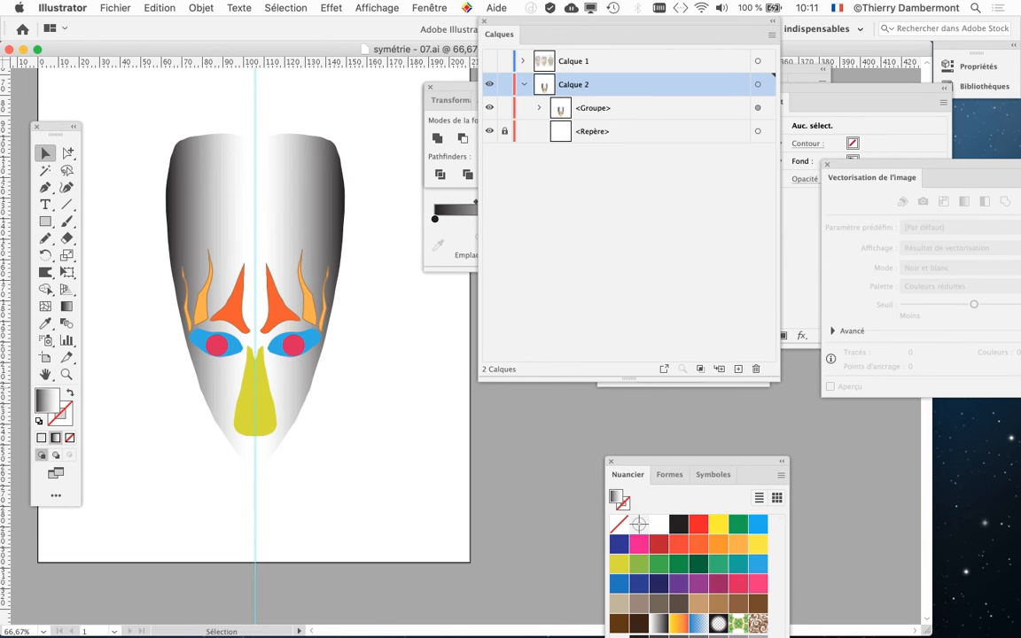
{"action": "left_click", "coordinate": [757, 107]}
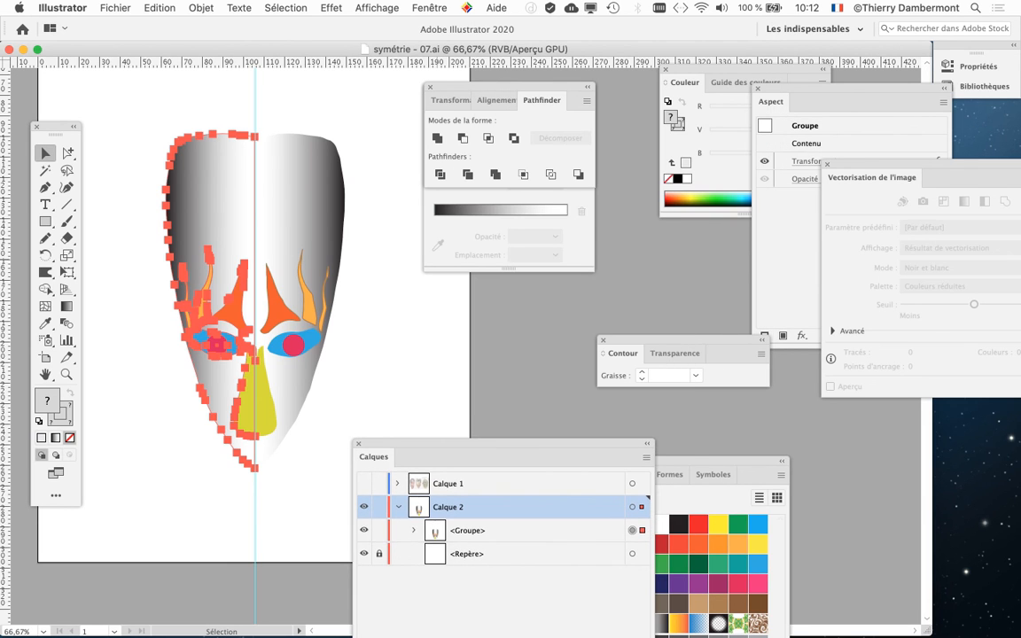
{"action": "left_click_drag", "start_coordinate": [449, 102], "coordinate": [129, 566]}
{"action": "scroll", "coordinate": [266, 311], "scroll_direction": "left", "scroll_amount": 6}
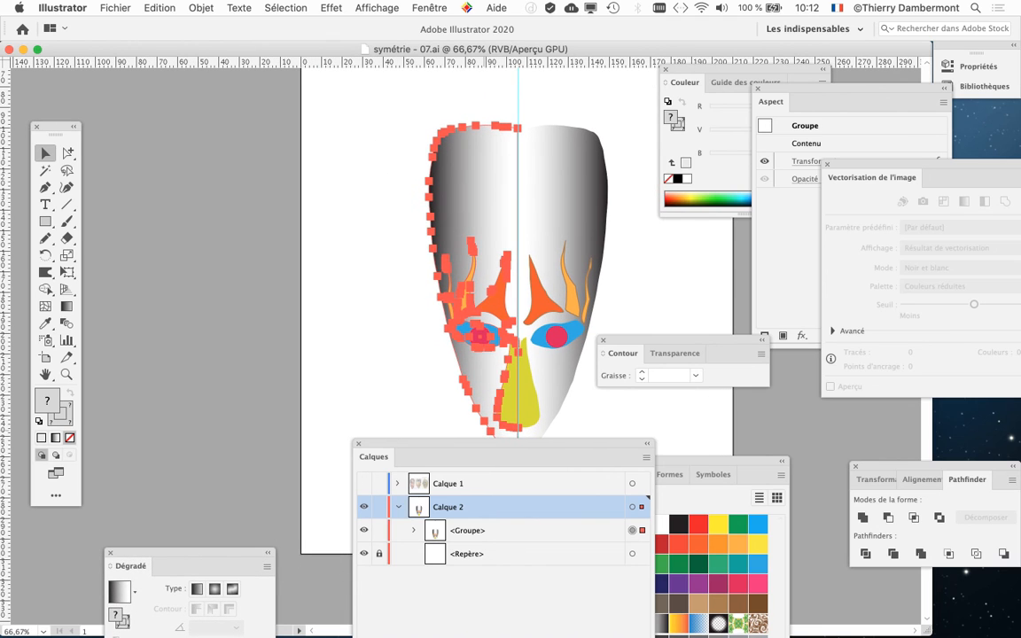
Step: Clear the palettes away from the mask, expand the mirrored group's appearance into real shapes, and deselect it
{"action": "left_click_drag", "start_coordinate": [496, 443], "coordinate": [446, 558]}
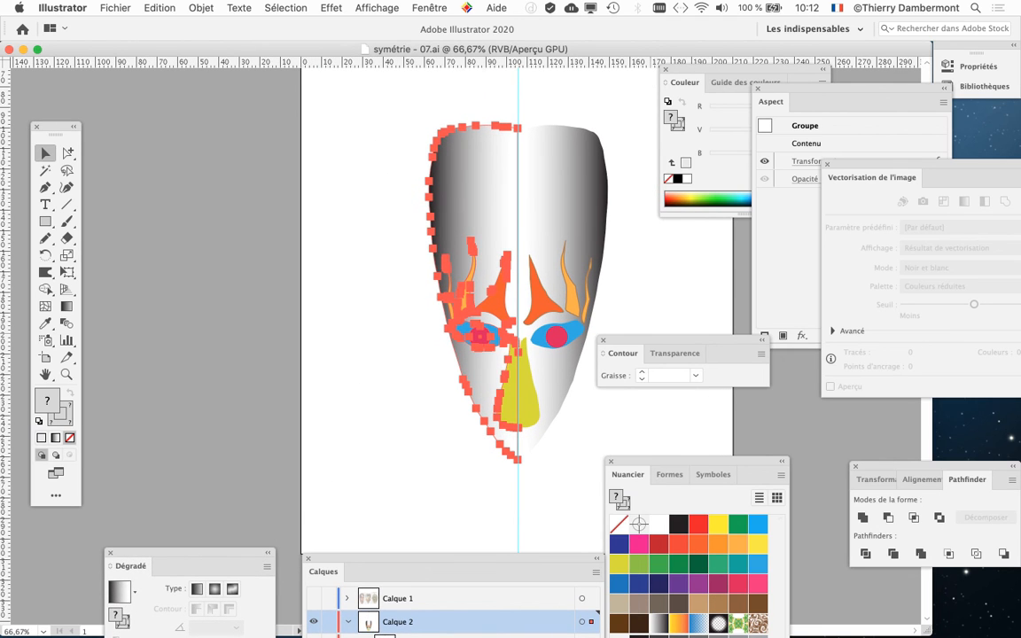
{"action": "left_click_drag", "start_coordinate": [682, 341], "coordinate": [755, 352]}
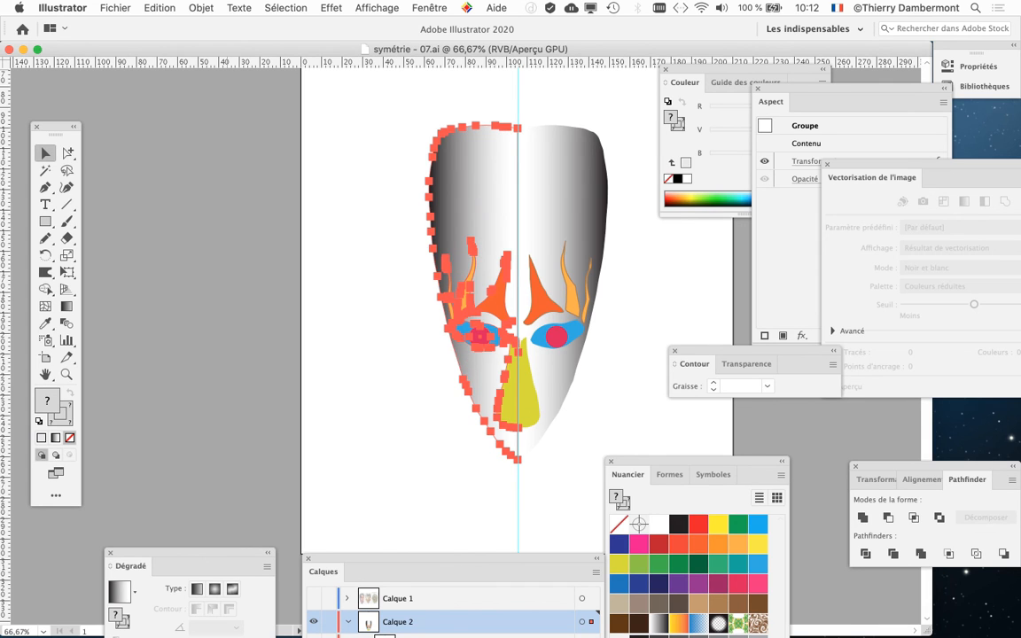
{"action": "left_click", "coordinate": [185, 6]}
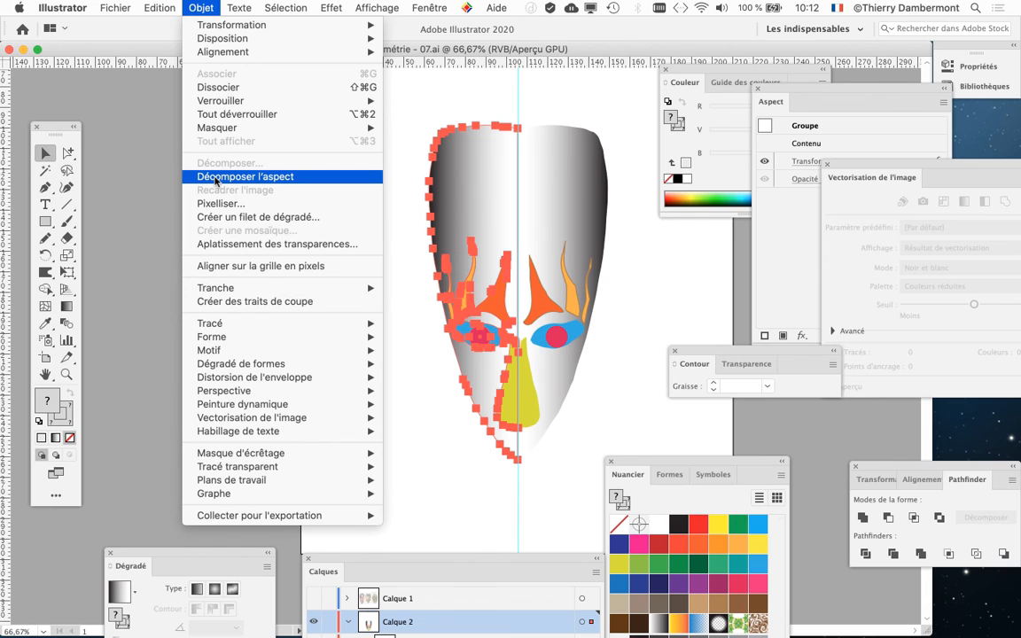
{"action": "left_click", "coordinate": [215, 182]}
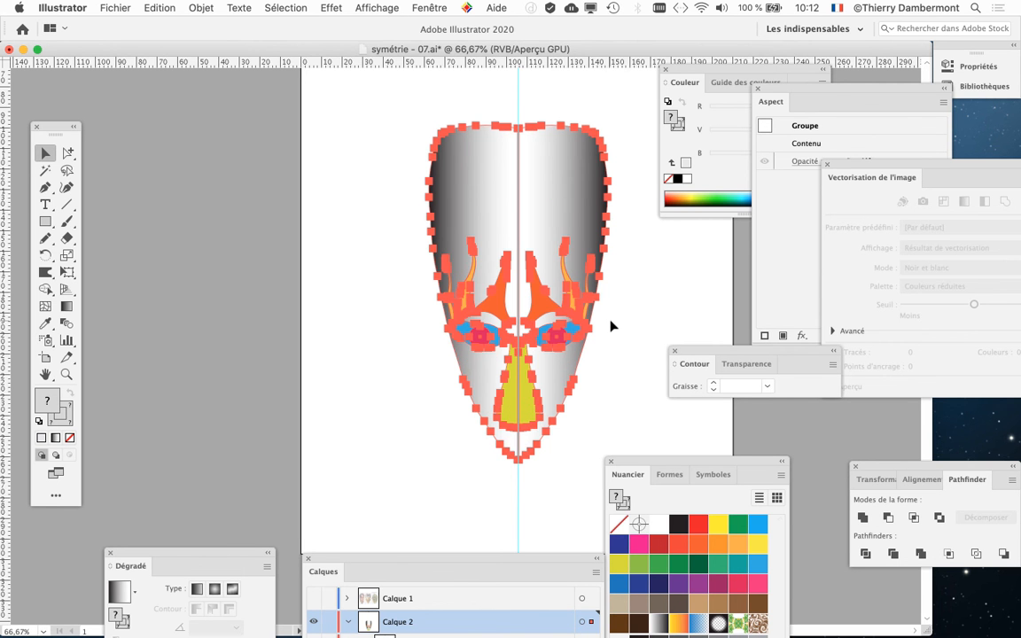
{"action": "left_click", "coordinate": [610, 327]}
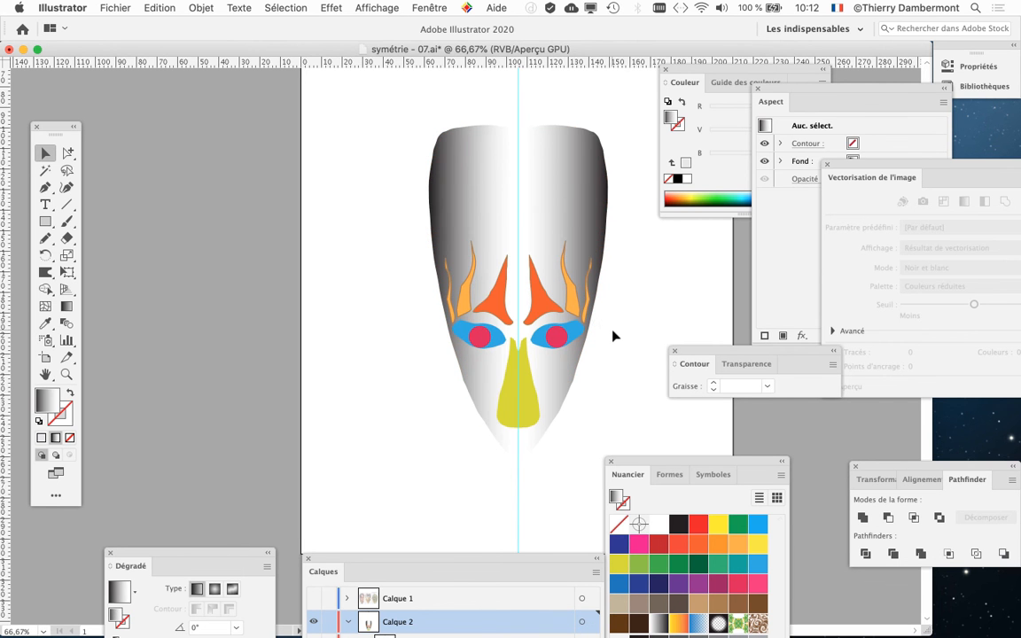
Step: Pick only the wide light-orange flame above the mask's right eye with Group Selection and fill it bright blue
{"action": "scroll", "coordinate": [614, 330], "scroll_direction": "up", "scroll_amount": 3}
{"action": "left_click_drag", "start_coordinate": [497, 326], "coordinate": [414, 328]}
{"action": "scroll", "coordinate": [392, 210], "scroll_direction": "down", "scroll_amount": 3}
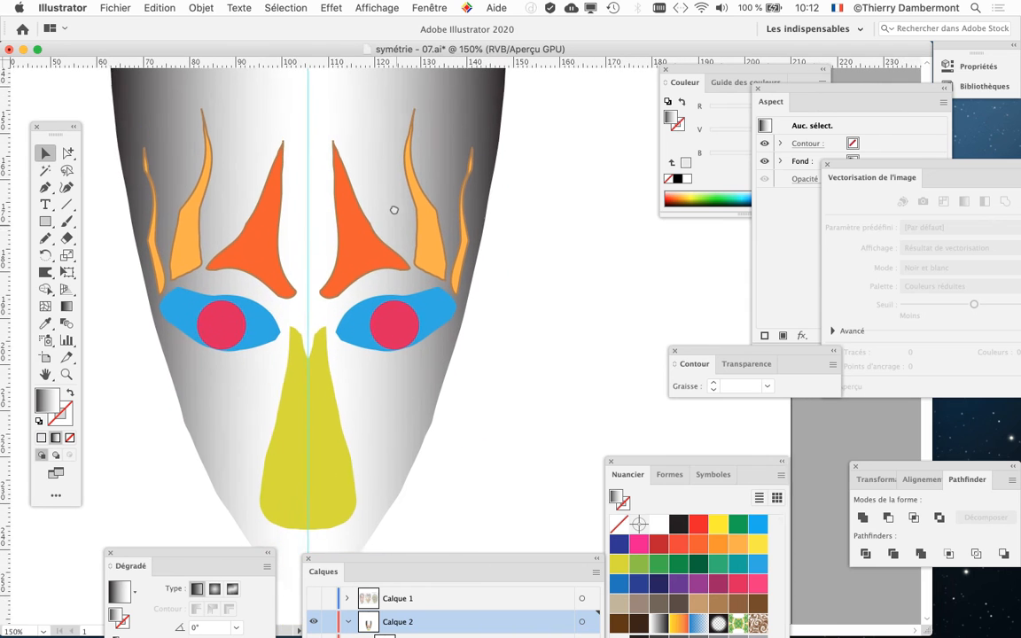
{"action": "left_click", "coordinate": [349, 232]}
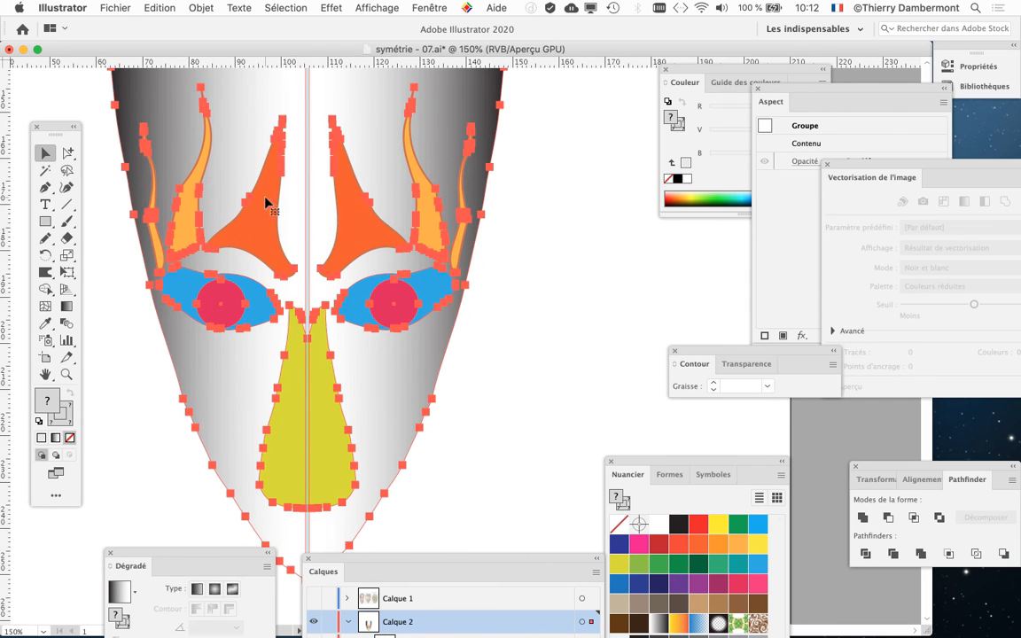
{"action": "left_click", "coordinate": [69, 153]}
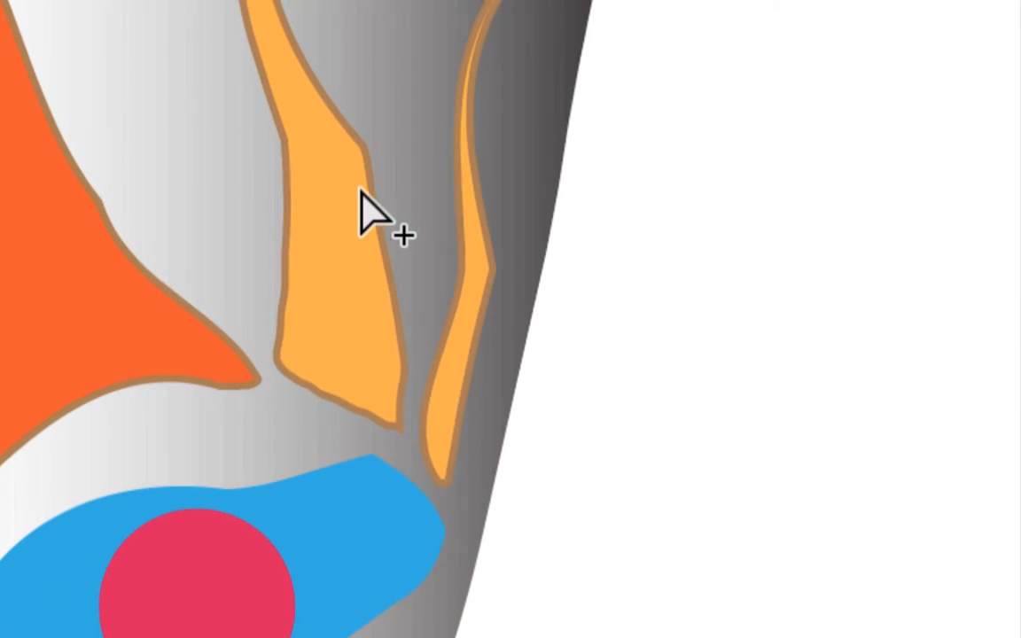
{"action": "left_click", "coordinate": [55, 248]}
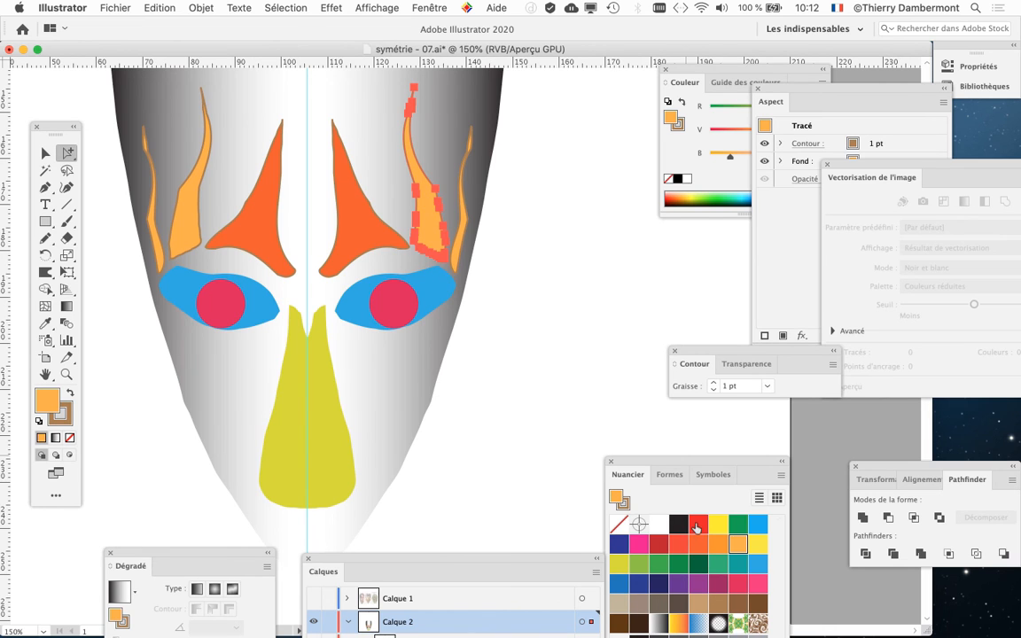
{"action": "left_click", "coordinate": [757, 525]}
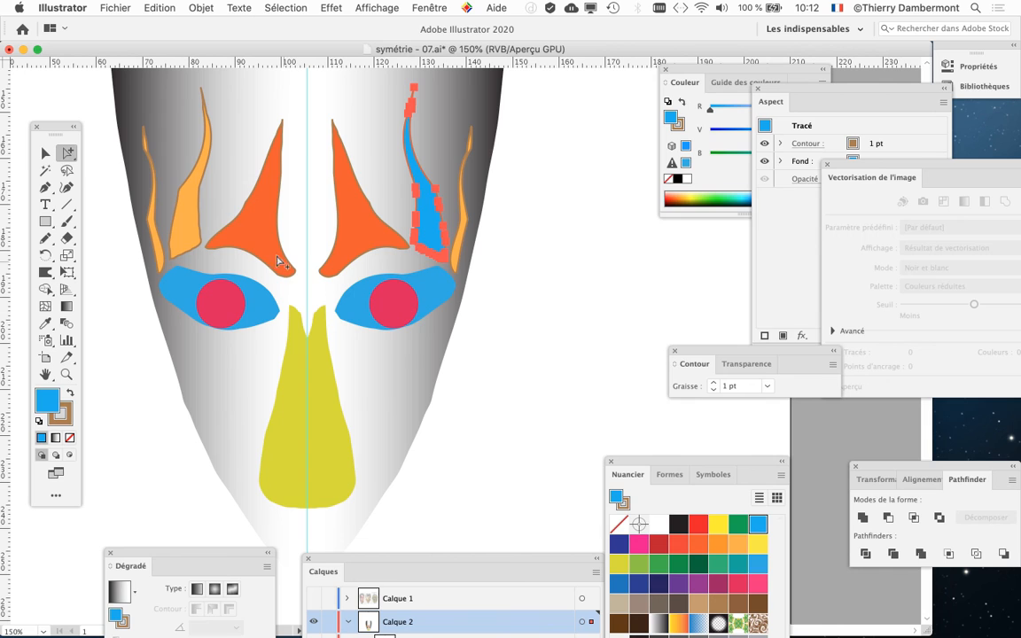
Step: Fill the orange brow flame on the left half of the mask with dark green
{"action": "left_click", "coordinate": [238, 222]}
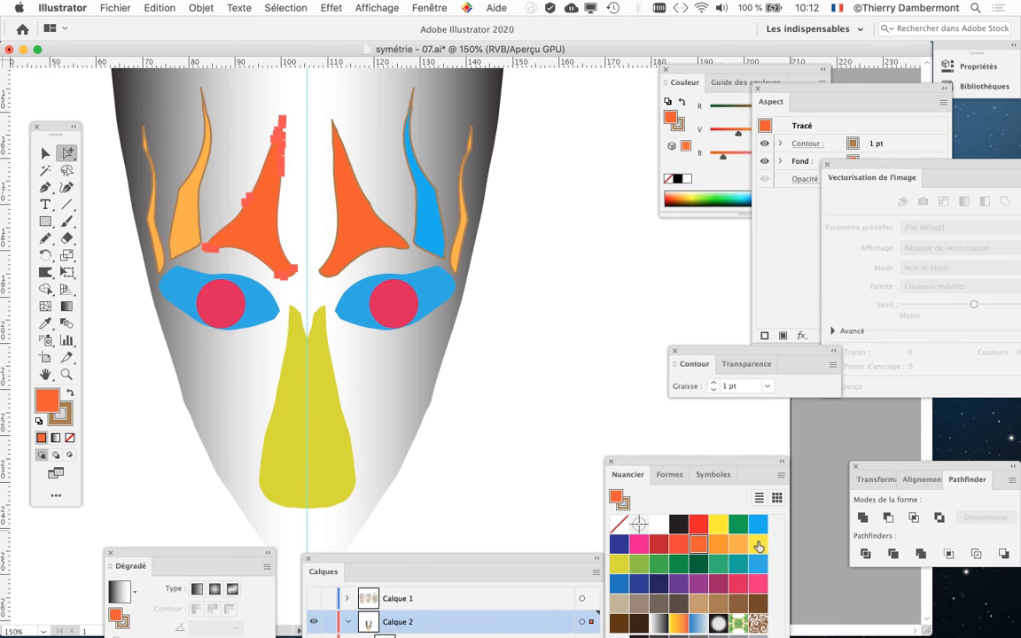
{"action": "left_click", "coordinate": [743, 542]}
{"action": "left_click", "coordinate": [757, 525]}
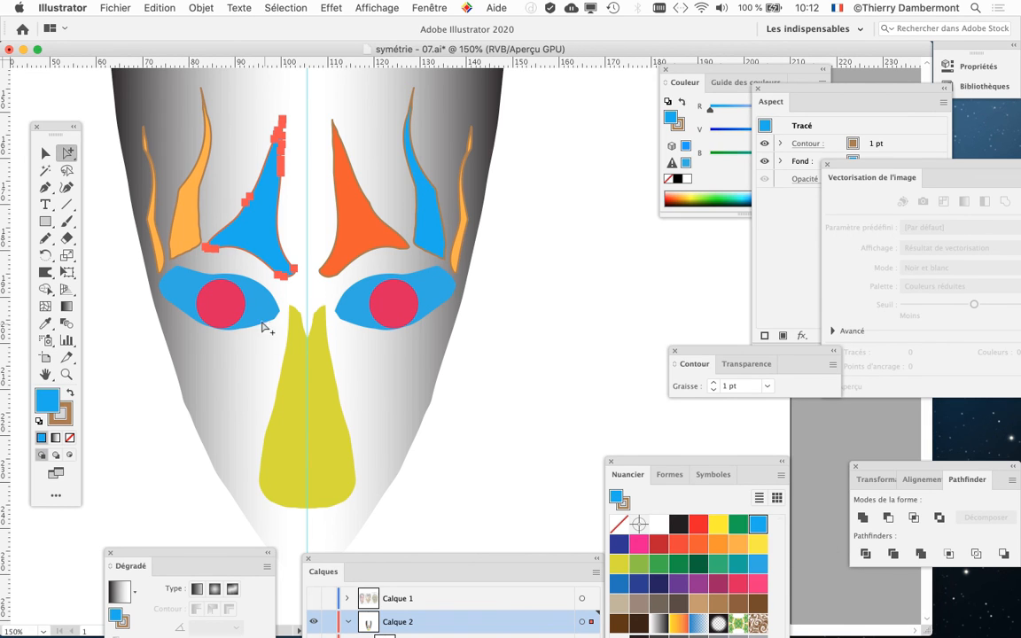
{"action": "left_click", "coordinate": [681, 572]}
Step: Fill the thin outermost left flame and the orange brow flame on the right half with black
{"action": "left_click", "coordinate": [152, 216]}
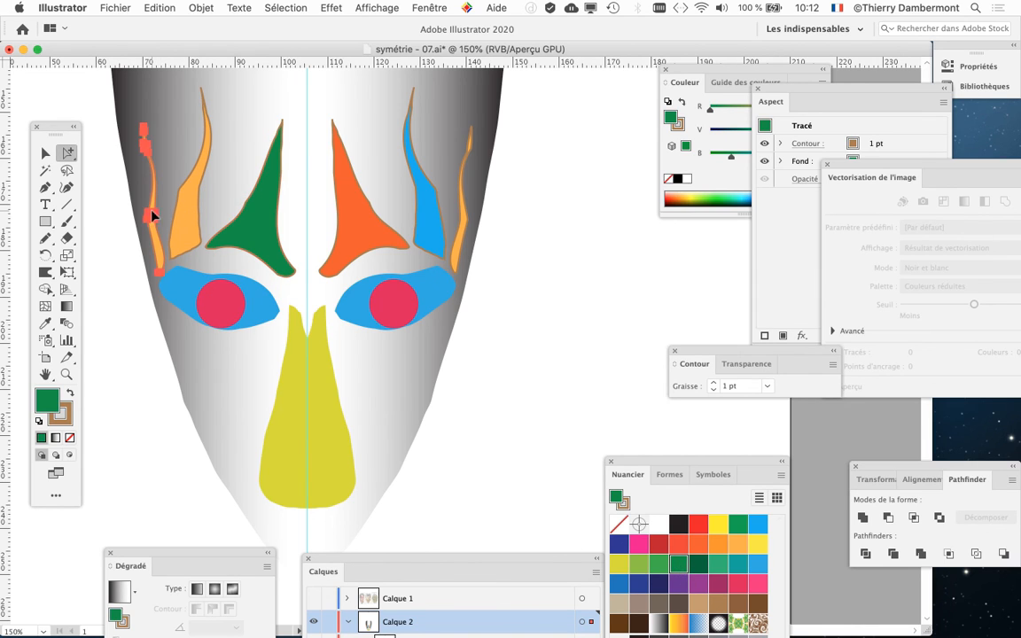
{"action": "left_click", "coordinate": [679, 525]}
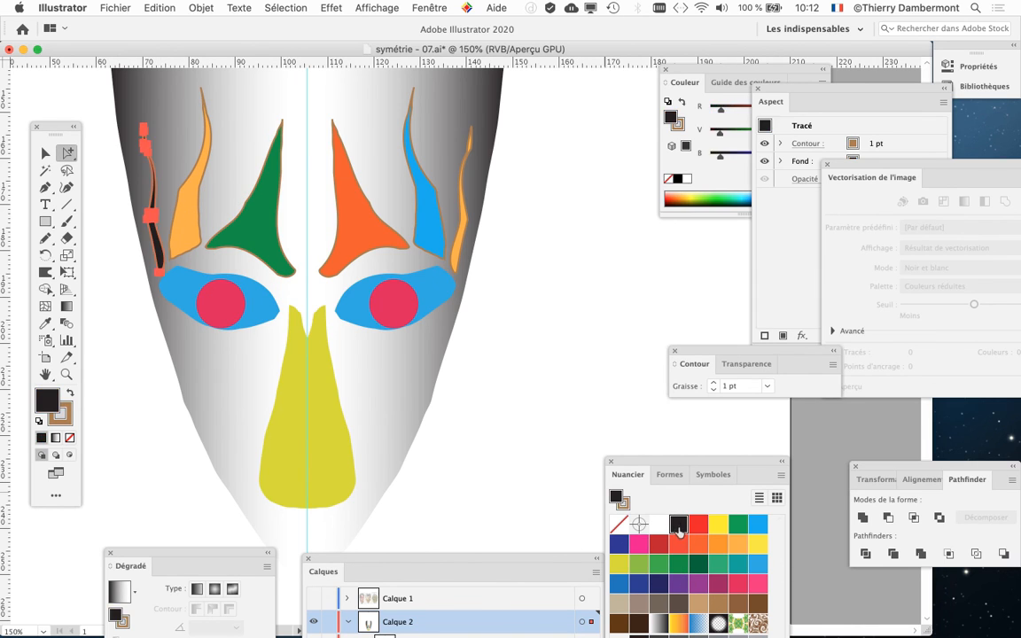
{"action": "left_click", "coordinate": [386, 231]}
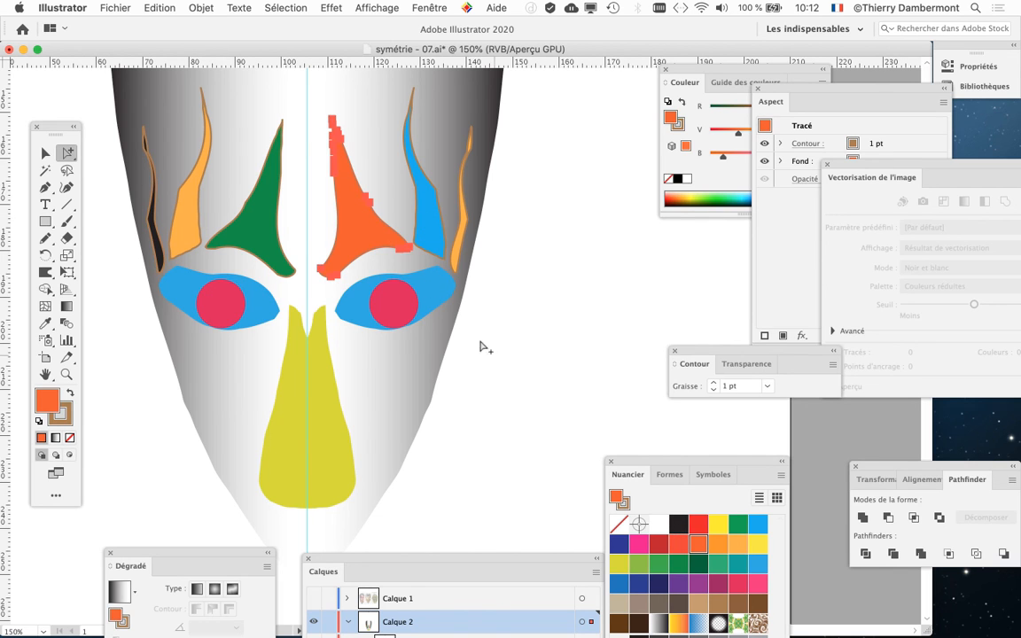
{"action": "left_click", "coordinate": [679, 524]}
Step: Bring the full swatch palette beside the mask and fill both blue eye shapes with white
{"action": "left_click_drag", "start_coordinate": [412, 463], "coordinate": [433, 381]}
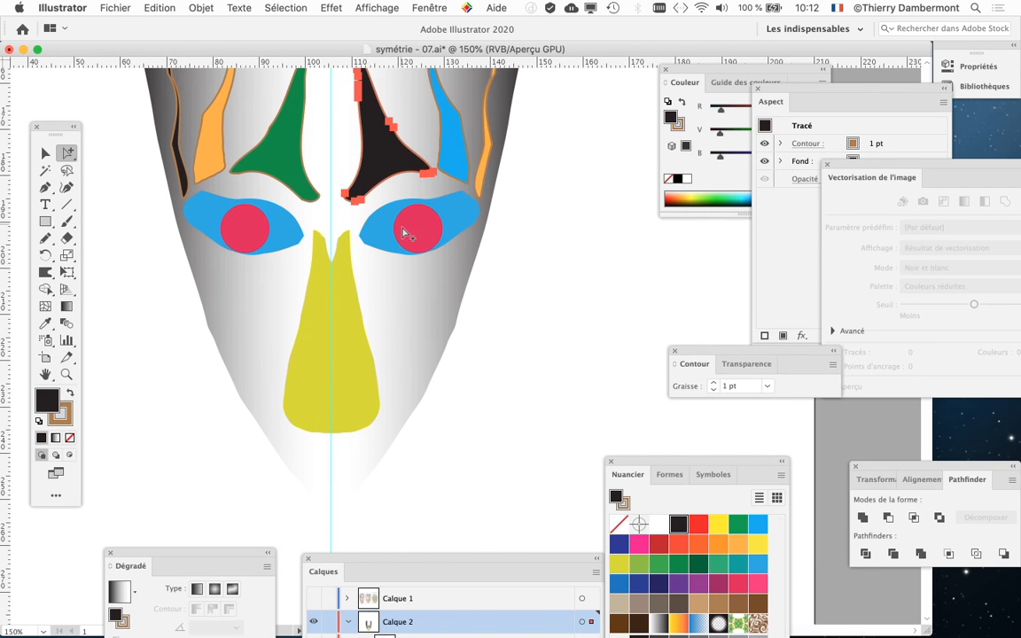
{"action": "left_click", "coordinate": [364, 217]}
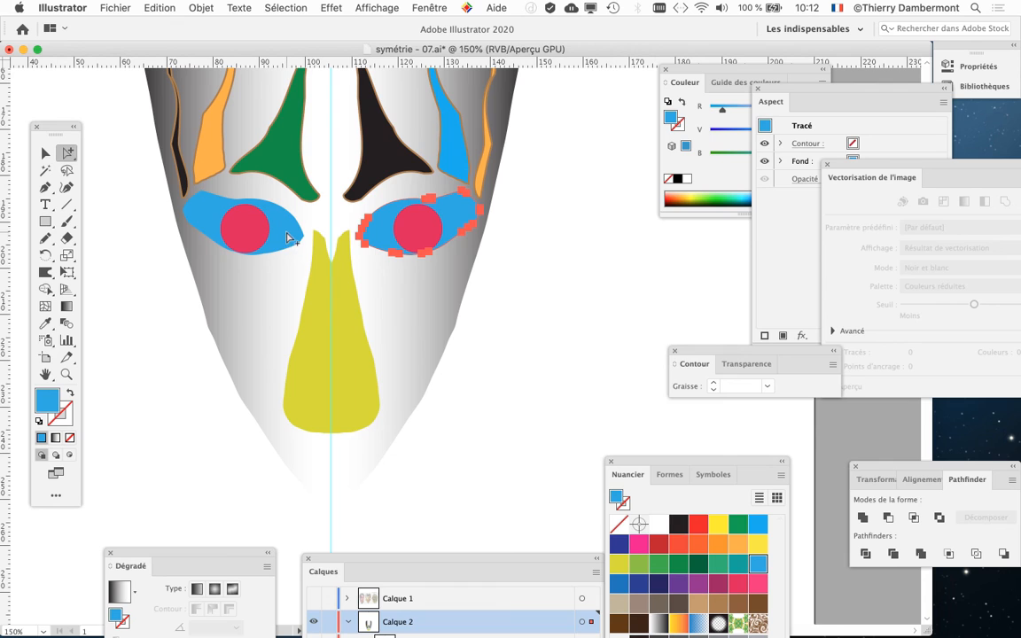
{"action": "left_click_drag", "start_coordinate": [639, 462], "coordinate": [566, 205]}
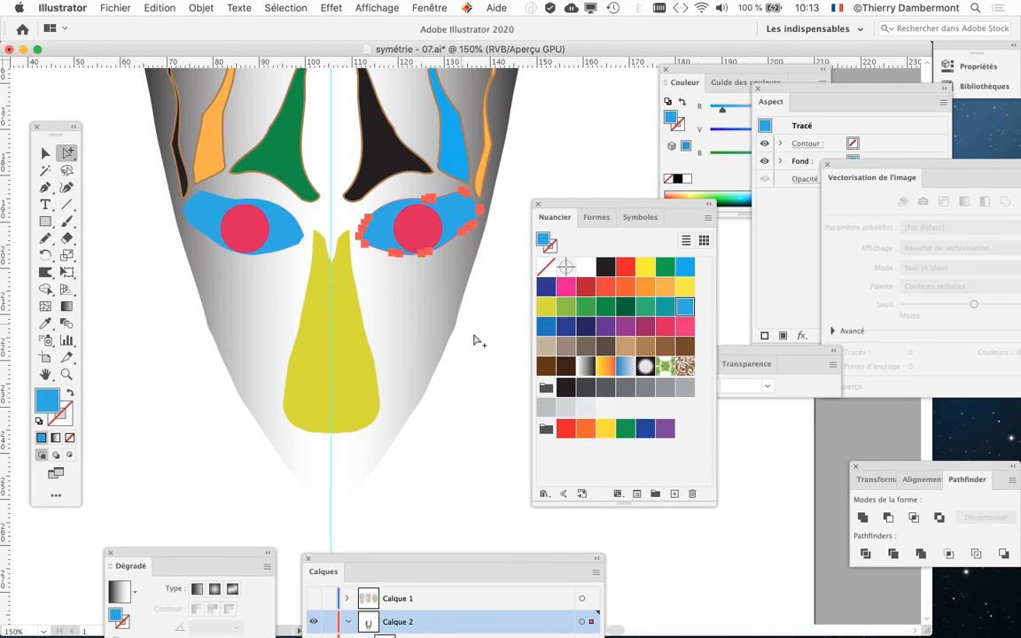
{"action": "left_click", "coordinate": [565, 408]}
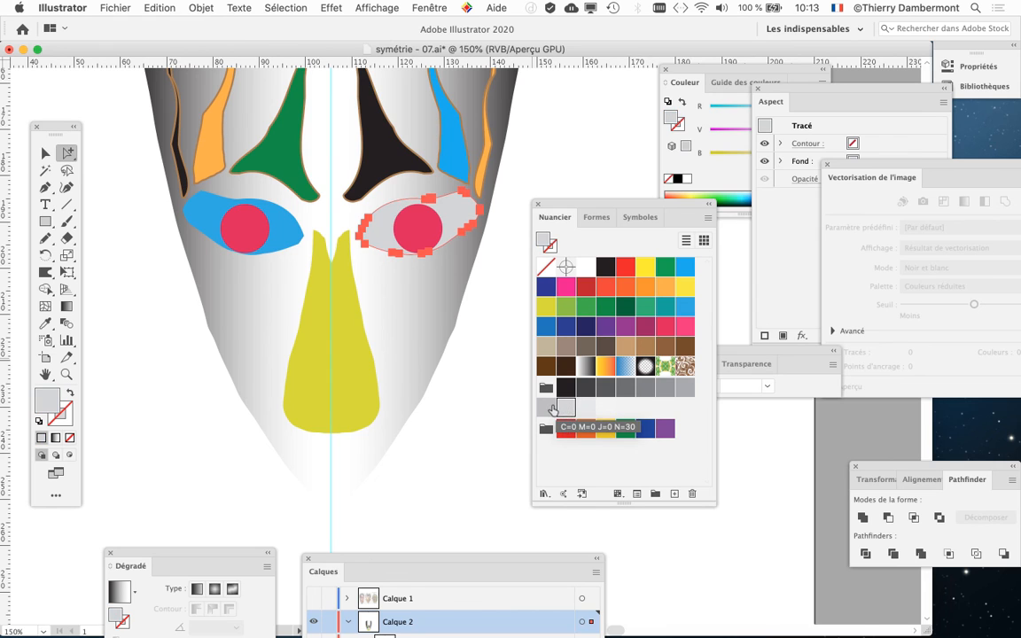
{"action": "left_click", "coordinate": [589, 266]}
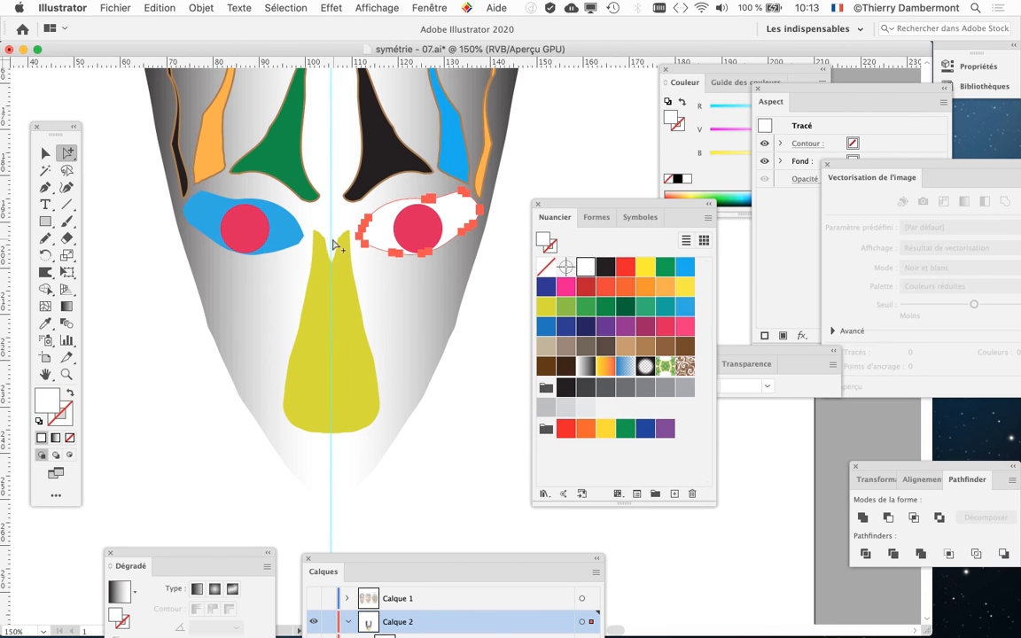
{"action": "left_click", "coordinate": [280, 217]}
{"action": "left_click", "coordinate": [586, 268]}
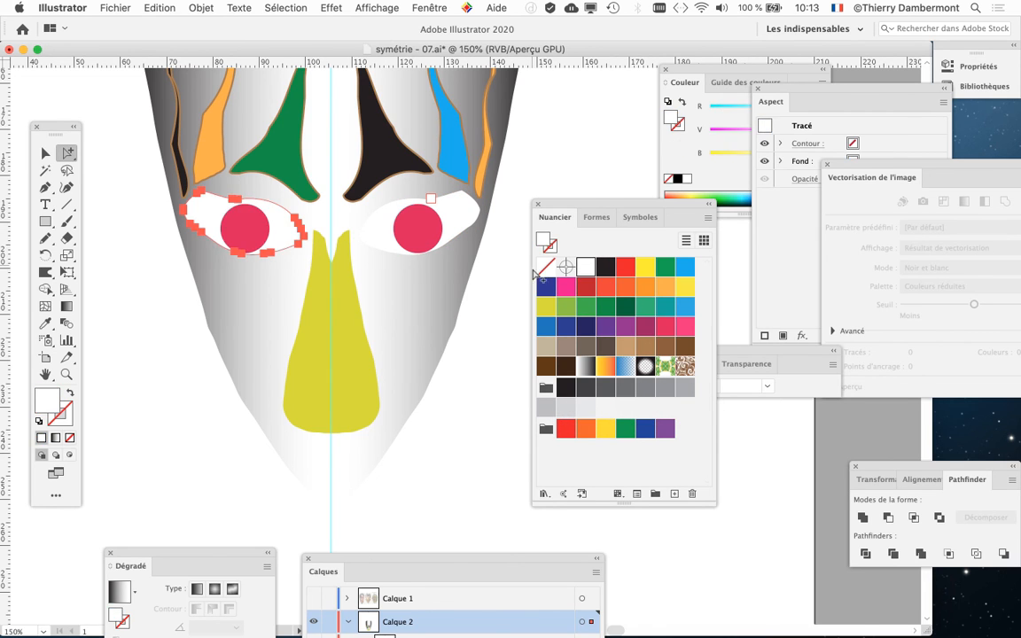
Step: Give both white eye shapes a black stroke
{"action": "left_click", "coordinate": [69, 414]}
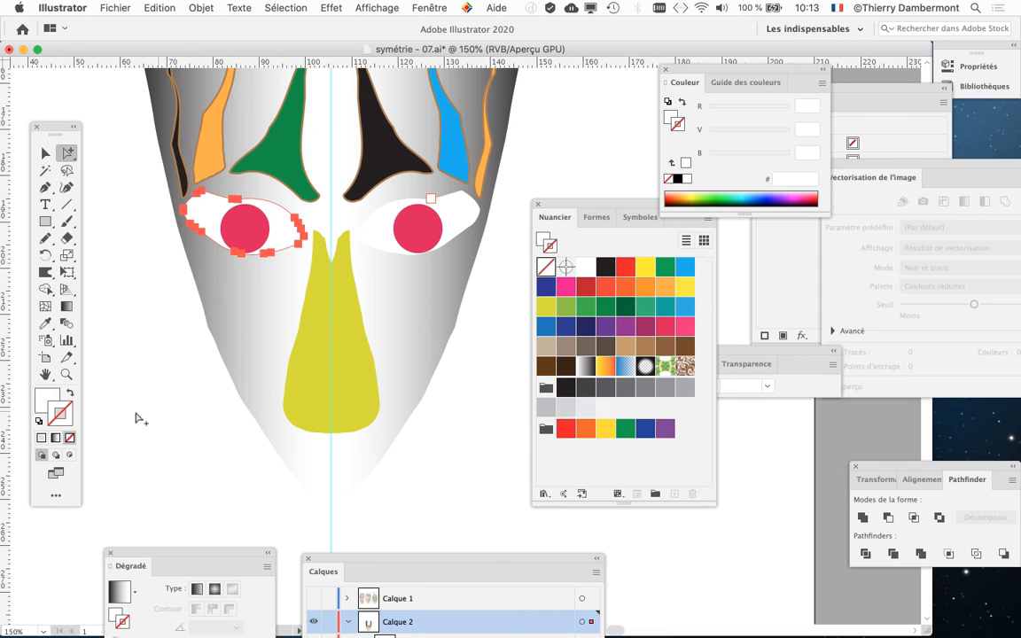
{"action": "left_click", "coordinate": [598, 270]}
{"action": "left_click", "coordinate": [463, 208]}
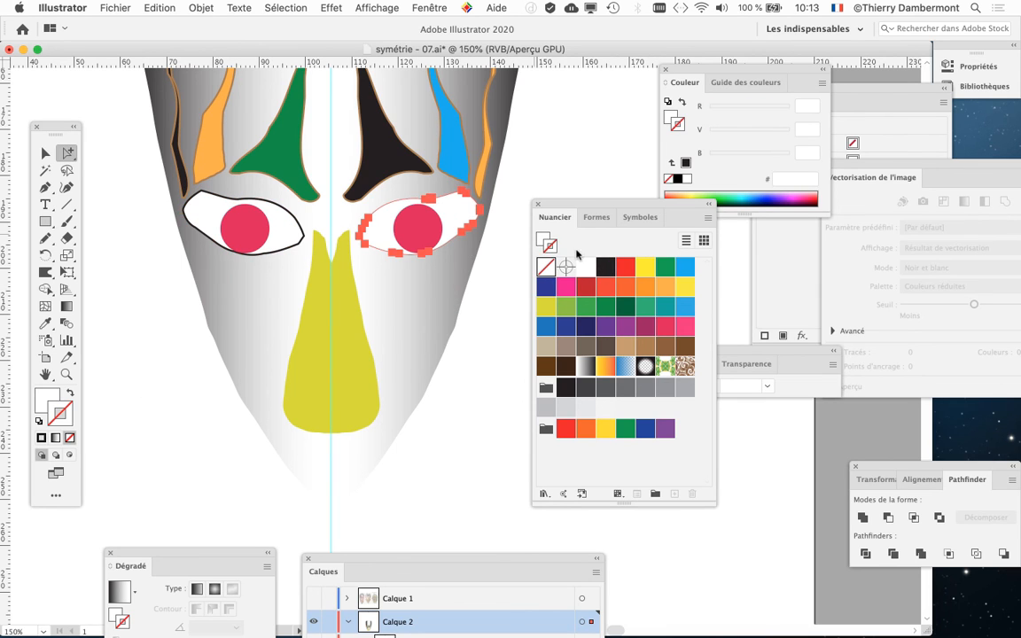
{"action": "left_click", "coordinate": [601, 269]}
Step: Nudge the nose's left half slightly to the right so it overlaps the right half across the centre guide
{"action": "left_click", "coordinate": [345, 327]}
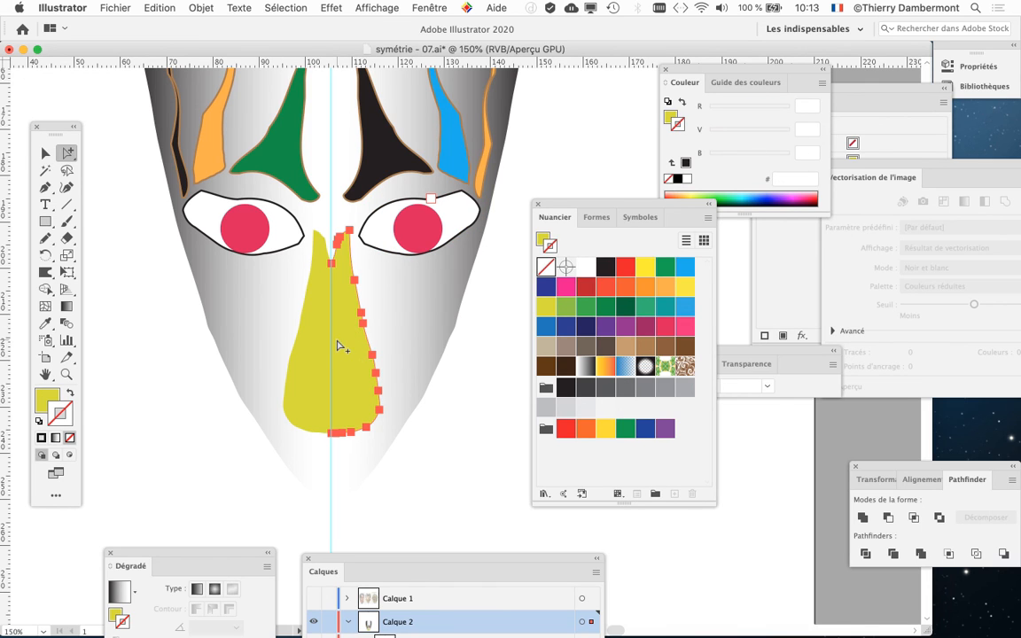
{"action": "scroll", "coordinate": [340, 348], "scroll_direction": "up", "scroll_amount": 1}
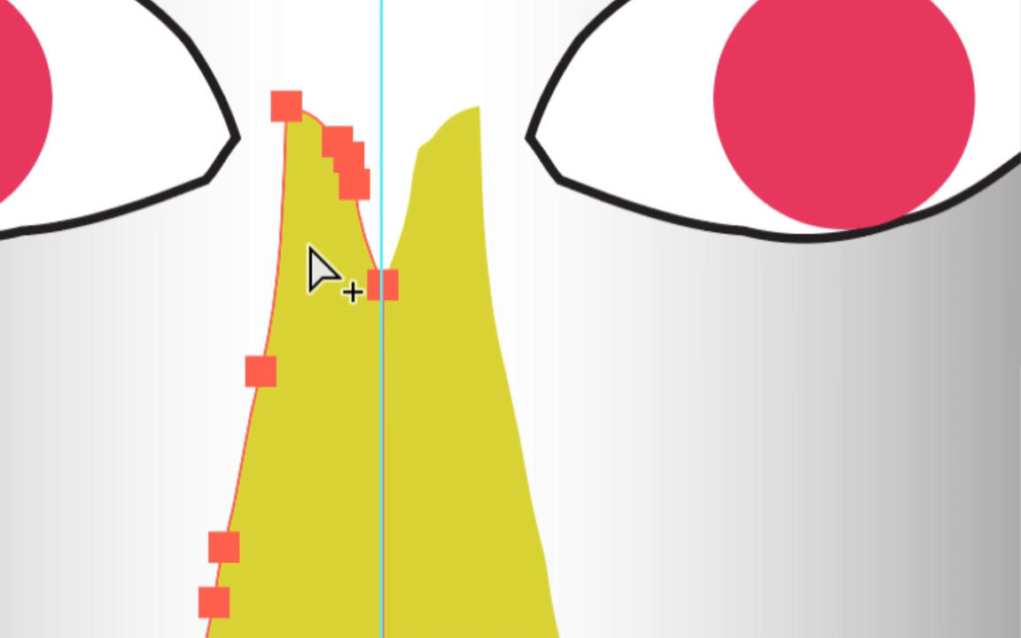
{"action": "key", "text": "Right"}
{"action": "key", "text": "Right"}
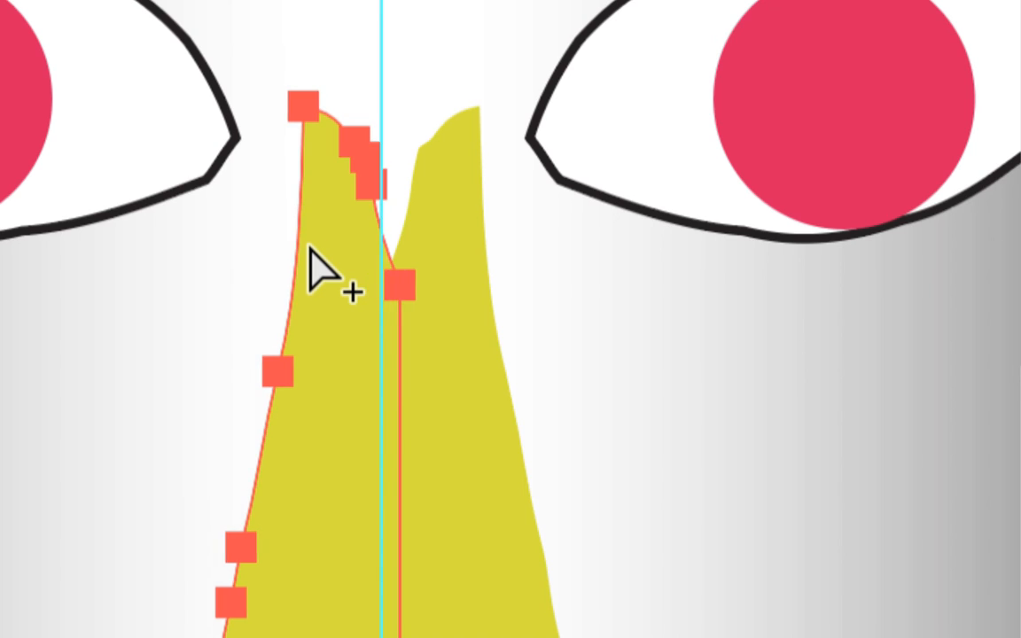
{"action": "key", "text": "Left"}
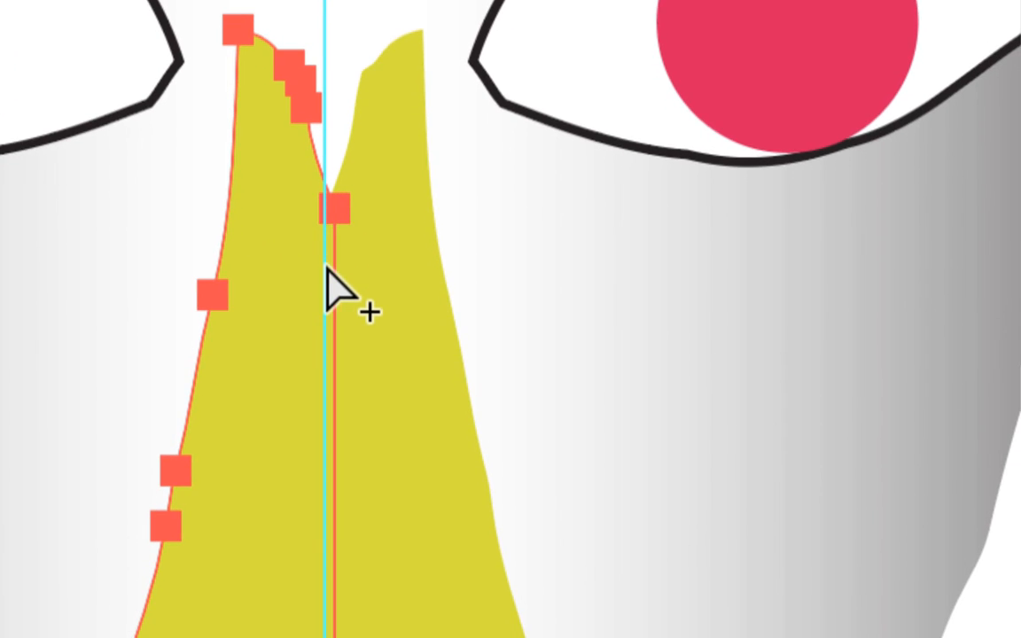
Step: Select both nose halves and unite them into one shape with Pathfinder, keeping its palette clear of the mask
{"action": "left_click", "coordinate": [346, 306]}
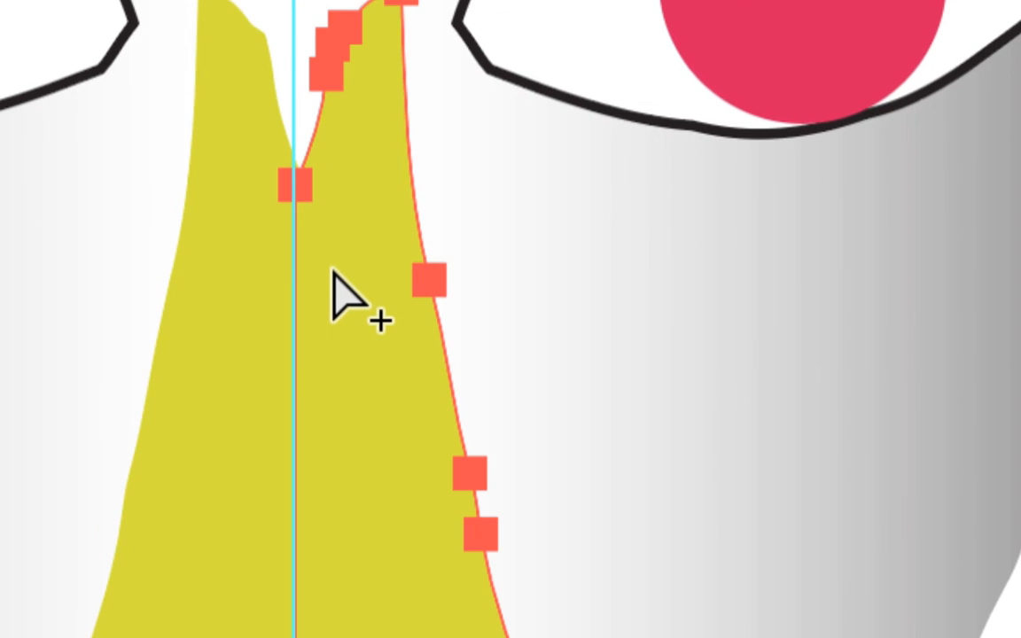
{"action": "left_click", "coordinate": [266, 276]}
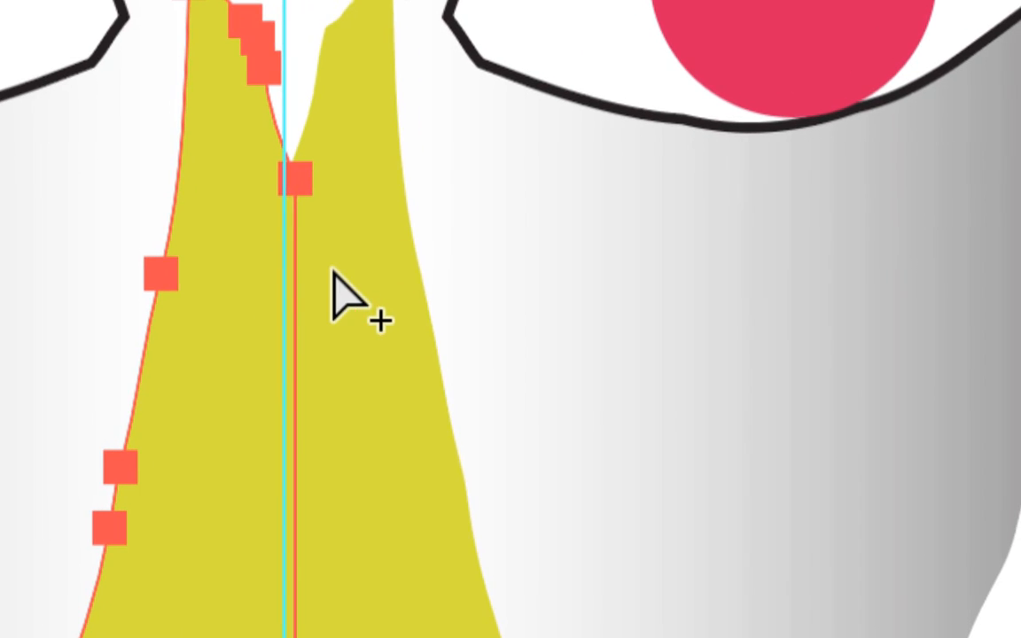
{"action": "left_click", "coordinate": [334, 273], "text": "shift"}
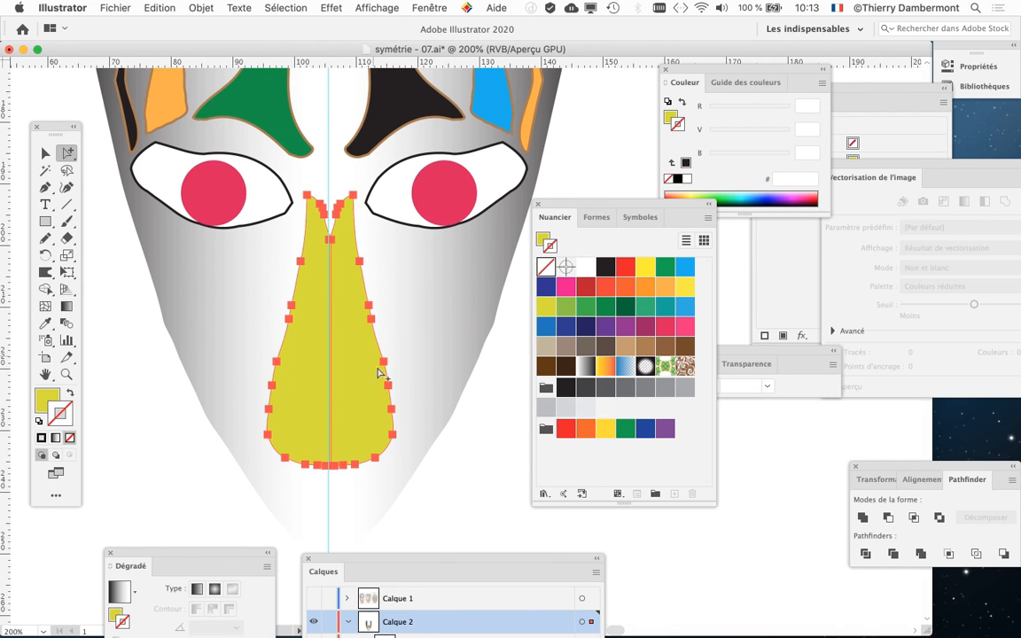
{"action": "left_click_drag", "start_coordinate": [886, 470], "coordinate": [430, 236]}
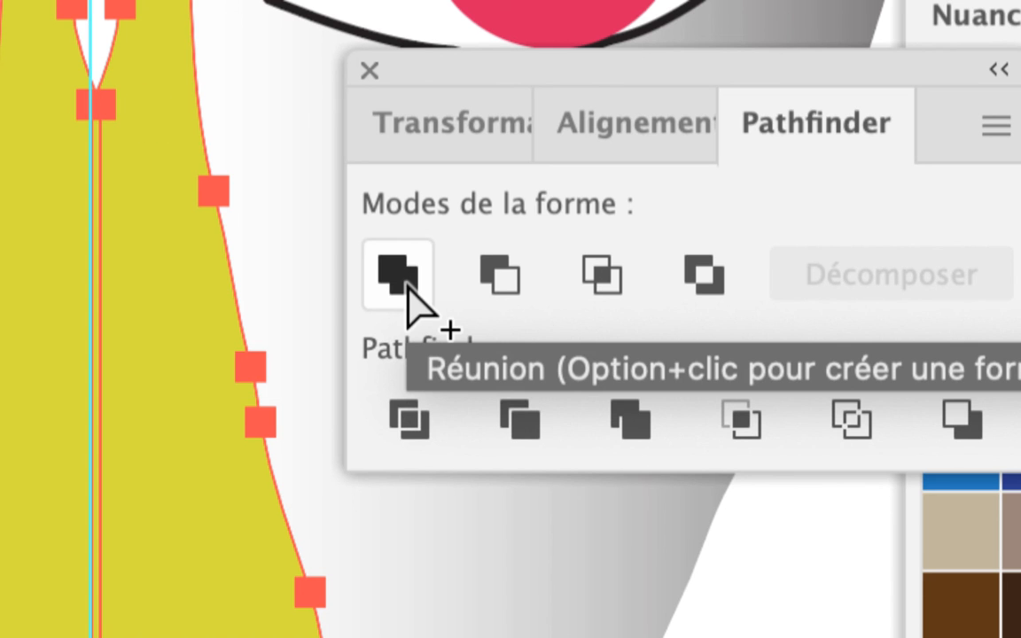
{"action": "left_click", "coordinate": [406, 283]}
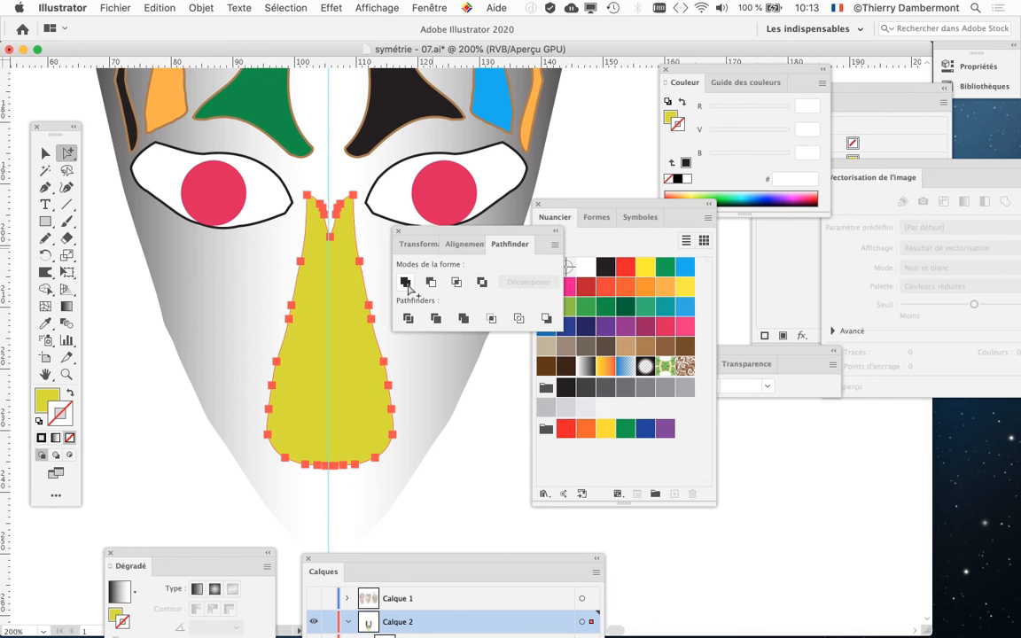
{"action": "left_click_drag", "start_coordinate": [433, 232], "coordinate": [834, 527]}
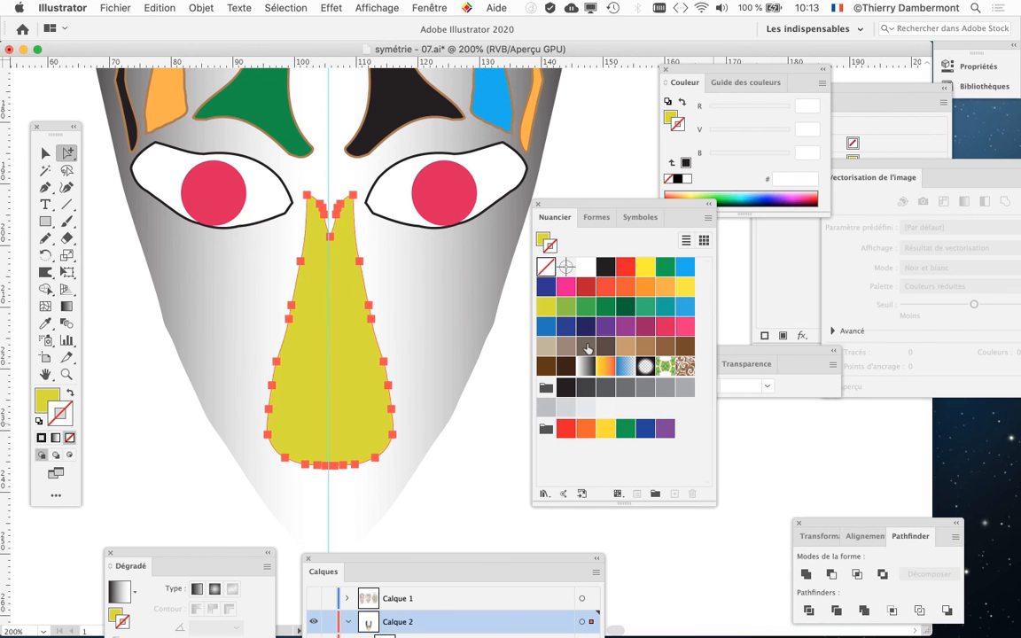
Step: Give the united nose a 1 pt grey-brown stroke (#726658) and a white-to-black gradient fill, and deselect it
{"action": "left_click", "coordinate": [587, 348]}
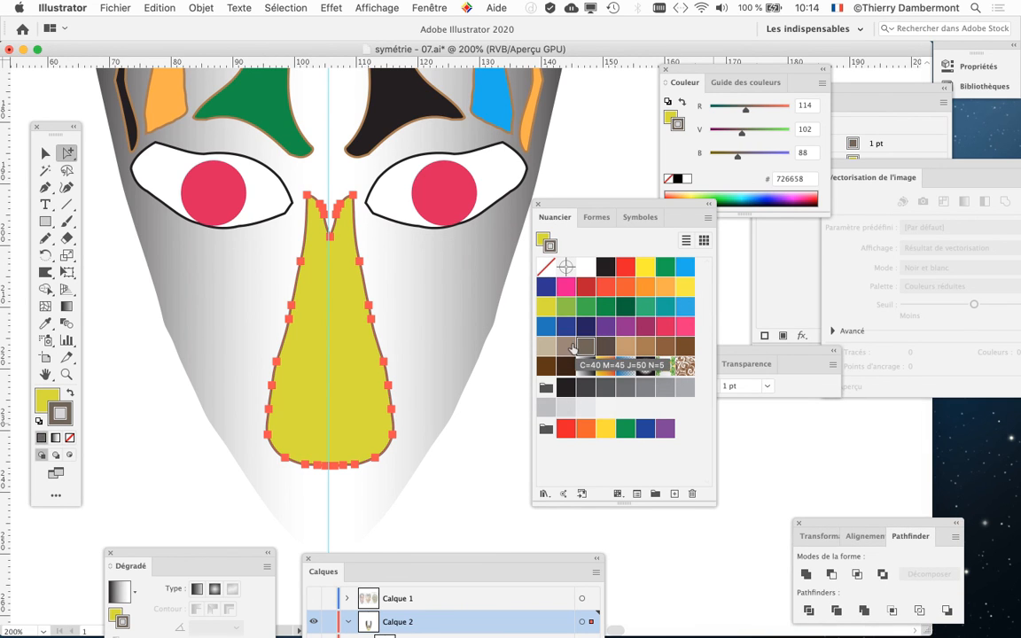
{"action": "left_click", "coordinate": [44, 397]}
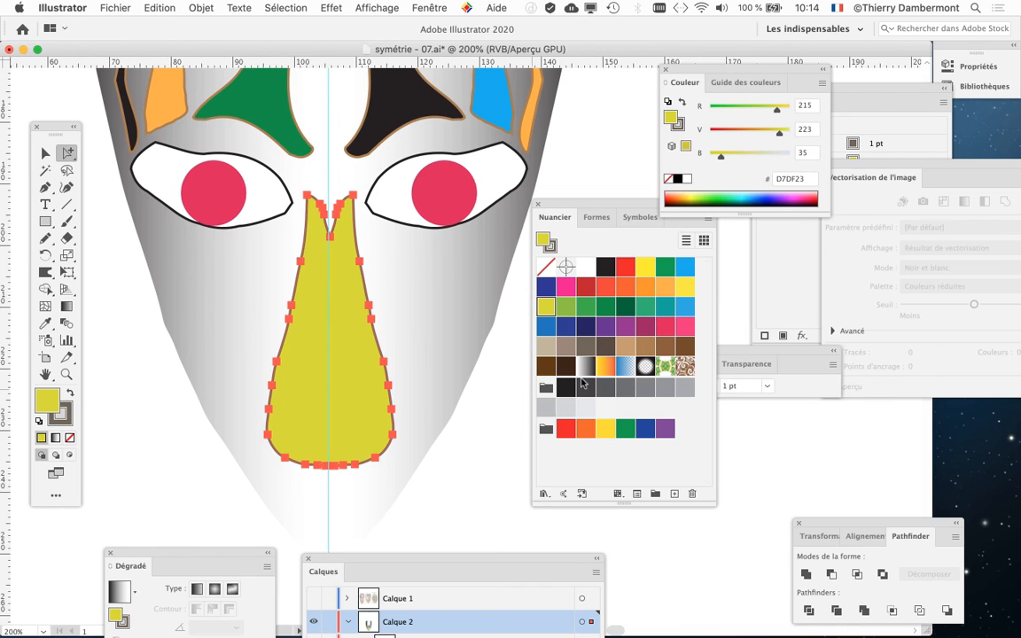
{"action": "left_click", "coordinate": [586, 366]}
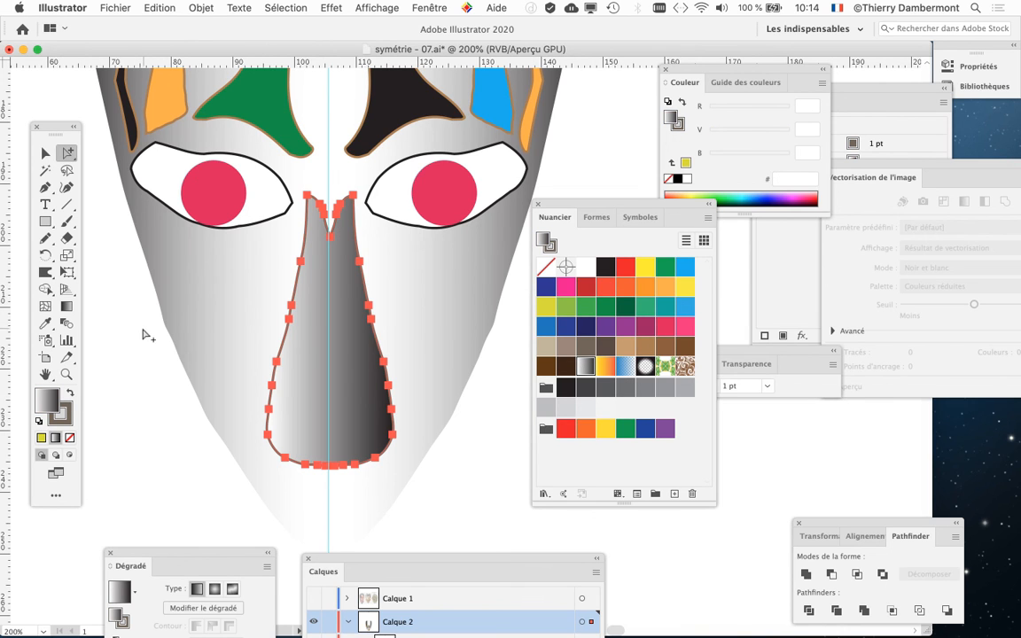
{"action": "left_click", "coordinate": [142, 330]}
{"action": "scroll", "coordinate": [477, 468], "scroll_direction": "down", "scroll_amount": 1}
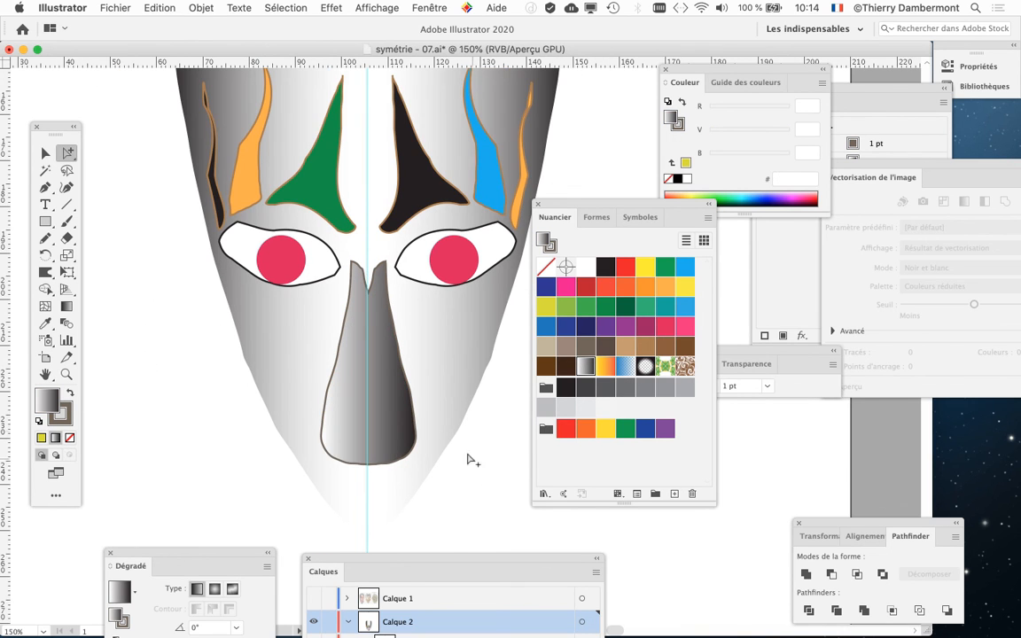
{"action": "scroll", "coordinate": [344, 427], "scroll_direction": "down", "scroll_amount": 2}
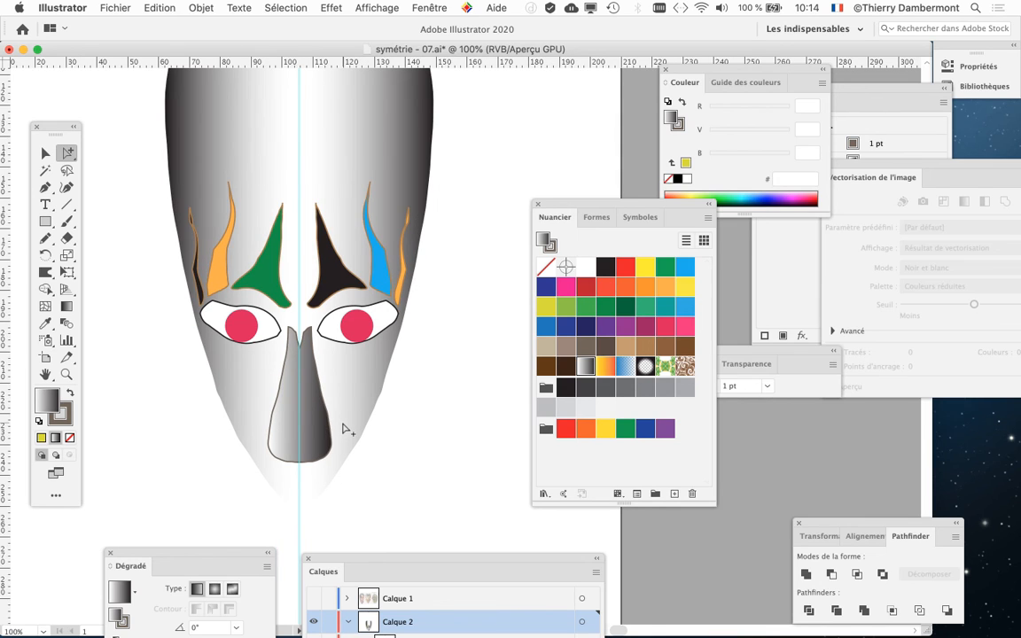